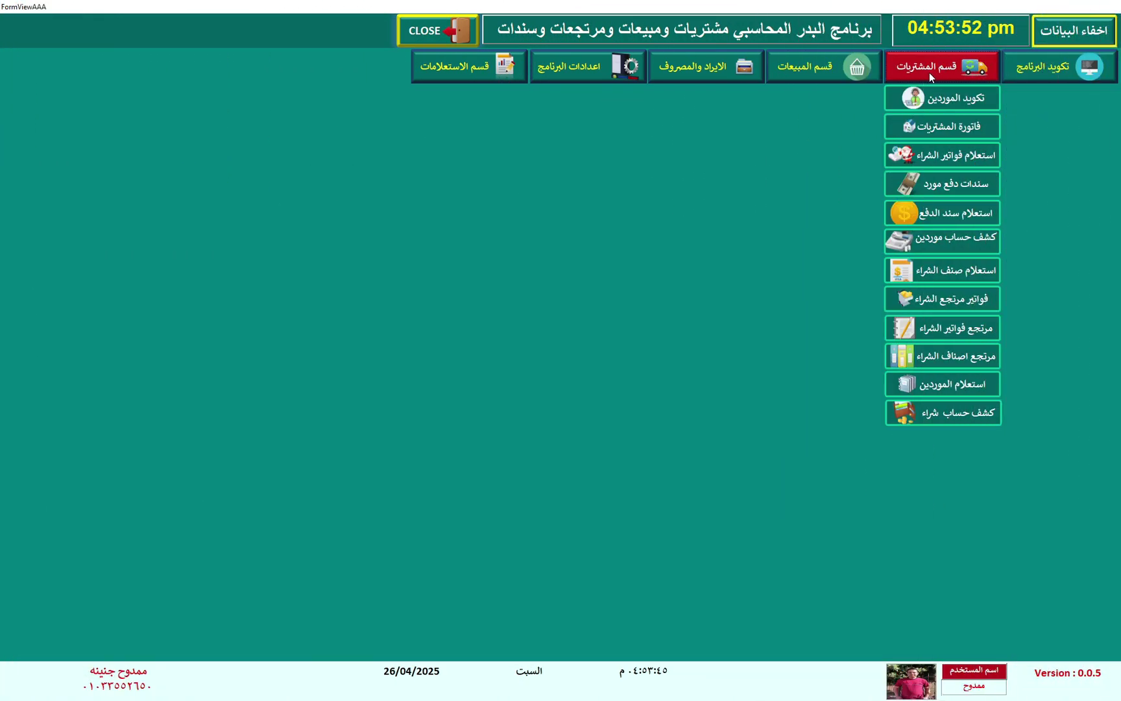
# Step: Open the purchase invoice form, showing blank invoice 54 dated 26/04/2025
pyautogui.click(940, 127)
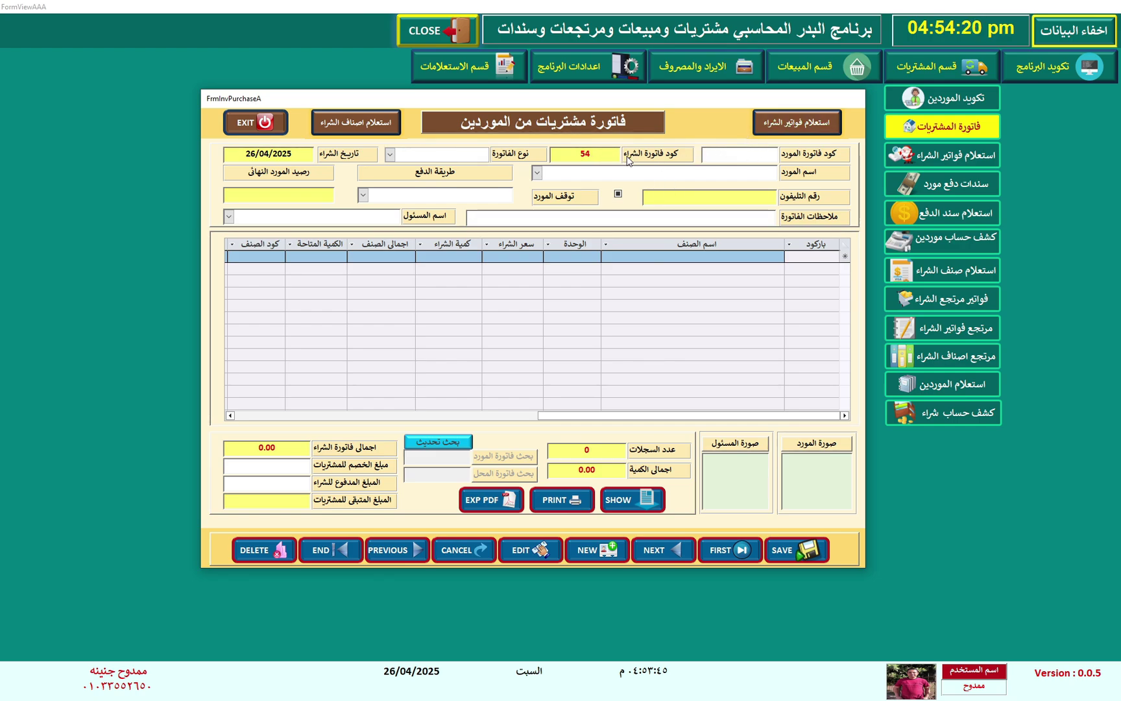
# Step: Enter the supplier's invoice code, choose type فاتورة مشتريات and payment اتصالات كاش
pyautogui.click(739, 155)
pyautogui.write('6456')
pyautogui.write('4565')
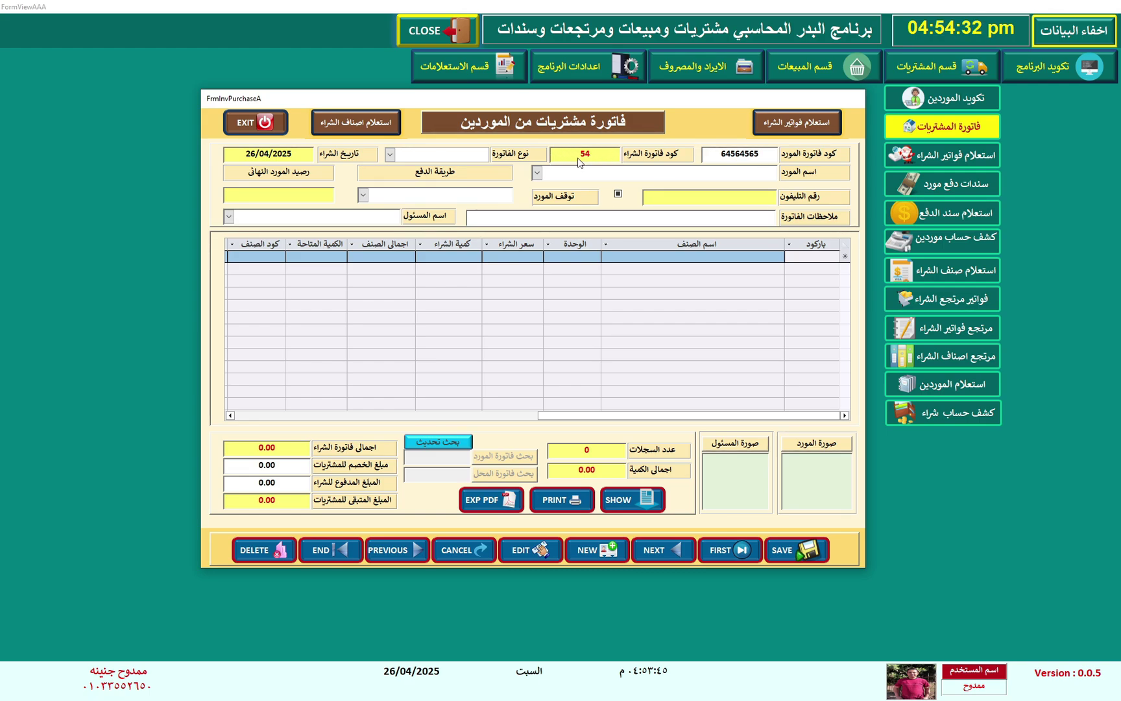
pyautogui.click(389, 156)
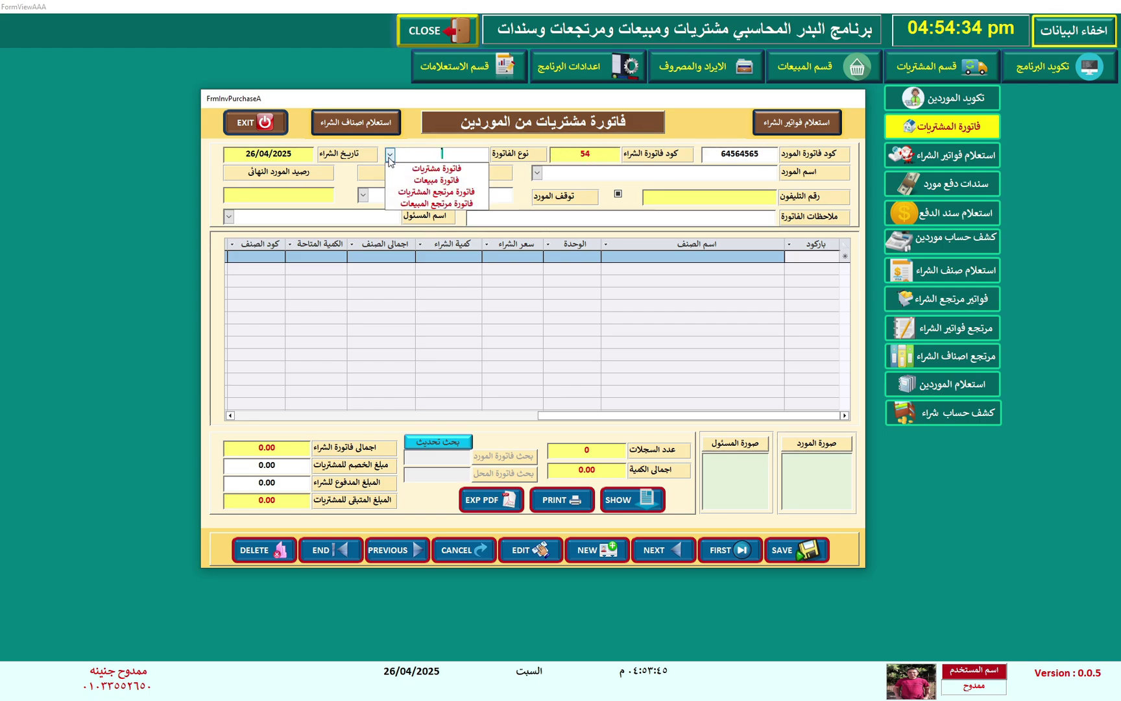
pyautogui.click(440, 168)
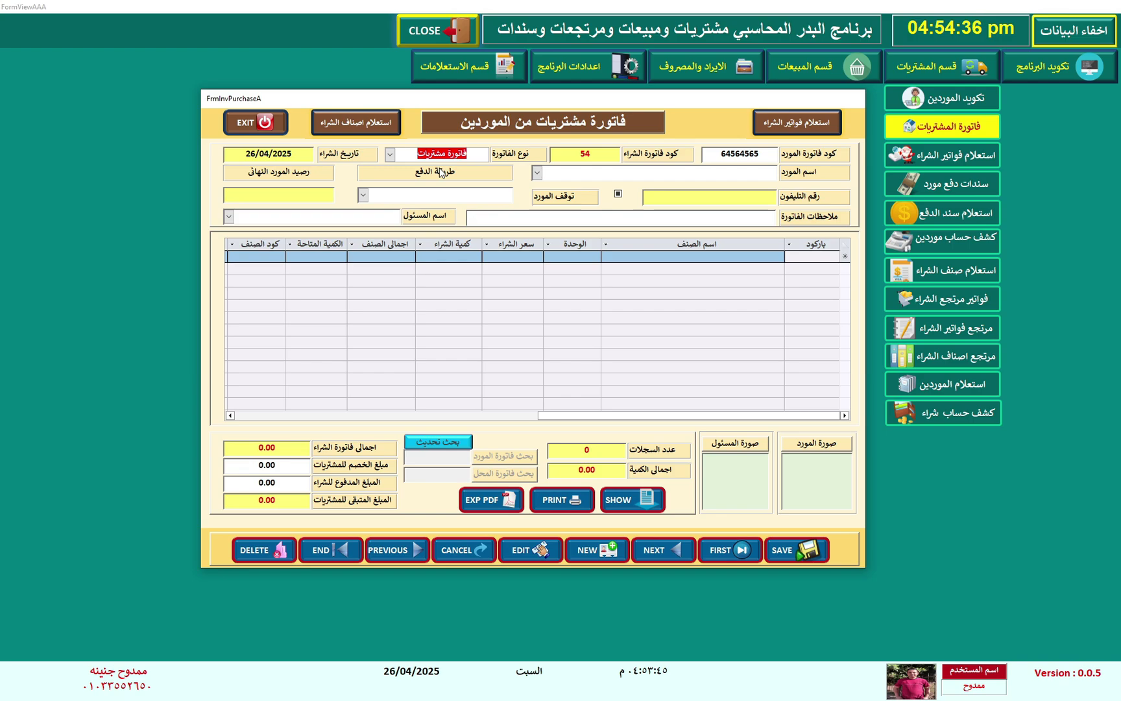
pyautogui.click(363, 195)
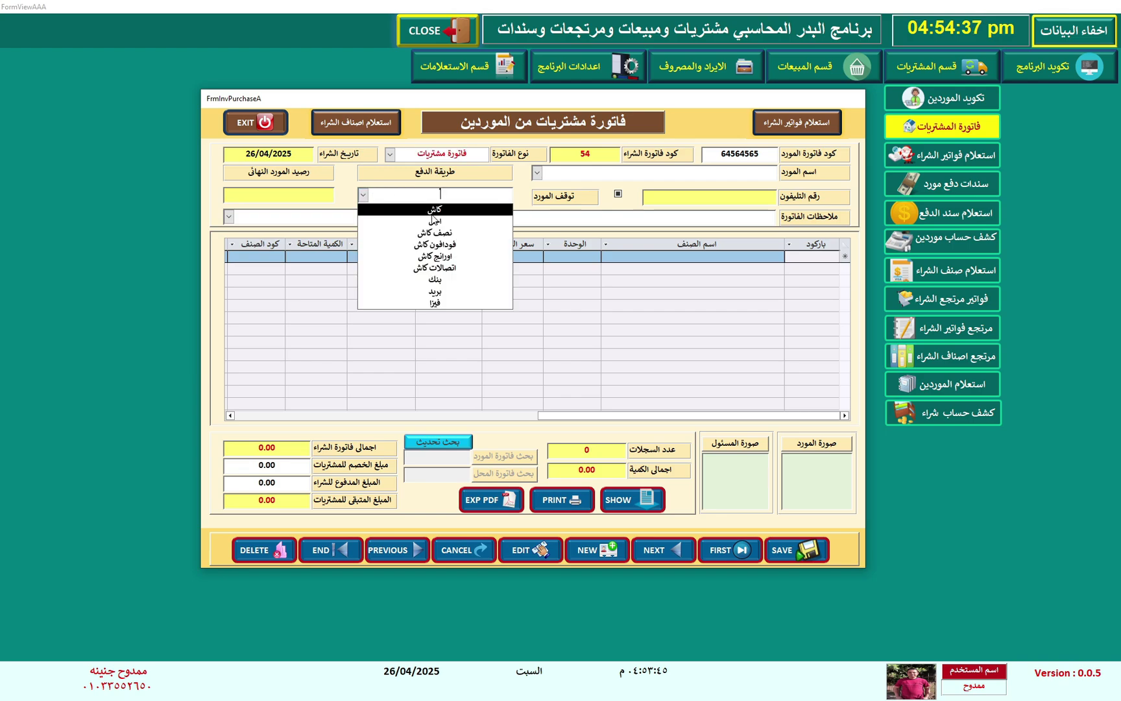
pyautogui.click(443, 267)
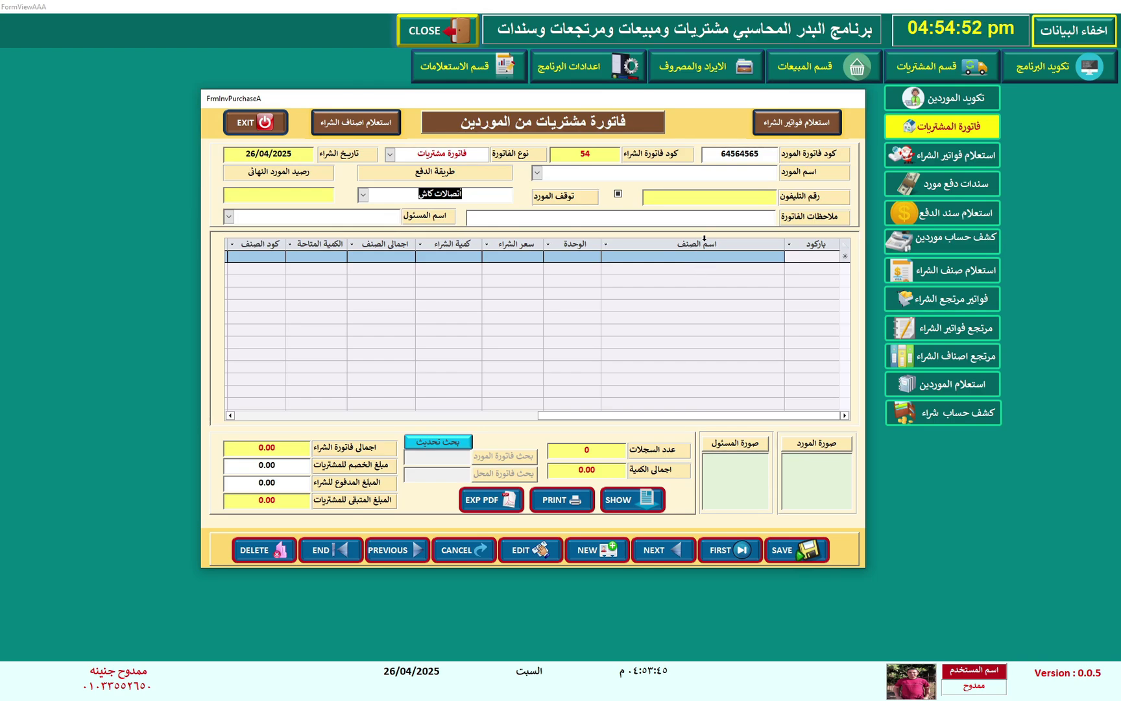
# Step: Set the supplier to مورد رقم ١٠ and the responsible person to مسئول رقم ٥
pyautogui.click(537, 173)
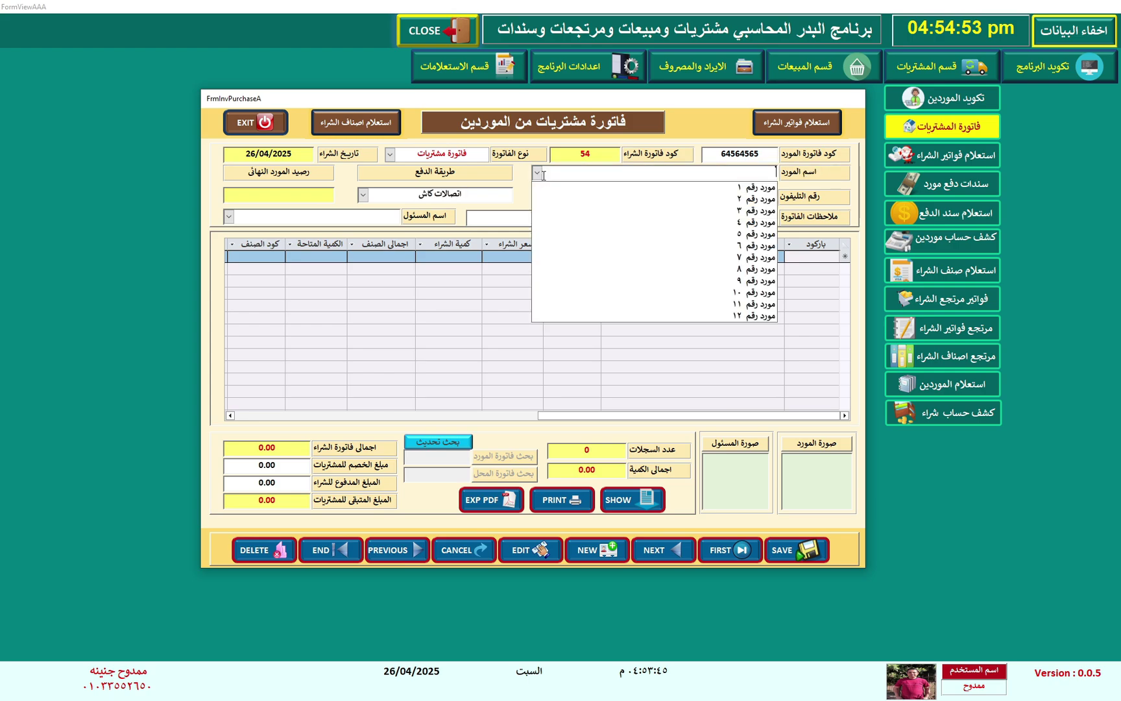
pyautogui.click(754, 294)
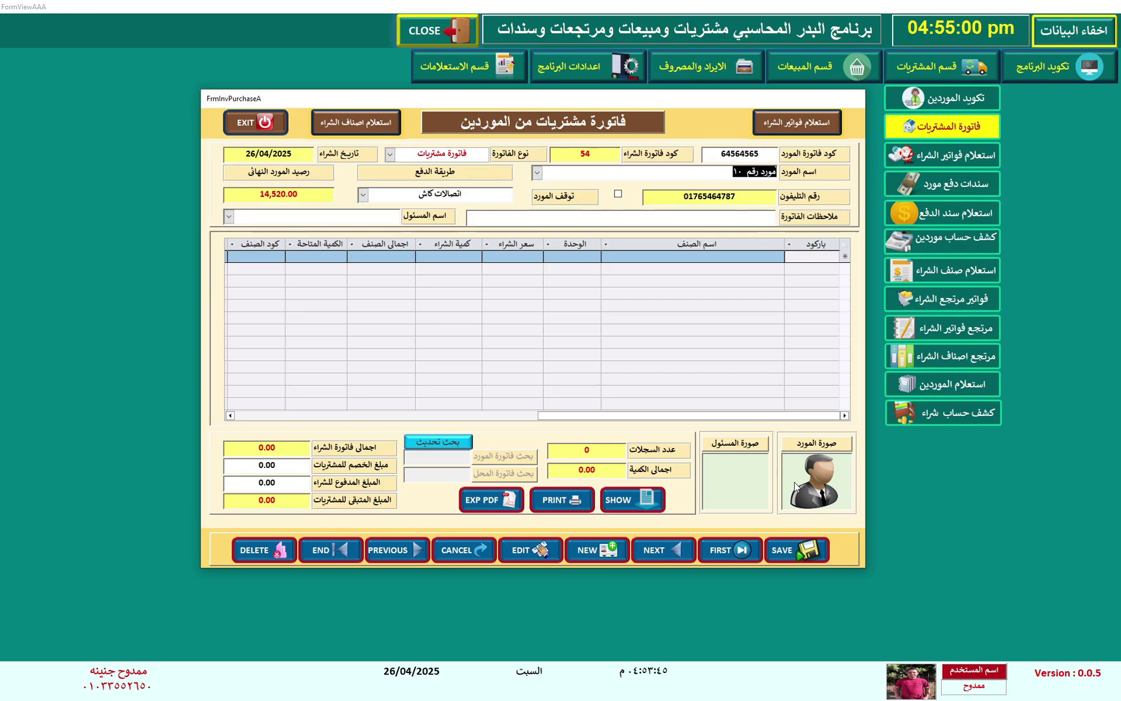
pyautogui.click(227, 216)
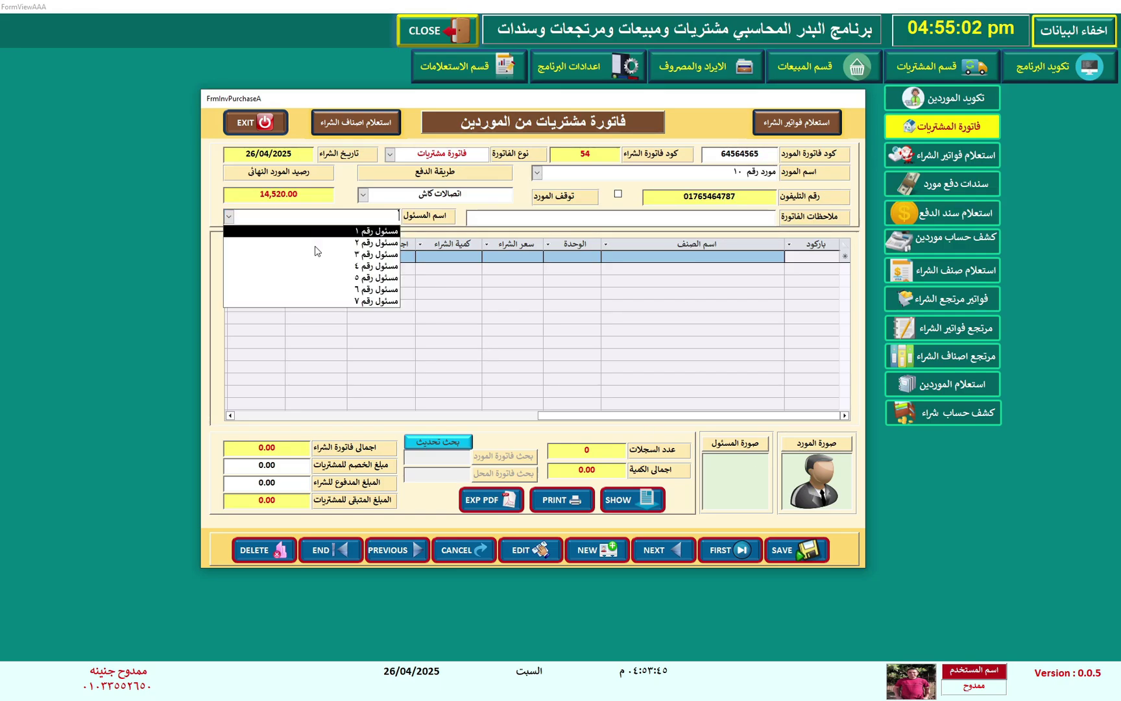
pyautogui.click(375, 278)
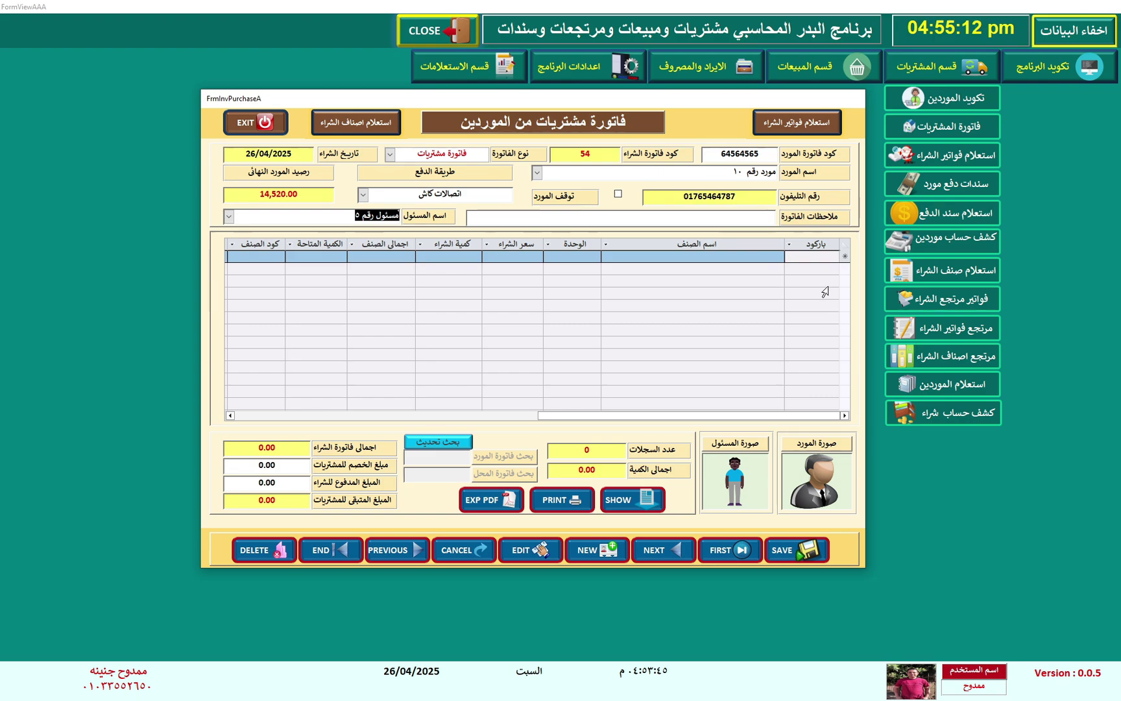
# Step: Add الاضواء اكتشف ١ ب as the first line with quantity 25
pyautogui.click(721, 254)
pyautogui.click(607, 255)
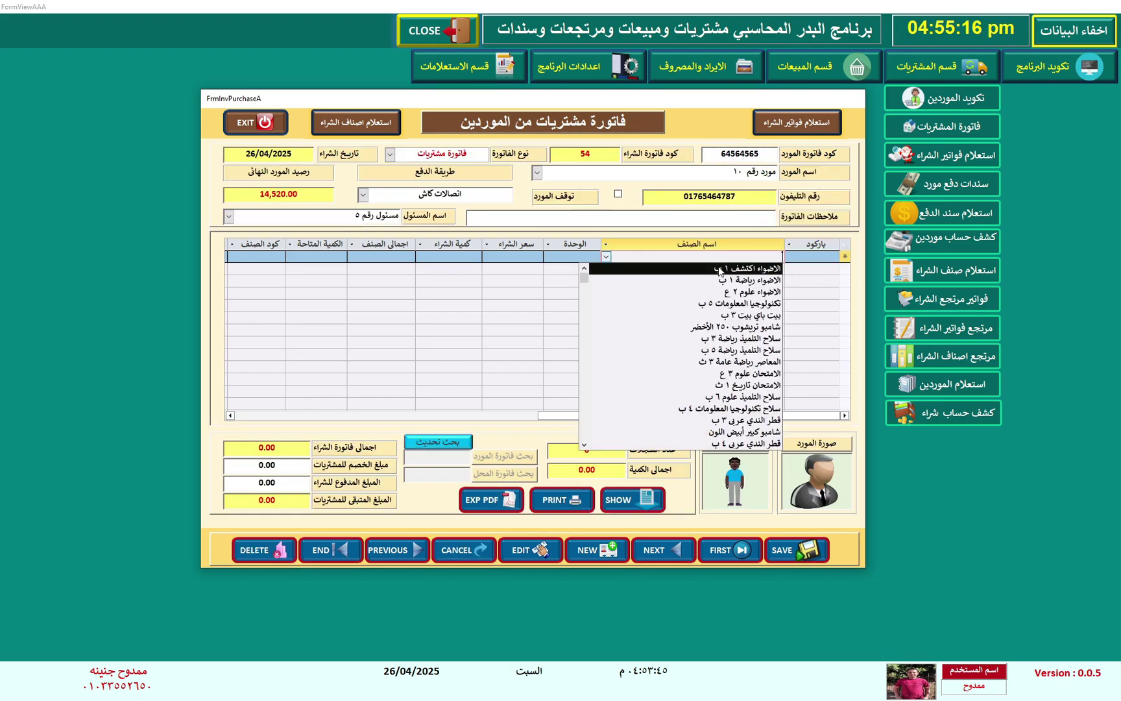
pyautogui.click(719, 268)
pyautogui.click(441, 260)
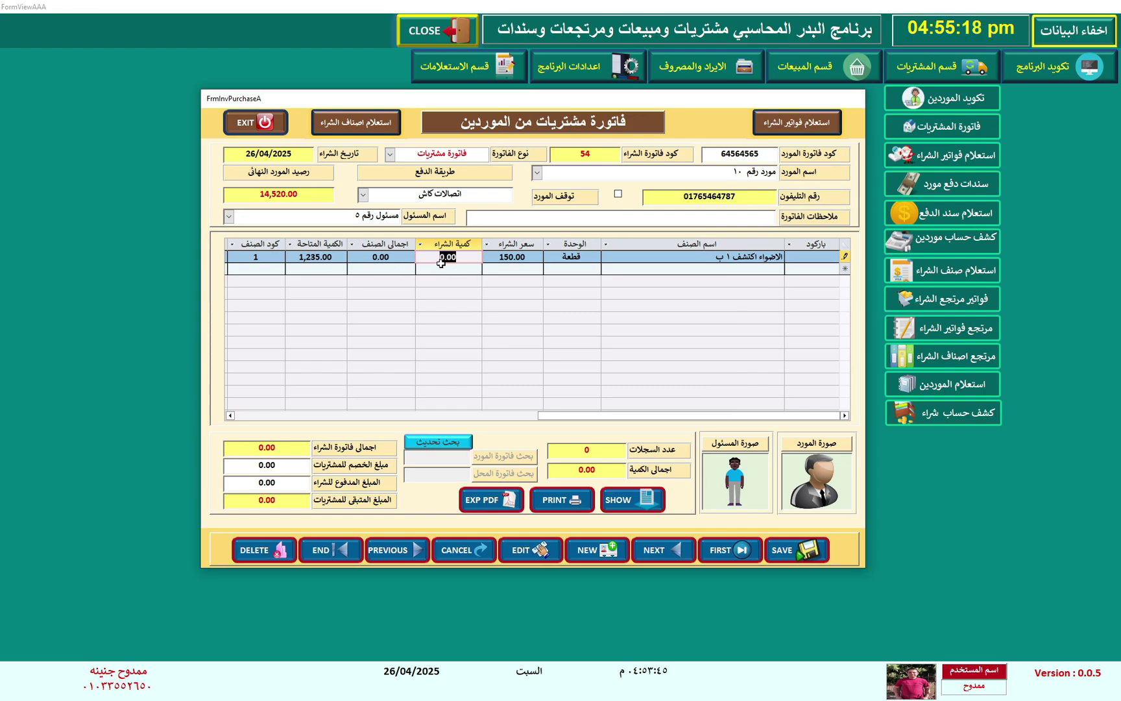
pyautogui.write('2')
pyautogui.write('5')
pyautogui.click(708, 268)
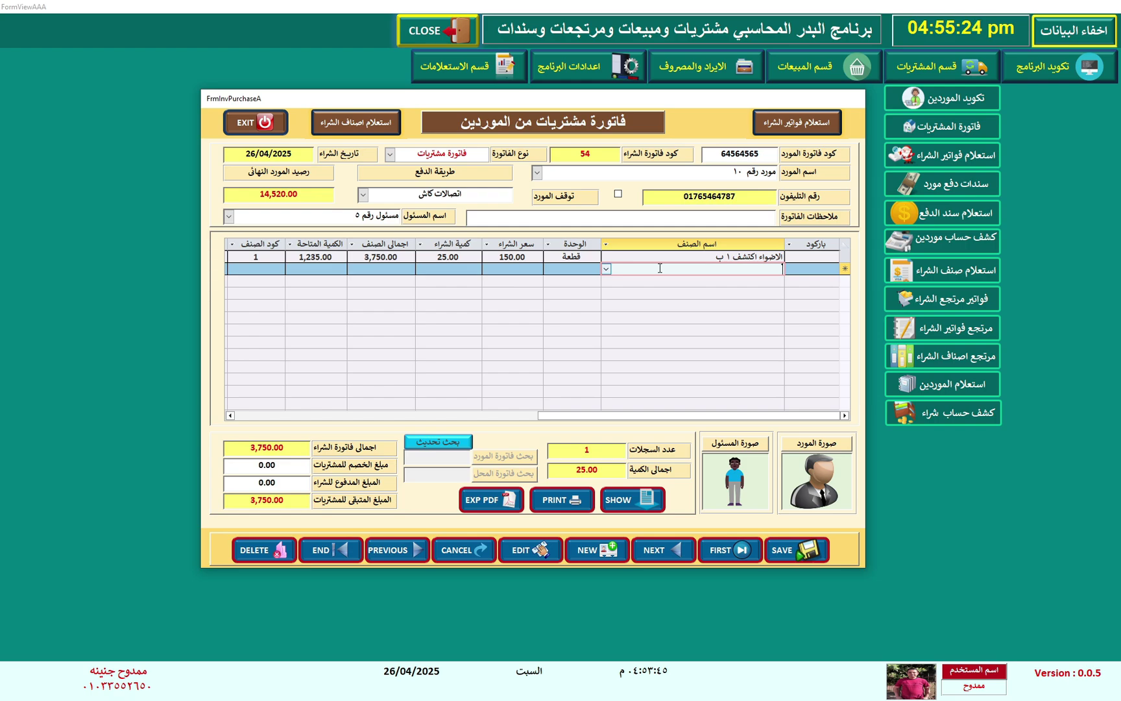
# Step: Add items by barcodes 1002 and 10 with quantities 35 and 45
pyautogui.click(798, 268)
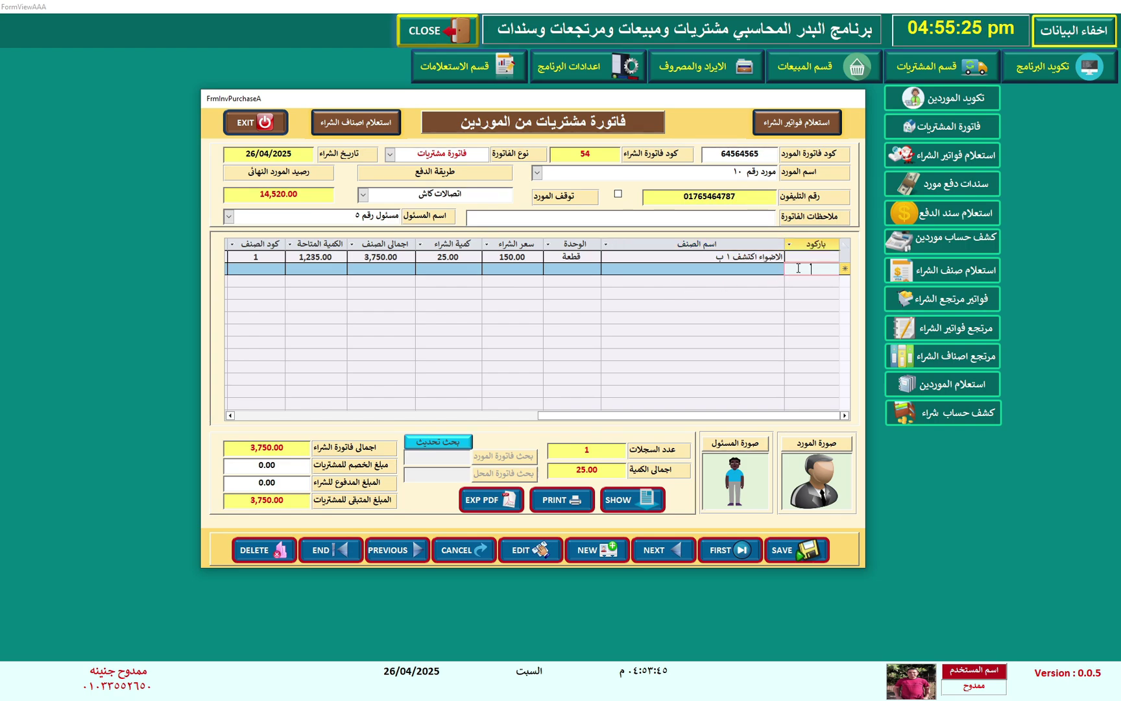
pyautogui.write('100')
pyautogui.write('2')
pyautogui.press('Return')
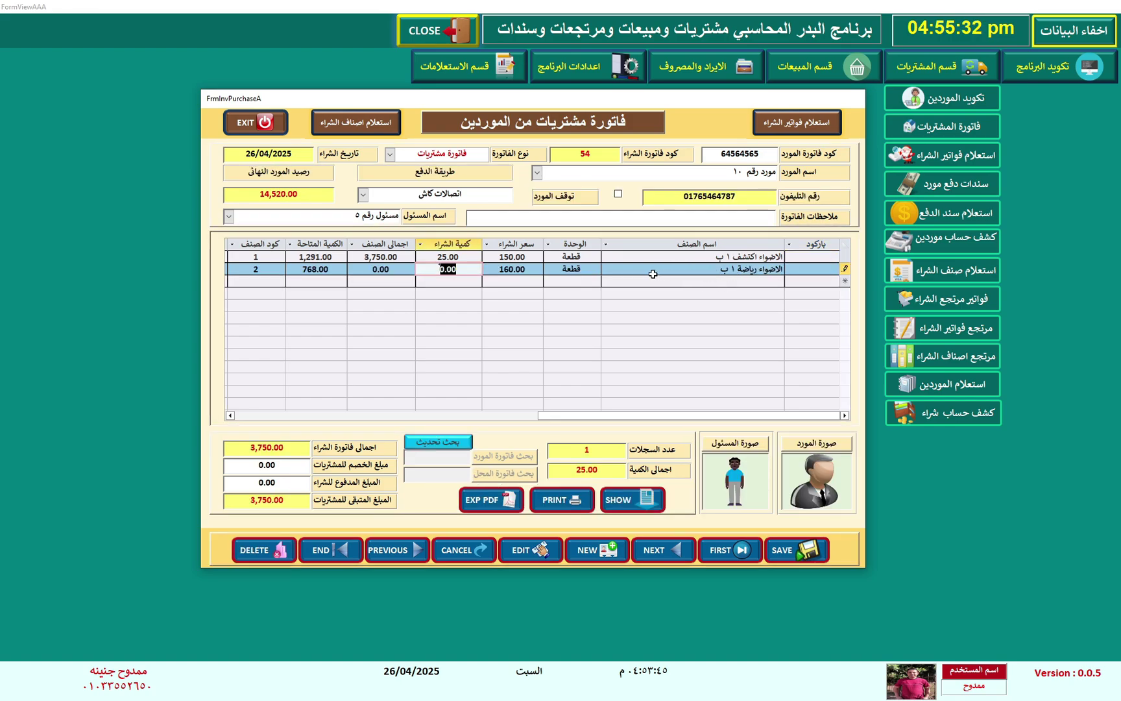
pyautogui.write('35')
pyautogui.click(795, 281)
pyautogui.write('10')
pyautogui.press('Return')
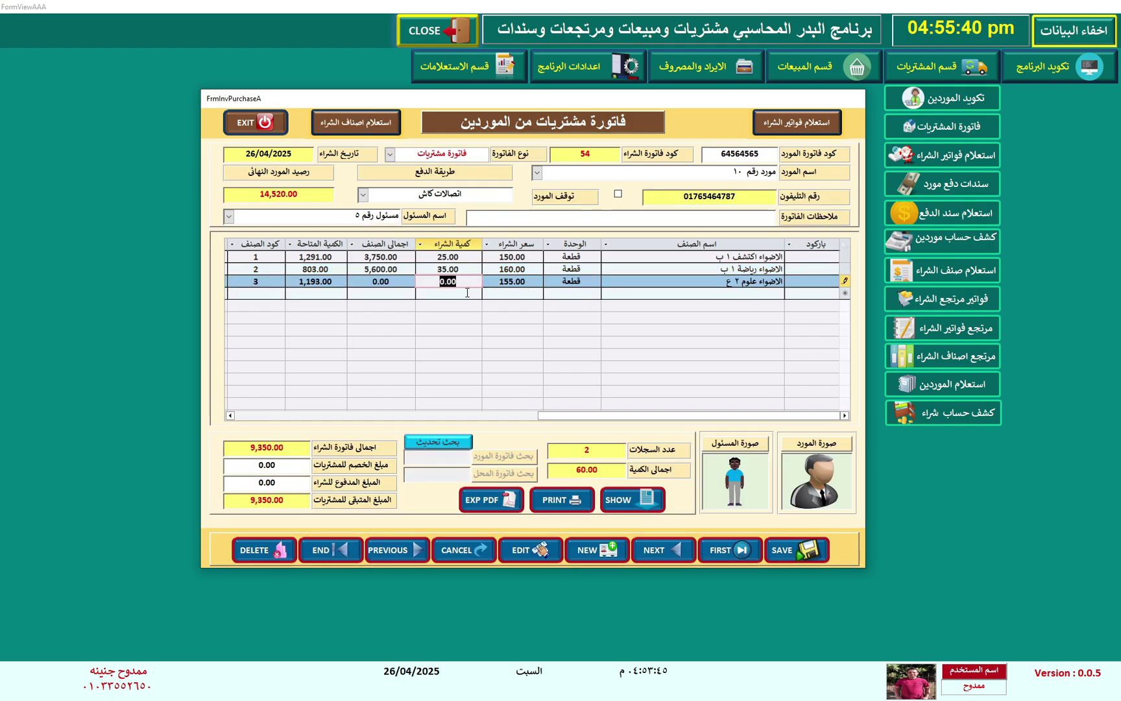
pyautogui.write('45')
pyautogui.click(696, 294)
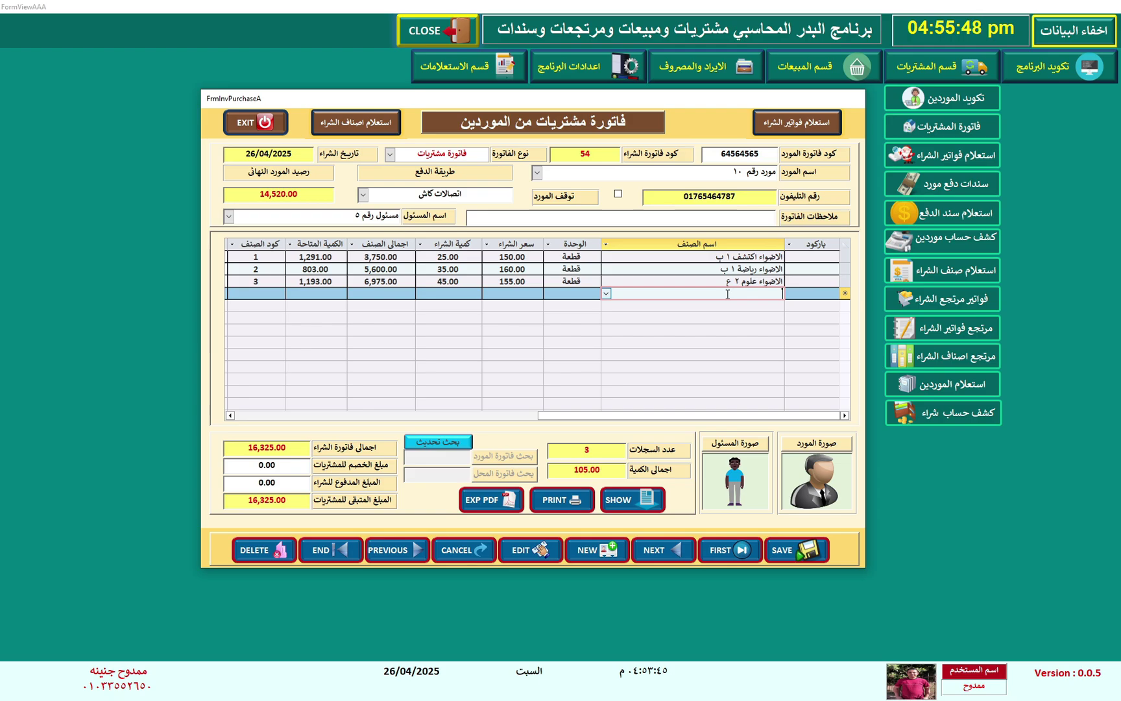
# Step: Add تكنولوجيا المعلومات ٥ ب from the product picker with quantity 50
pyautogui.doubleClick(728, 294)
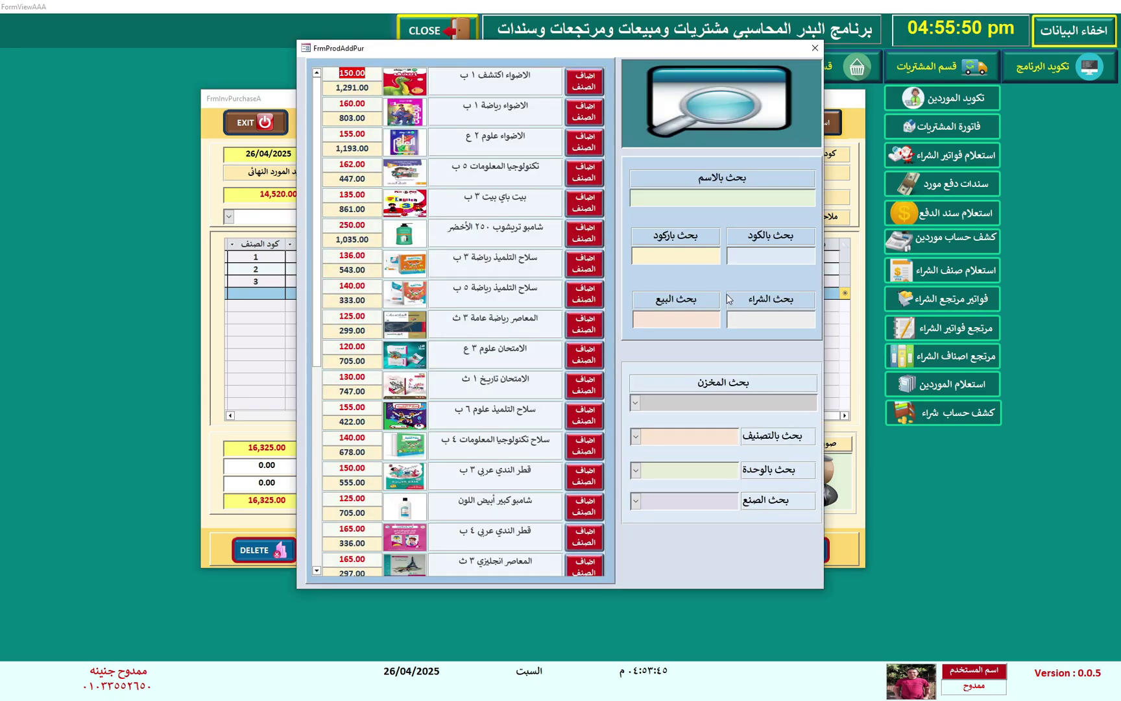
pyautogui.moveTo(716, 54); pyautogui.dragTo(878, 66)
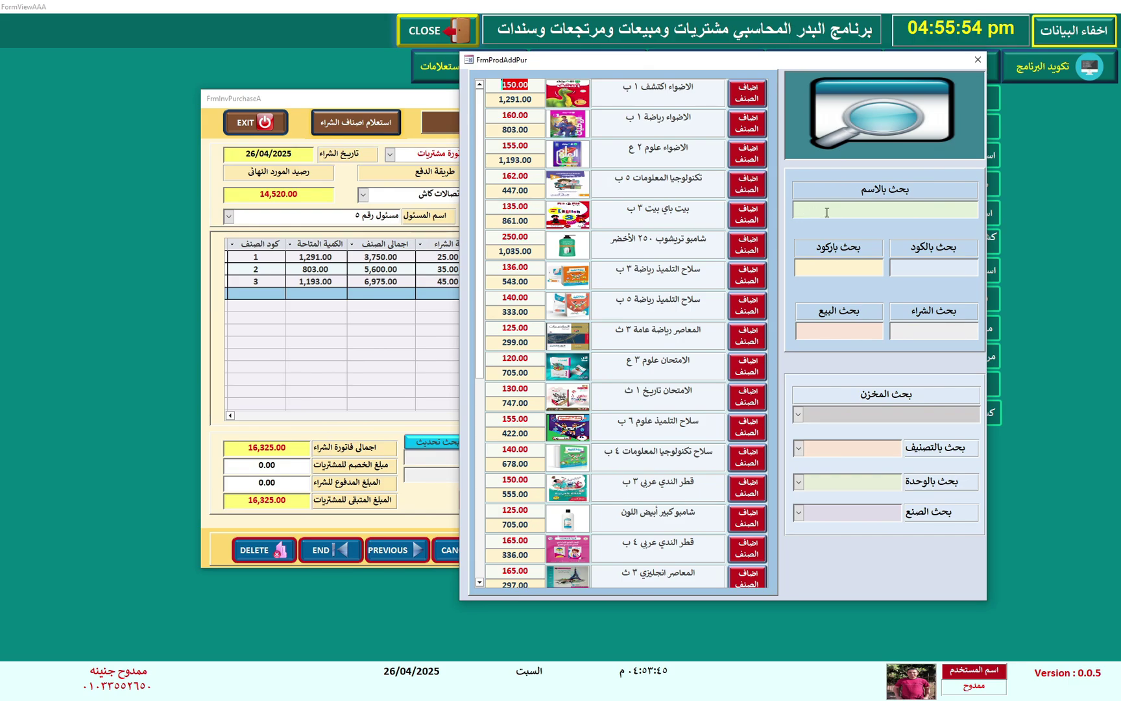
pyautogui.click(878, 211)
pyautogui.click(749, 186)
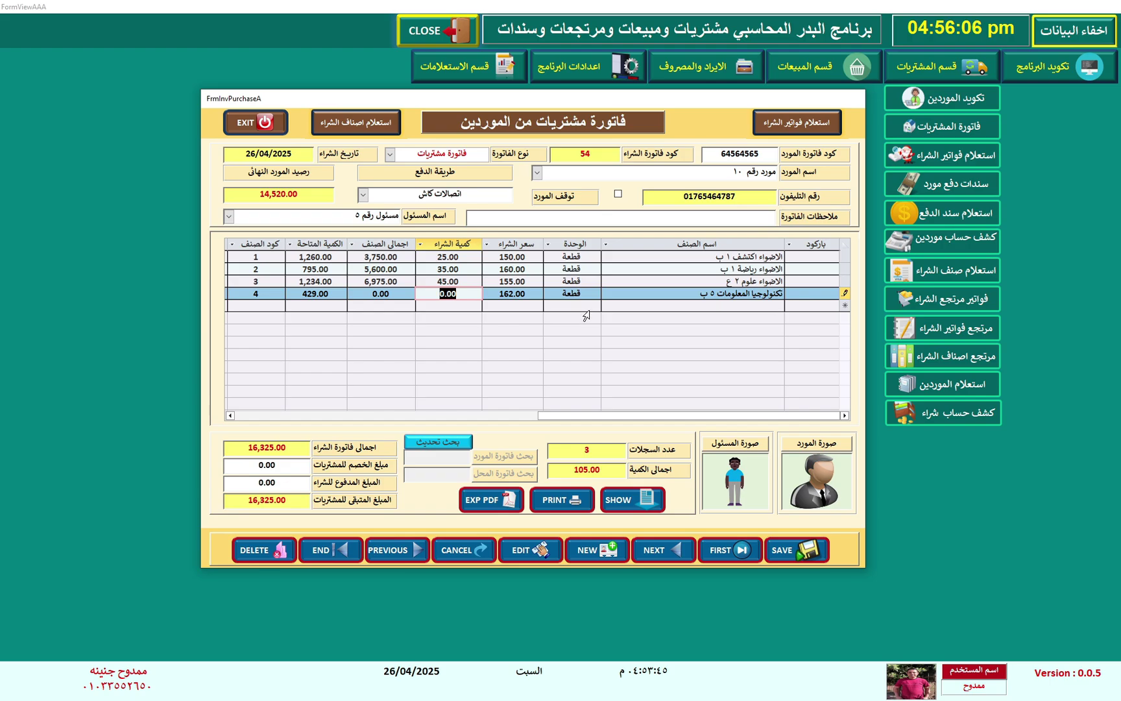
pyautogui.write('50')
pyautogui.click(751, 306)
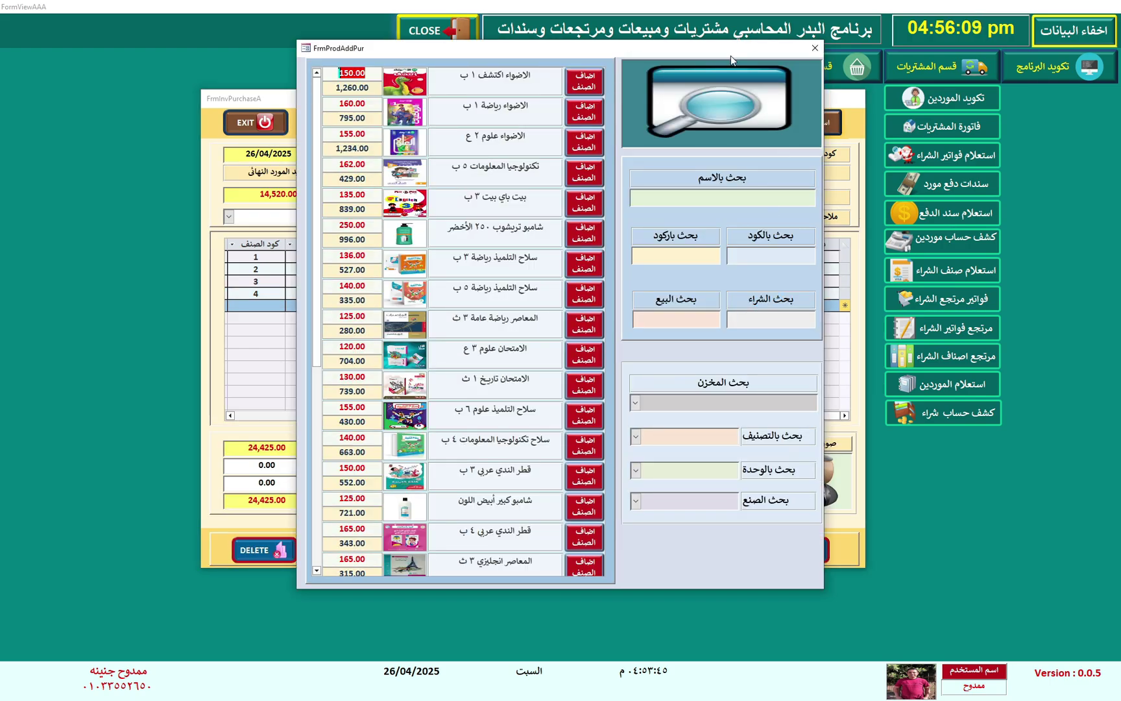
pyautogui.moveTo(731, 59); pyautogui.dragTo(960, 74)
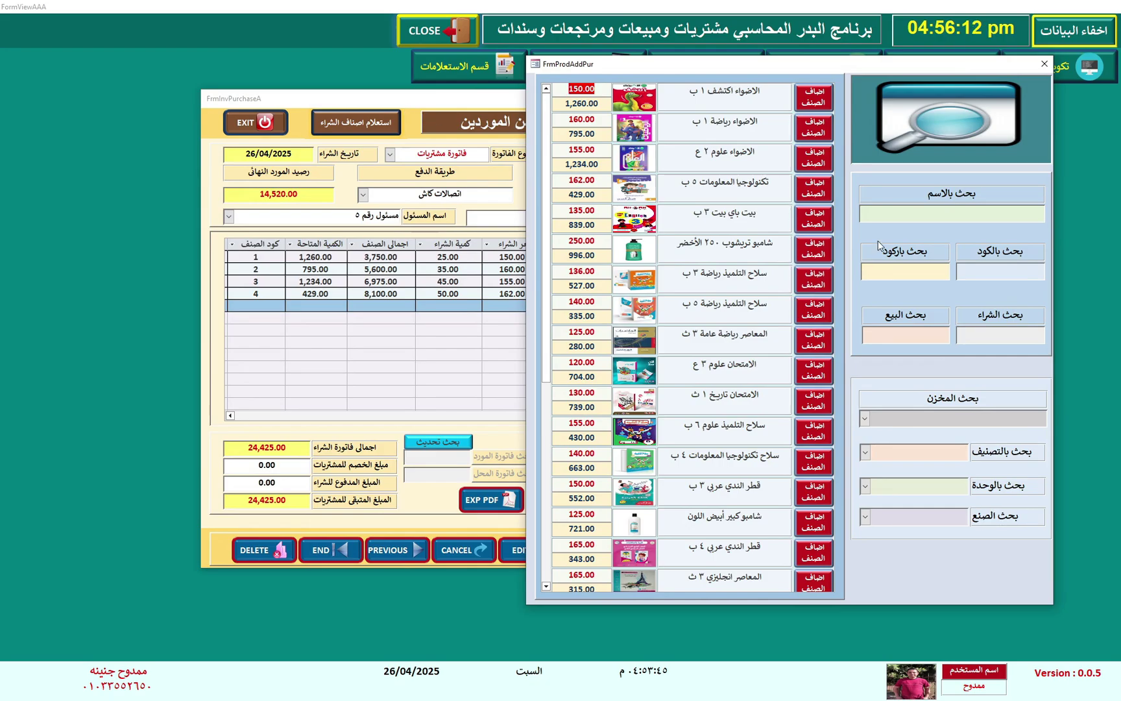
# Step: Search products for 'المعاصر' and add المعاصر رياضة عامة ٣ ث with quantity 55
pyautogui.click(937, 213)
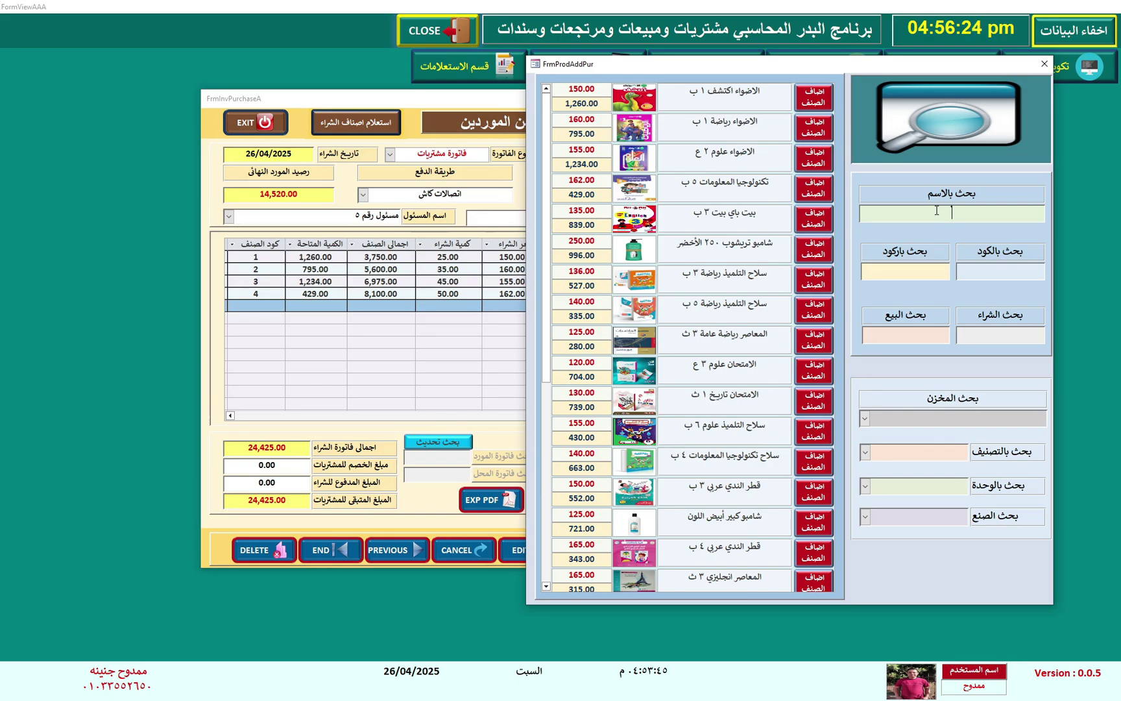
pyautogui.write('ال')
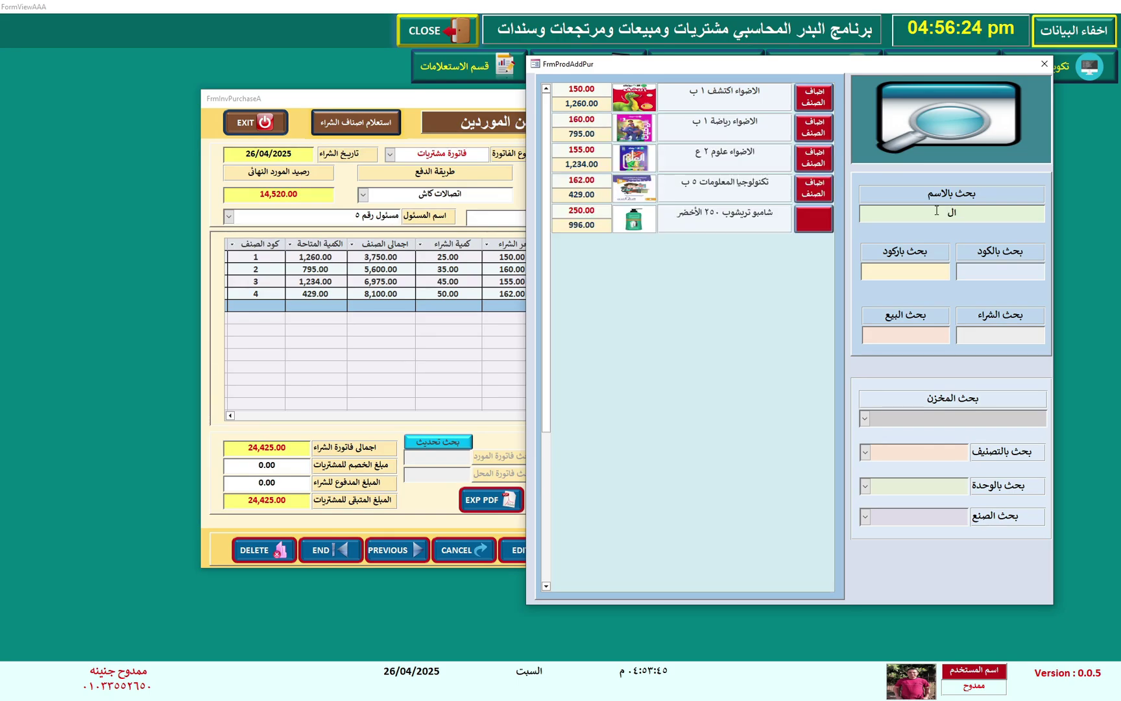
pyautogui.write('معا')
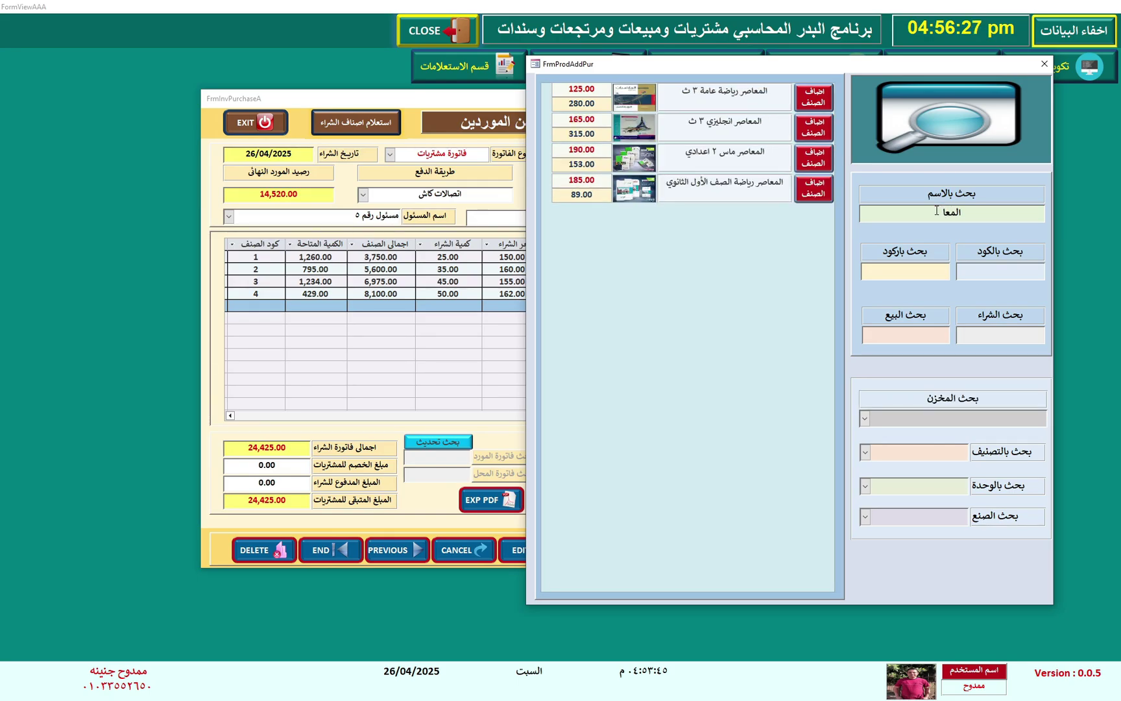
pyautogui.write('صر')
pyautogui.click(816, 99)
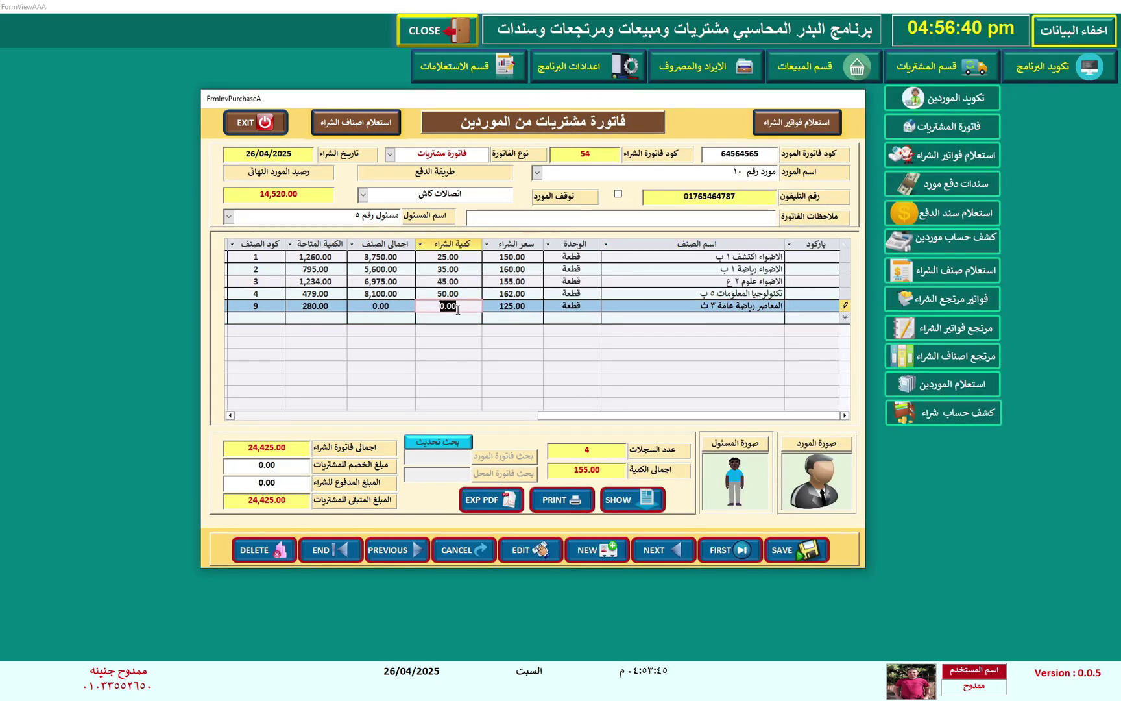
pyautogui.write('55')
# Step: Add شامبو كبير أبيض اللون by item code 15 with quantity 30
pyautogui.click(744, 321)
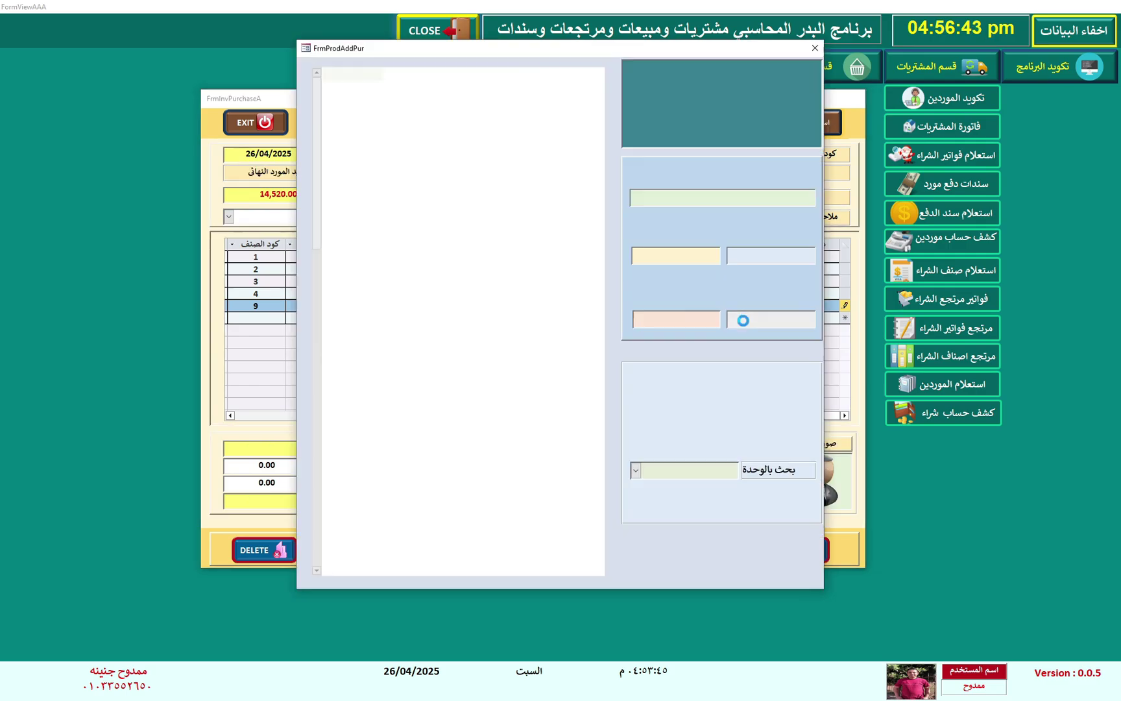
pyautogui.click(788, 254)
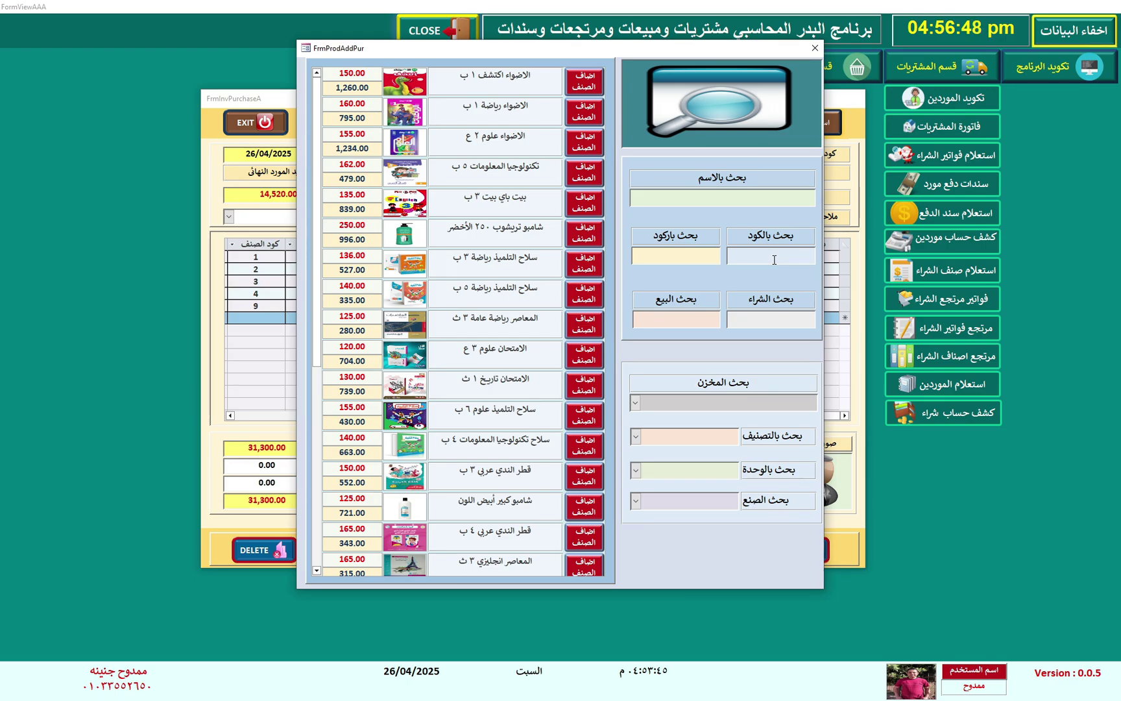
pyautogui.write('15')
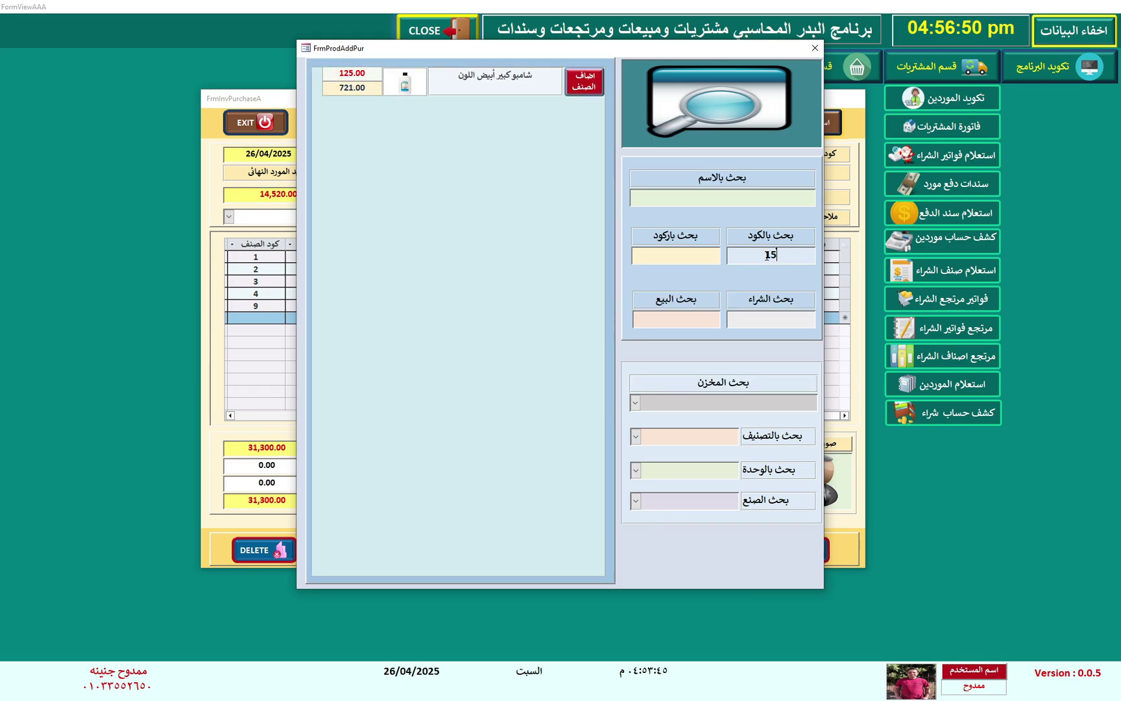
pyautogui.click(592, 88)
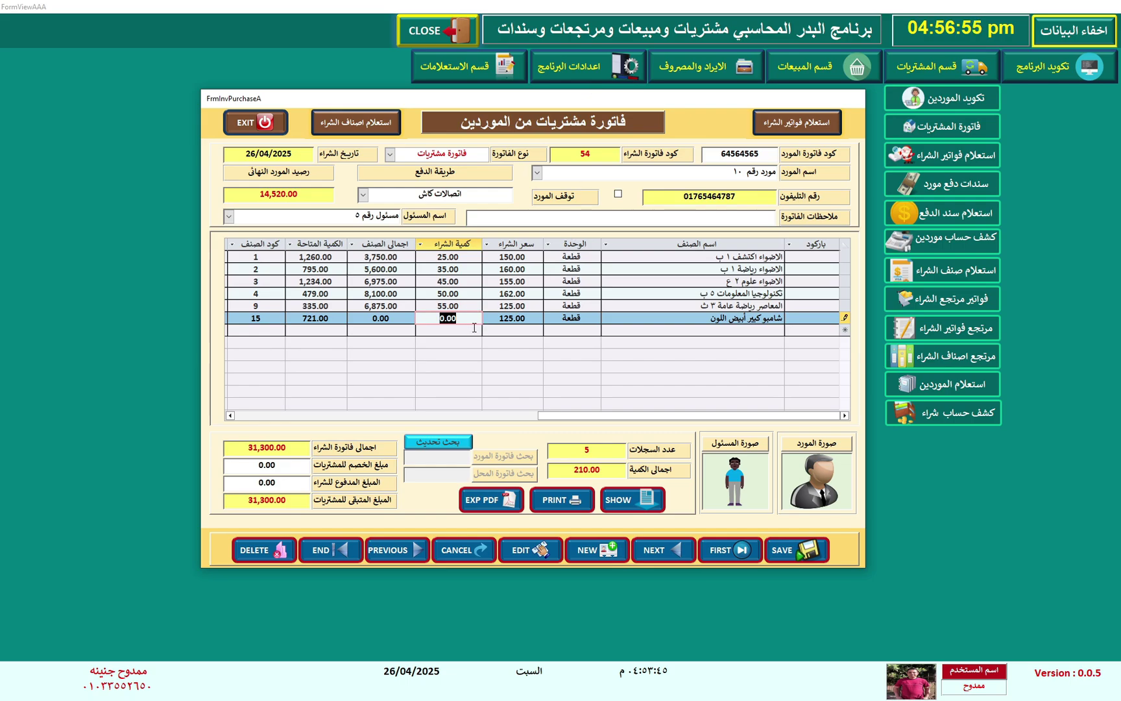
pyautogui.write('30')
pyautogui.press('Return')
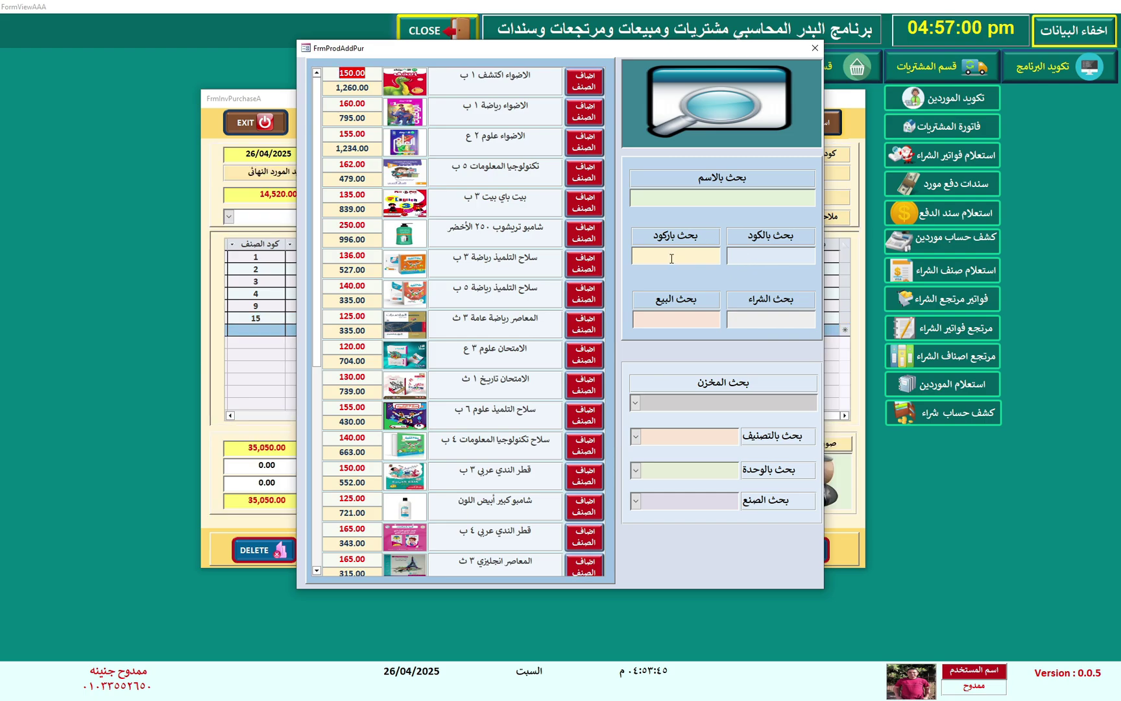
# Step: Add the item with barcode 1012 at quantity 32
pyautogui.click(680, 259)
pyautogui.write('101')
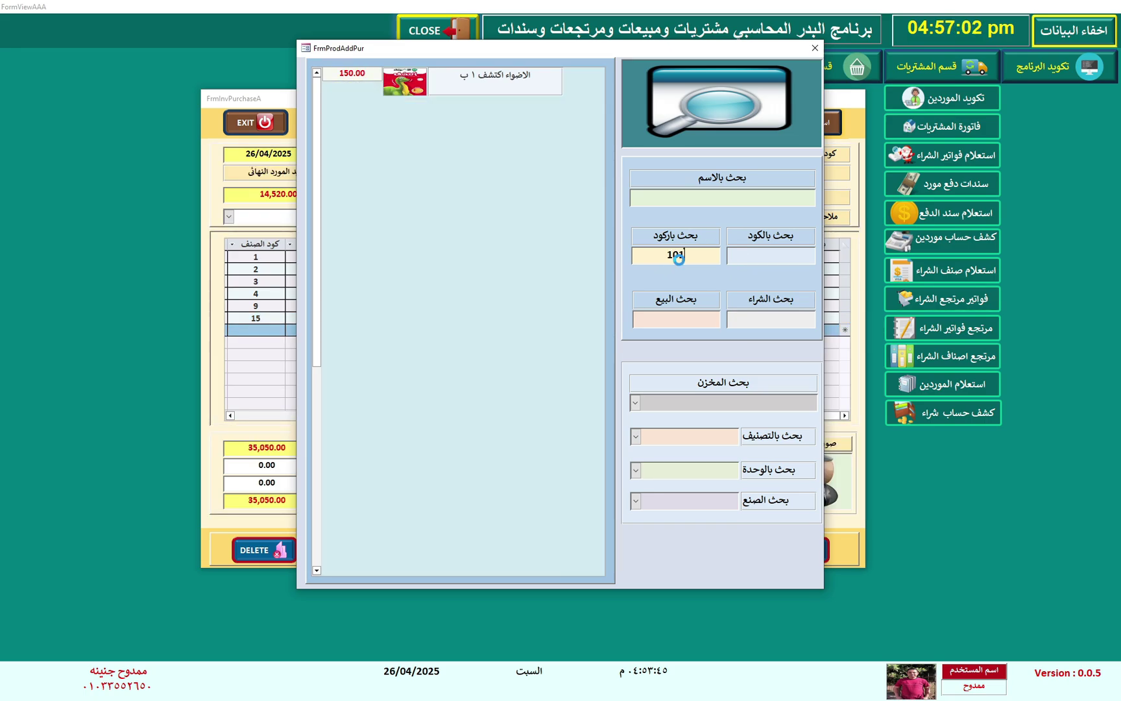
pyautogui.write('2')
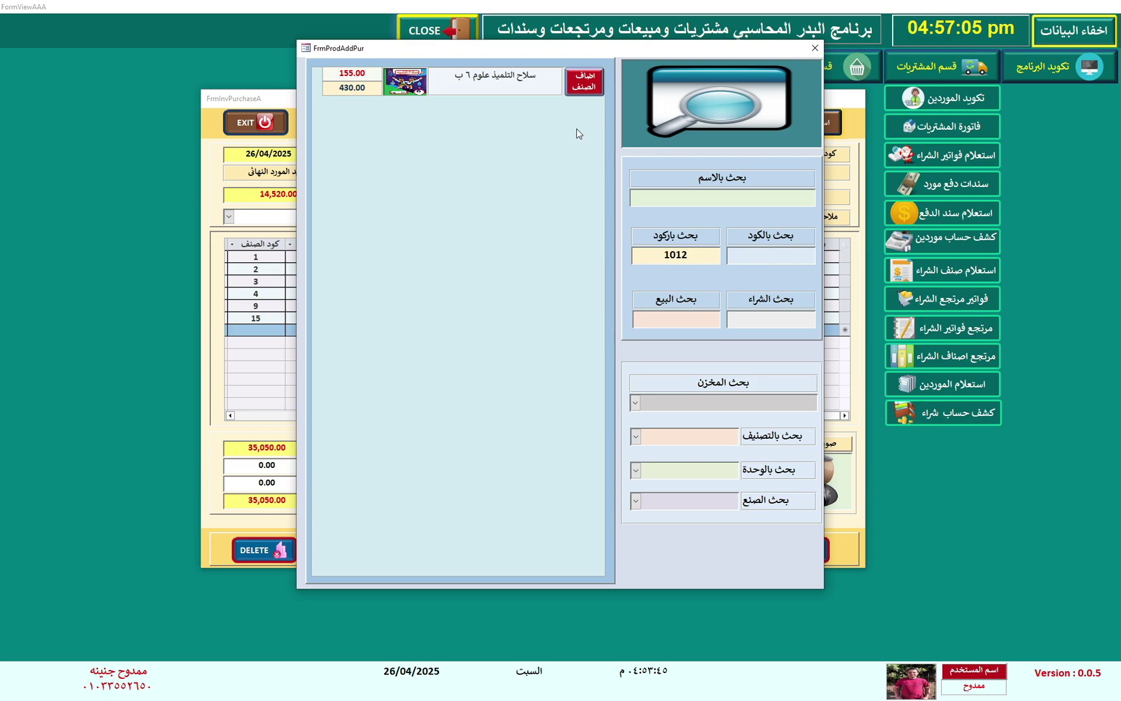
pyautogui.click(591, 91)
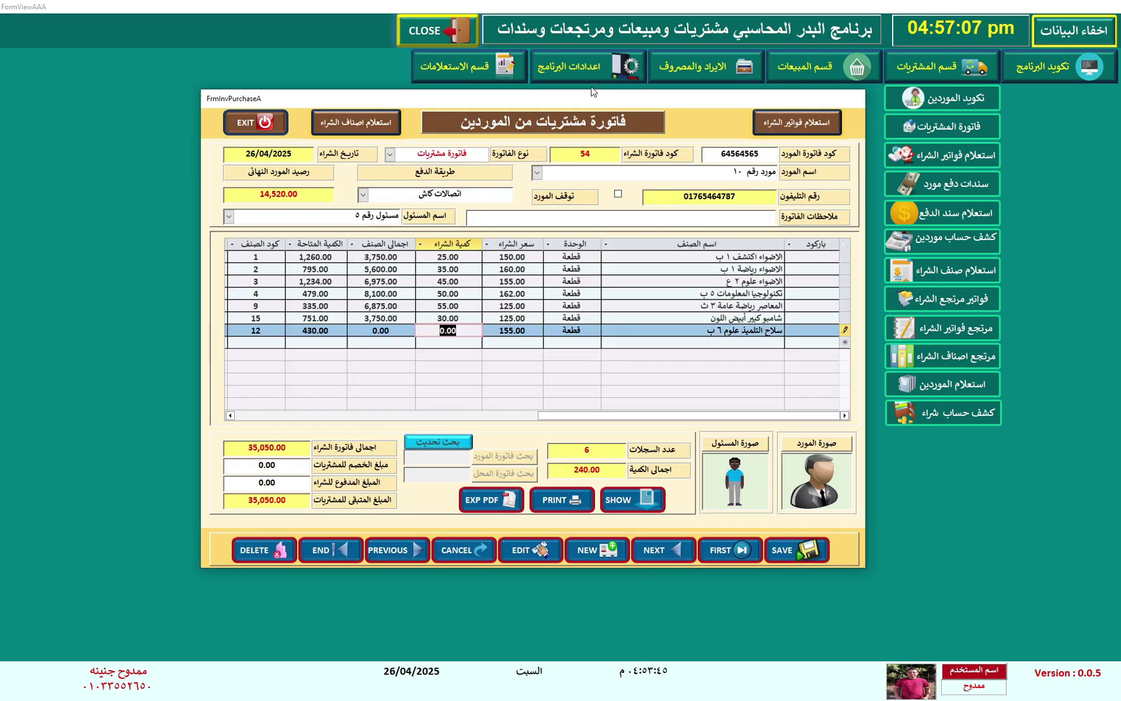
pyautogui.write('3')
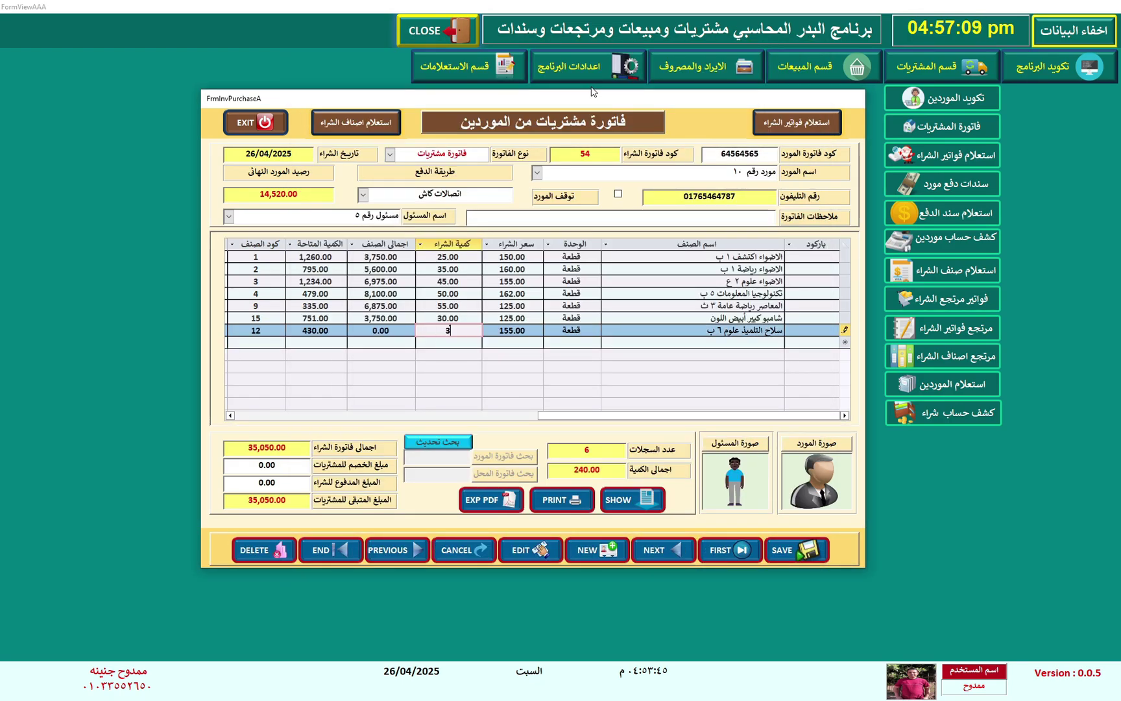
pyautogui.write('2')
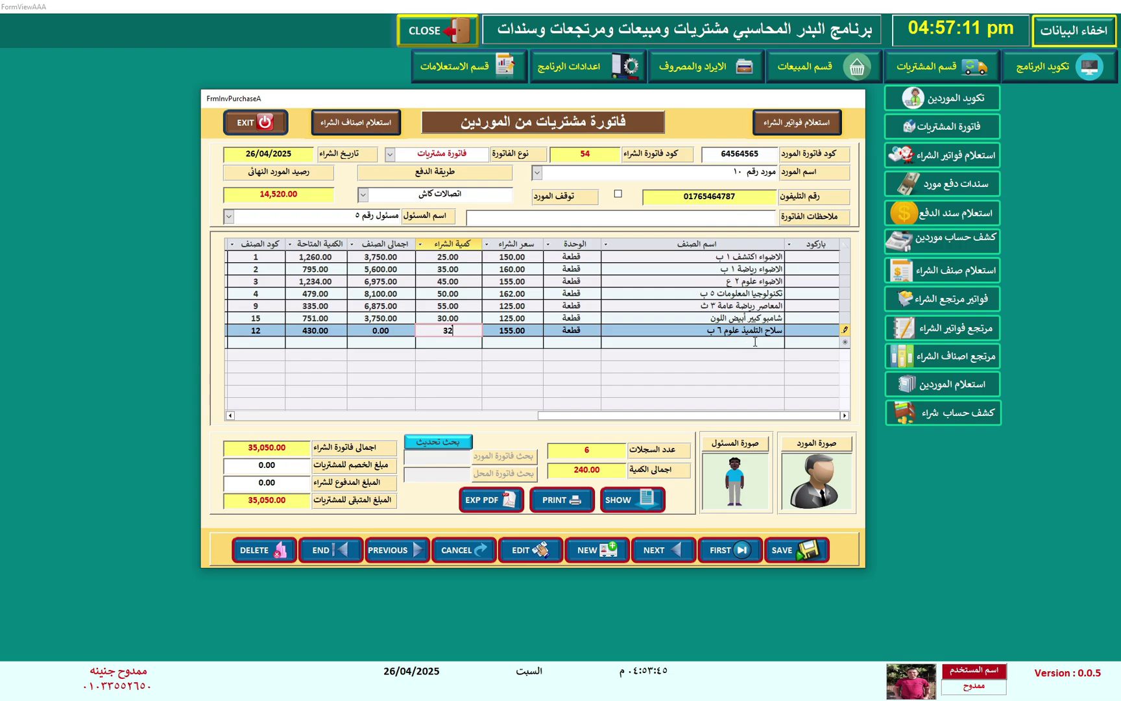
pyautogui.click(754, 342)
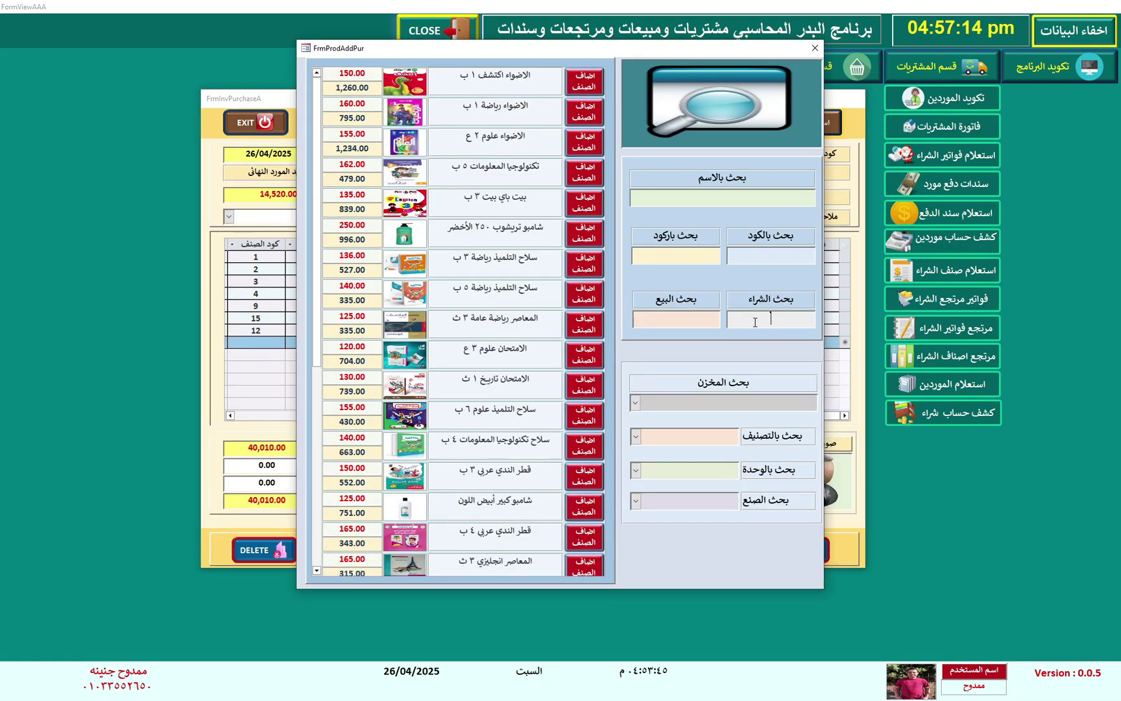
# Step: Add the item with purchase price 185.00 at quantity 25
pyautogui.click(755, 322)
pyautogui.write('18')
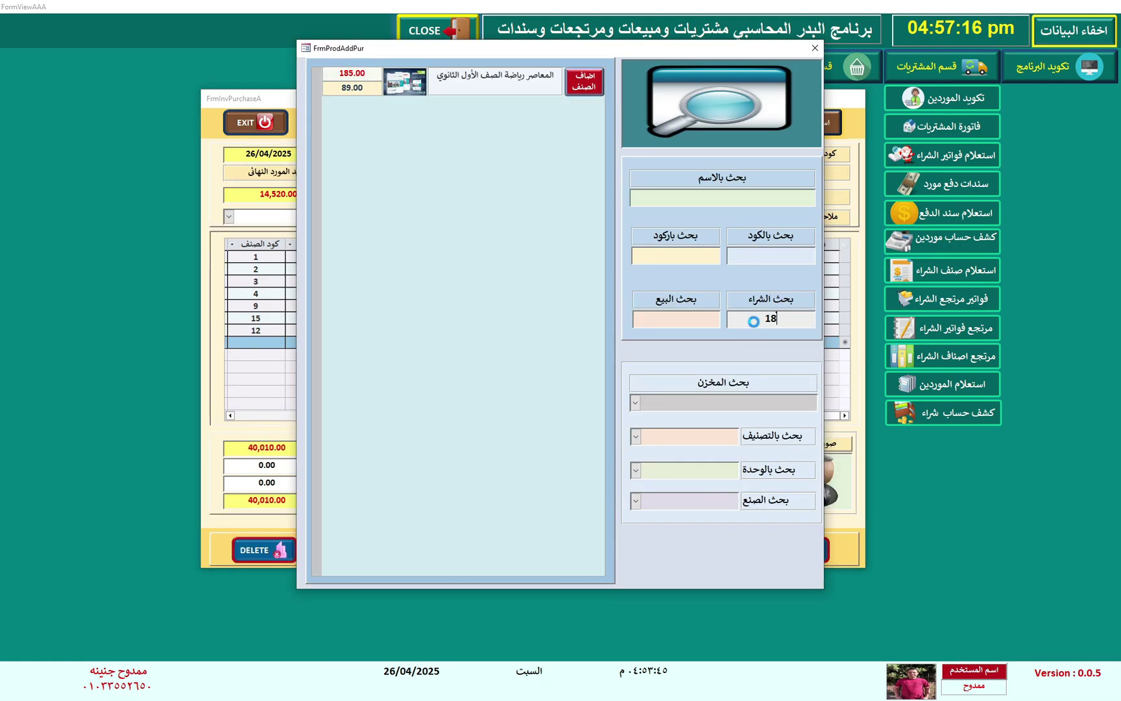
pyautogui.write('5')
pyautogui.click(587, 91)
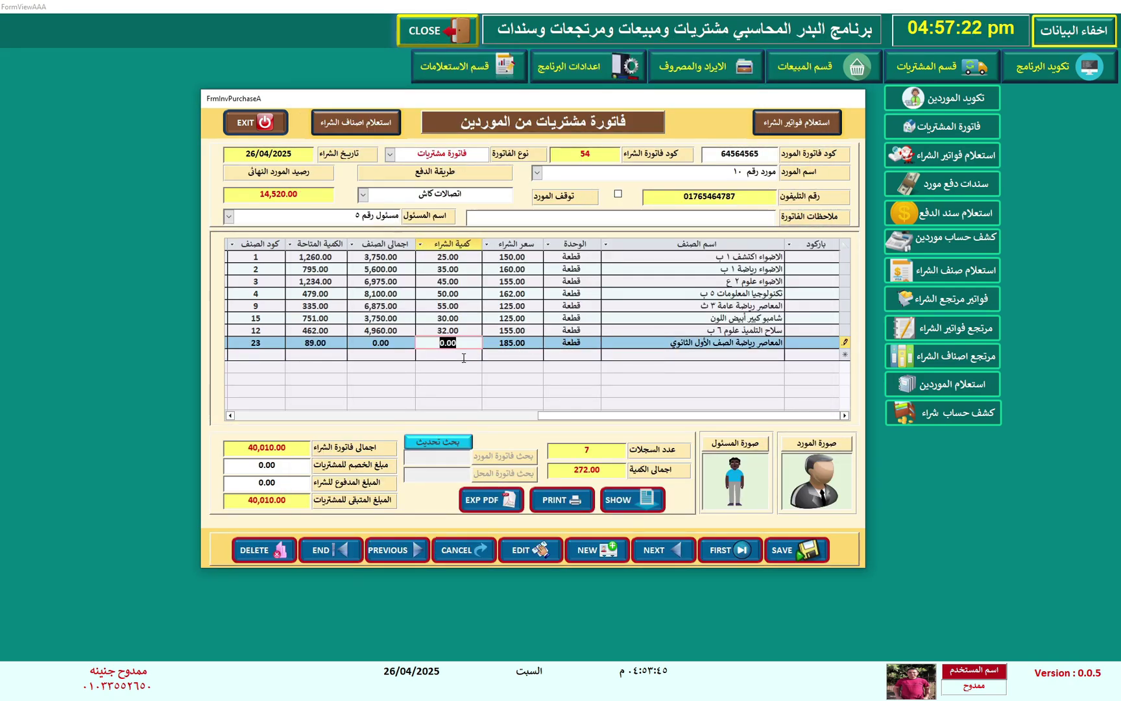
pyautogui.write('25')
pyautogui.click(752, 356)
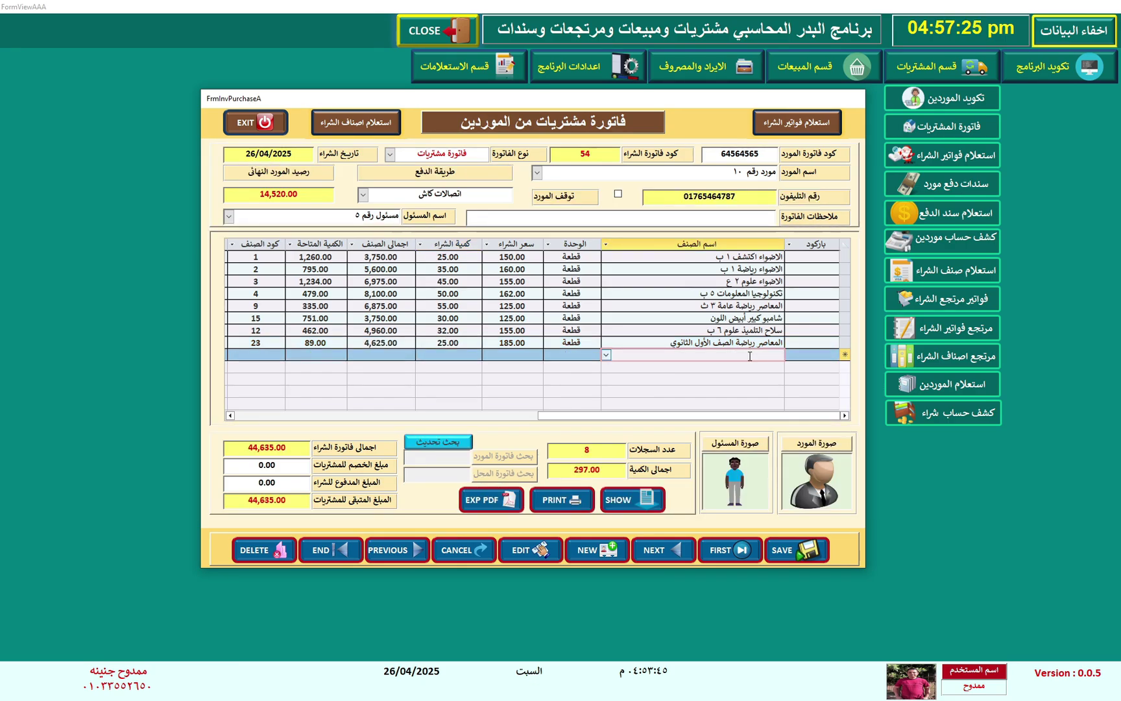
# Step: Add المعاصر انجليزي ٣ ث, found by selling price 195, with quantity 45
pyautogui.doubleClick(750, 356)
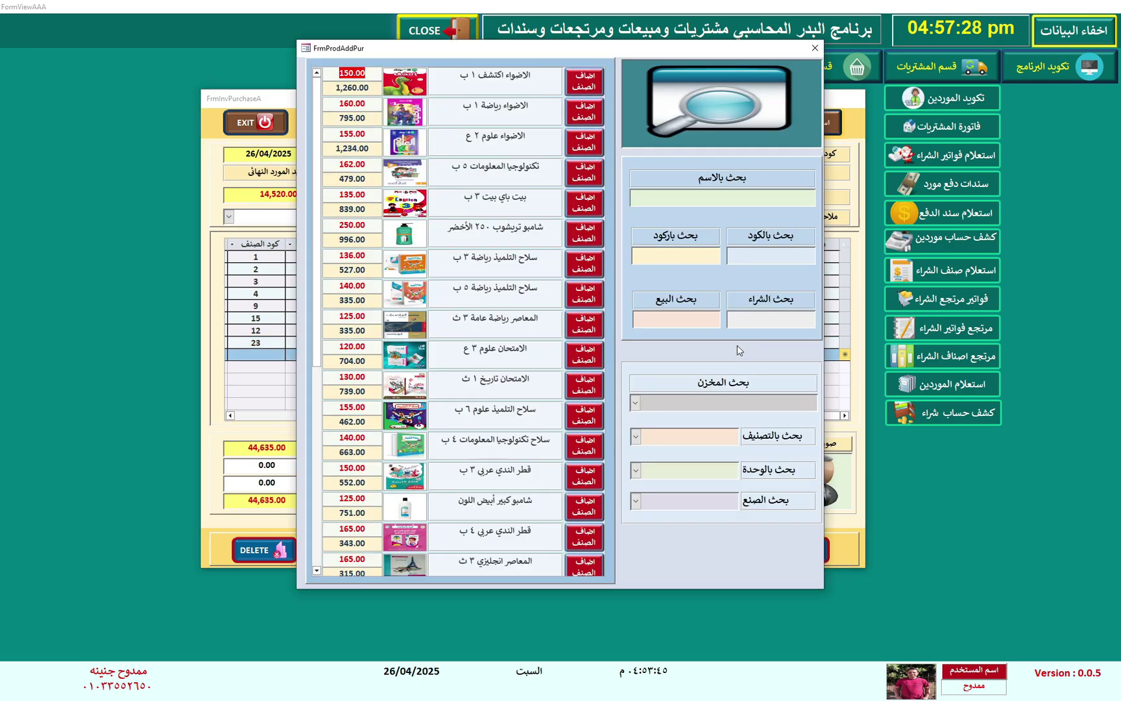
pyautogui.click(690, 320)
pyautogui.write('195')
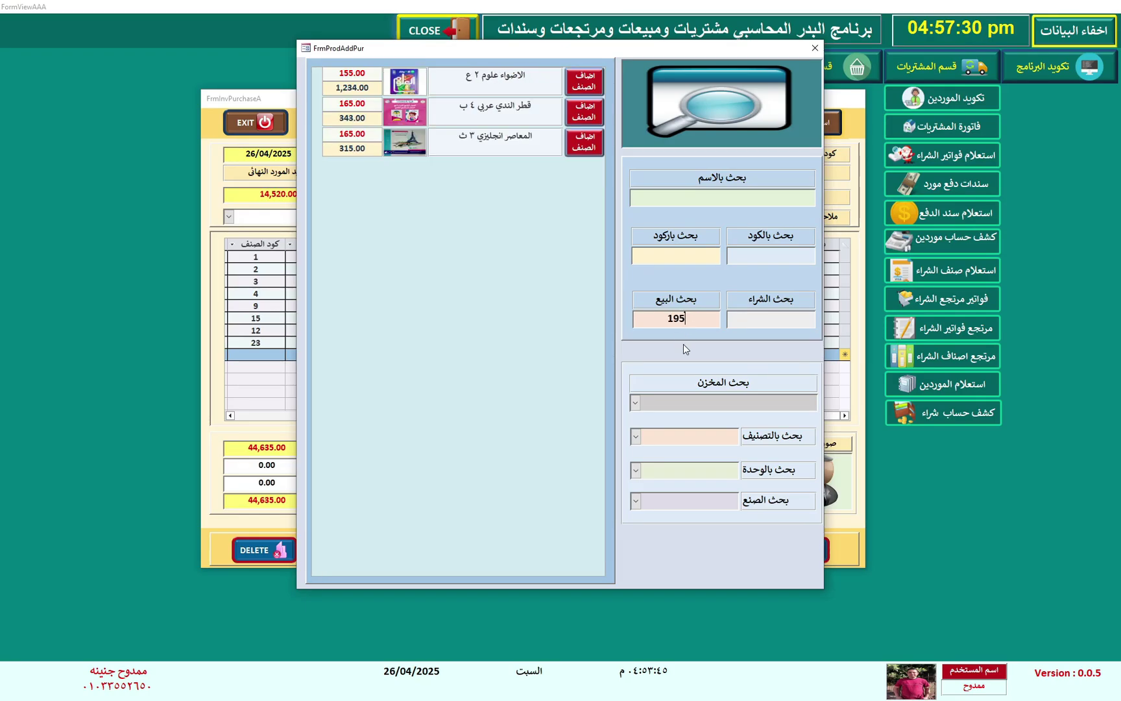
pyautogui.click(590, 144)
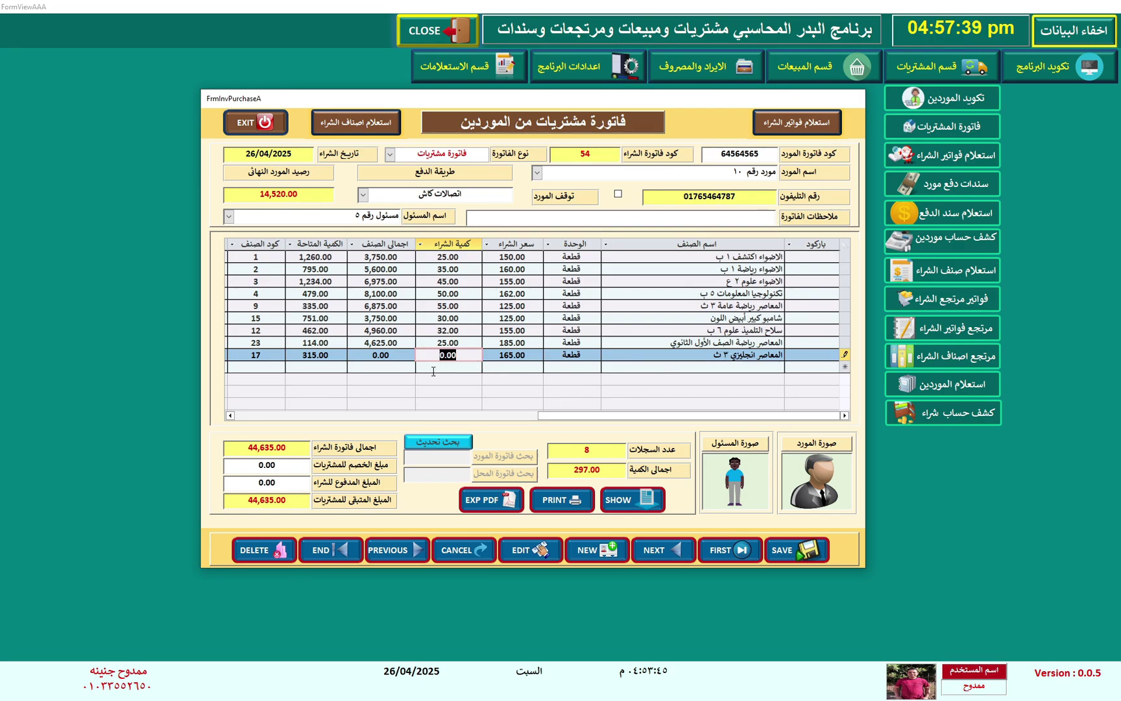
pyautogui.write('45')
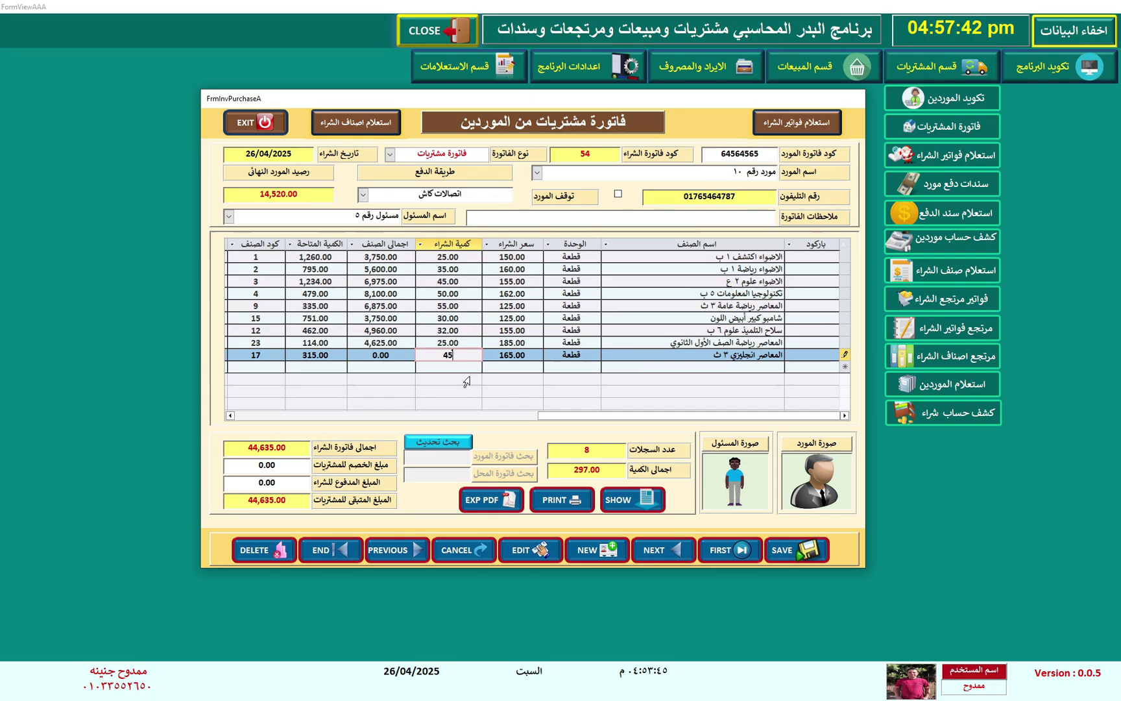
pyautogui.click(705, 370)
pyautogui.click(689, 367)
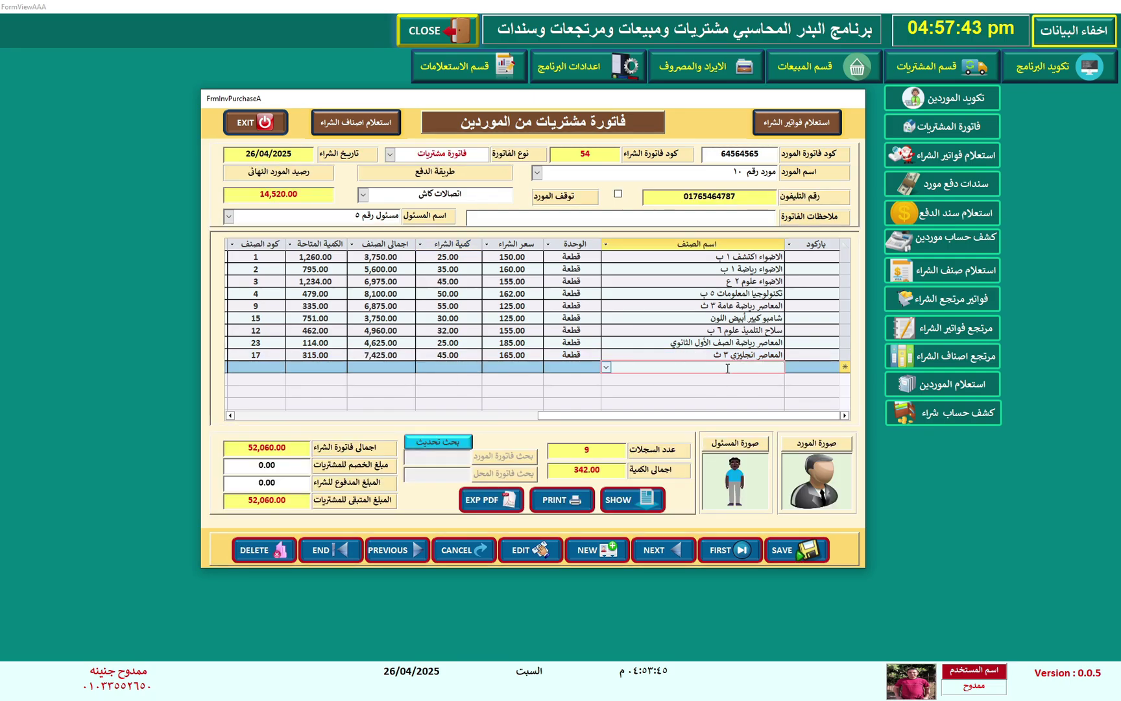
# Step: Add بيت باي بيت ٥ ب after filtering the picker to main warehouse 5
pyautogui.doubleClick(728, 367)
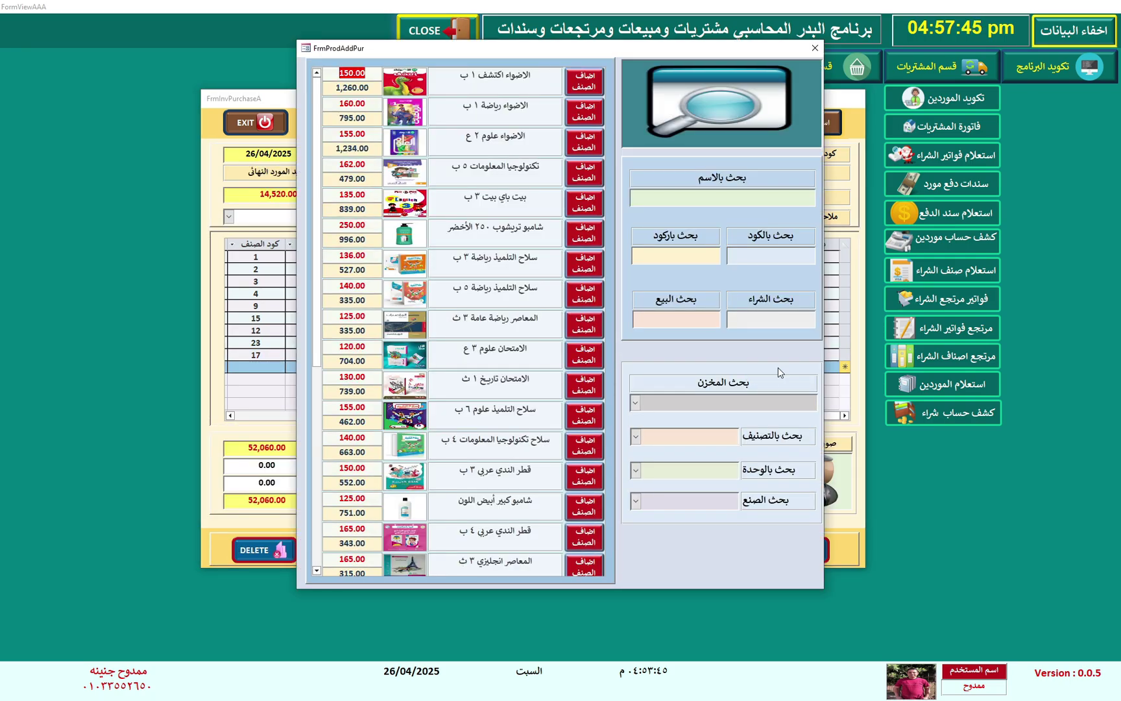
pyautogui.click(635, 402)
pyautogui.click(732, 475)
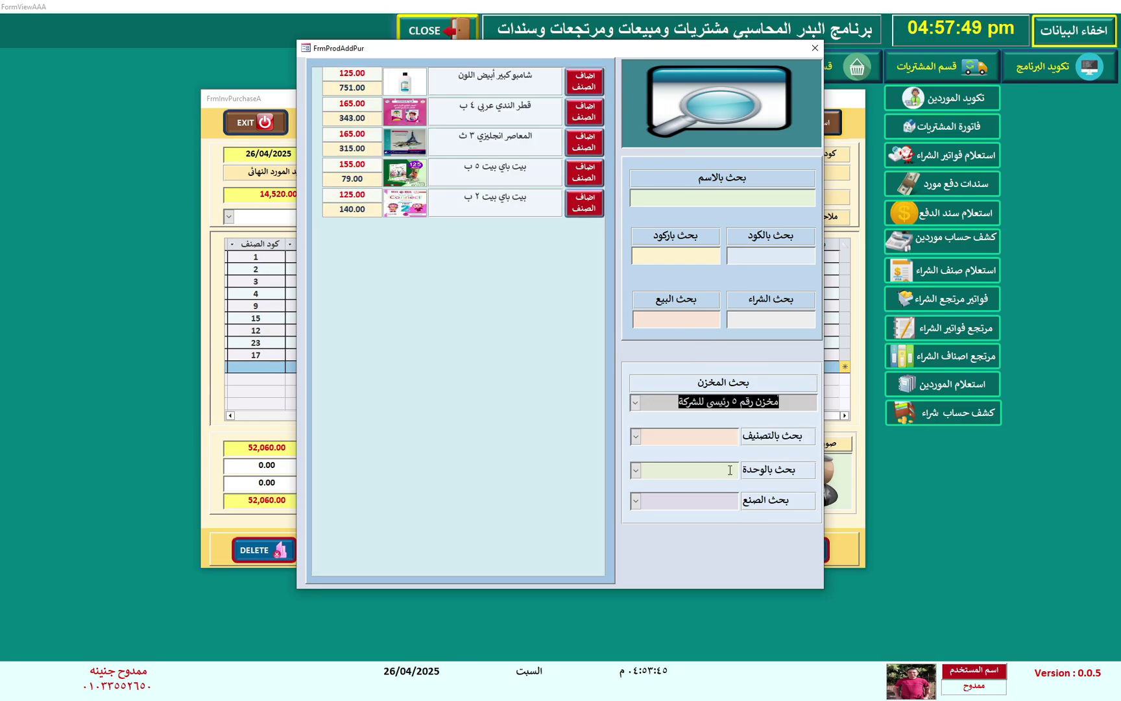
pyautogui.click(589, 176)
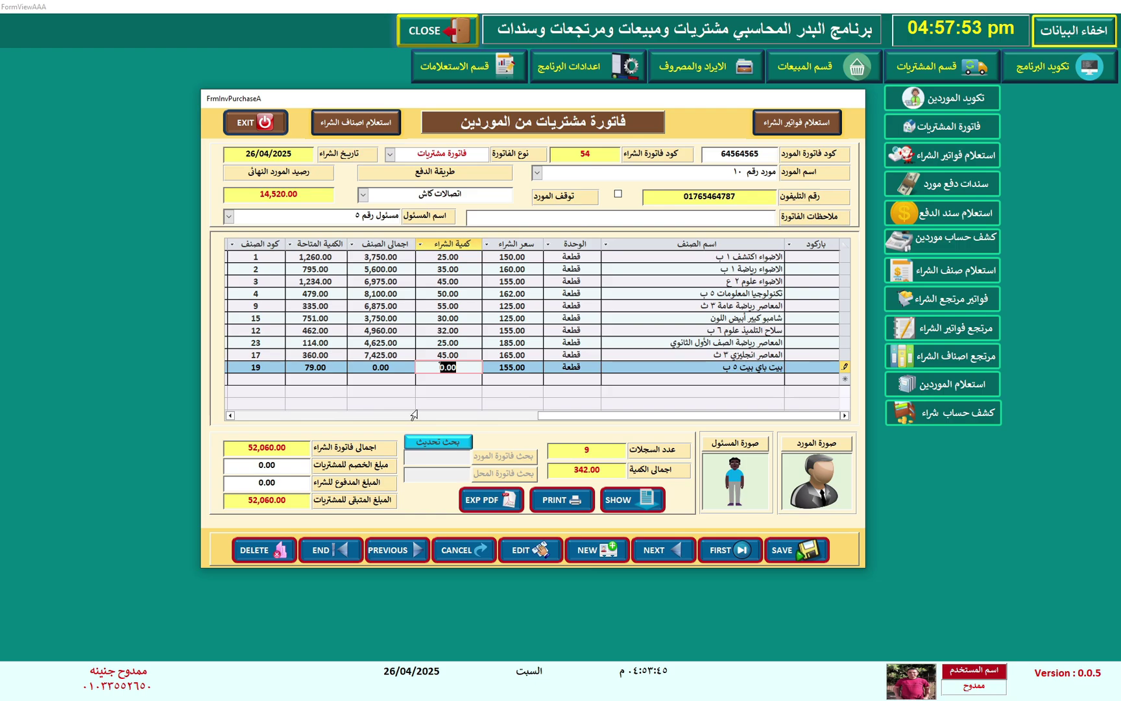
pyautogui.click(713, 380)
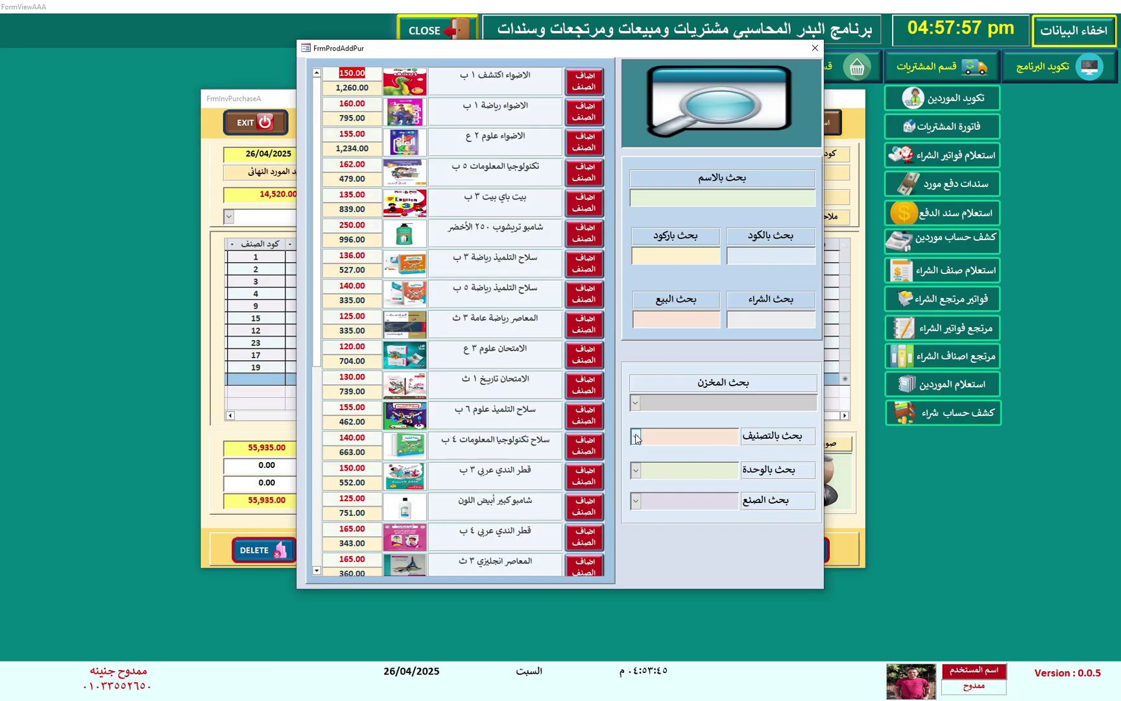
# Step: Add the white shampoo via category أدوات تجميل, then discard it as a duplicate line
pyautogui.click(636, 439)
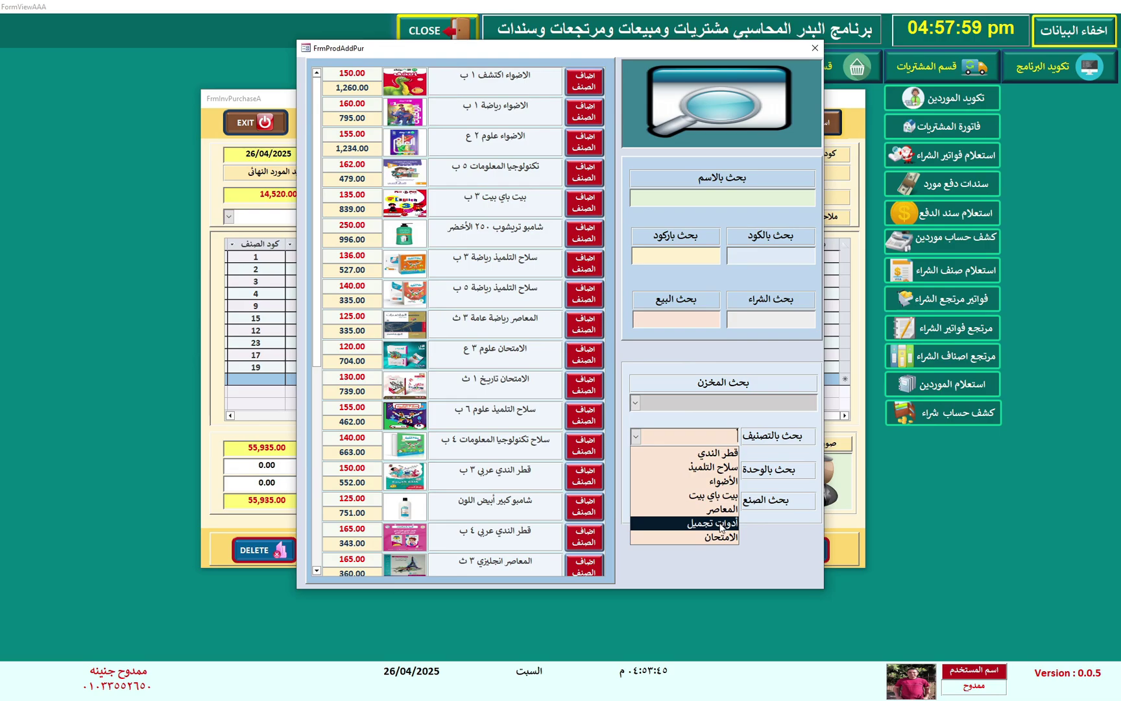
pyautogui.click(713, 523)
pyautogui.click(584, 111)
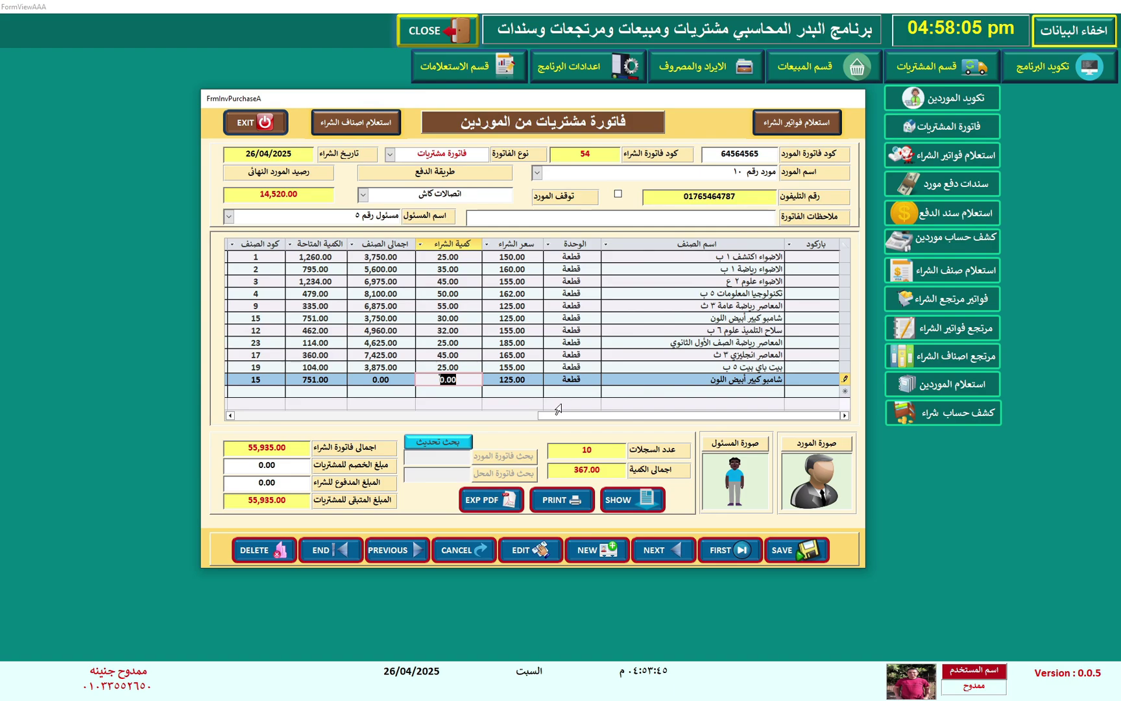
pyautogui.write('25')
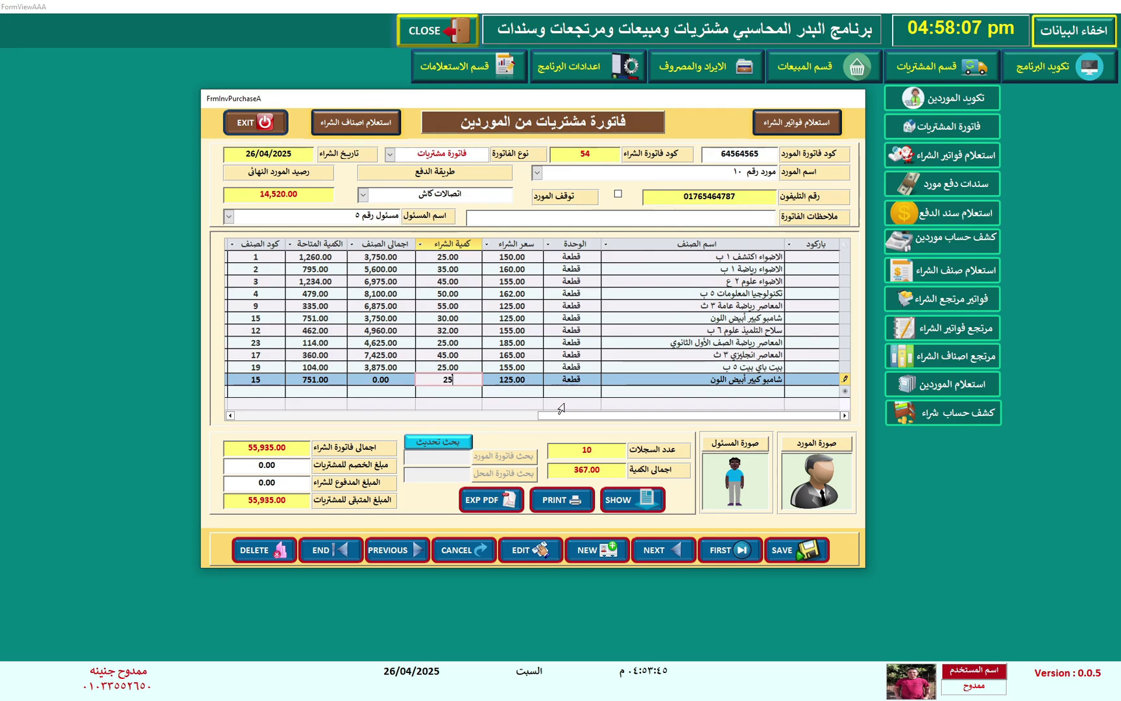
pyautogui.click(674, 392)
pyautogui.click(637, 386)
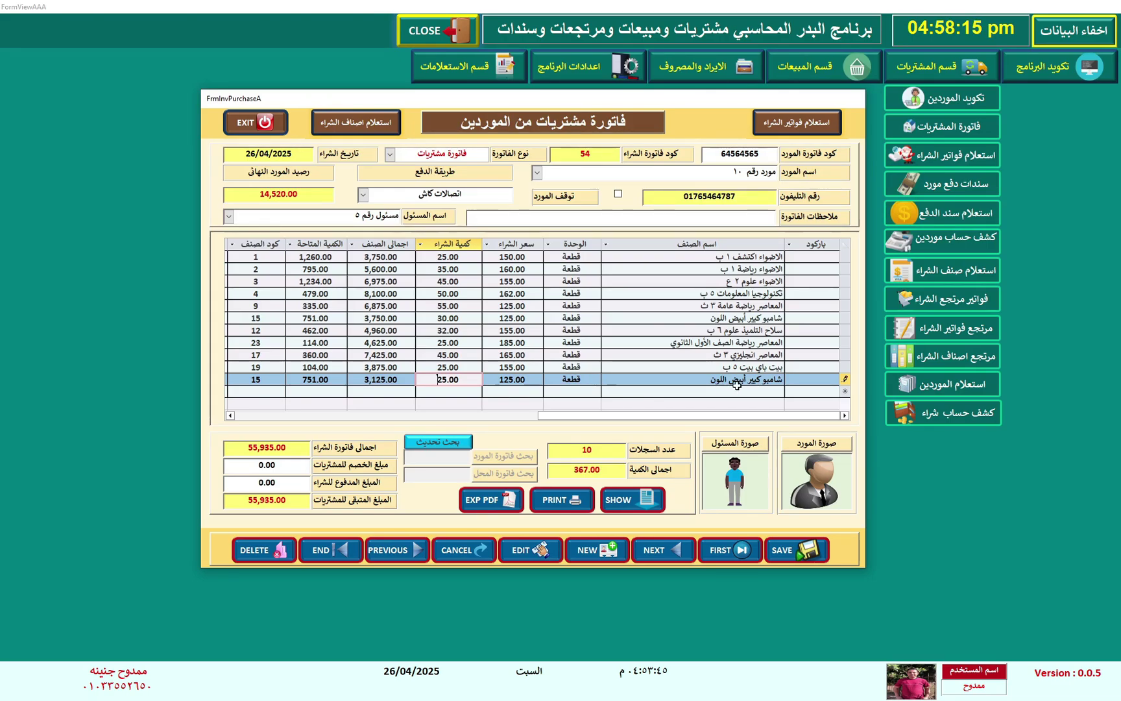
pyautogui.press('Escape')
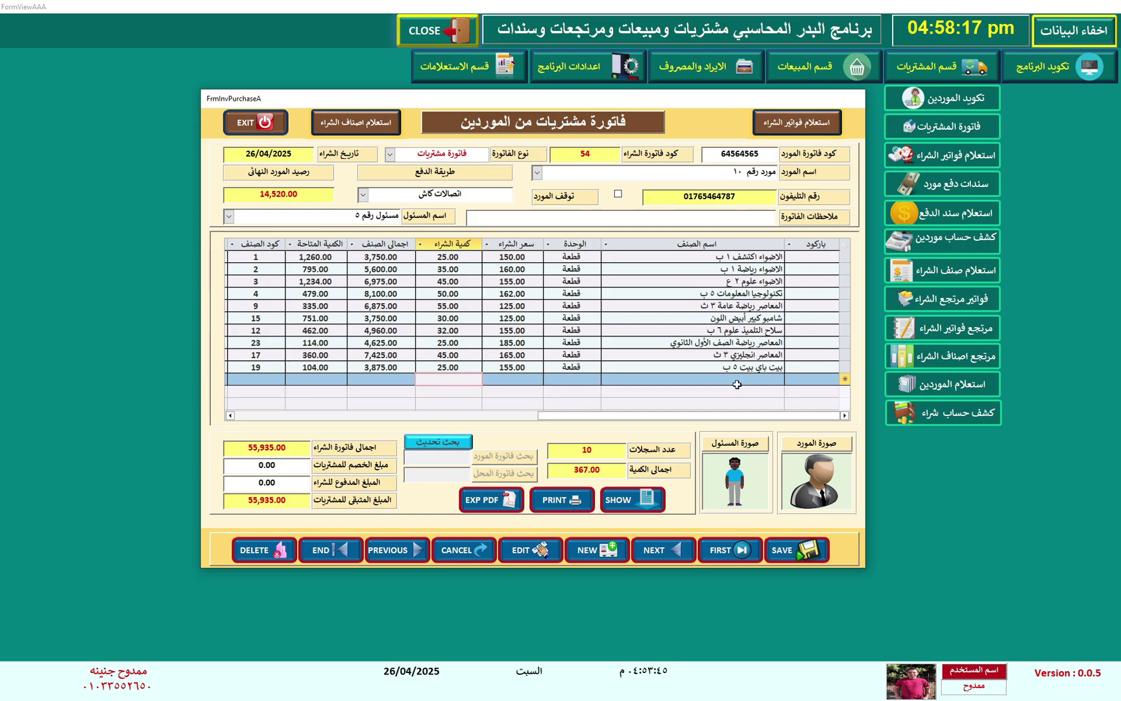
pyautogui.click(661, 381)
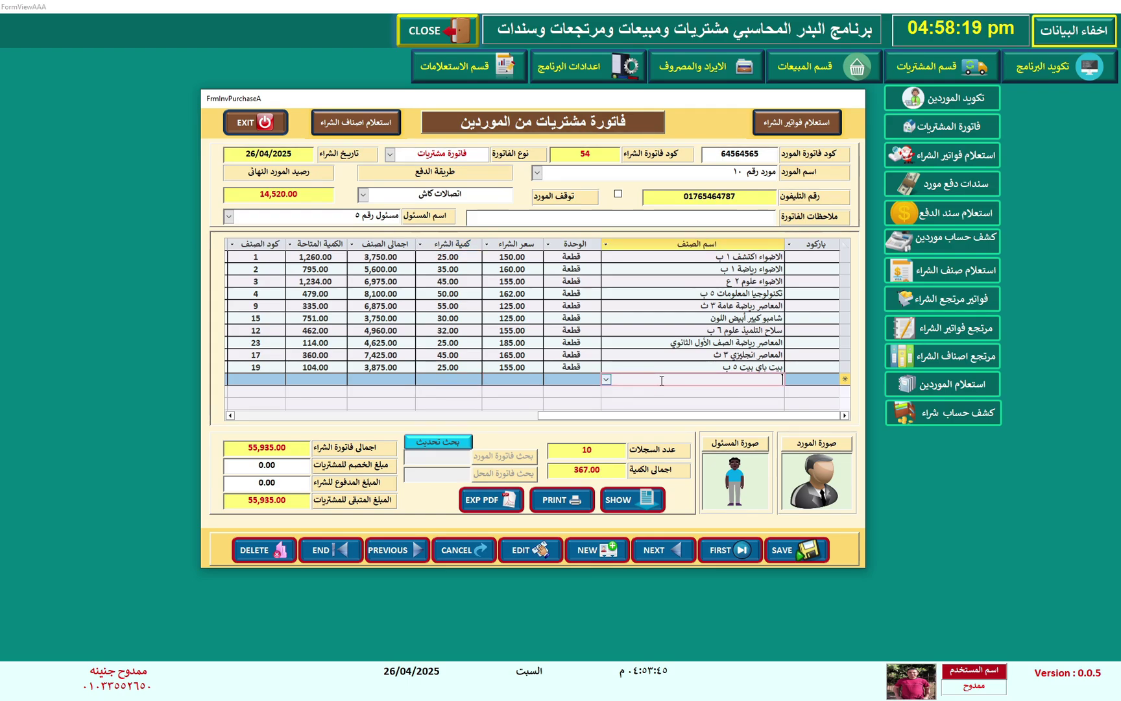
pyautogui.doubleClick(661, 381)
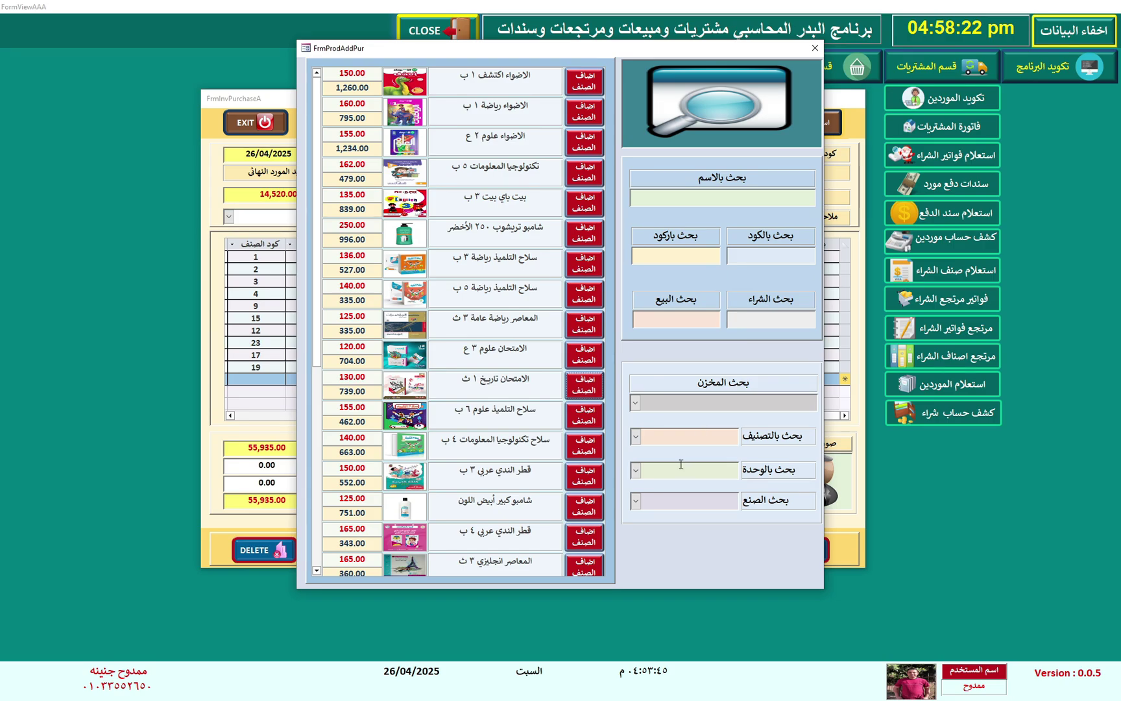
# Step: Add قطر الندى عربي ٣ ب, filtered by unit كرتونة, with quantity 15
pyautogui.click(637, 470)
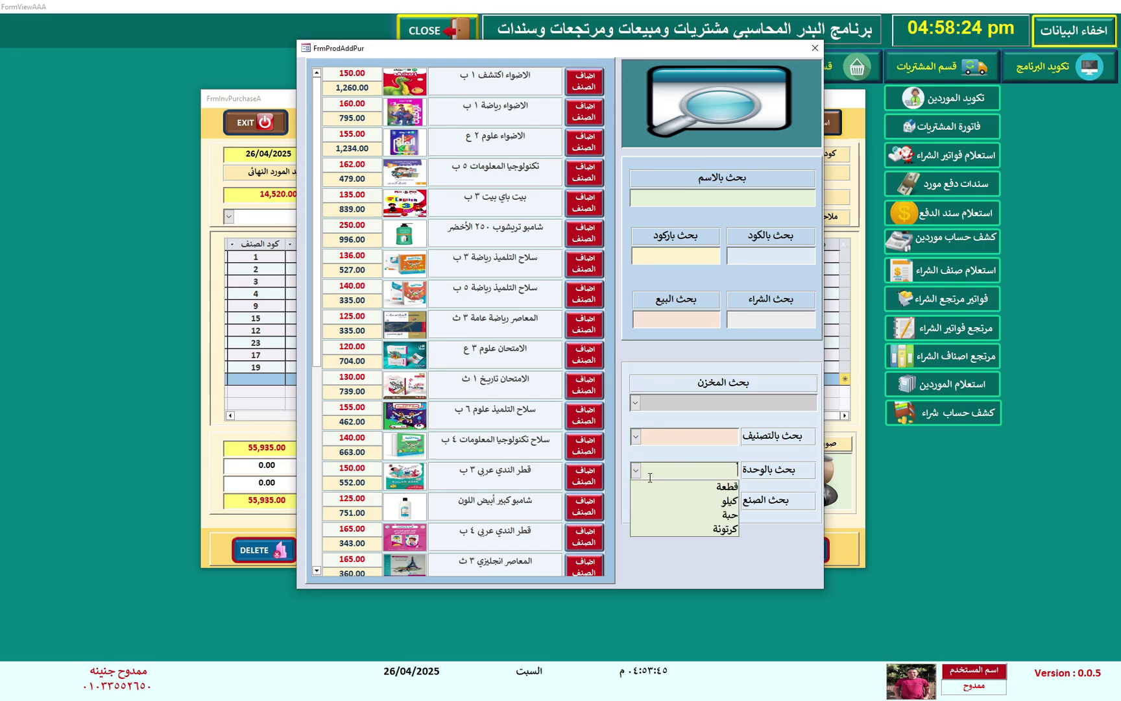
pyautogui.click(730, 529)
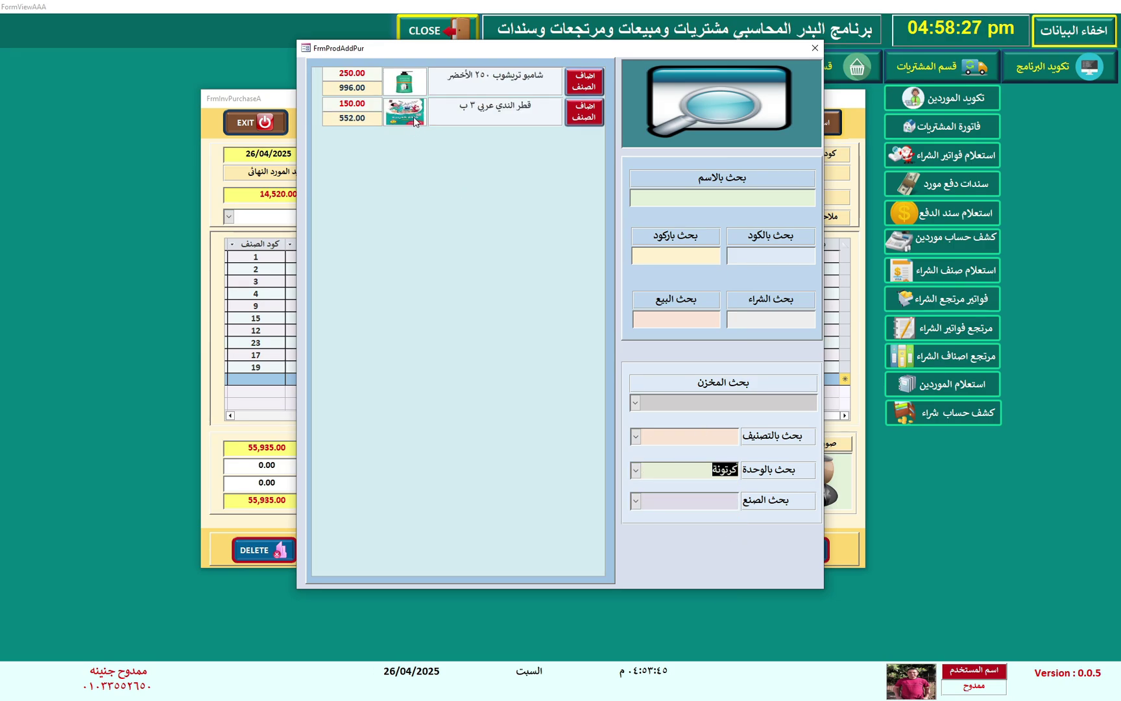
pyautogui.click(582, 114)
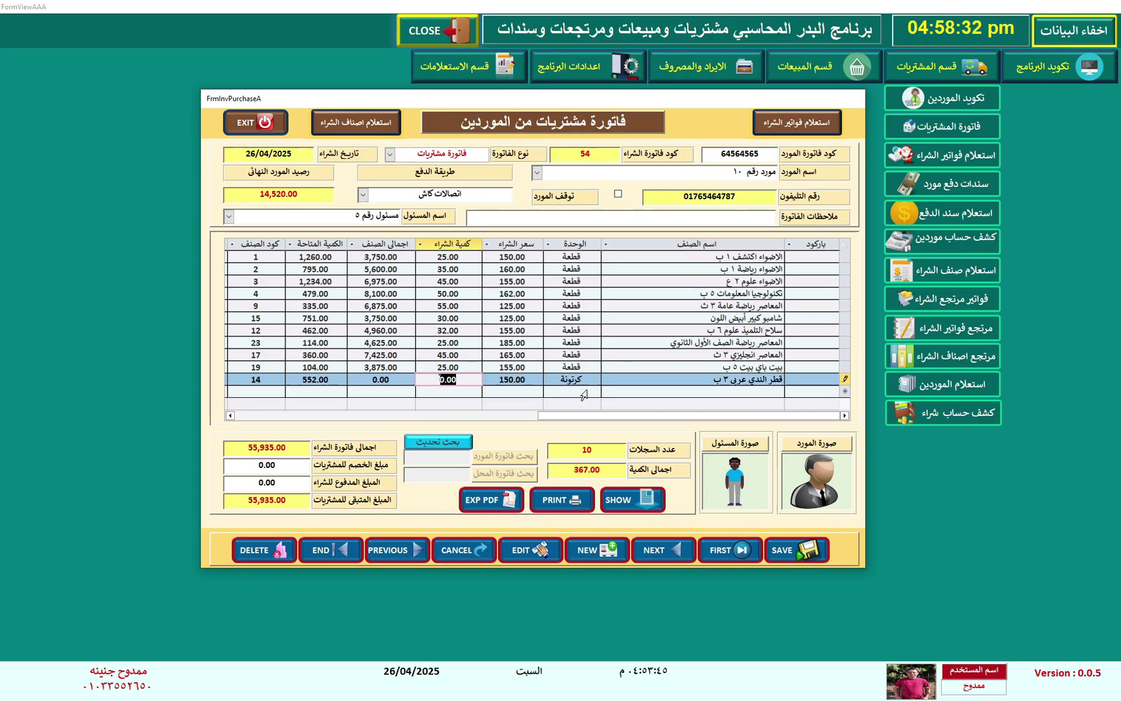
pyautogui.write('1')
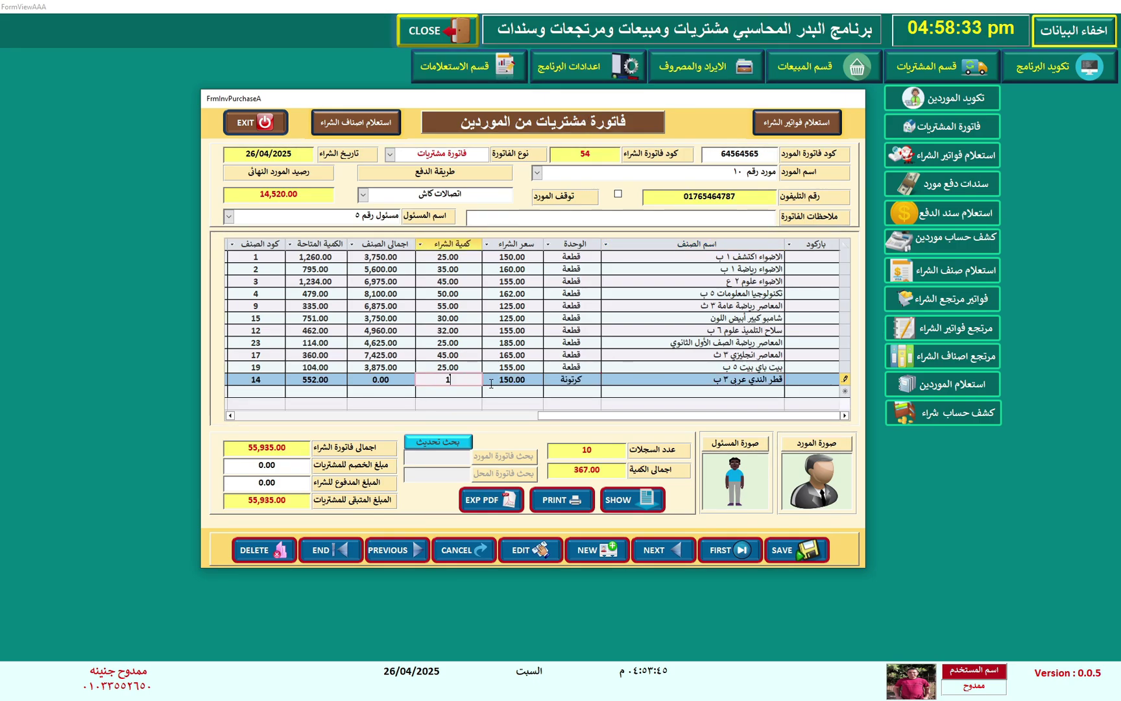
pyautogui.write('5')
pyautogui.click(685, 392)
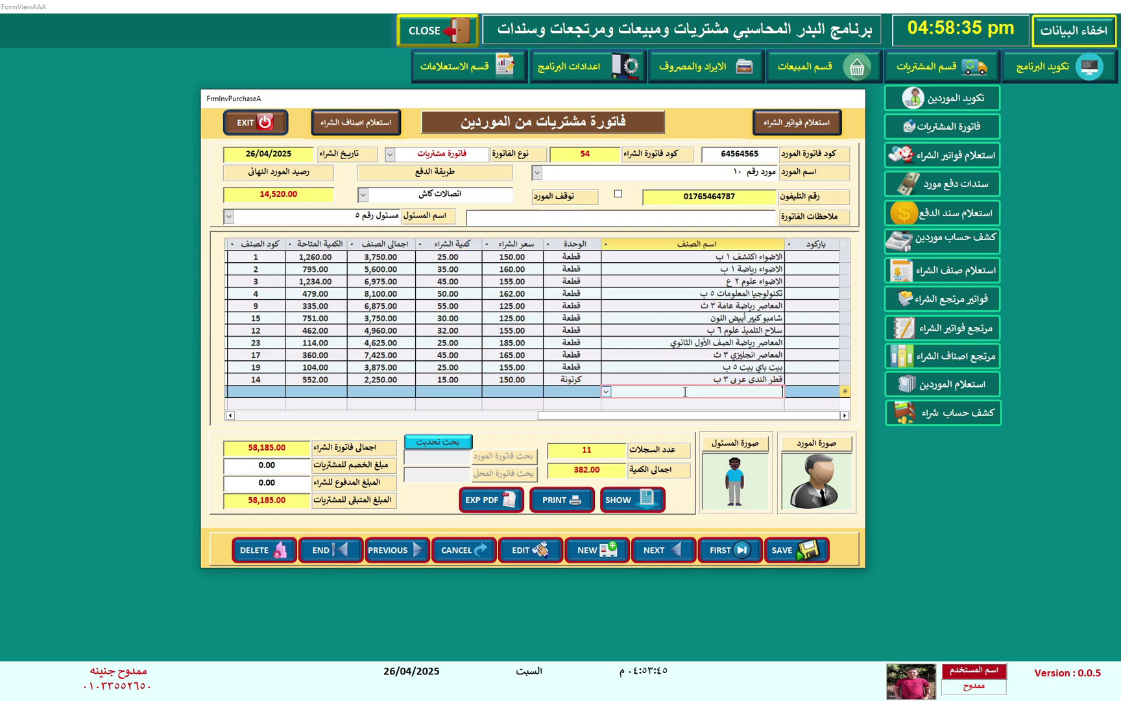
# Step: Add بيت باي بيت ٣ ب, filtered by country مصر, with quantity 50
pyautogui.doubleClick(674, 393)
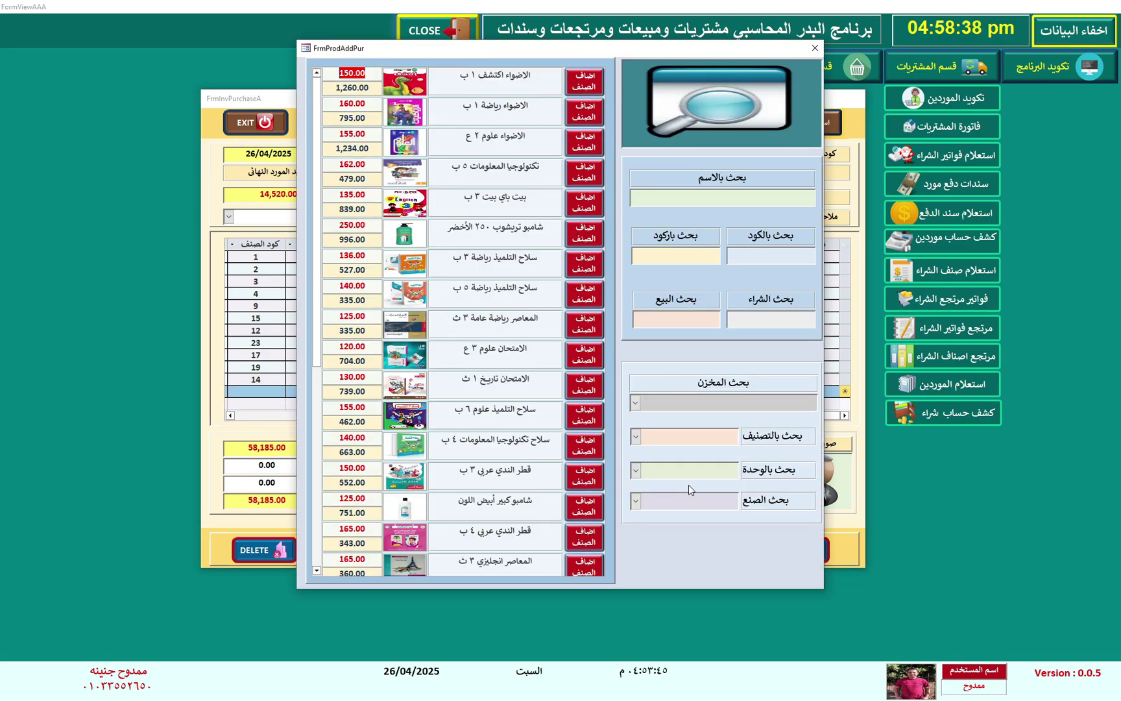
pyautogui.click(636, 501)
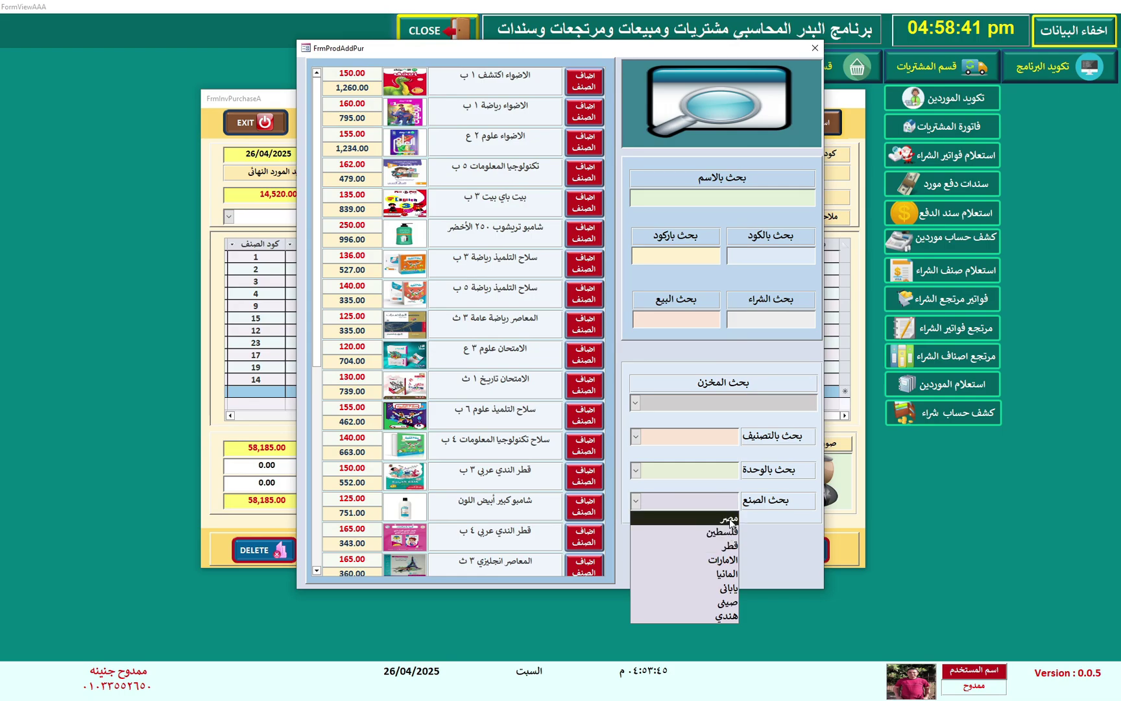
pyautogui.click(729, 519)
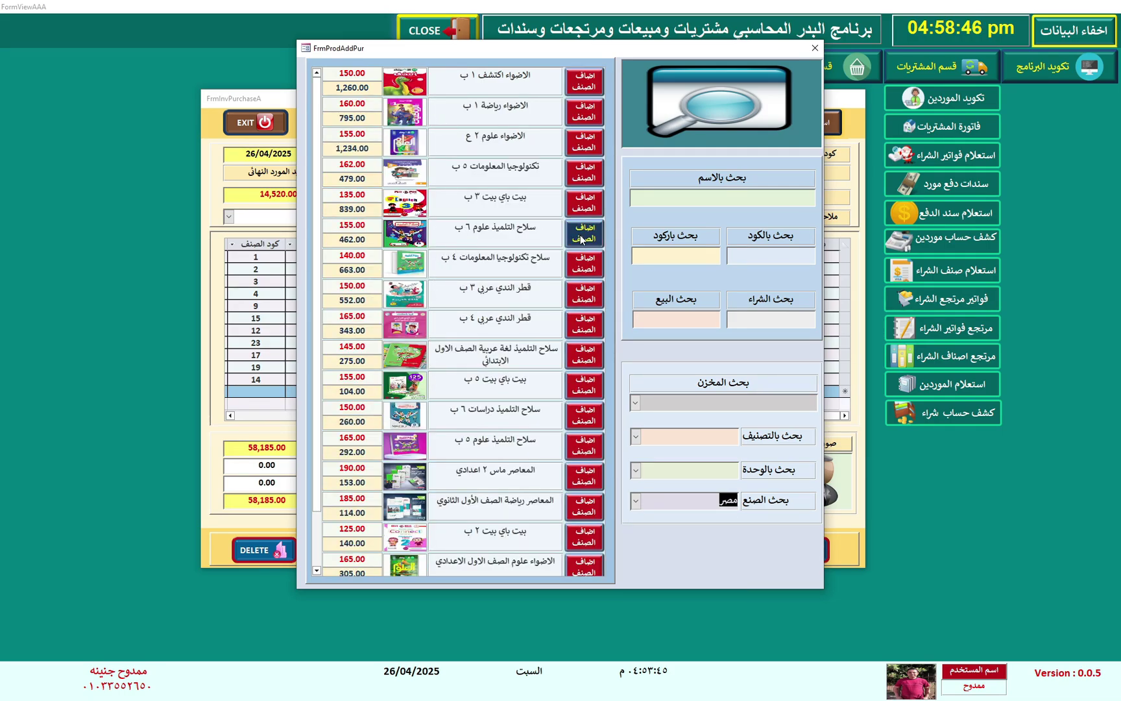
pyautogui.click(584, 207)
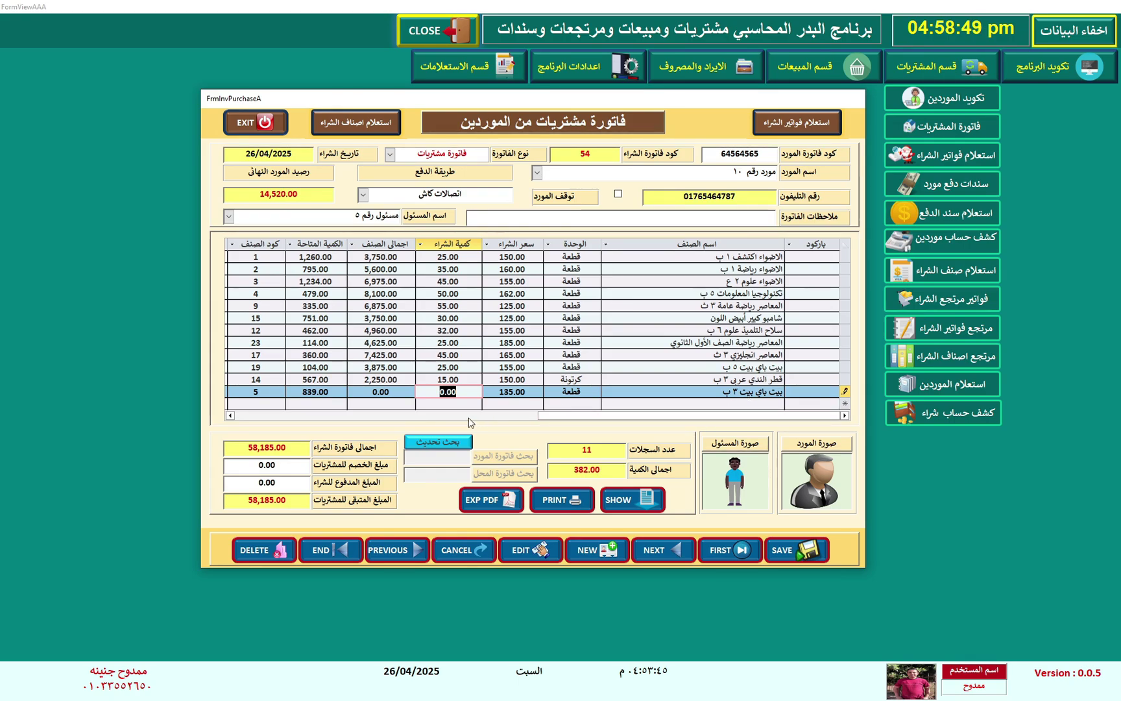
pyautogui.write('50')
pyautogui.click(646, 381)
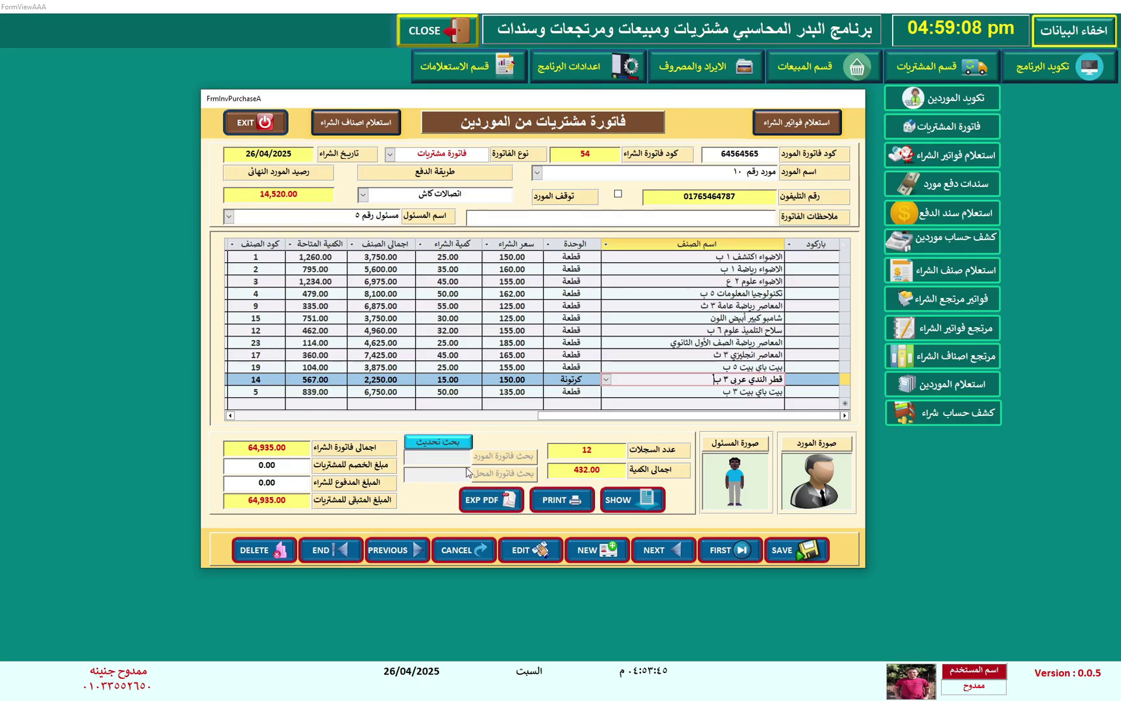
# Step: Enter a 250 discount and a paid amount of 5,000
pyautogui.moveTo(292, 470); pyautogui.dragTo(230, 468)
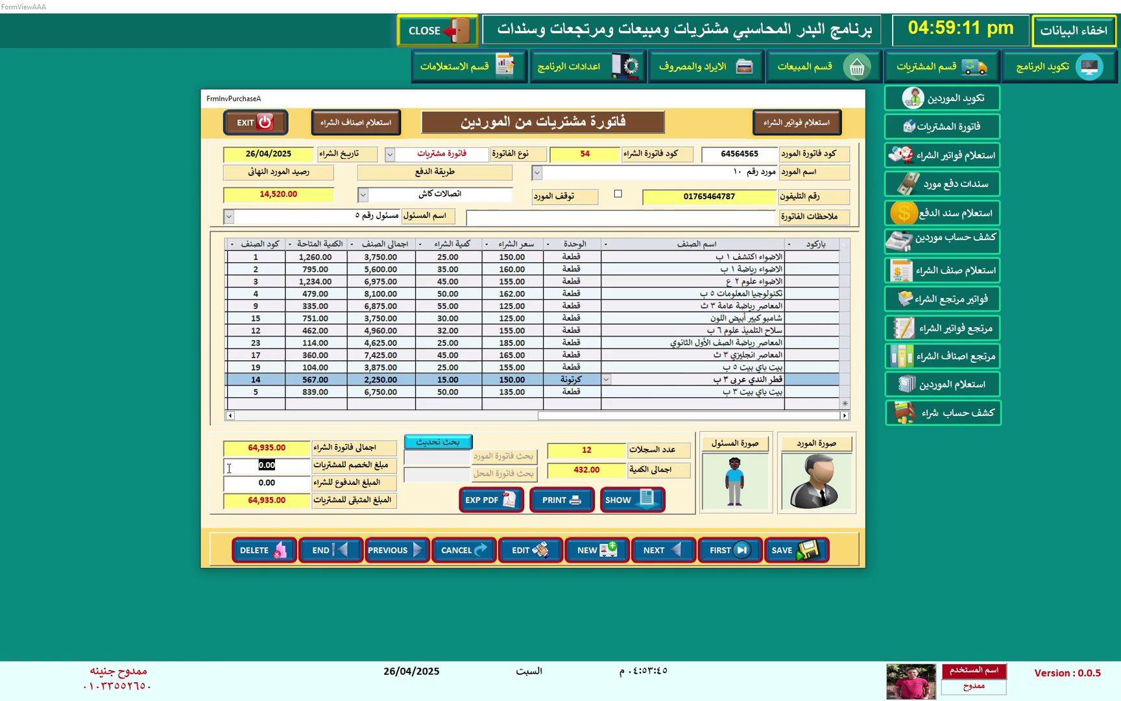
pyautogui.write('250')
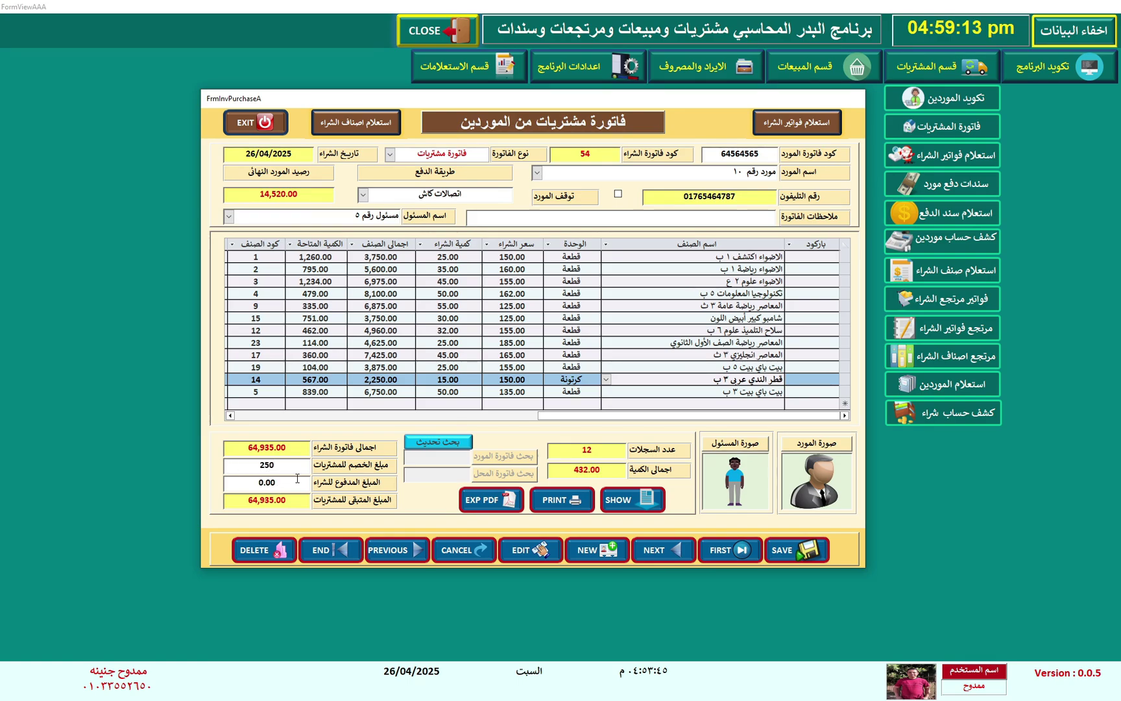
pyautogui.click(294, 483)
pyautogui.moveTo(294, 483); pyautogui.dragTo(207, 487)
pyautogui.write('5000')
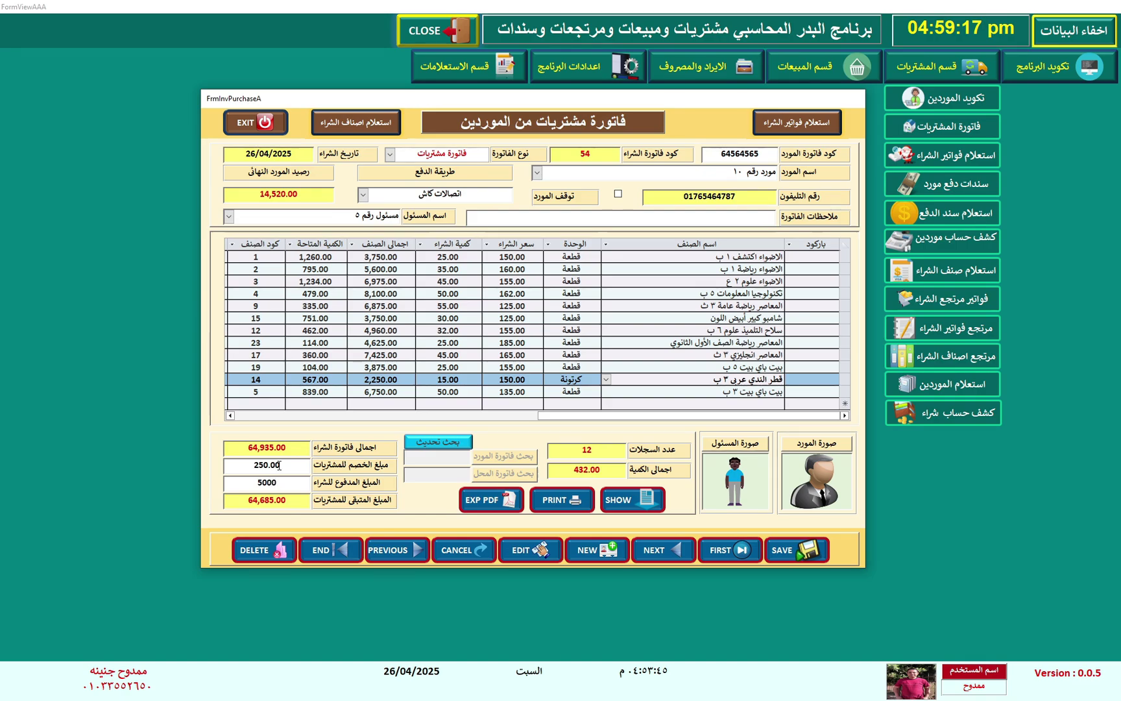
pyautogui.click(279, 465)
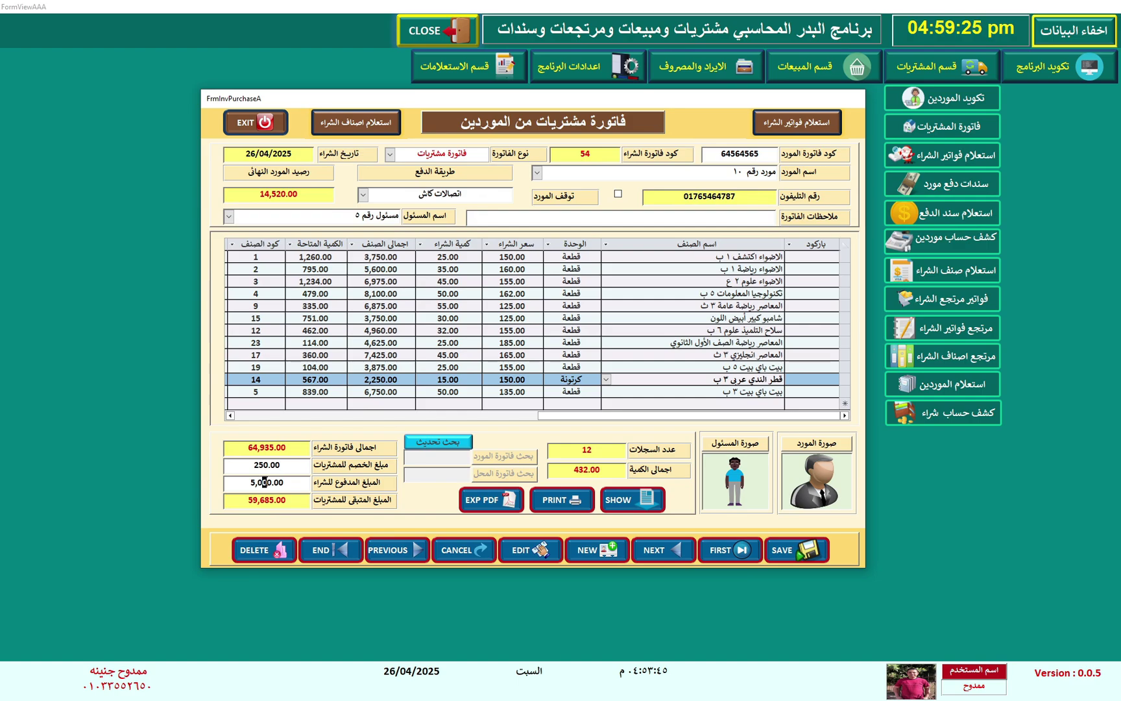
# Step: Correct the paid amount to 50,000, leaving 14,685.00 remaining
pyautogui.click(272, 482)
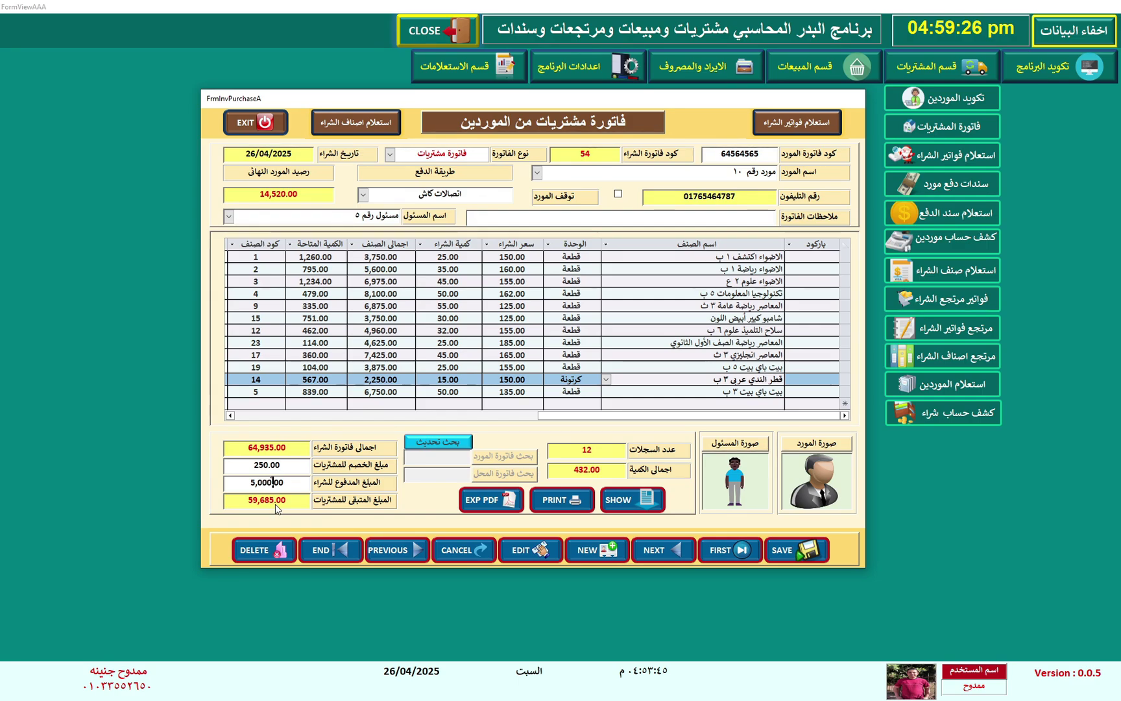
pyautogui.click(282, 467)
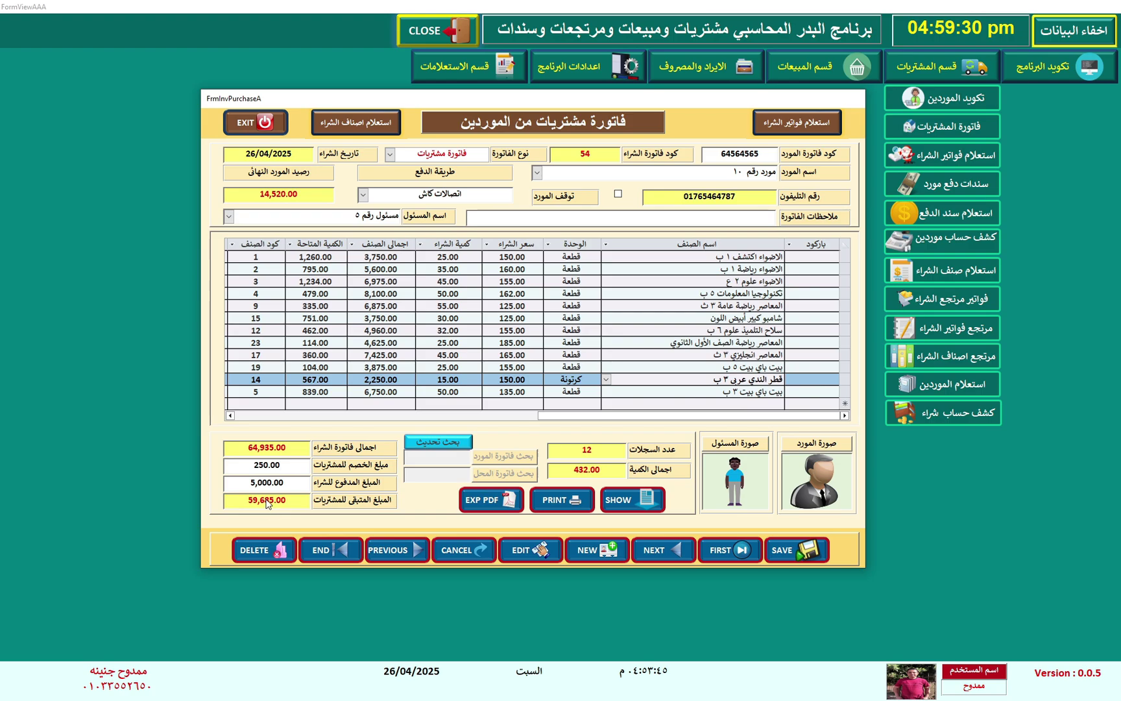
pyautogui.click(268, 483)
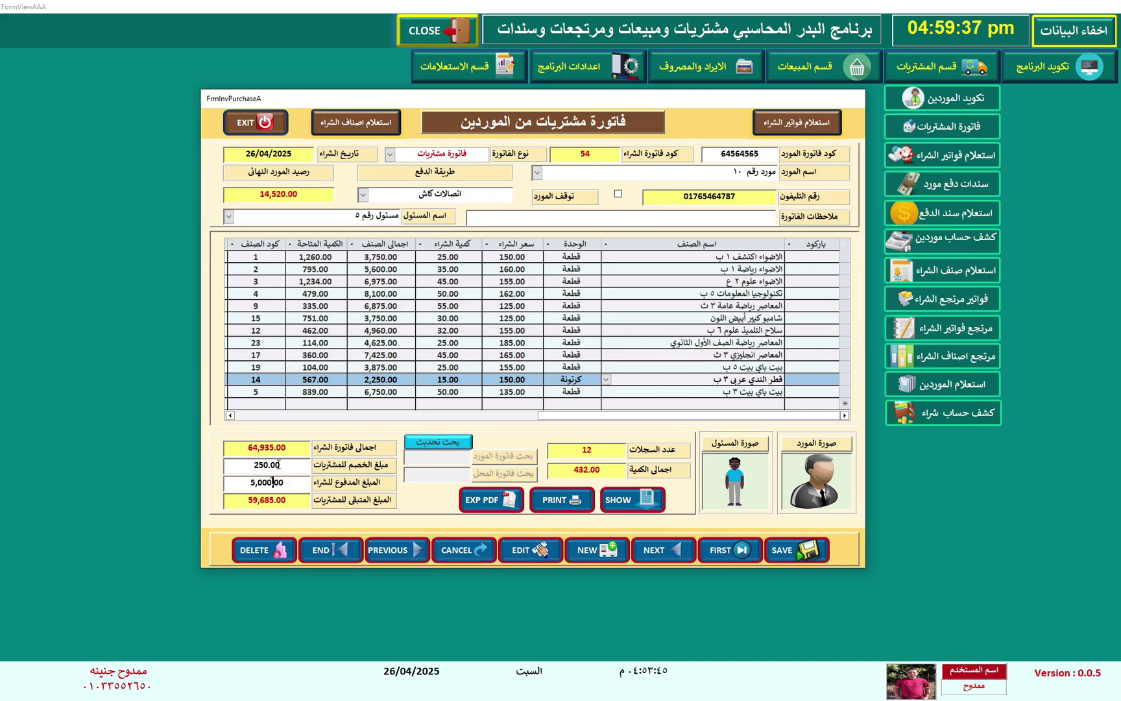
pyautogui.write('000')
pyautogui.click(278, 464)
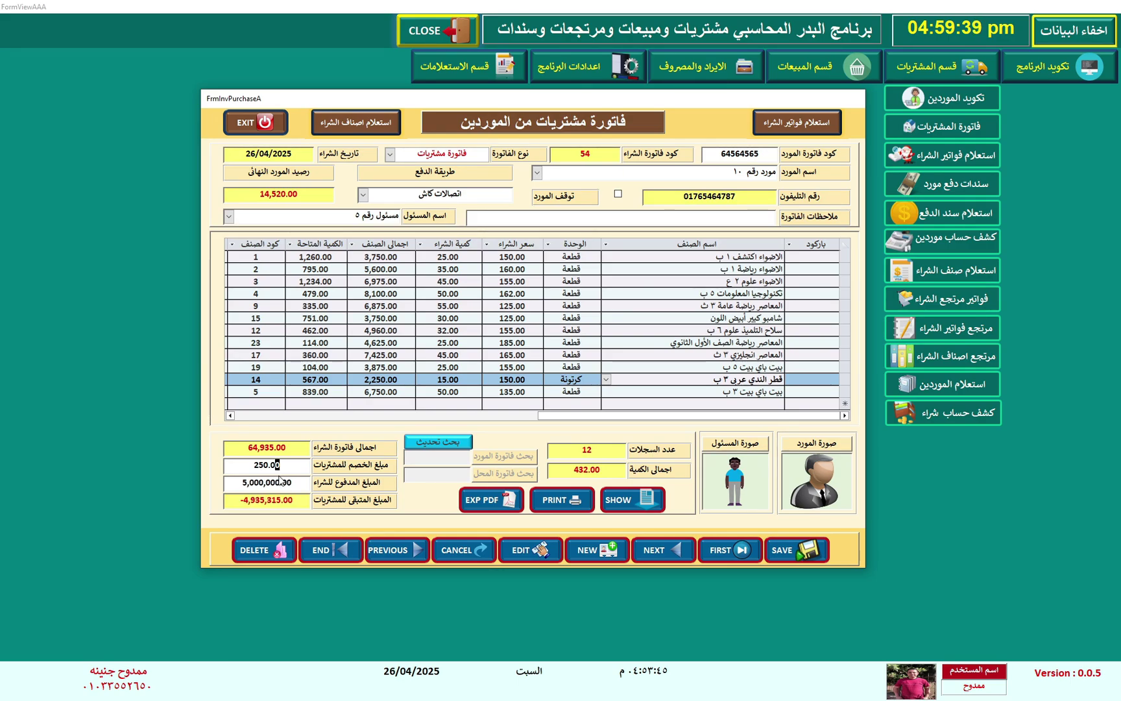
pyautogui.click(261, 482)
pyautogui.press('Delete')
pyautogui.click(278, 464)
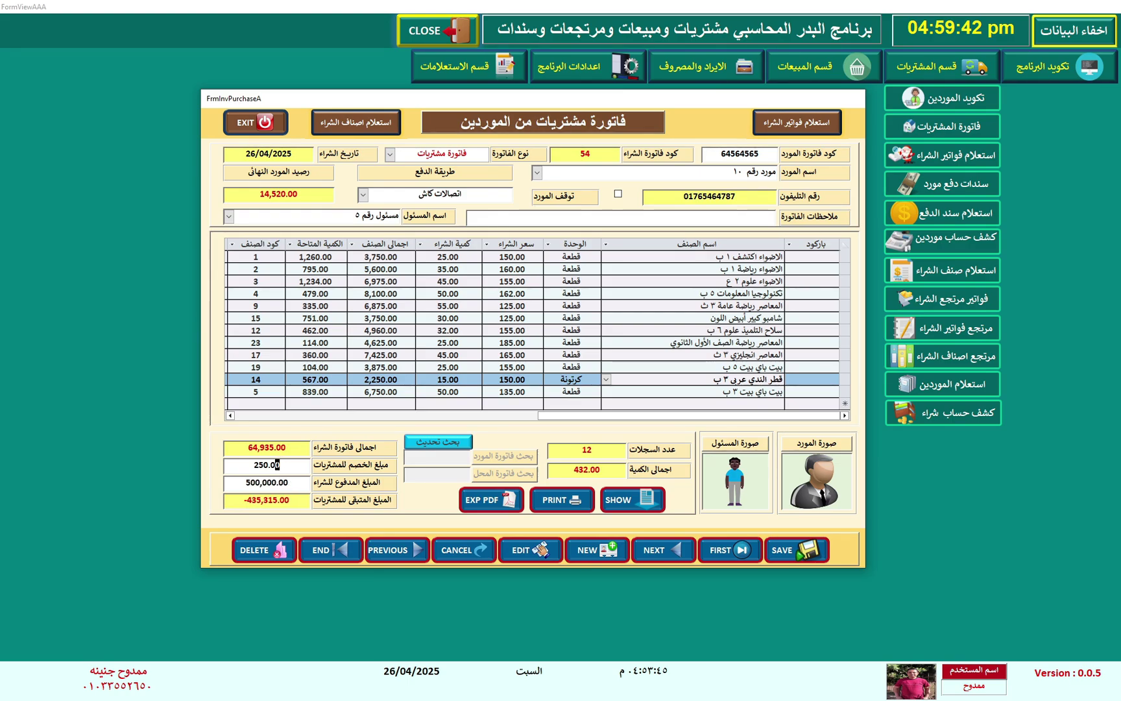
pyautogui.press('Delete')
pyautogui.click(278, 464)
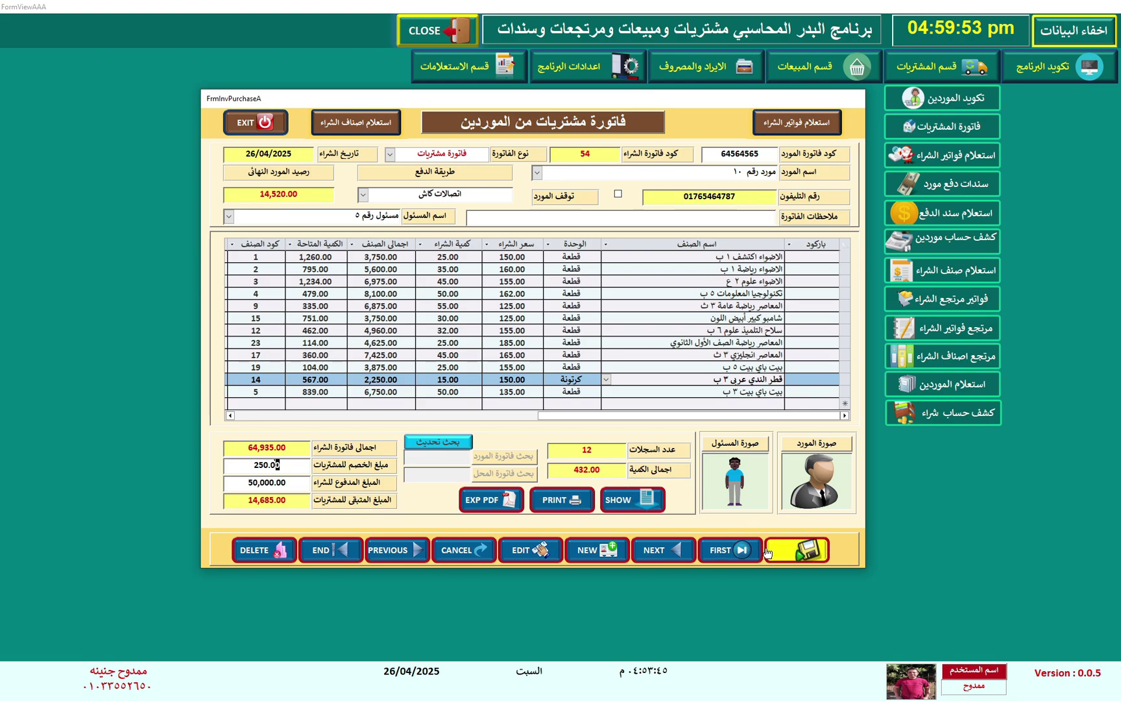
# Step: Save invoice 54, acknowledge the confirmation, then preview and close its report
pyautogui.click(797, 551)
pyautogui.click(575, 380)
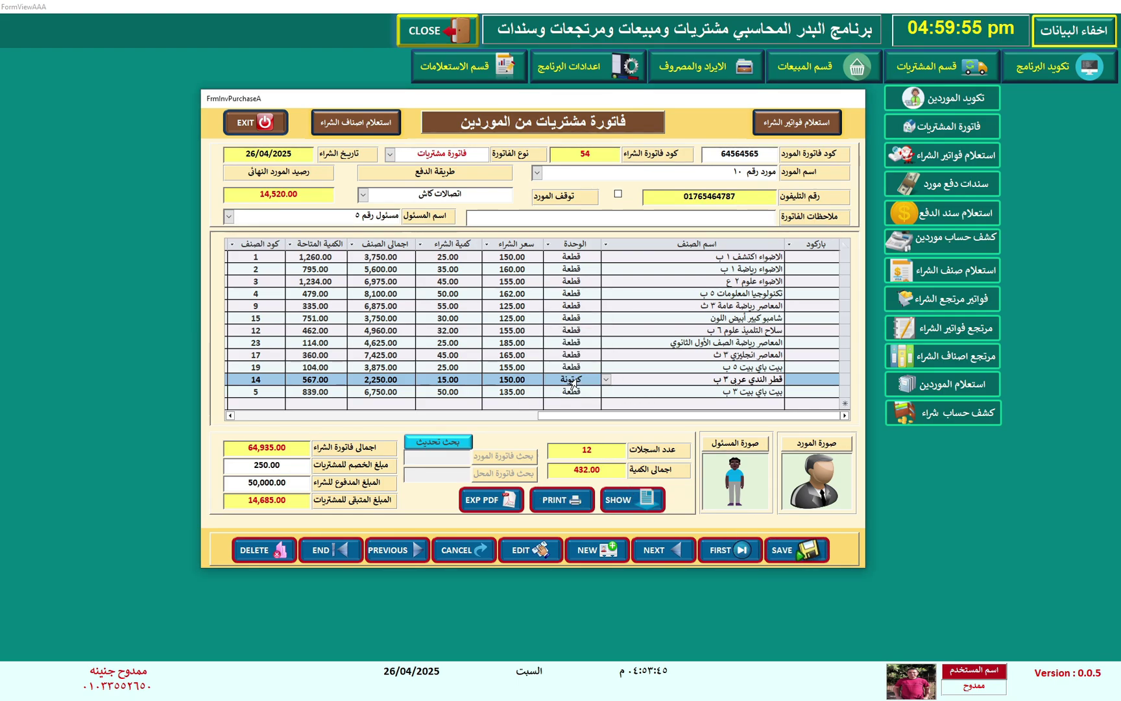
pyautogui.click(633, 501)
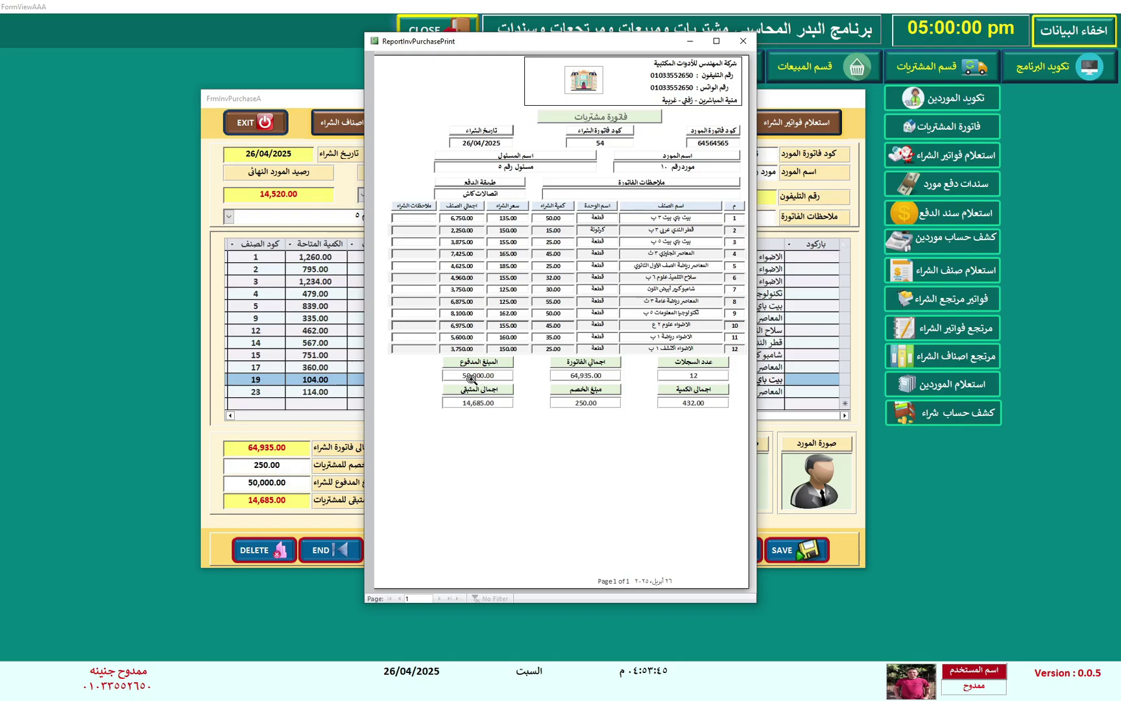
pyautogui.click(743, 42)
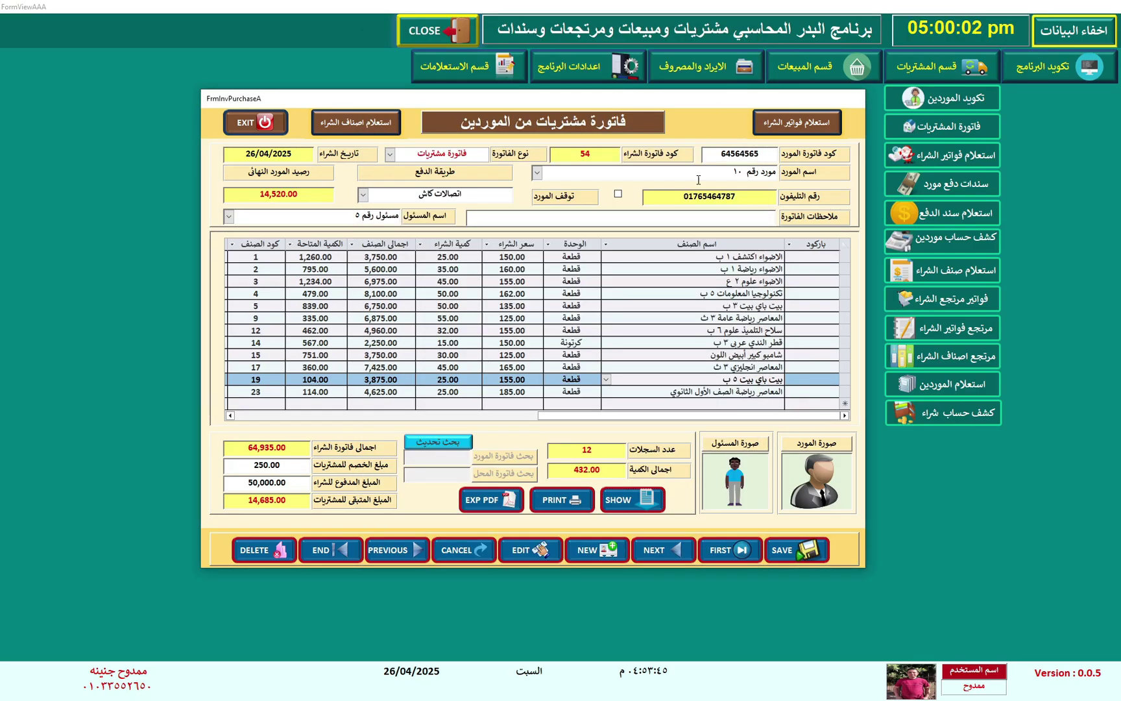
# Step: Export the invoice as ReportInvPurchasePrint PDF to the Desktop, then open and close the product picker
pyautogui.click(492, 501)
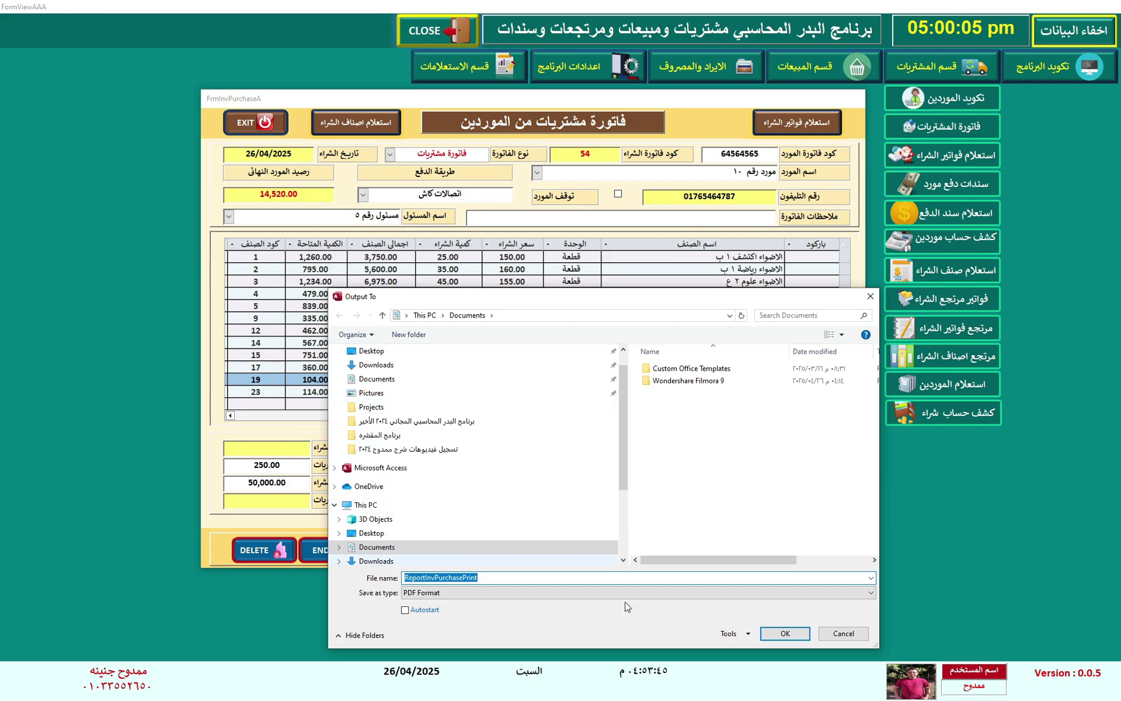
pyautogui.click(375, 365)
pyautogui.click(371, 352)
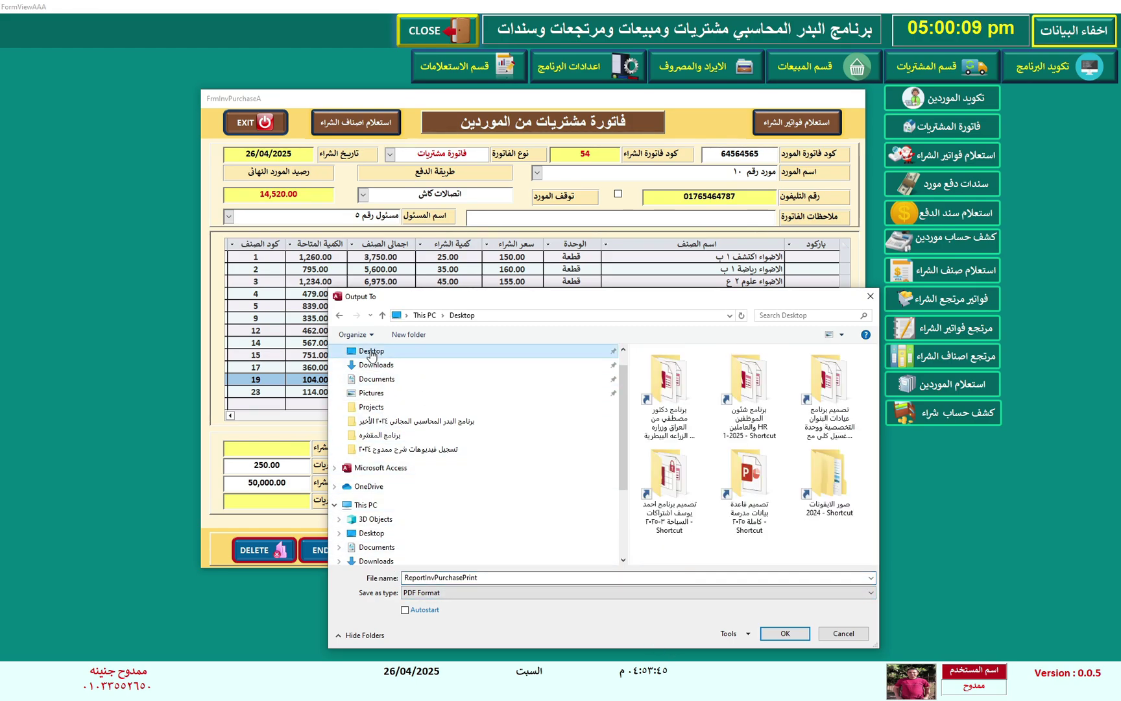
pyautogui.click(787, 638)
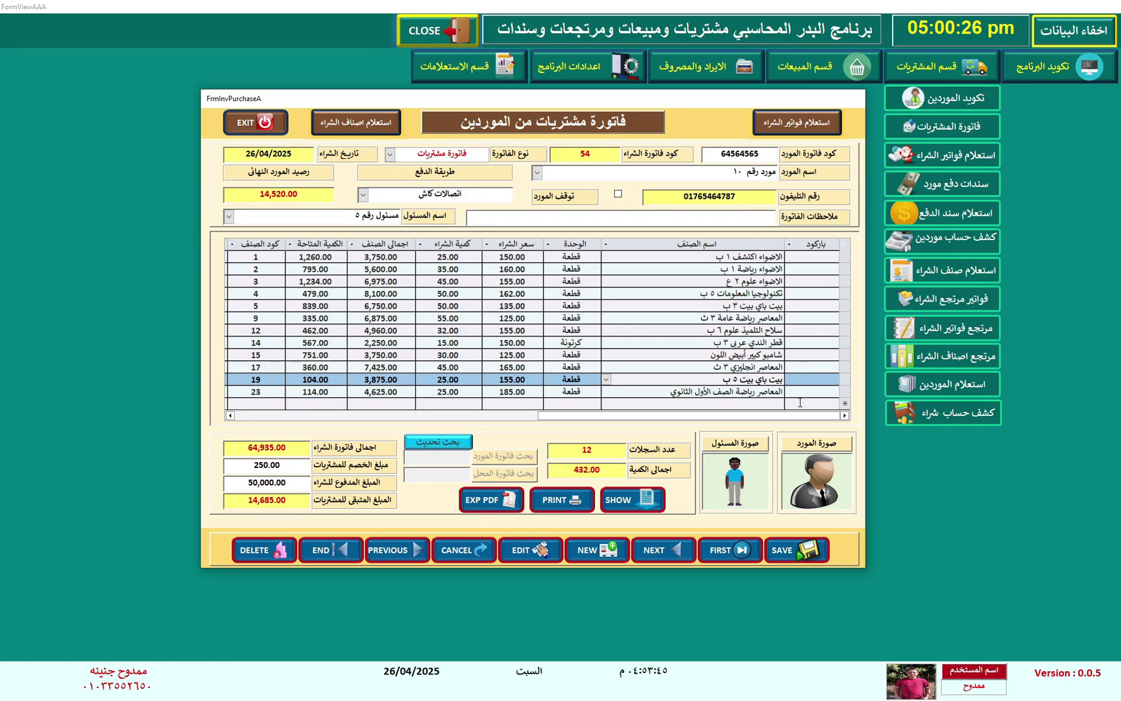
pyautogui.doubleClick(800, 403)
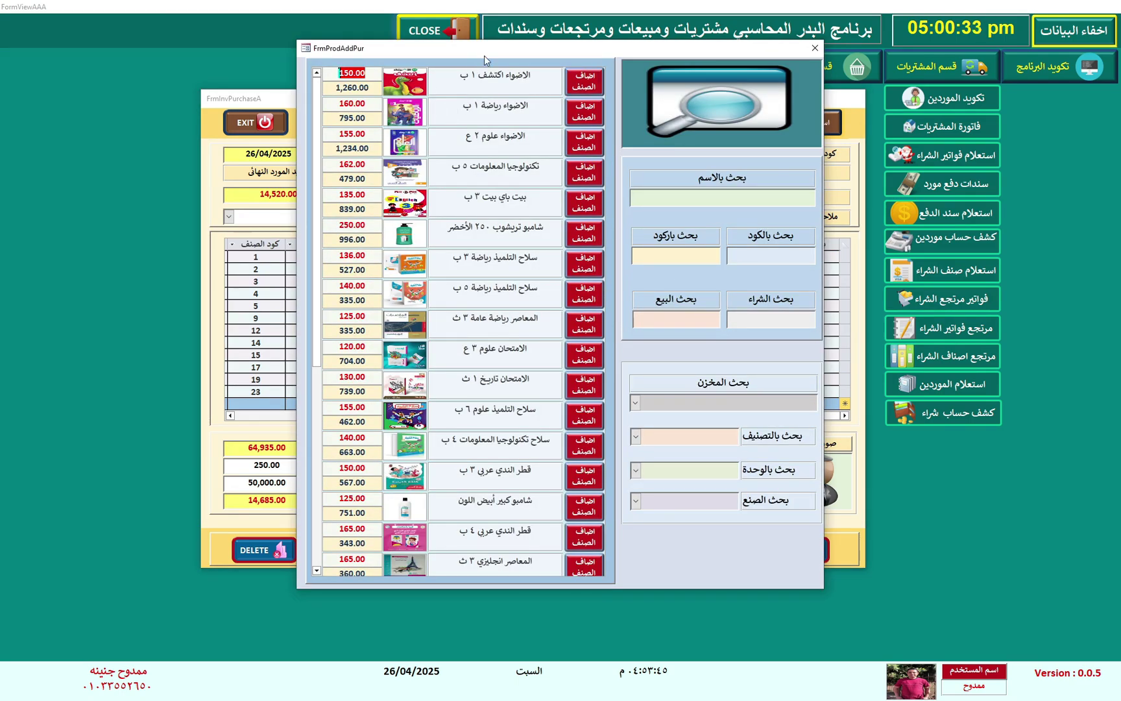
pyautogui.click(815, 48)
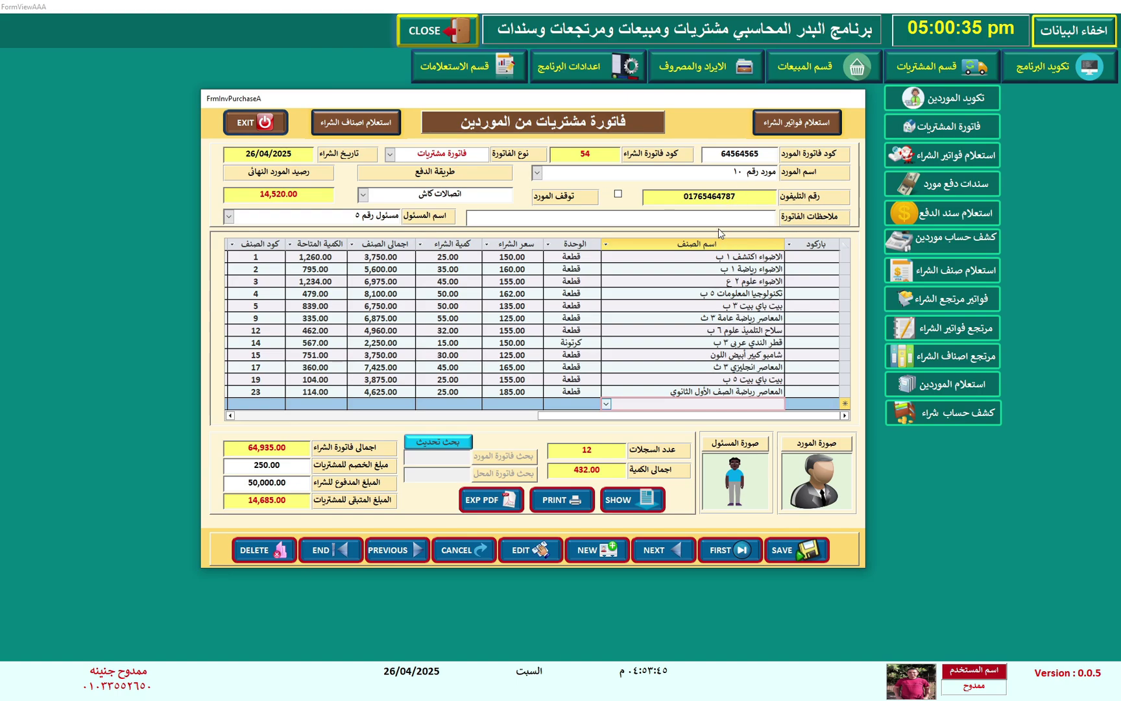
pyautogui.click(731, 173)
pyautogui.click(538, 173)
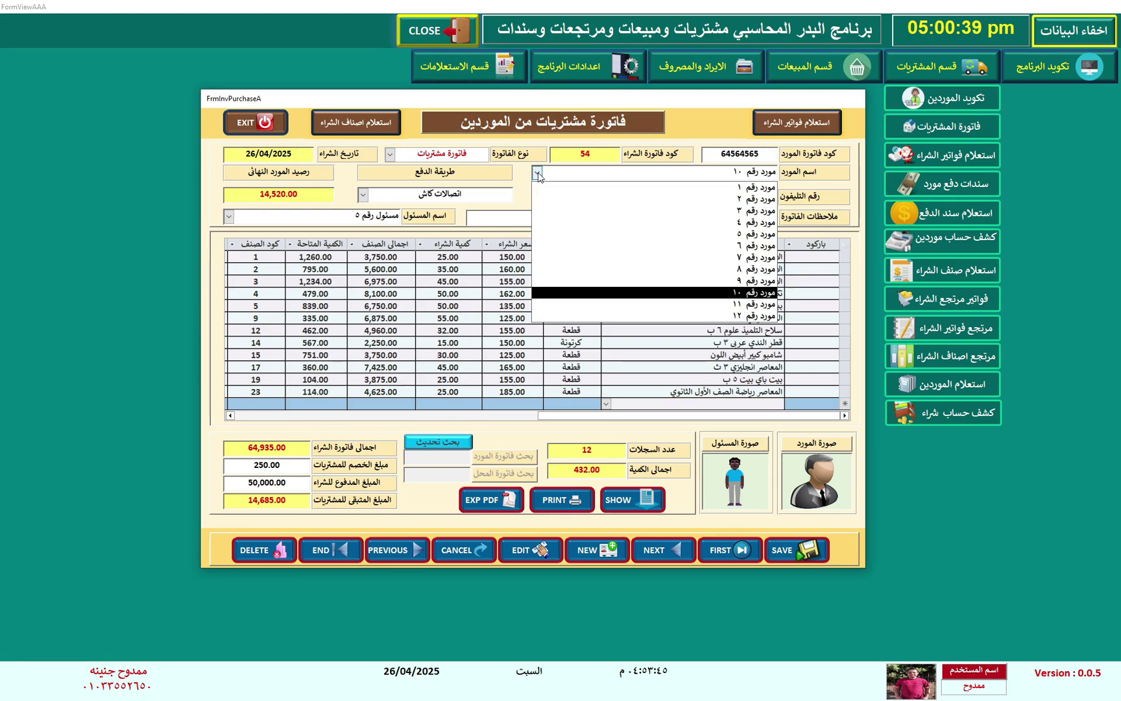
pyautogui.click(538, 173)
pyautogui.doubleClick(673, 172)
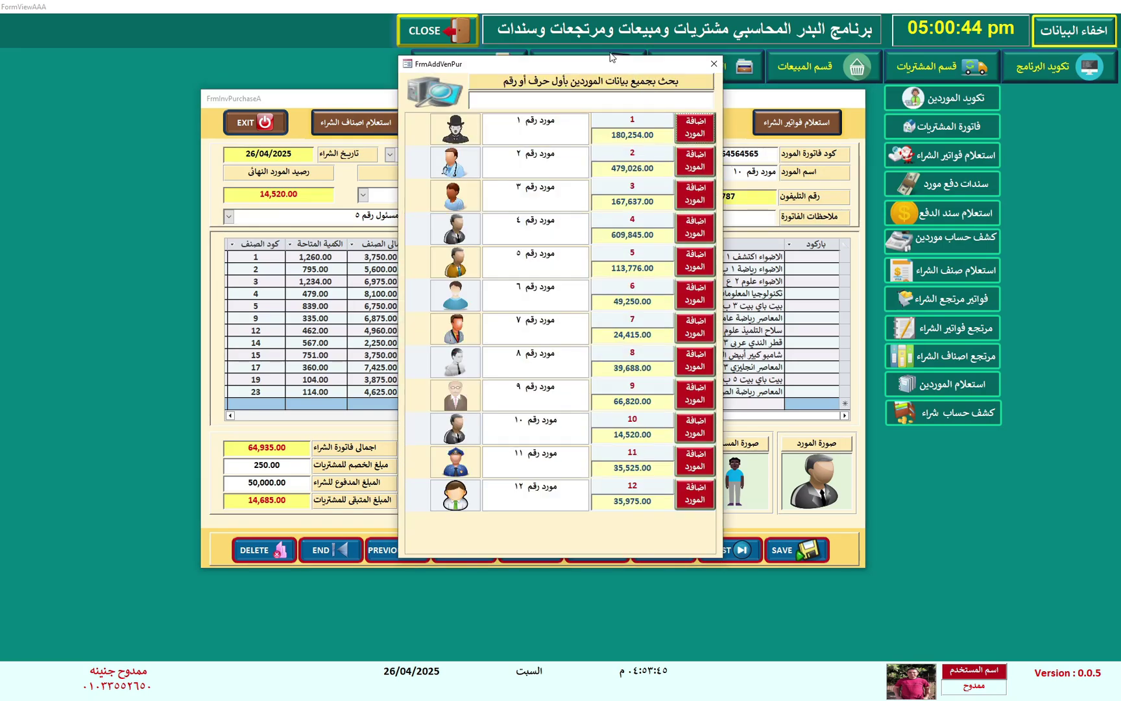
pyautogui.moveTo(606, 65); pyautogui.dragTo(716, 114)
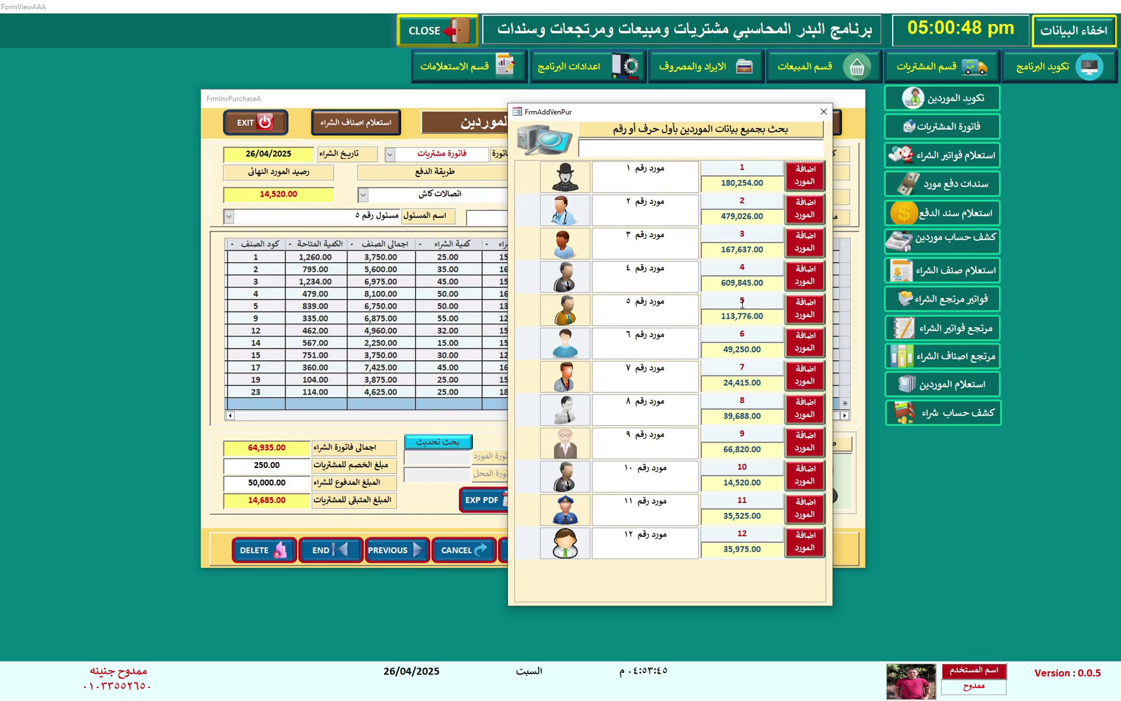
pyautogui.moveTo(770, 287); pyautogui.dragTo(692, 284)
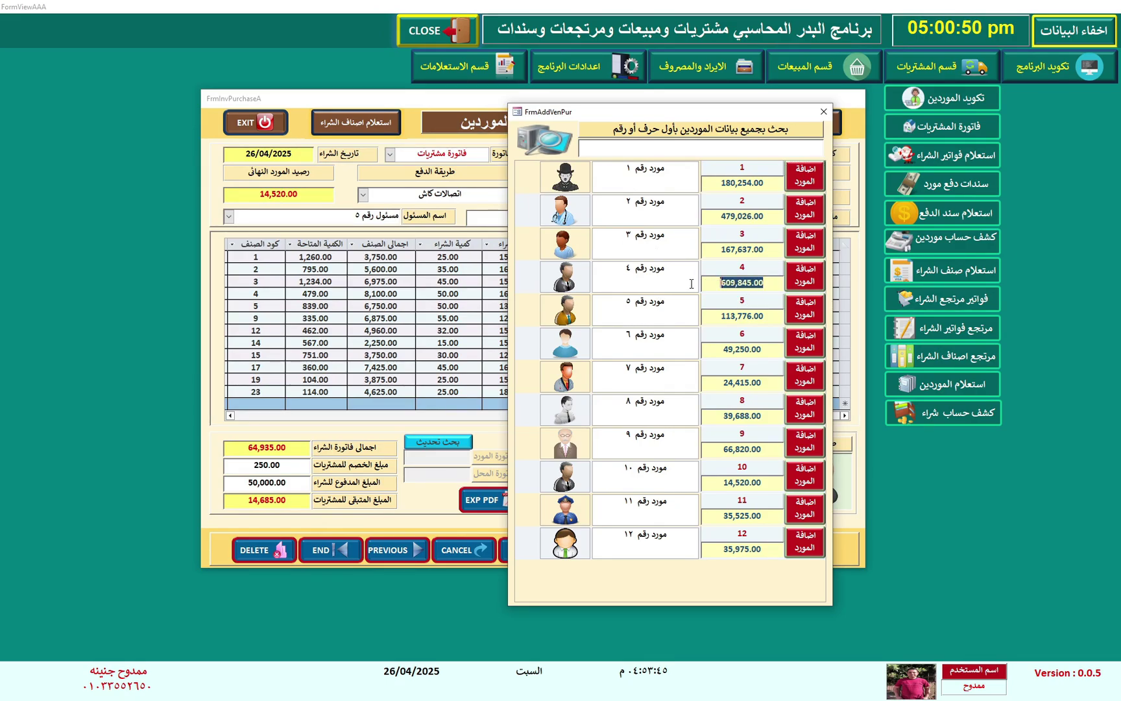
pyautogui.moveTo(774, 315); pyautogui.dragTo(688, 317)
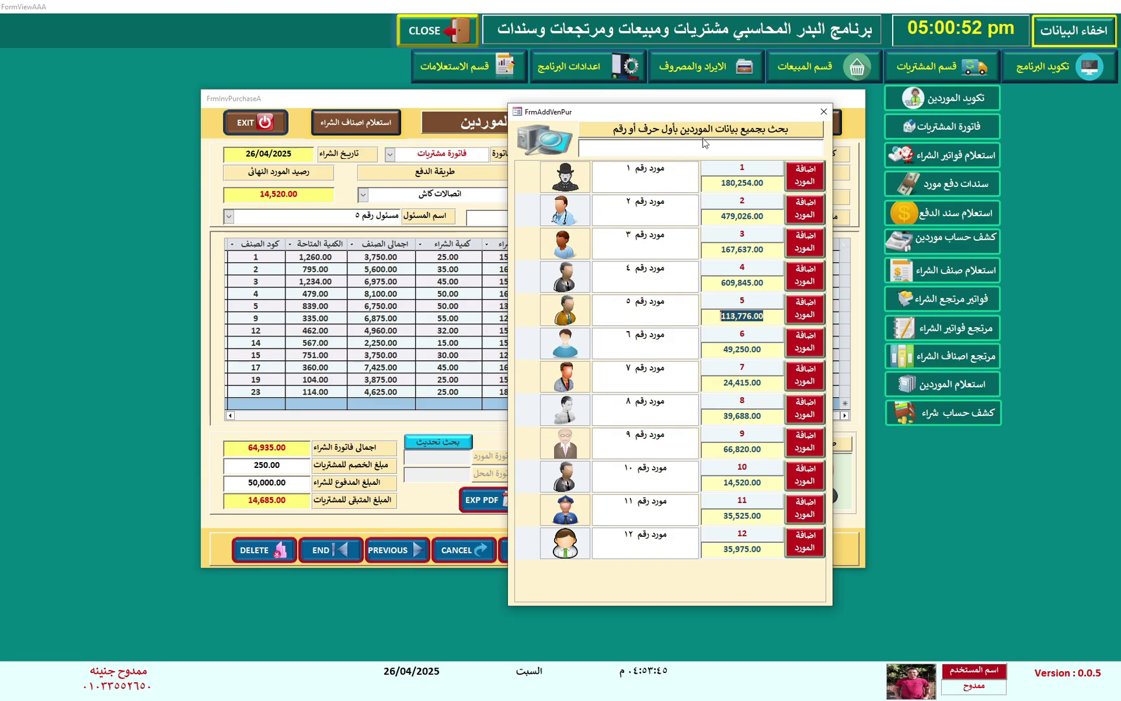
pyautogui.moveTo(714, 110)
pyautogui.mouseDown()
pyautogui.moveTo(693, 138)
pyautogui.moveTo(757, 84)
pyautogui.mouseUp()
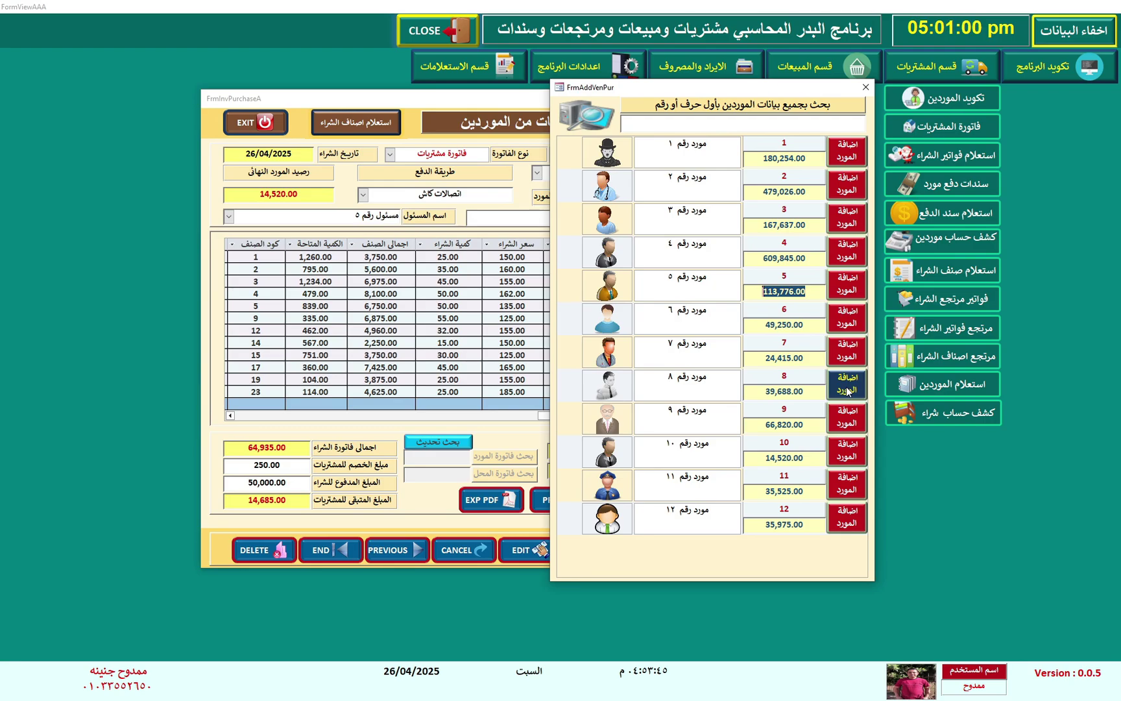
pyautogui.click(867, 89)
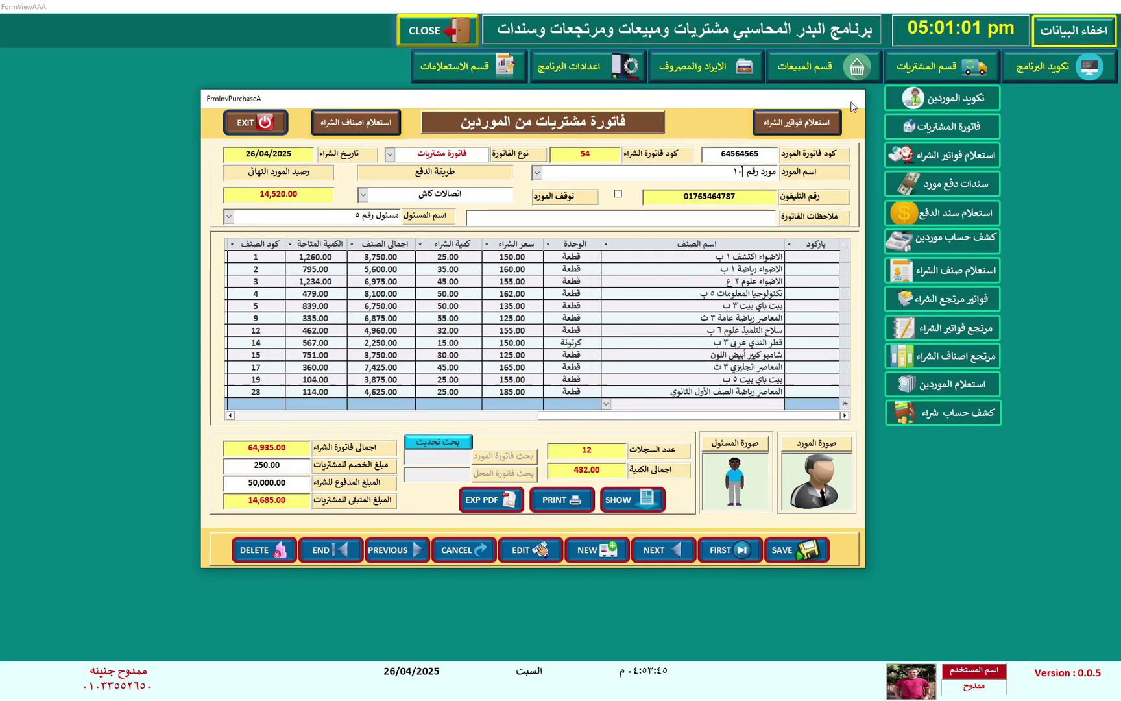
# Step: Reopen the supplier search and try filtering by codes 018, 019 and 016, then clear it
pyautogui.doubleClick(714, 172)
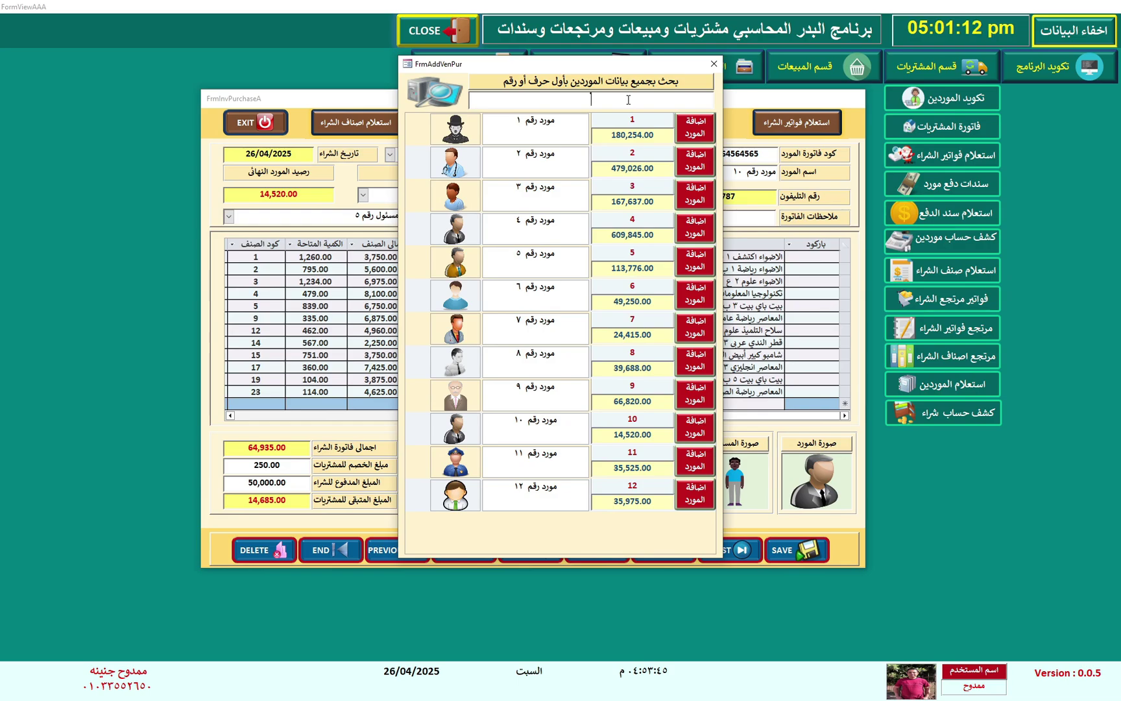
pyautogui.write('م')
pyautogui.press('BackSpace')
pyautogui.write('01')
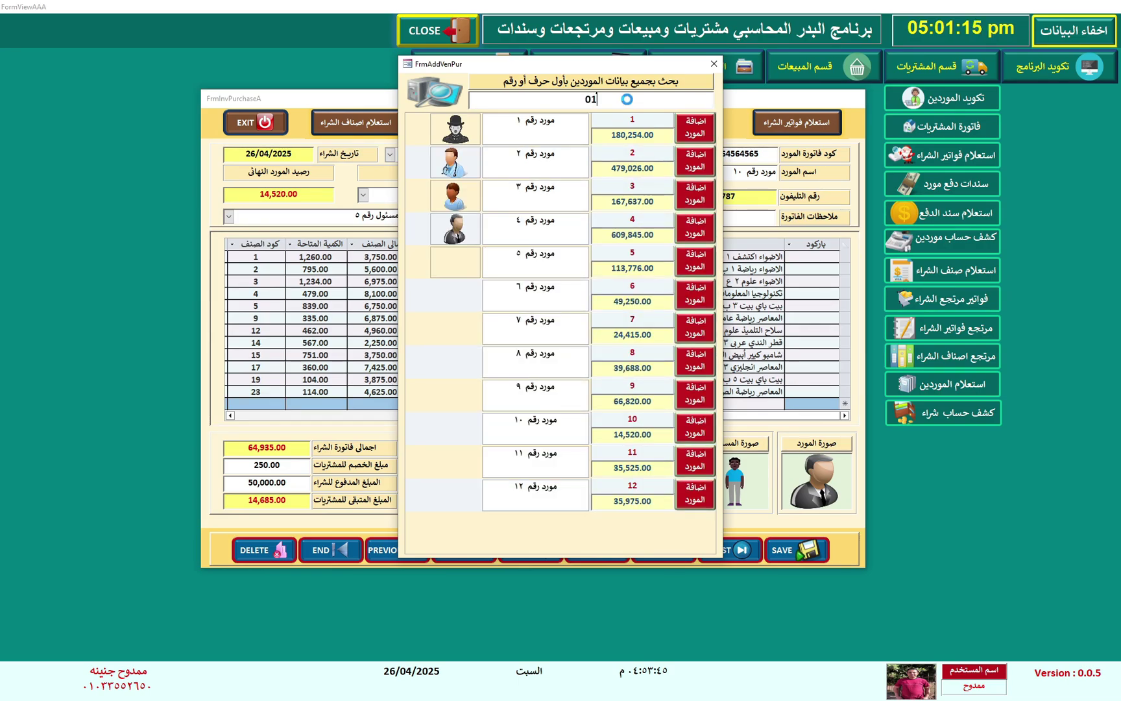
pyautogui.write('8')
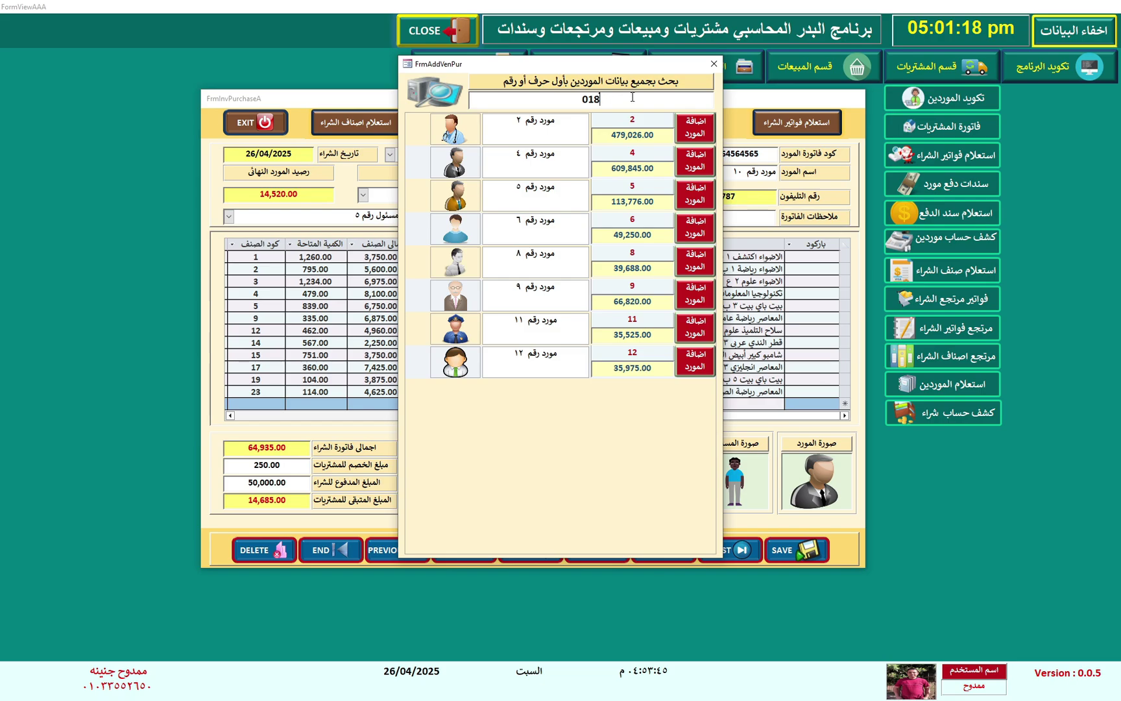
pyautogui.press('BackSpace')
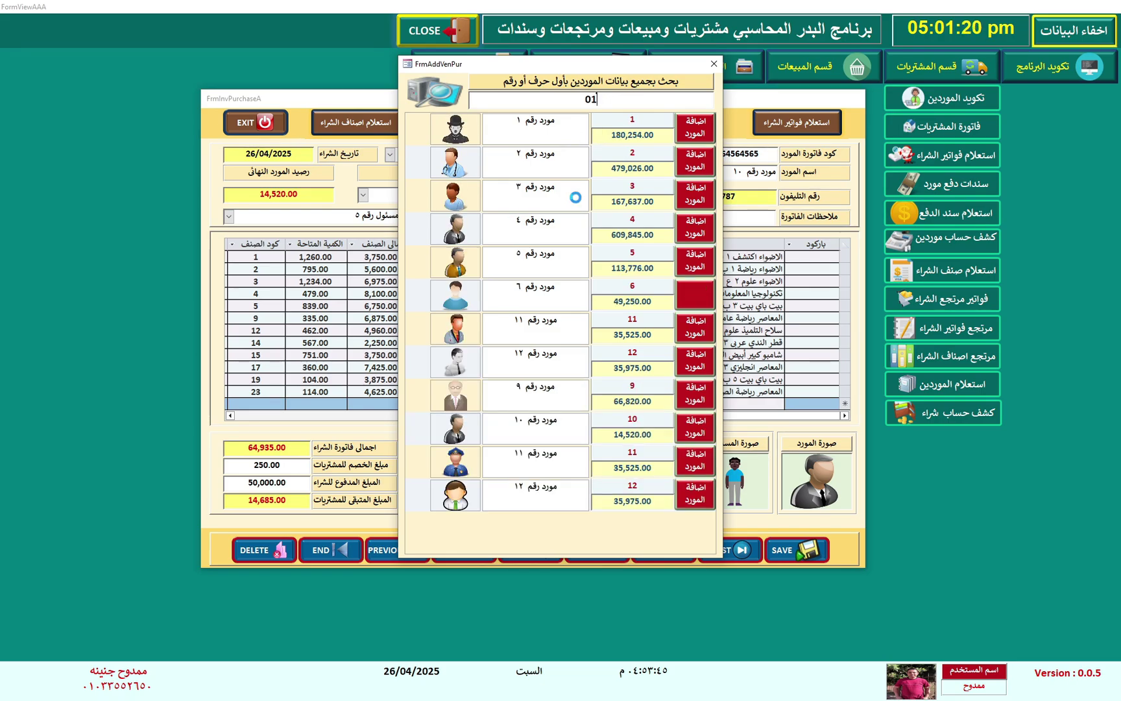
pyautogui.write('9')
pyautogui.press('BackSpace')
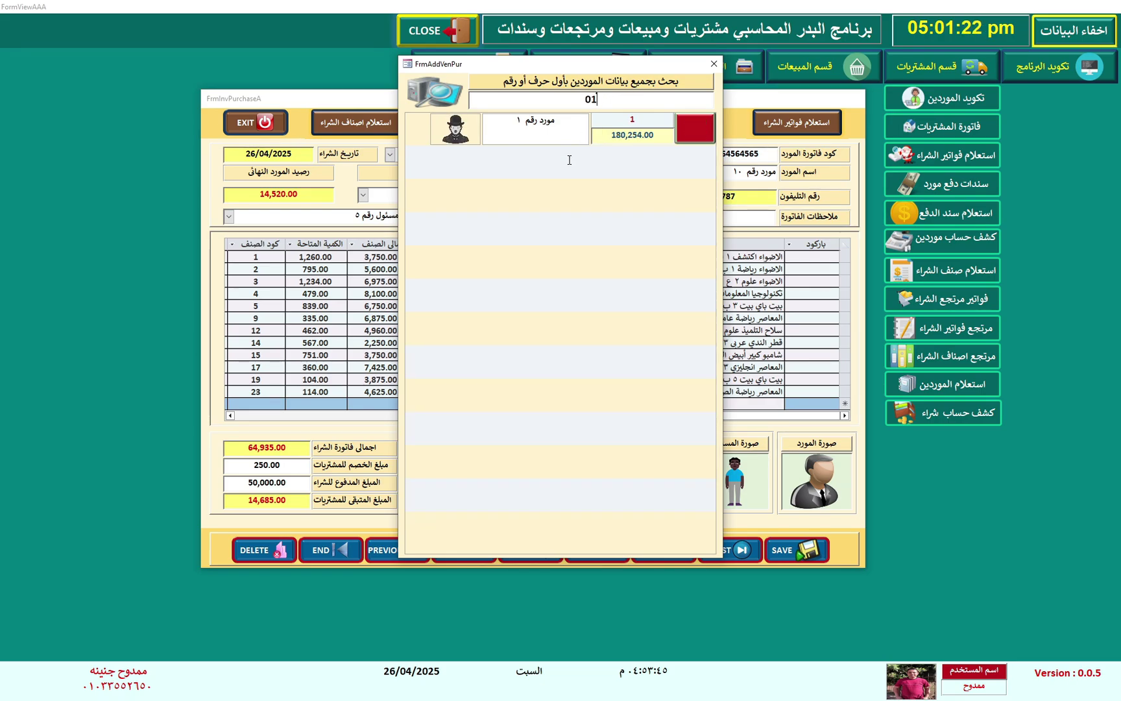
pyautogui.write('6')
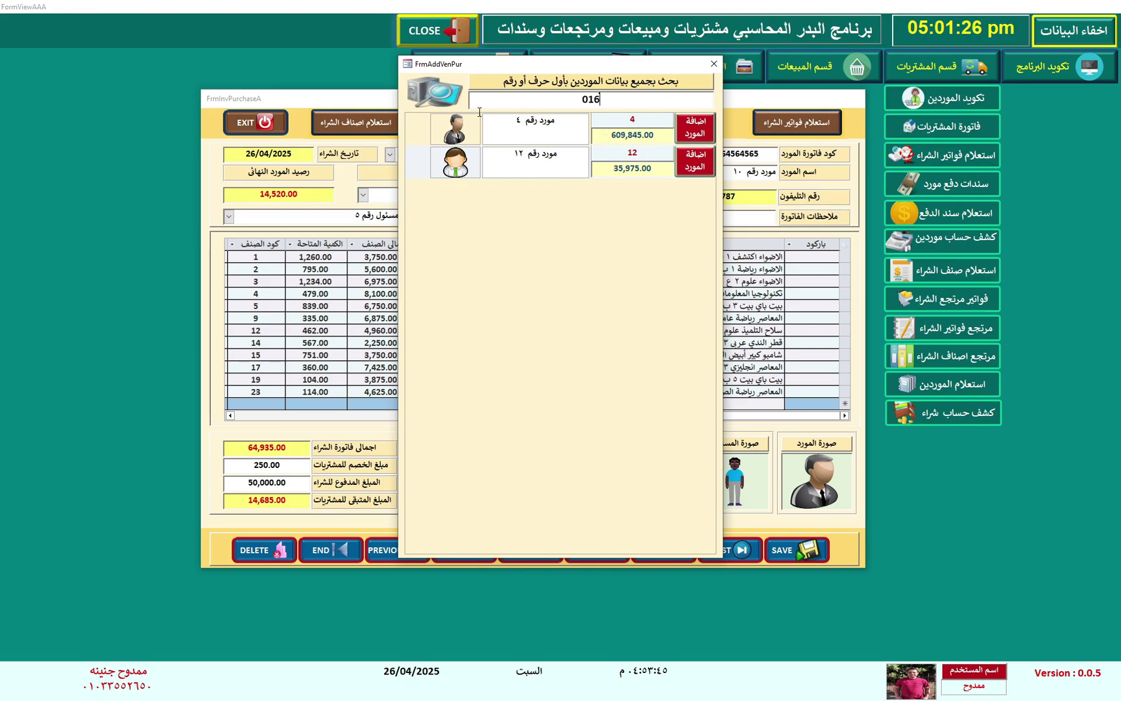
pyautogui.doubleClick(536, 94)
pyautogui.press('BackSpace')
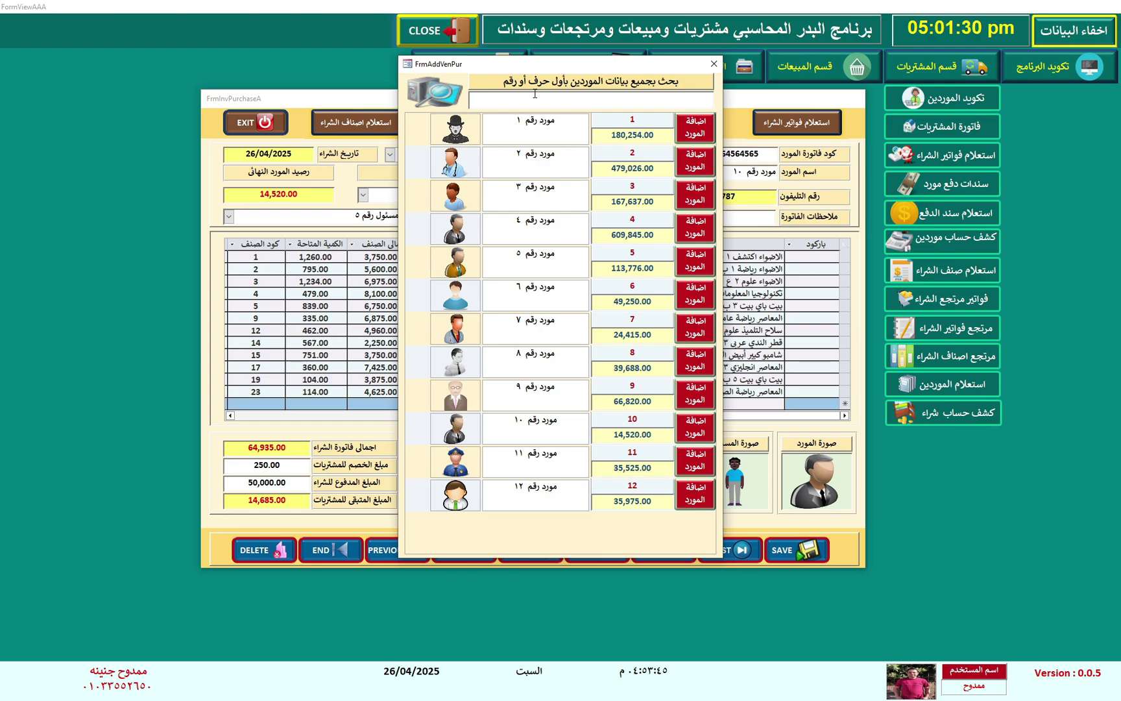
# Step: Filter suppliers by address text المحل and طنط, clear the search and close the window
pyautogui.write('الم')
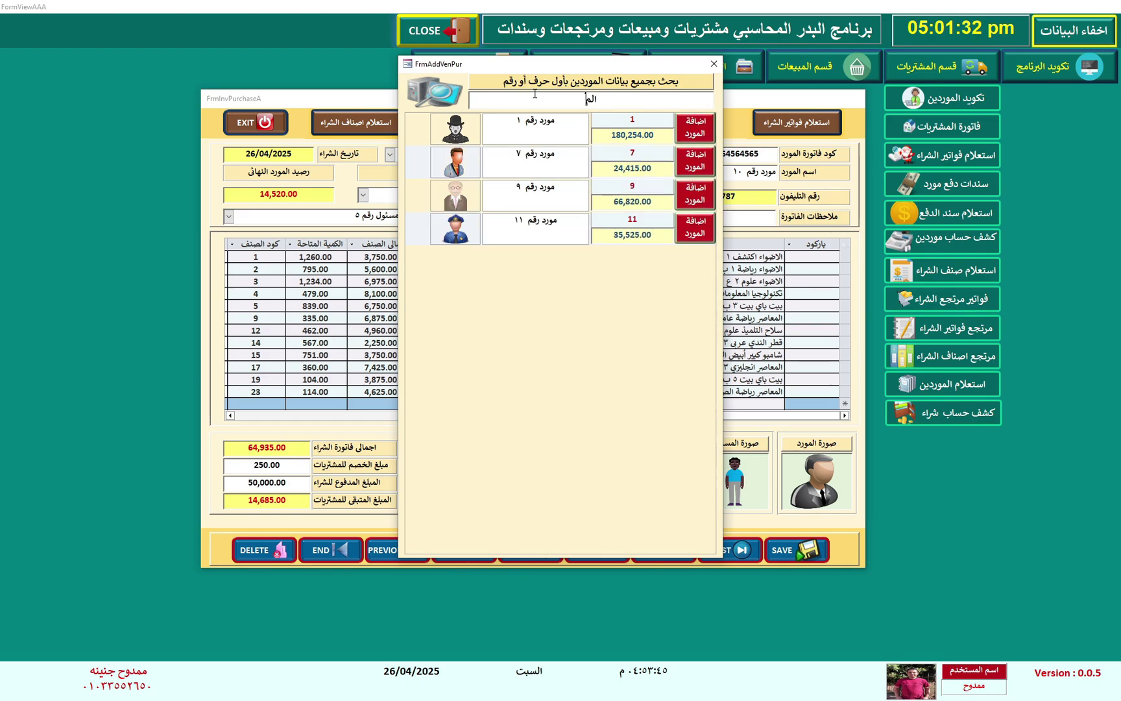
pyautogui.write('ح')
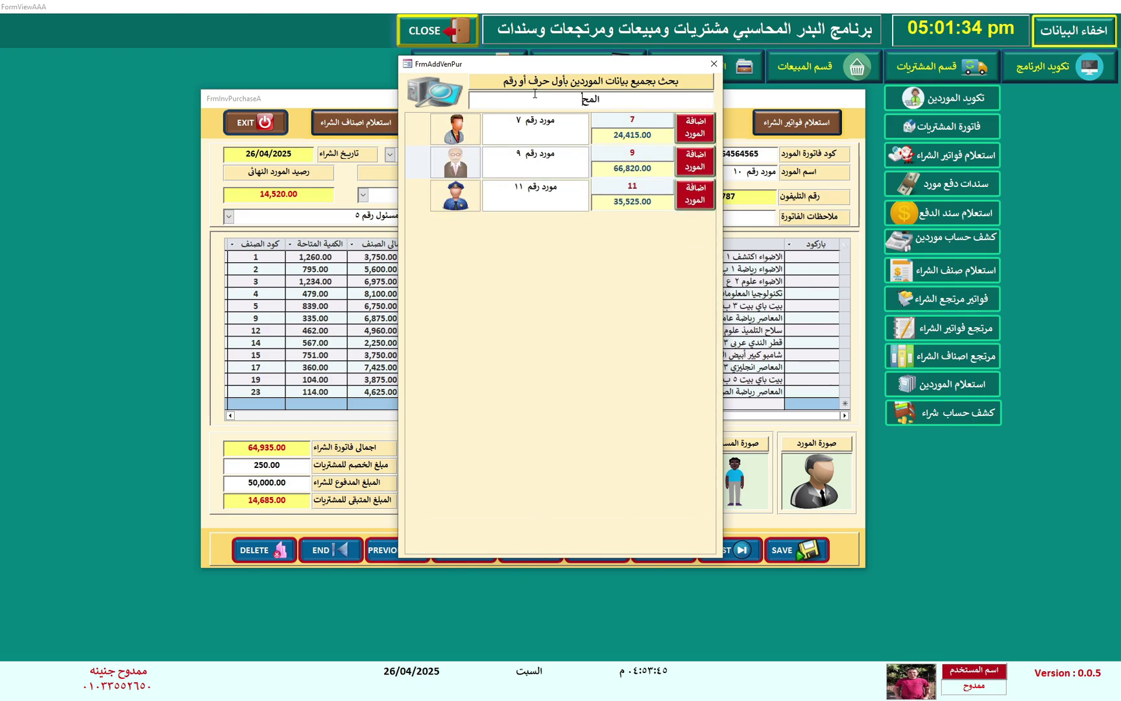
pyautogui.write('ل')
pyautogui.press('BackSpace')
pyautogui.press('BackSpace')
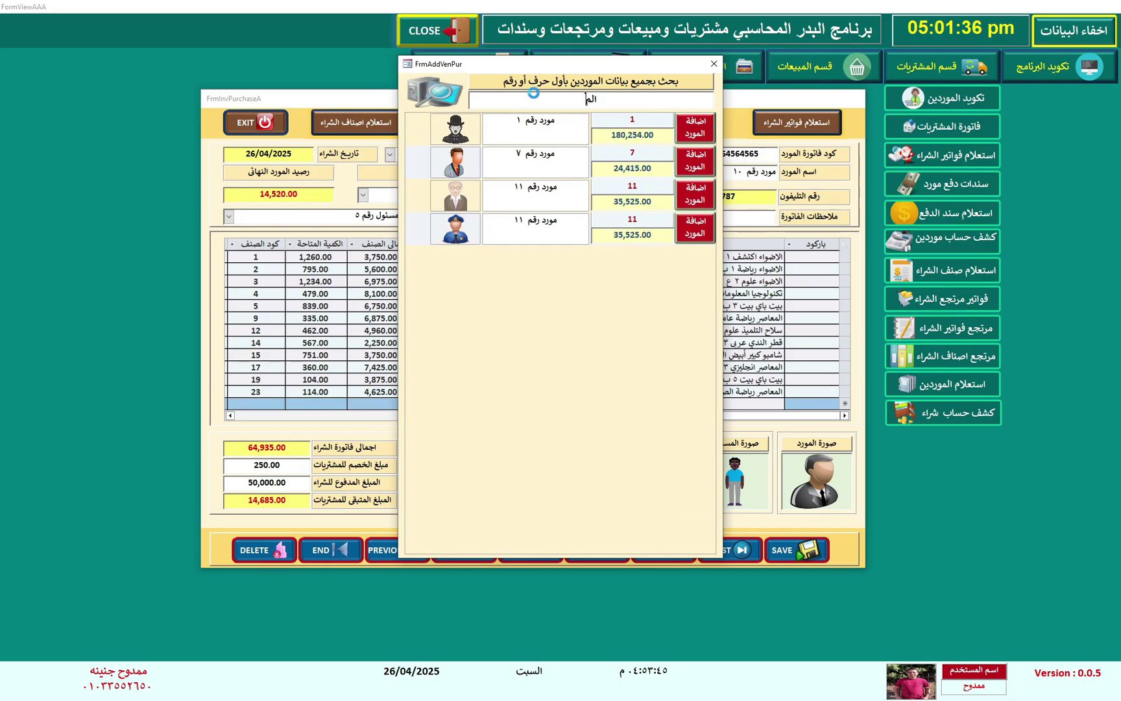
pyautogui.press('BackSpace')
pyautogui.press('BackSpace')
pyautogui.press('BackSpace')
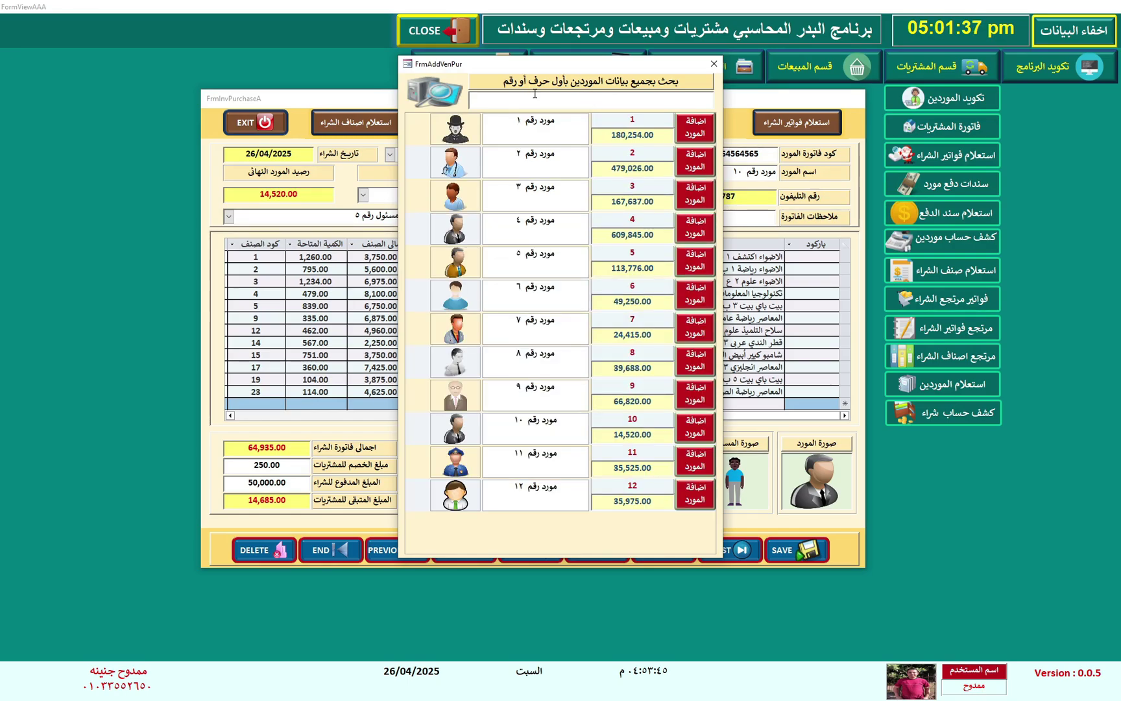
pyautogui.write('طن')
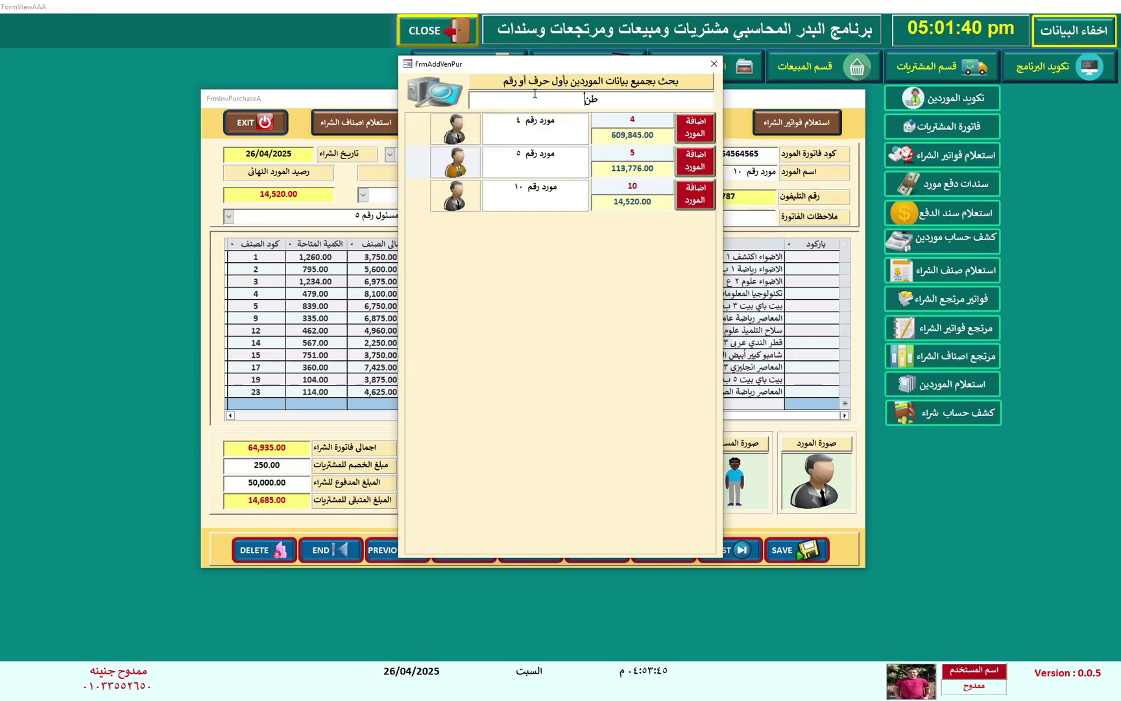
pyautogui.write('ط')
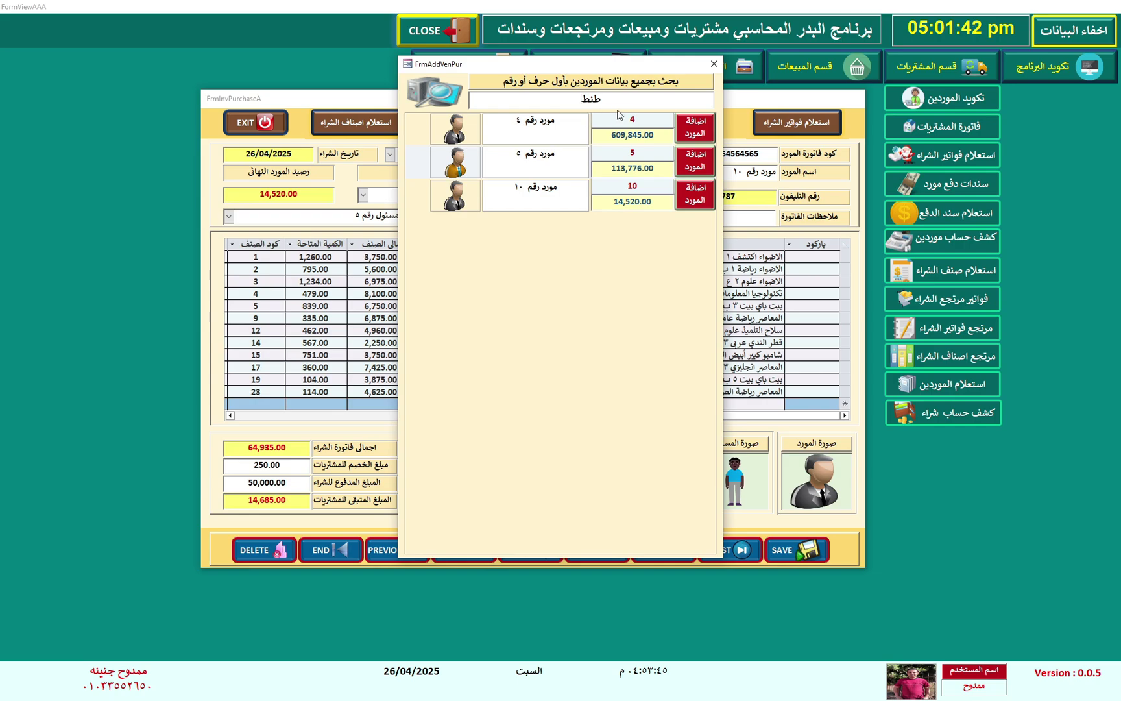
pyautogui.moveTo(627, 102); pyautogui.dragTo(519, 102)
pyautogui.press('BackSpace')
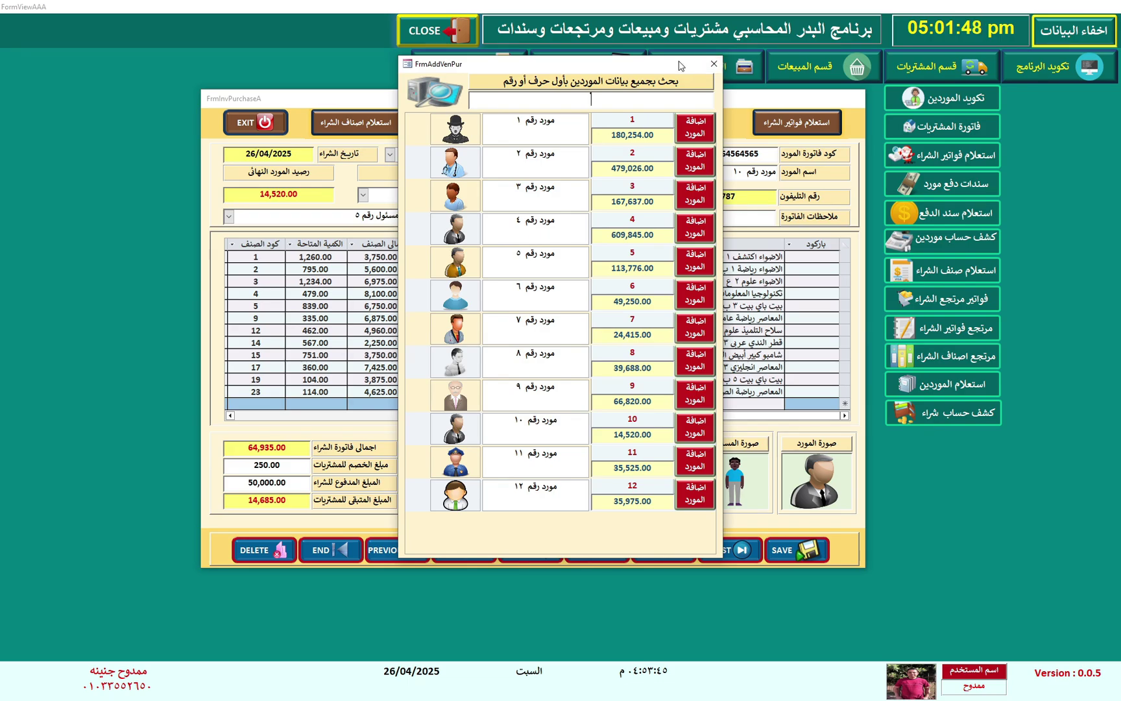
pyautogui.moveTo(695, 68)
pyautogui.mouseDown()
pyautogui.moveTo(847, 91)
pyautogui.moveTo(973, 87)
pyautogui.mouseUp()
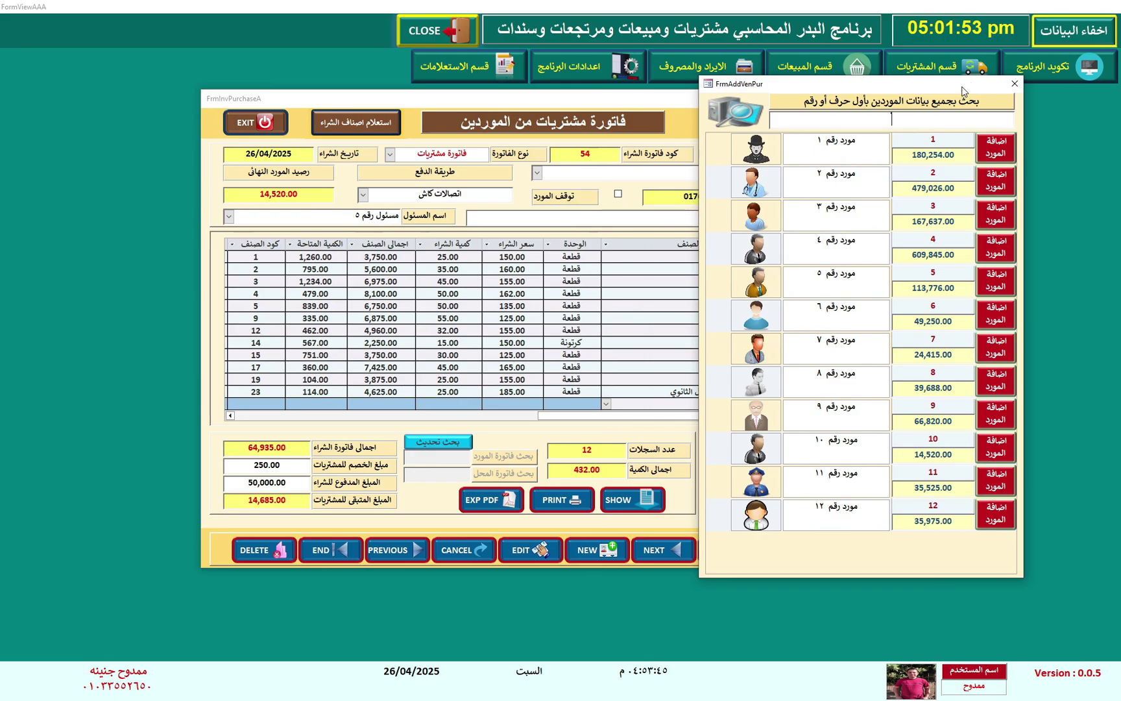
pyautogui.click(1016, 84)
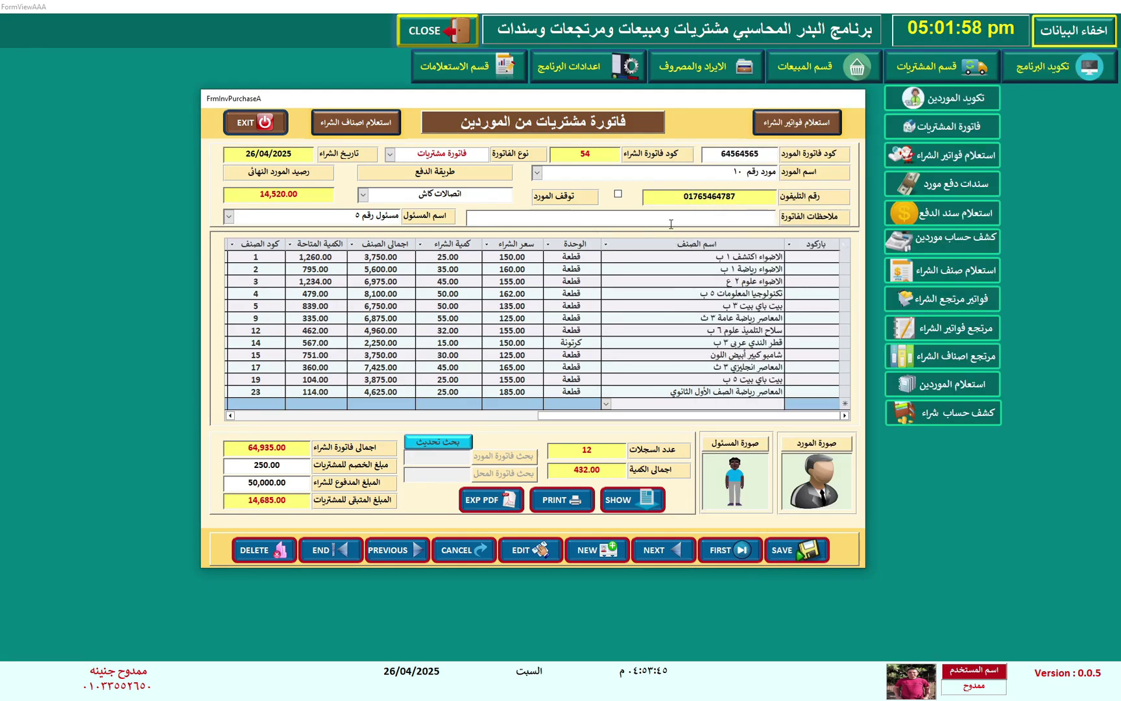
# Step: Save invoice 54 and open the purchase-invoice inquiry listing invoices 53 and 54
pyautogui.click(786, 550)
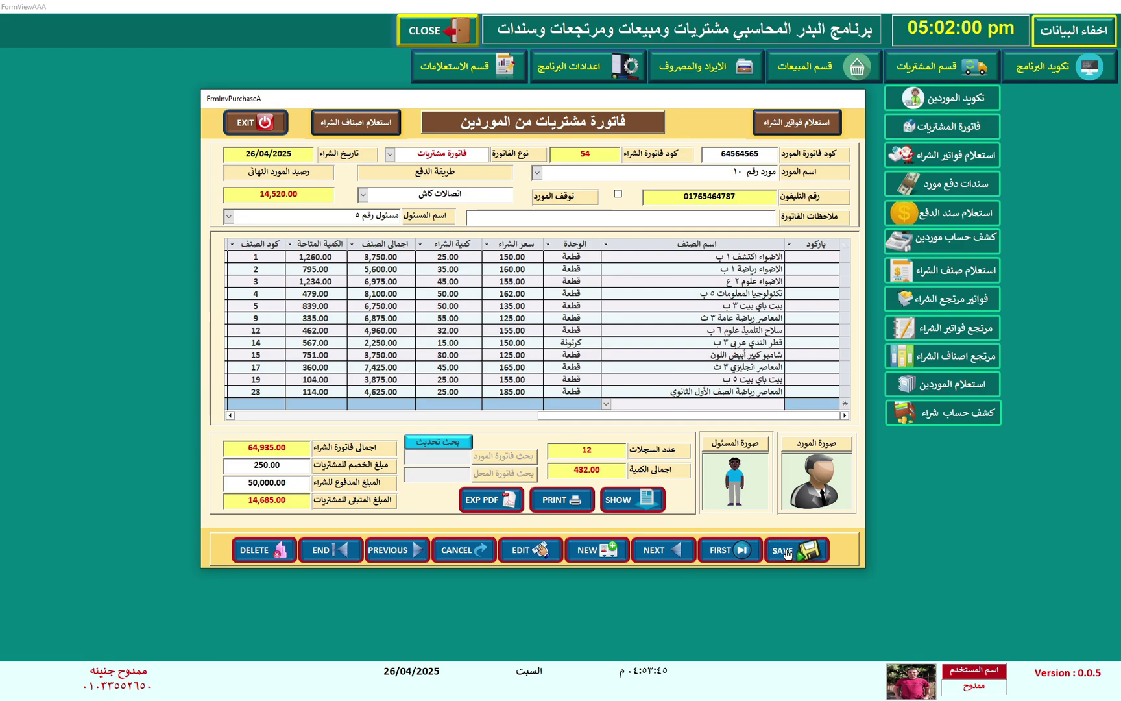
pyautogui.click(575, 383)
pyautogui.click(793, 127)
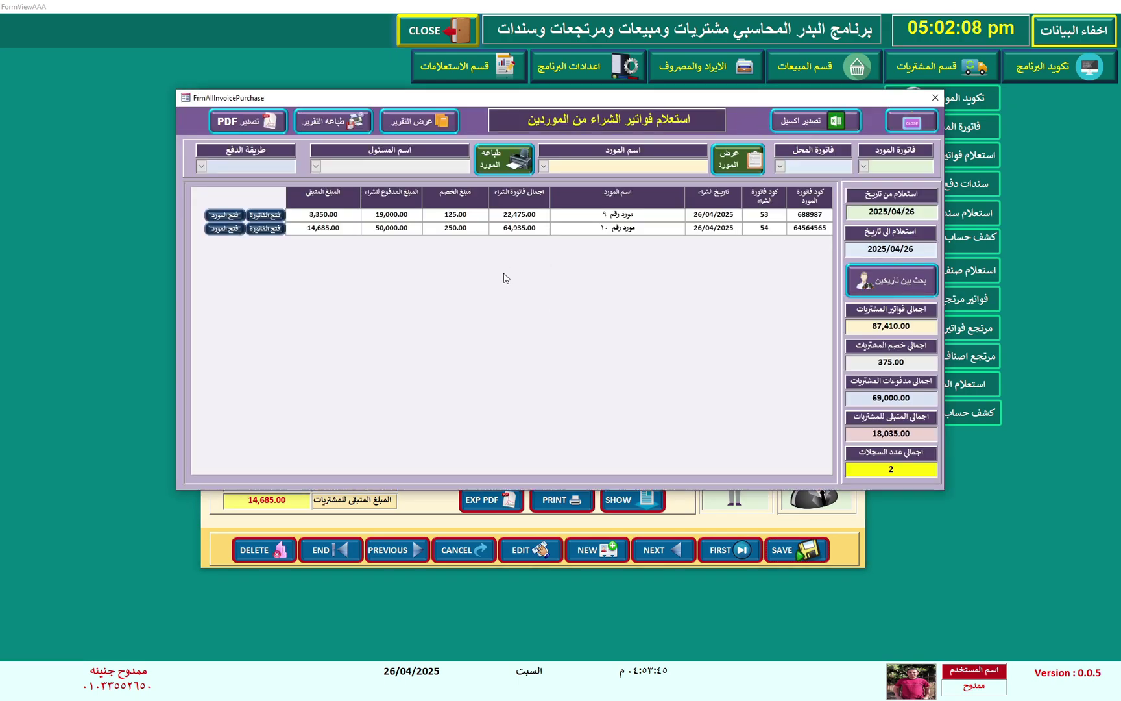
pyautogui.moveTo(735, 98)
pyautogui.mouseDown()
pyautogui.moveTo(688, 153)
pyautogui.moveTo(667, 144)
pyautogui.mouseUp()
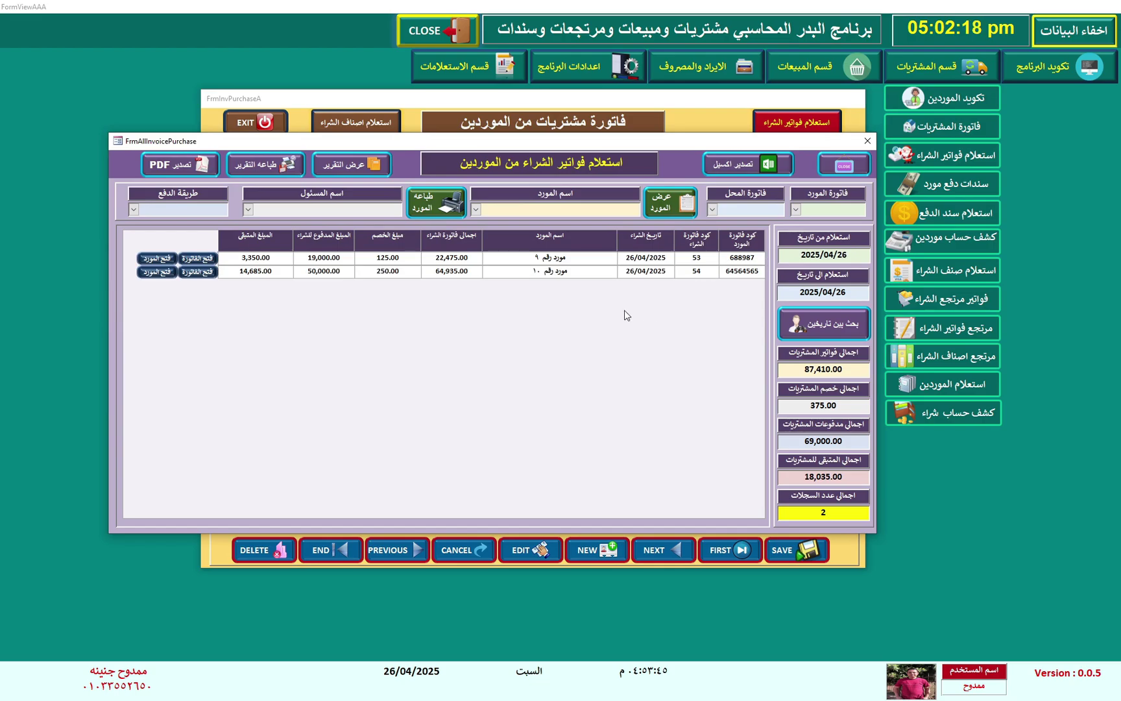
pyautogui.moveTo(739, 147); pyautogui.dragTo(743, 183)
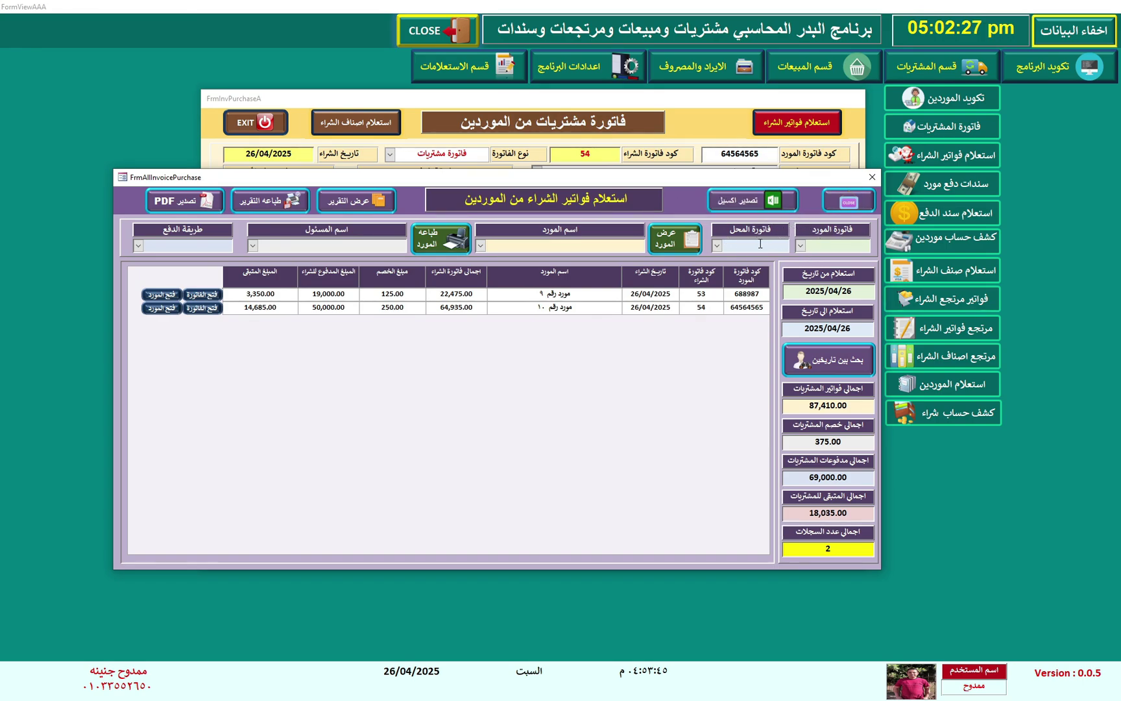
# Step: Change the inquiry's from-date to 2020/04/26 and search, listing all 52 invoices totalling 2,178,639.00
pyautogui.click(801, 245)
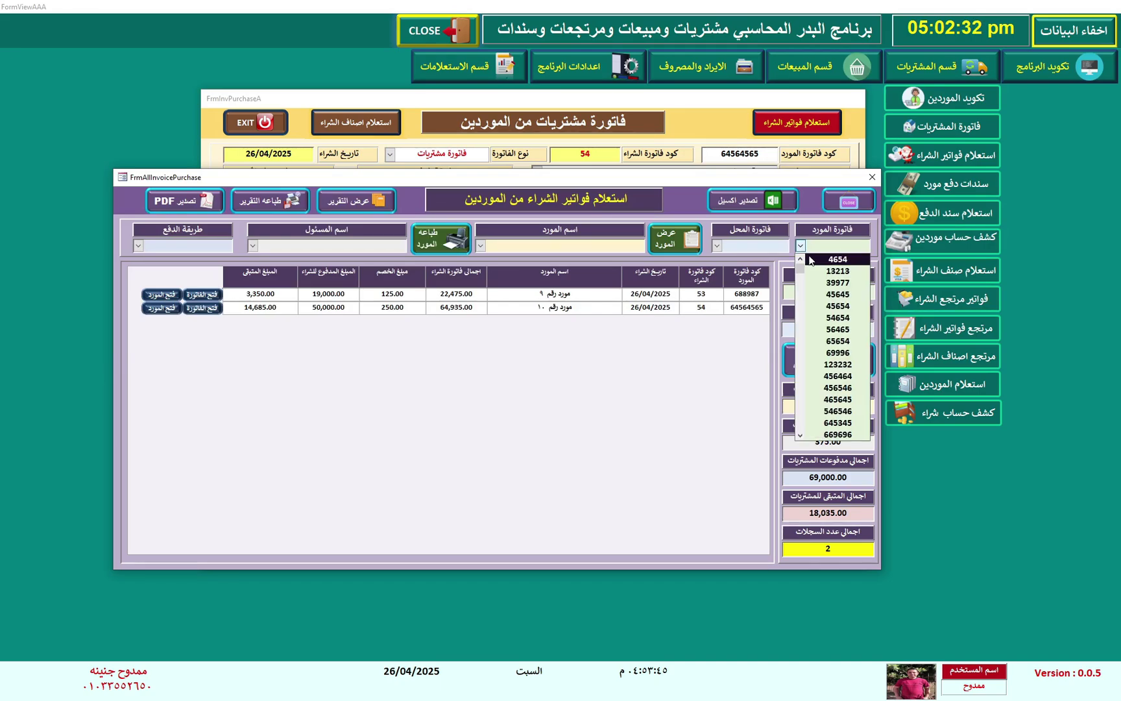
pyautogui.click(801, 245)
pyautogui.click(716, 245)
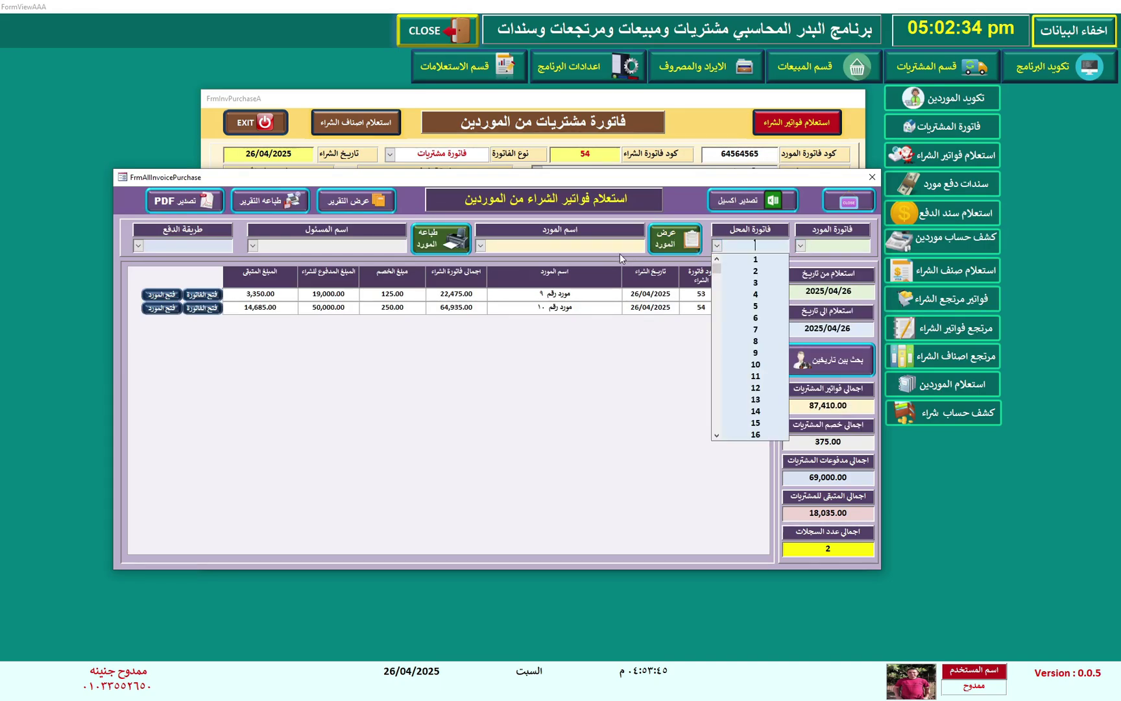
pyautogui.click(480, 246)
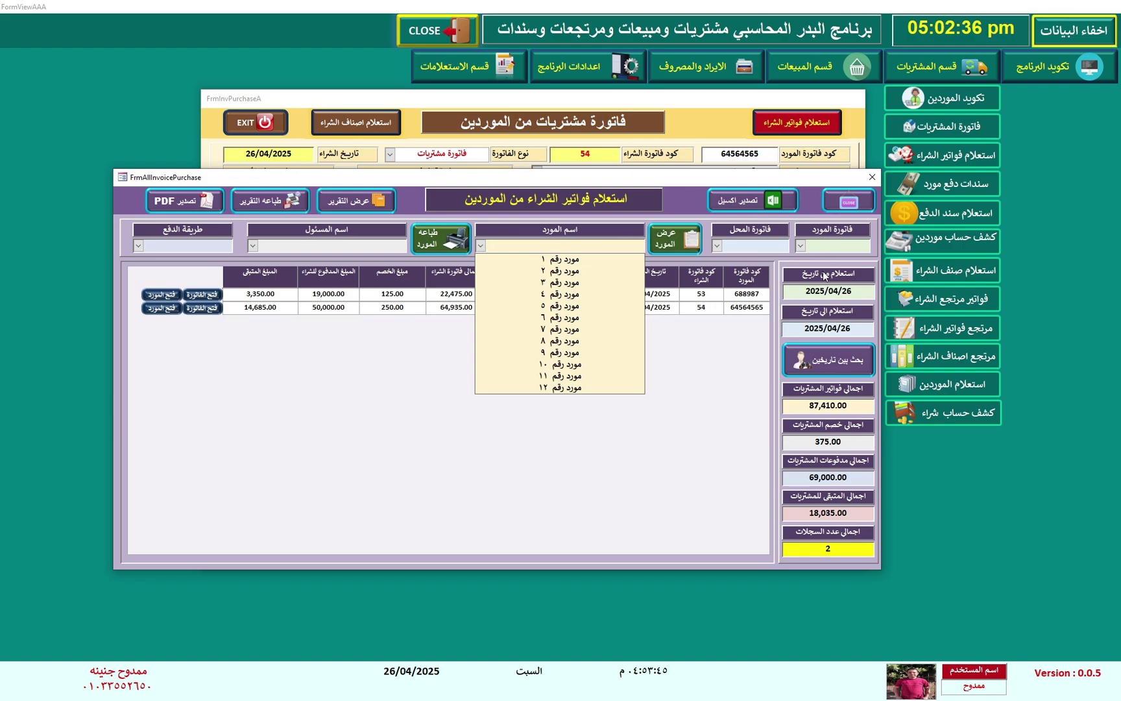
pyautogui.click(788, 293)
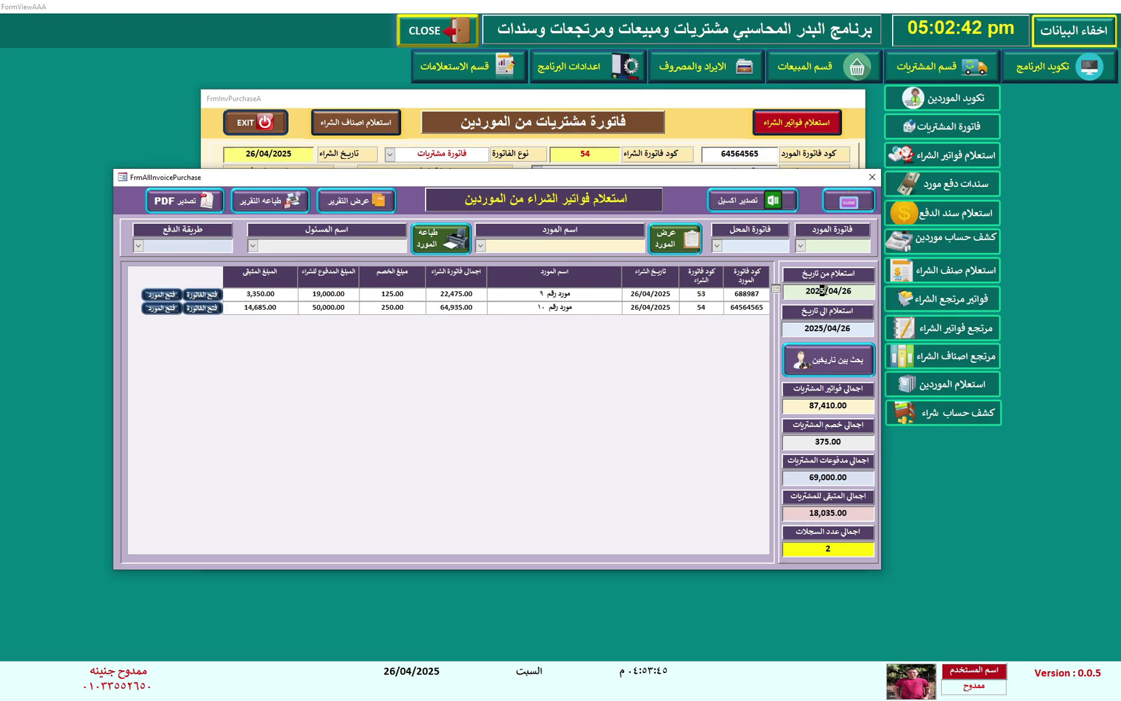
pyautogui.write('0')
pyautogui.click(828, 359)
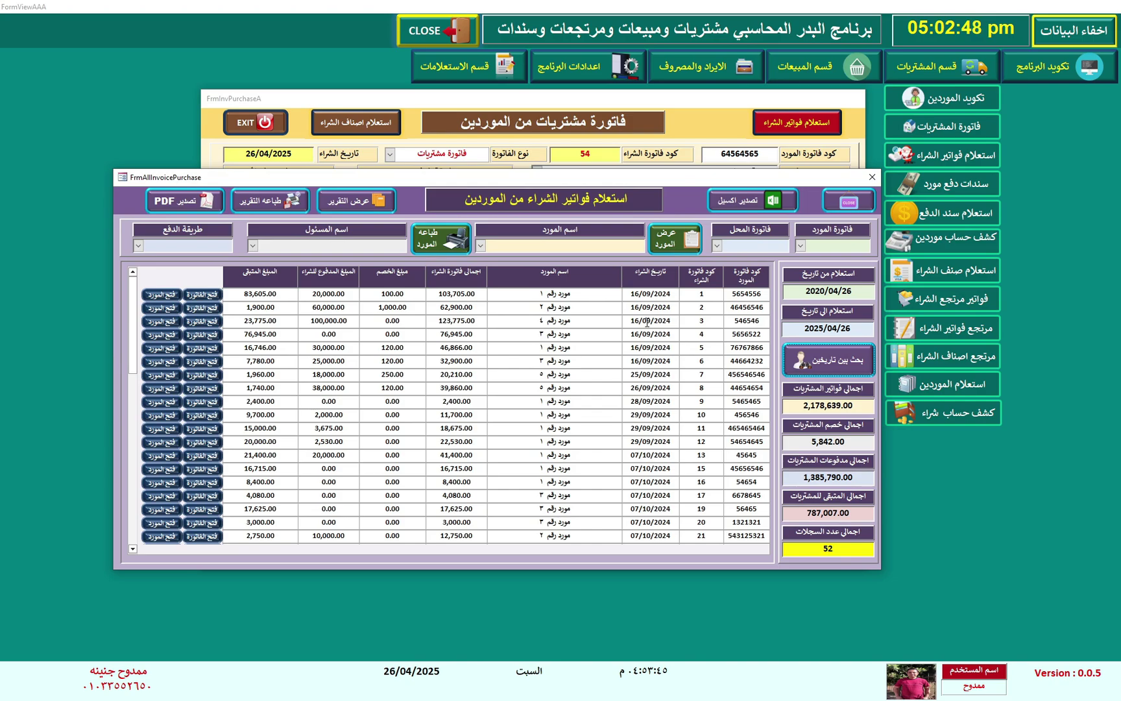
# Step: Close the invoice 54 purchase form, confirming with Yes
pyautogui.click(699, 104)
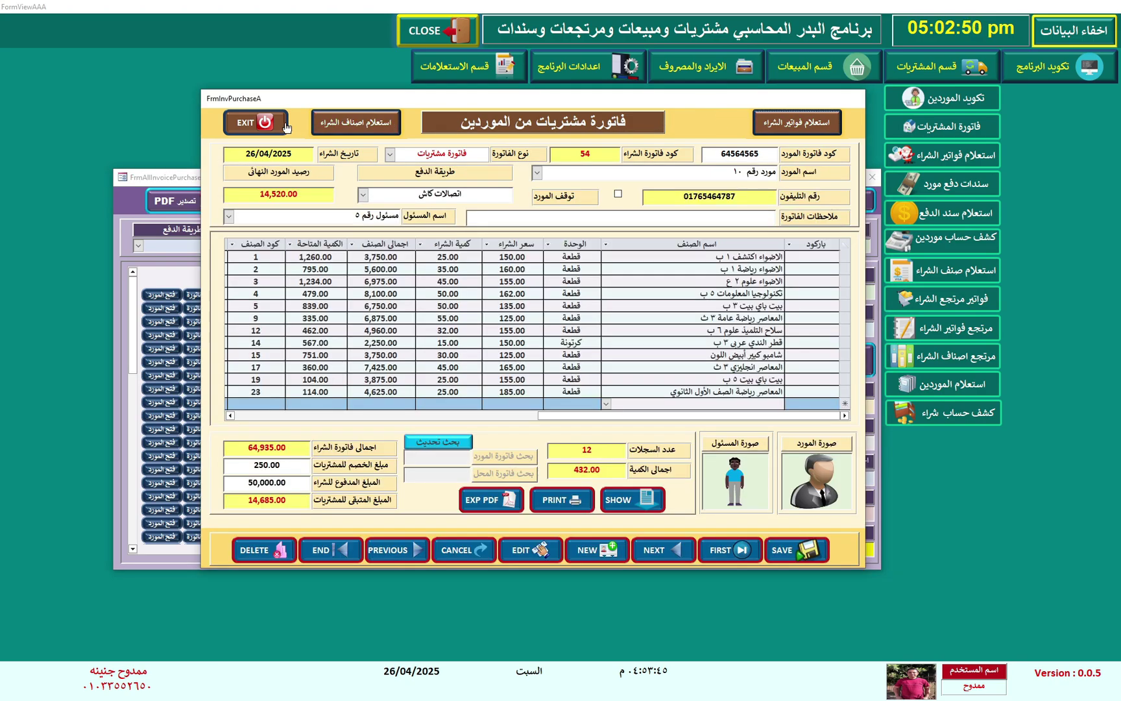
pyautogui.click(257, 122)
pyautogui.click(549, 381)
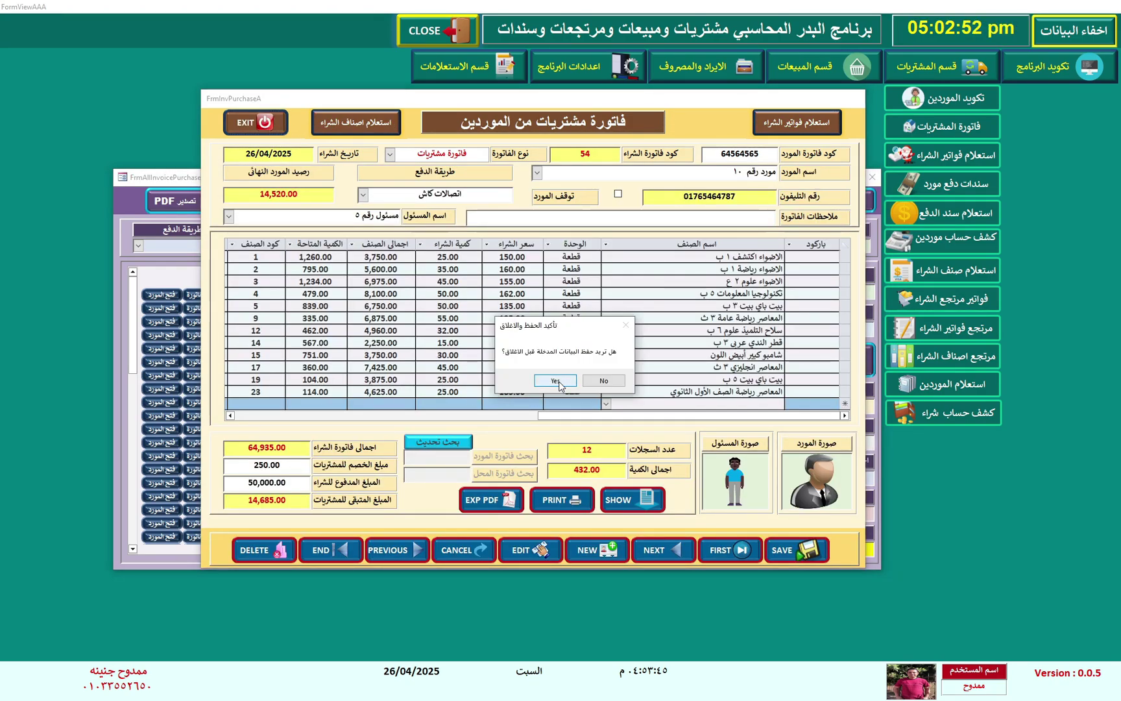
pyautogui.click(559, 383)
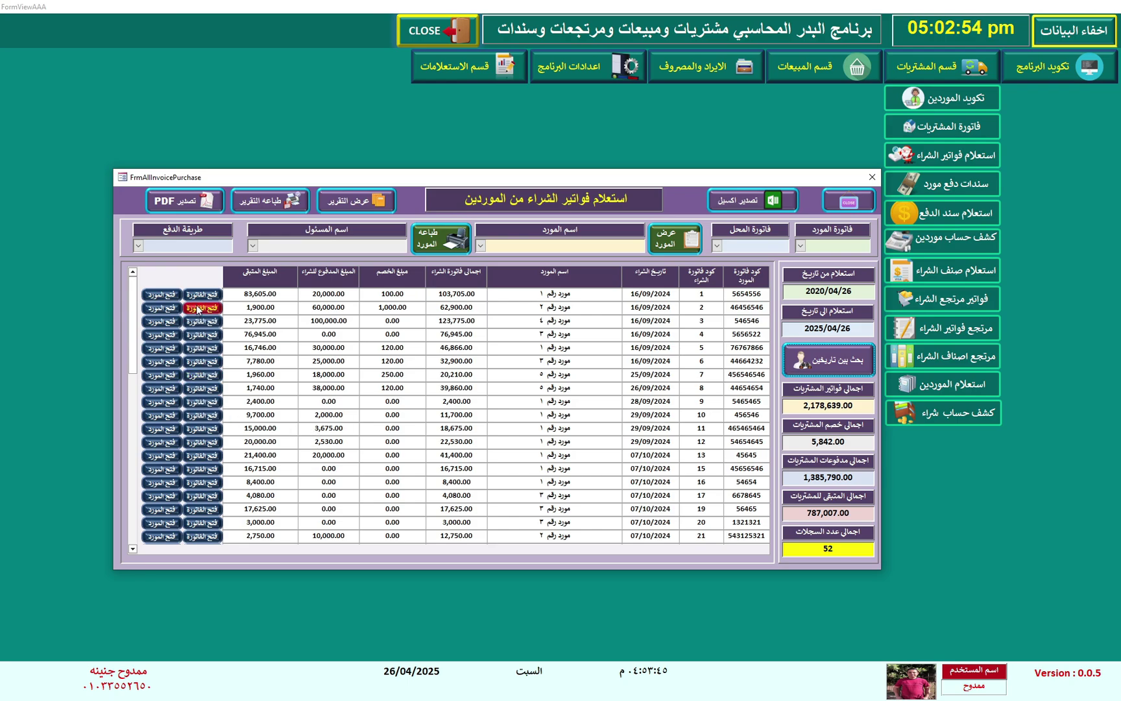
# Step: Open invoices 11, 5 and 2 from the inquiry list to review, then close the form
pyautogui.click(205, 429)
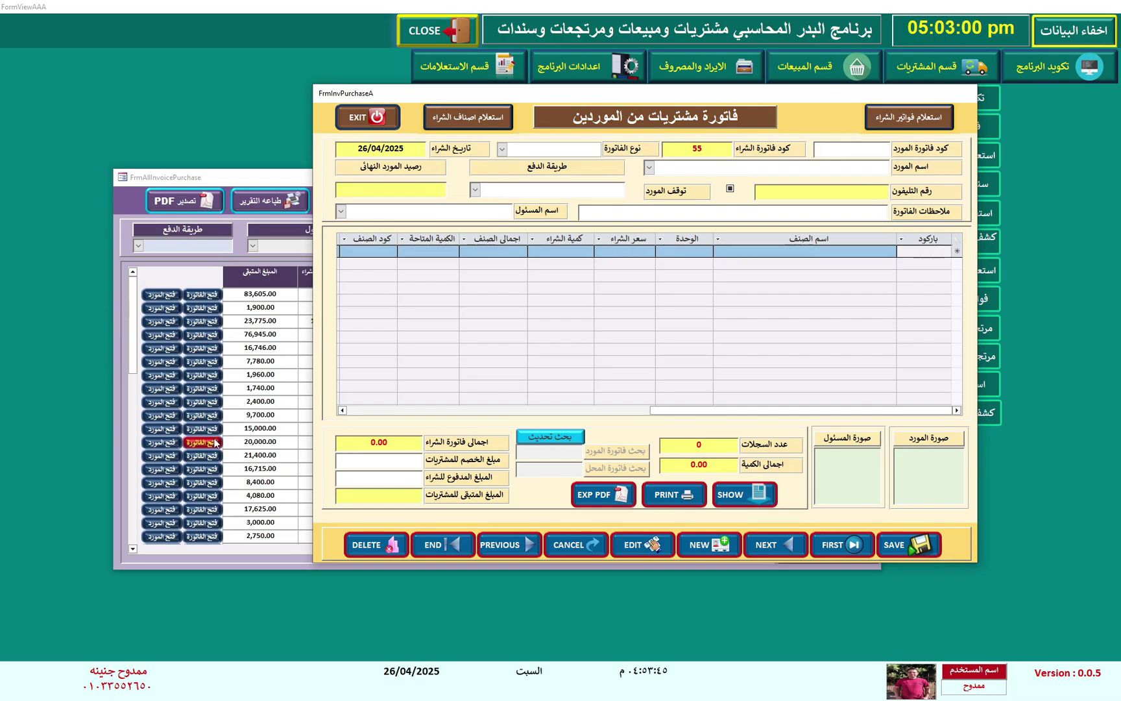
pyautogui.click(208, 431)
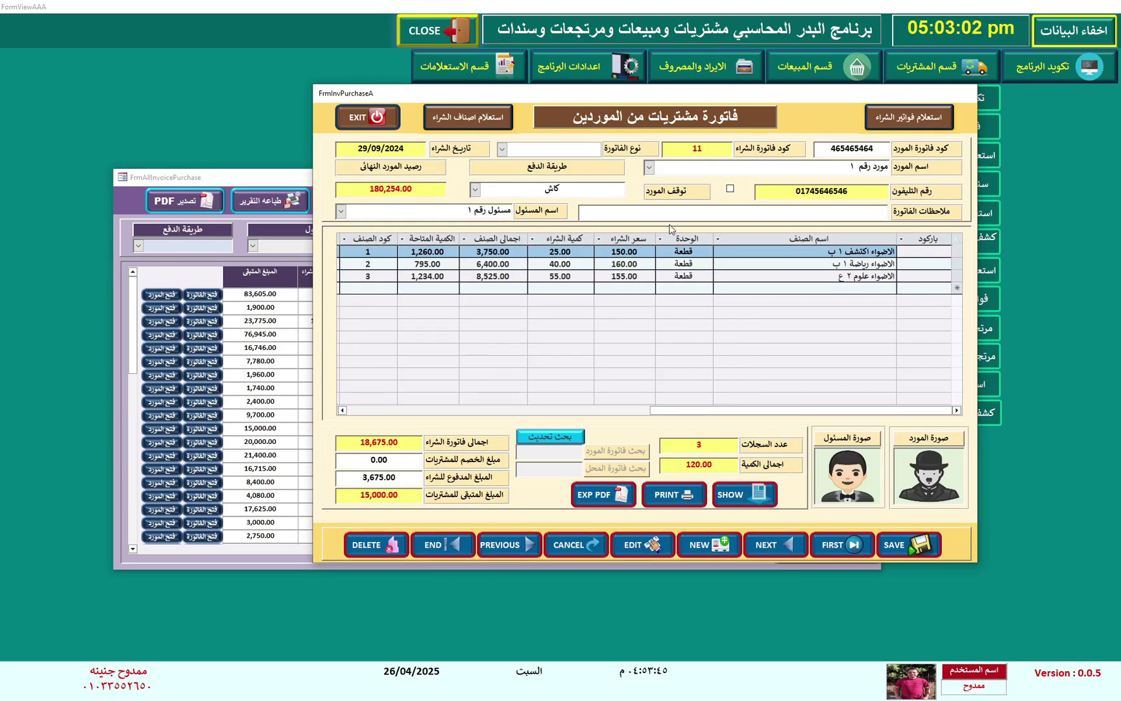
pyautogui.click(200, 474)
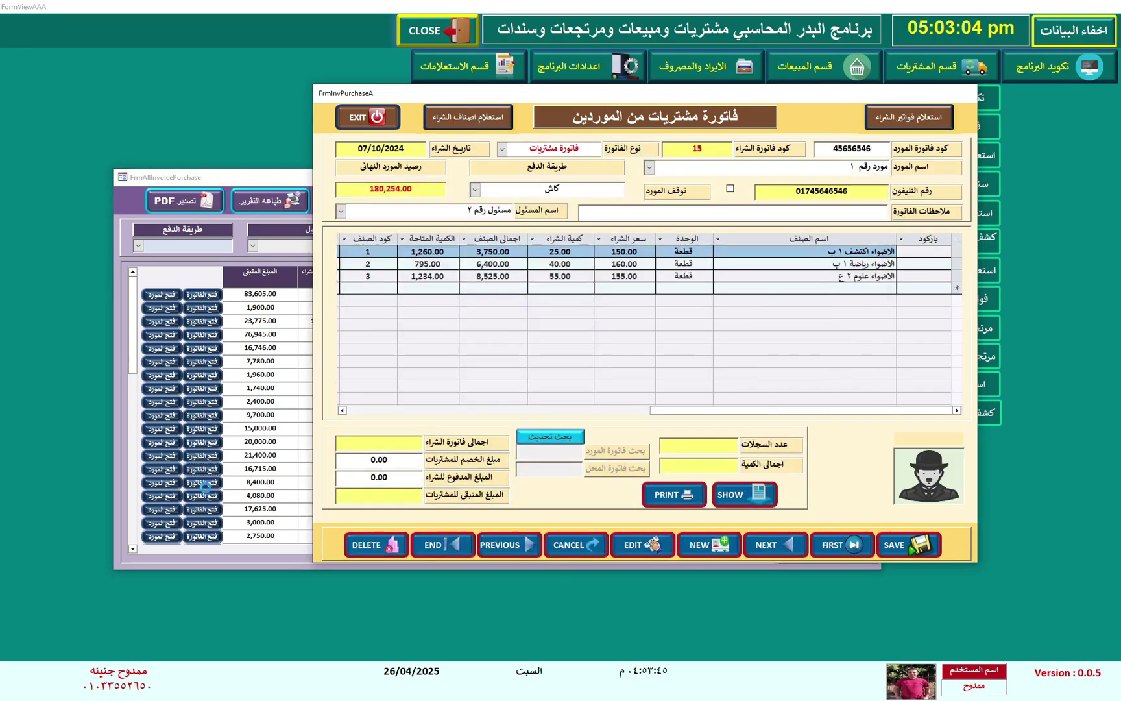
pyautogui.click(200, 334)
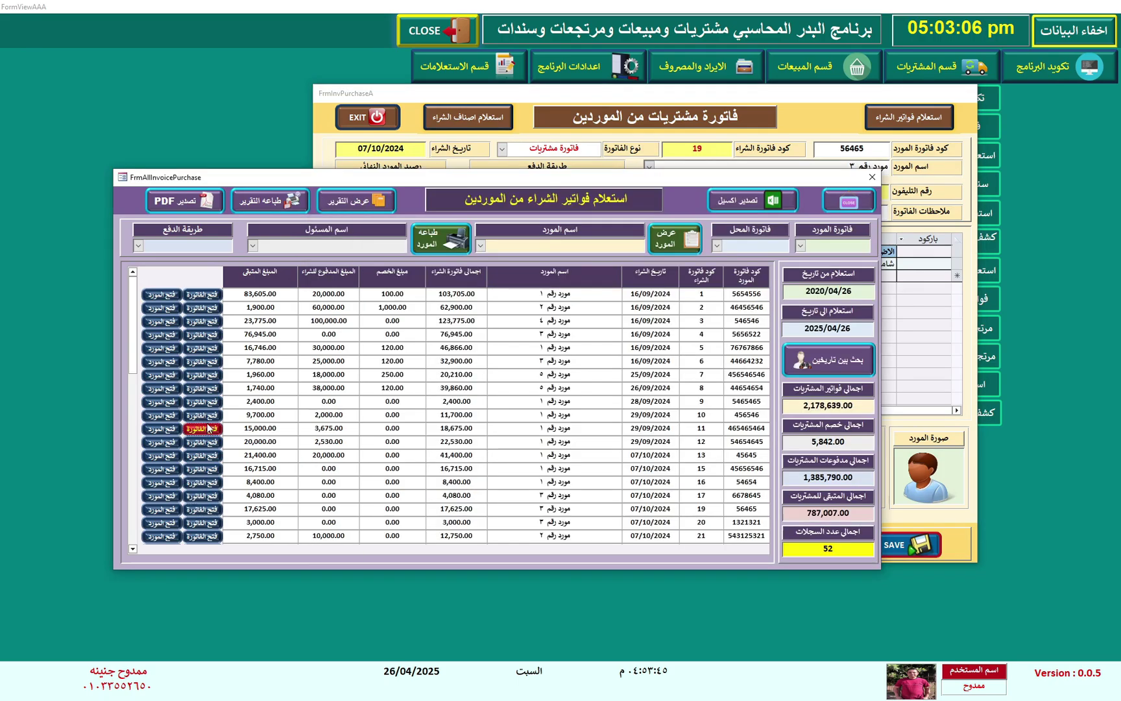
pyautogui.click(201, 320)
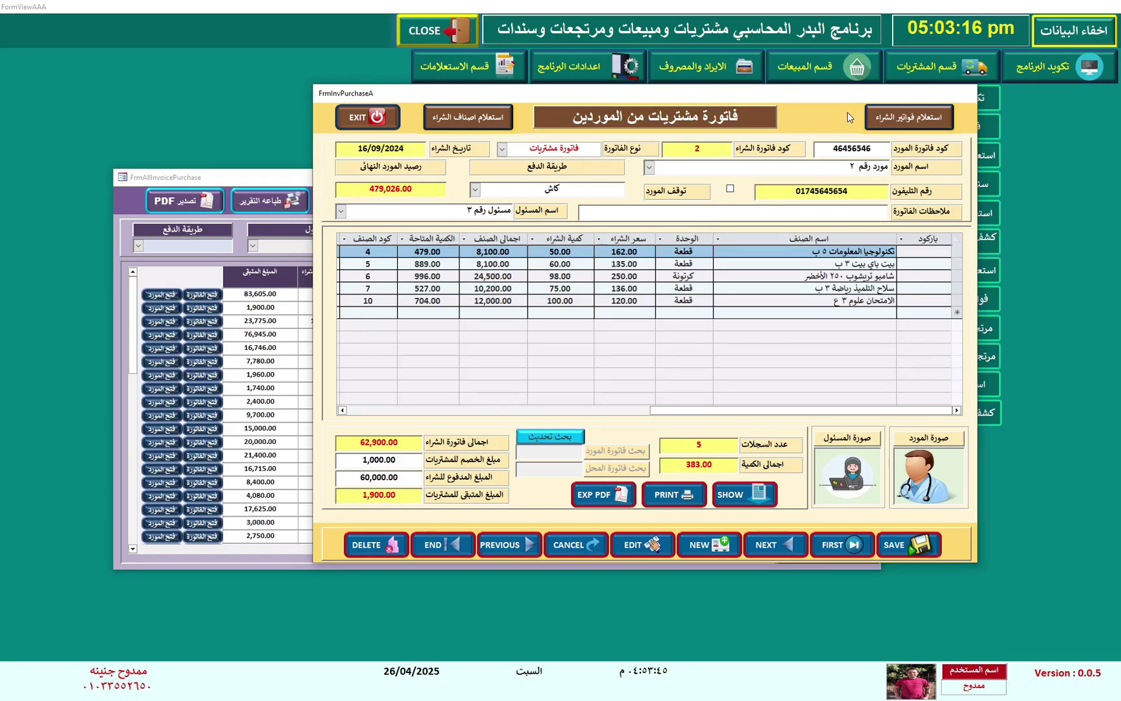
pyautogui.click(380, 118)
pyautogui.click(544, 380)
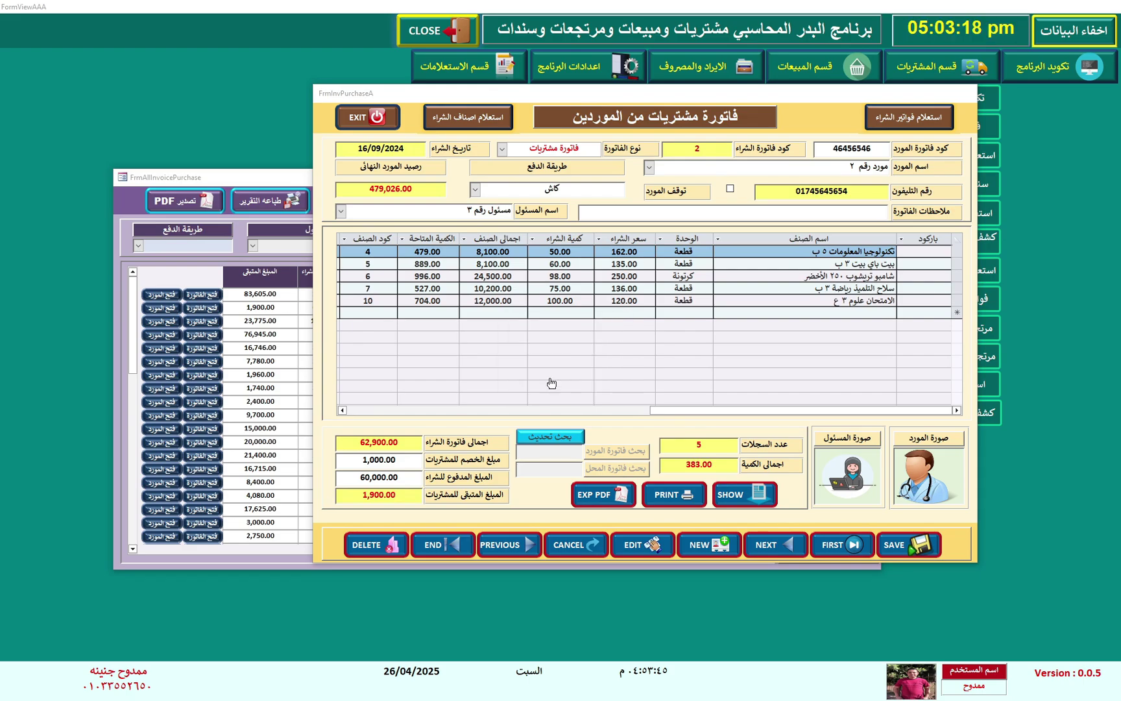
pyautogui.click(558, 384)
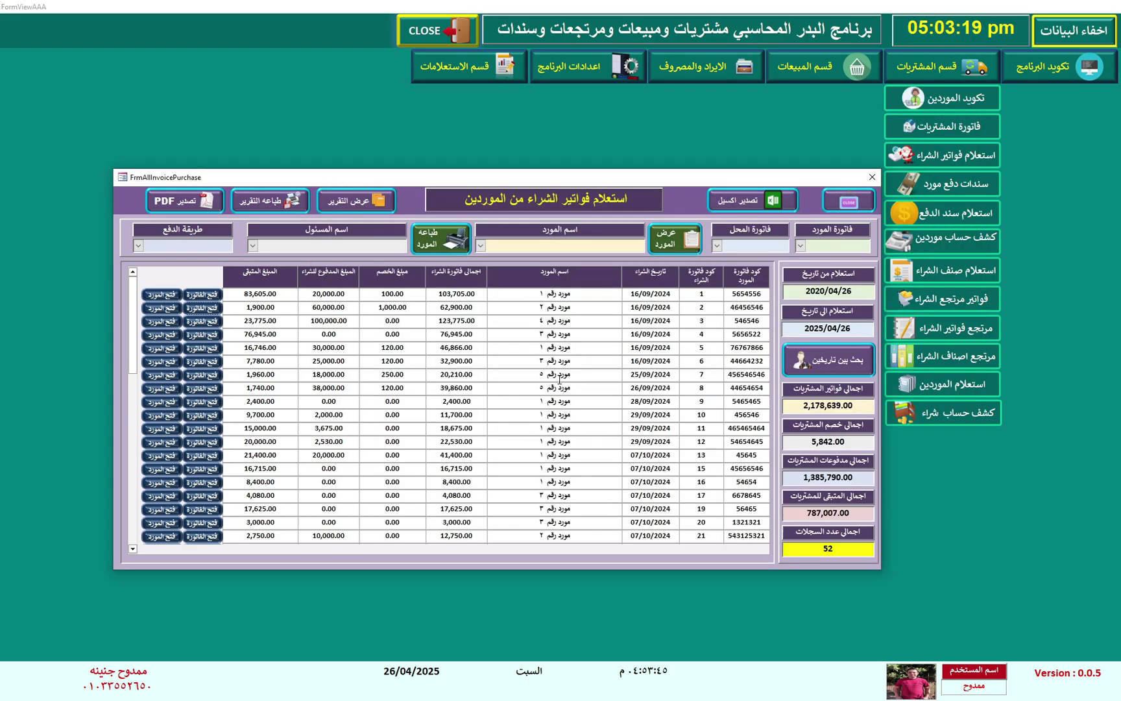
# Step: Load supplier 3 in the supplier records form, then close it and dismiss the confirmations
pyautogui.click(157, 321)
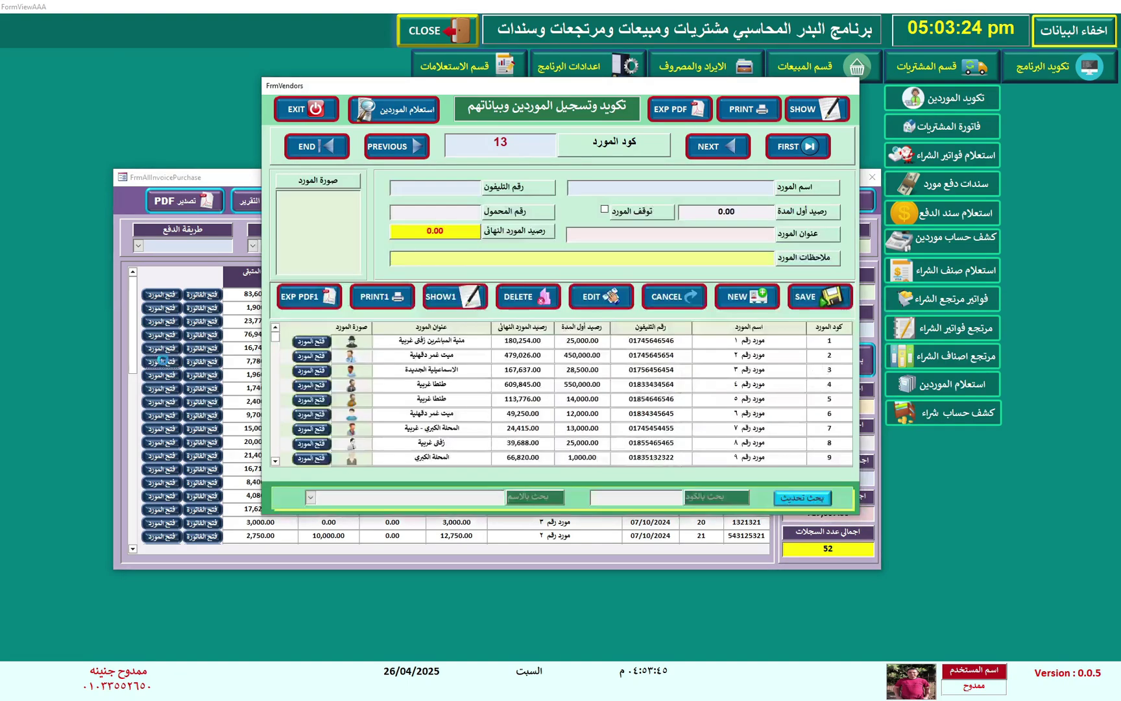
pyautogui.click(162, 375)
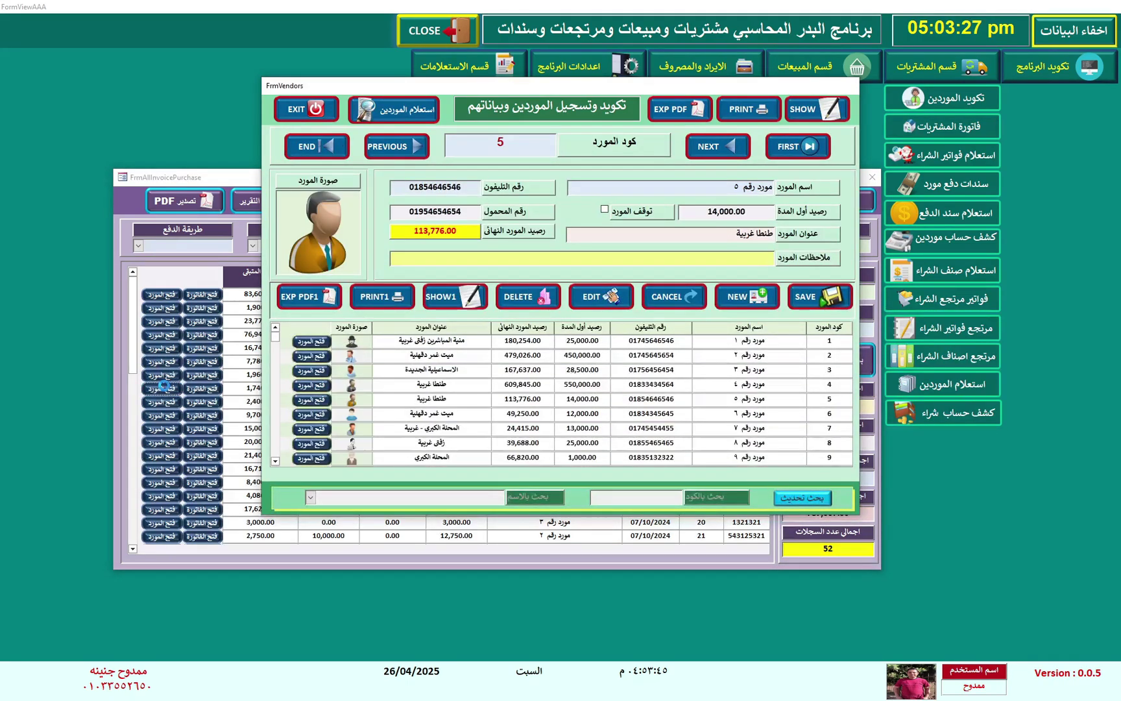
pyautogui.click(315, 110)
pyautogui.click(545, 381)
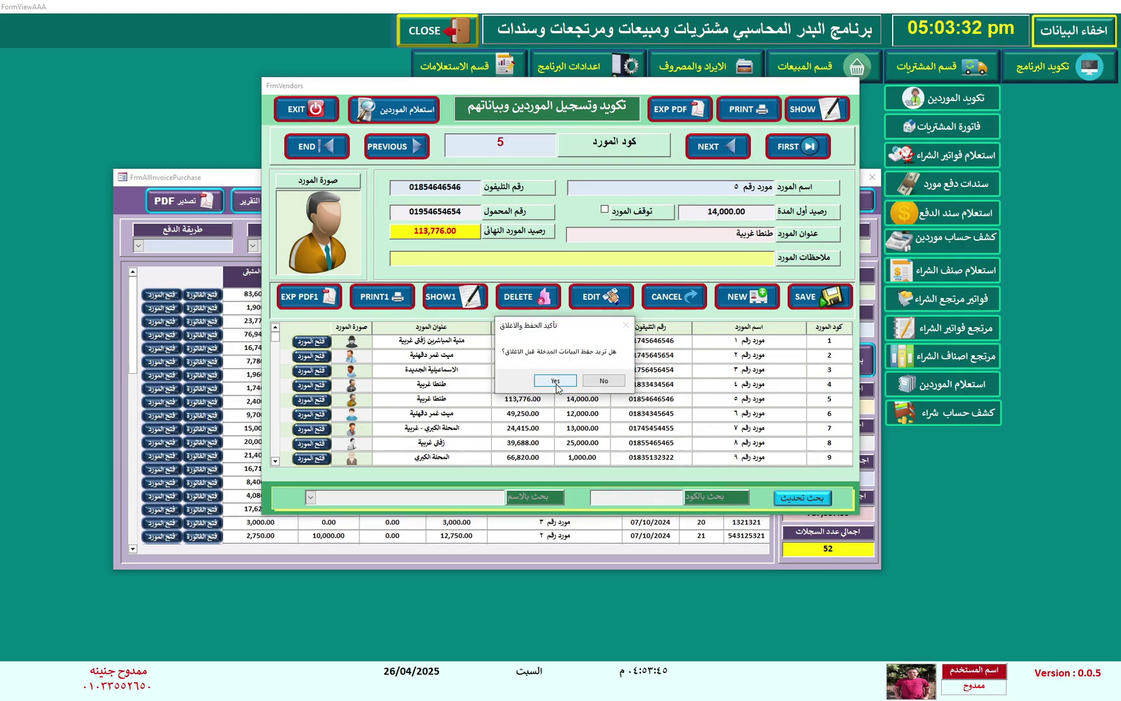
pyautogui.click(558, 385)
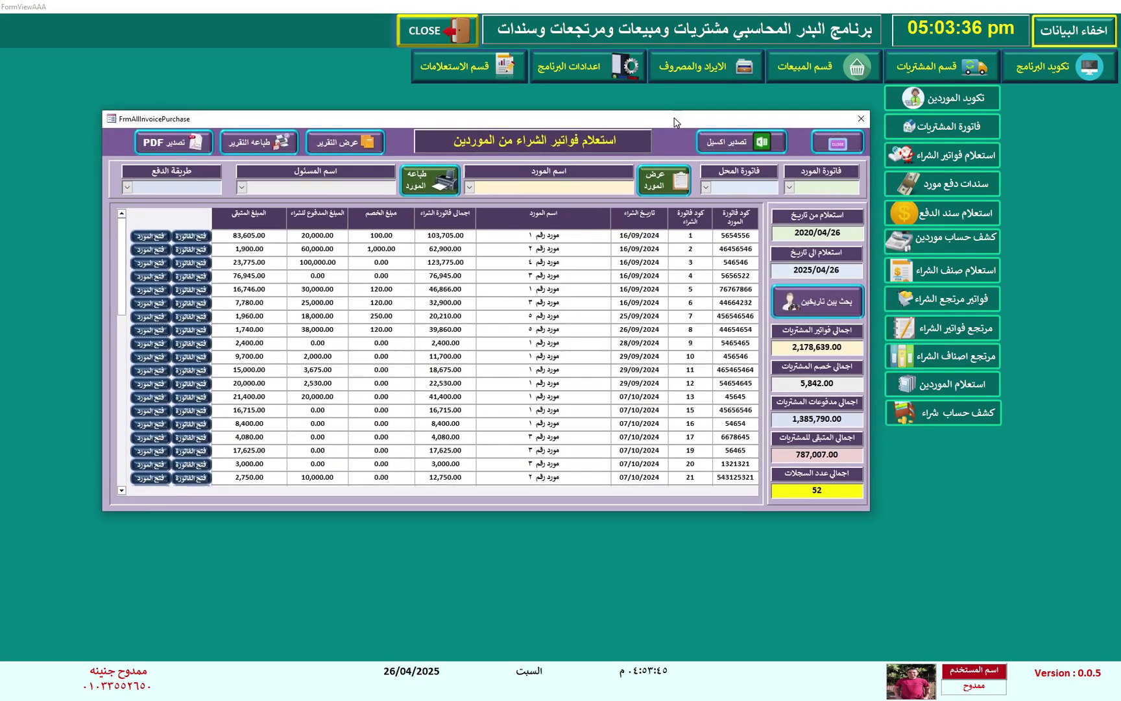
# Step: Filter the inquiry by supplier invoice 4654 and shop invoice 1, then show all invoices again
pyautogui.moveTo(686, 181); pyautogui.dragTo(686, 115)
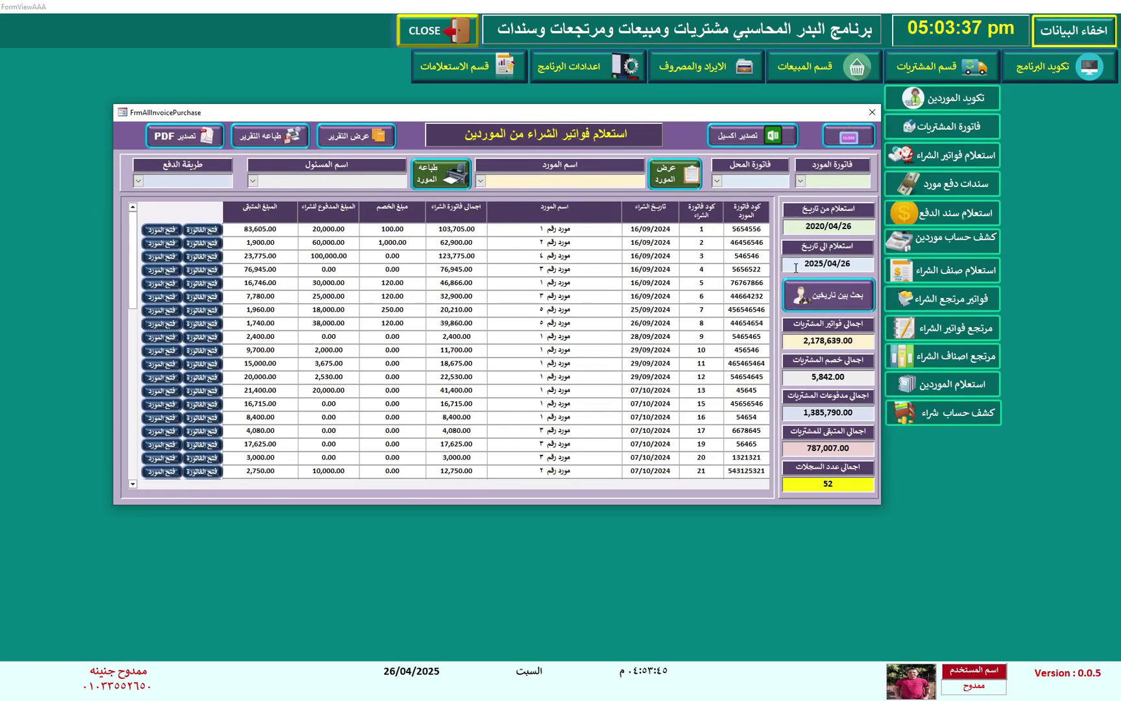
pyautogui.write('4654')
pyautogui.press('Return')
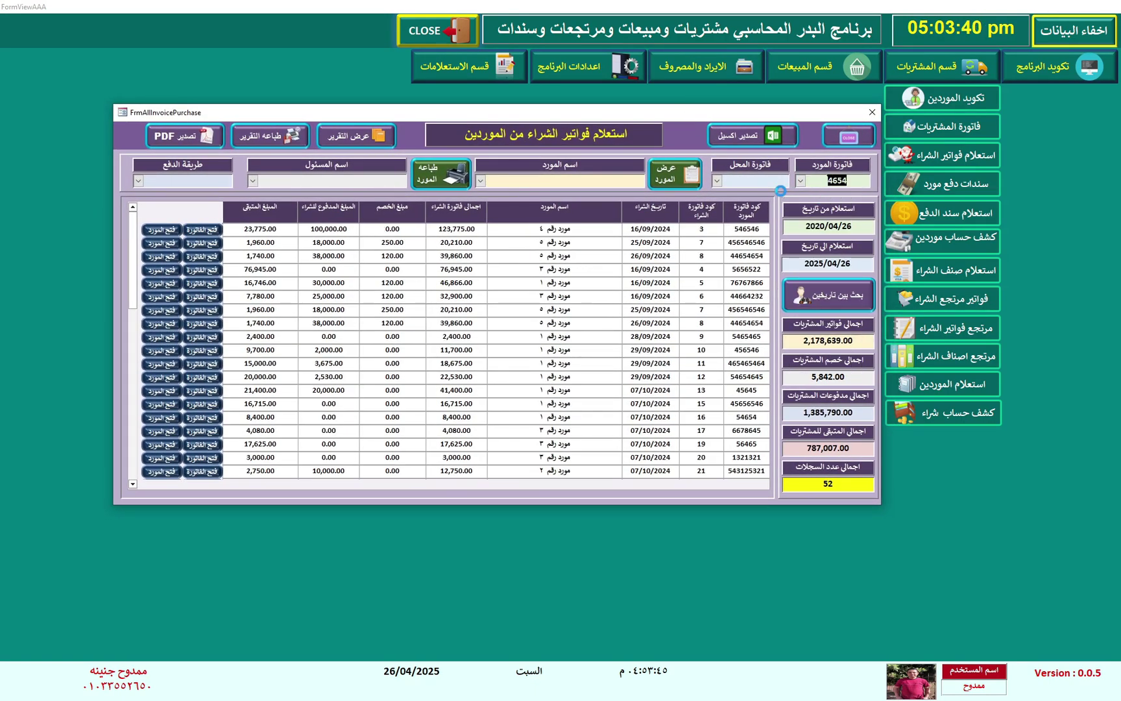
pyautogui.click(718, 181)
pyautogui.click(727, 193)
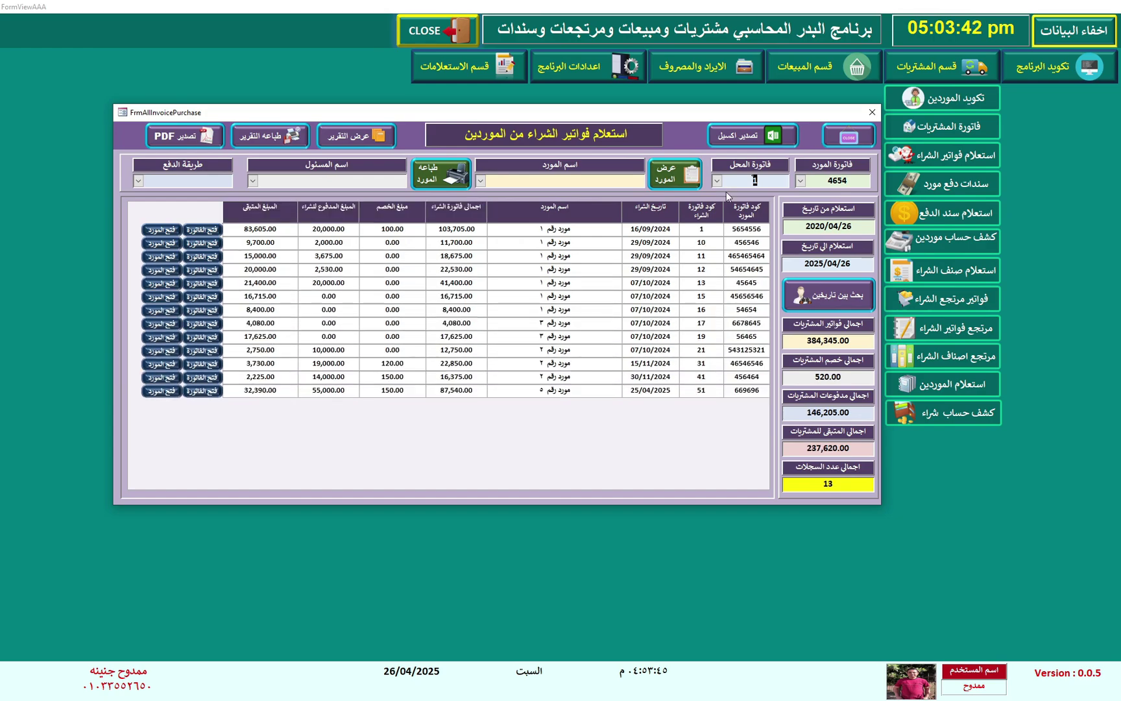
pyautogui.click(831, 295)
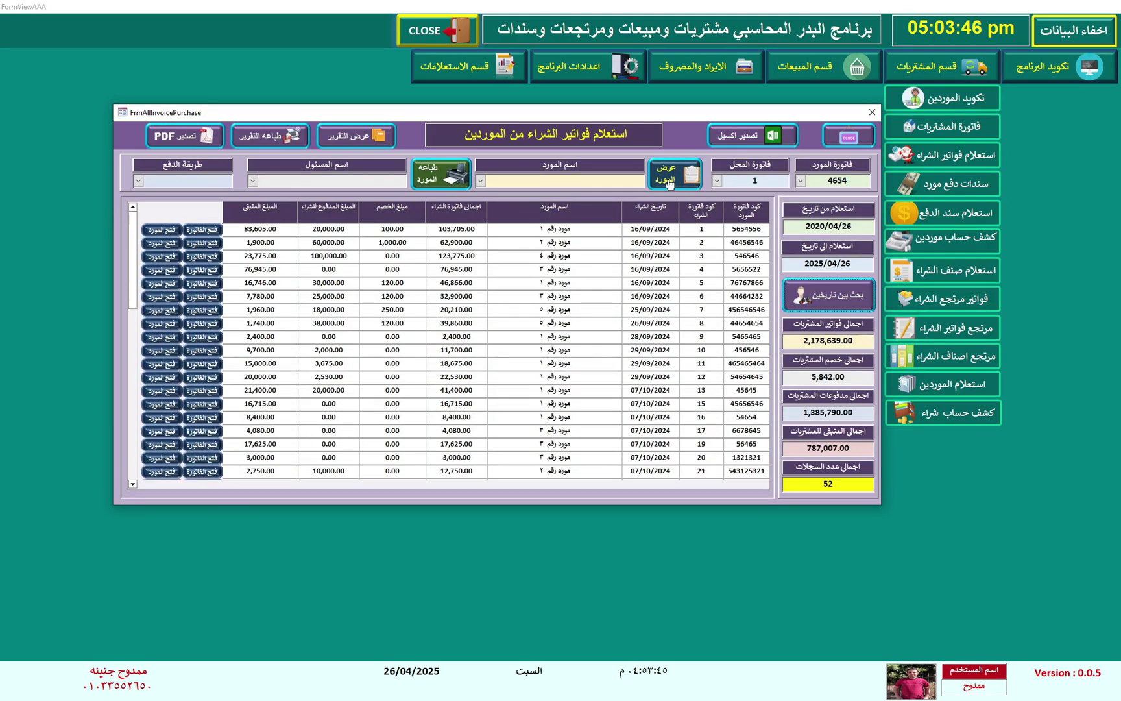
# Step: Preview the three-page all-invoices report to page 3, then check the empty per-supplier report
pyautogui.click(354, 134)
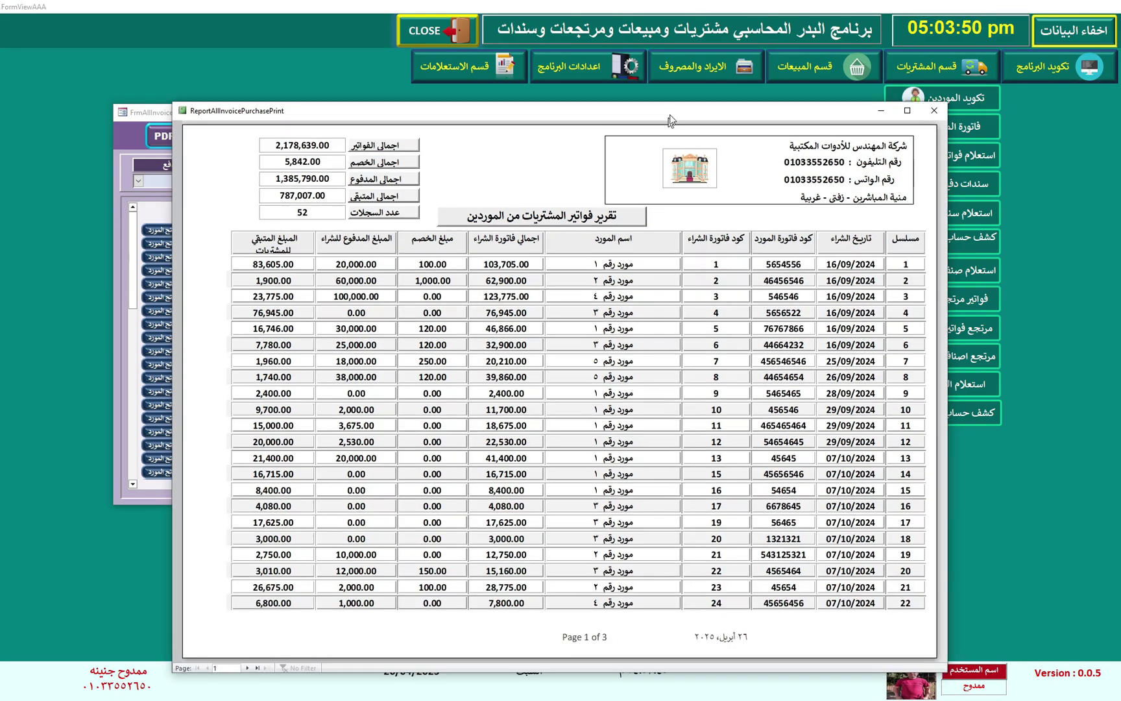
pyautogui.moveTo(668, 124); pyautogui.dragTo(663, 77)
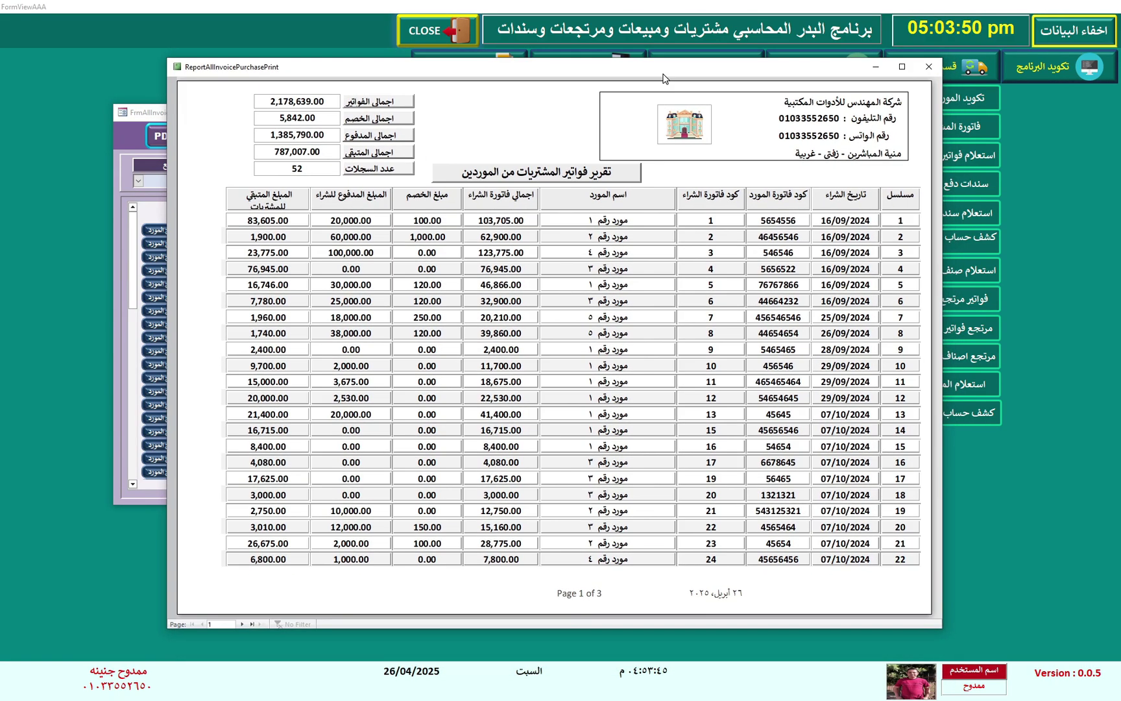
pyautogui.doubleClick(241, 624)
pyautogui.click(929, 66)
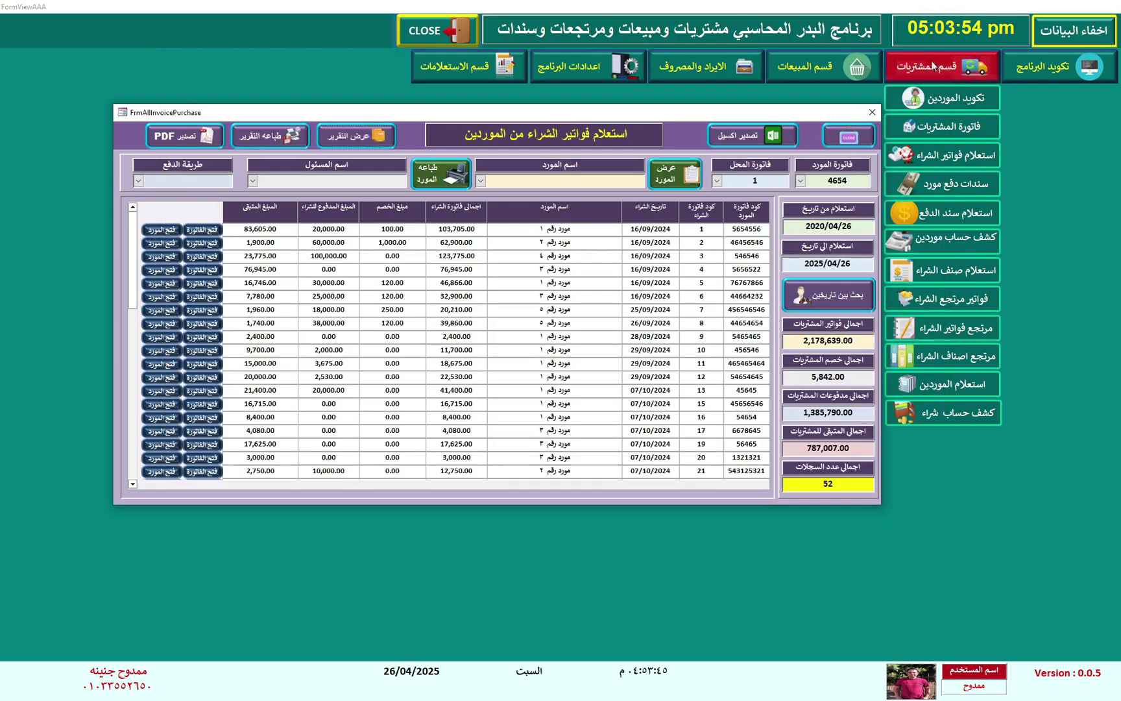
pyautogui.click(675, 174)
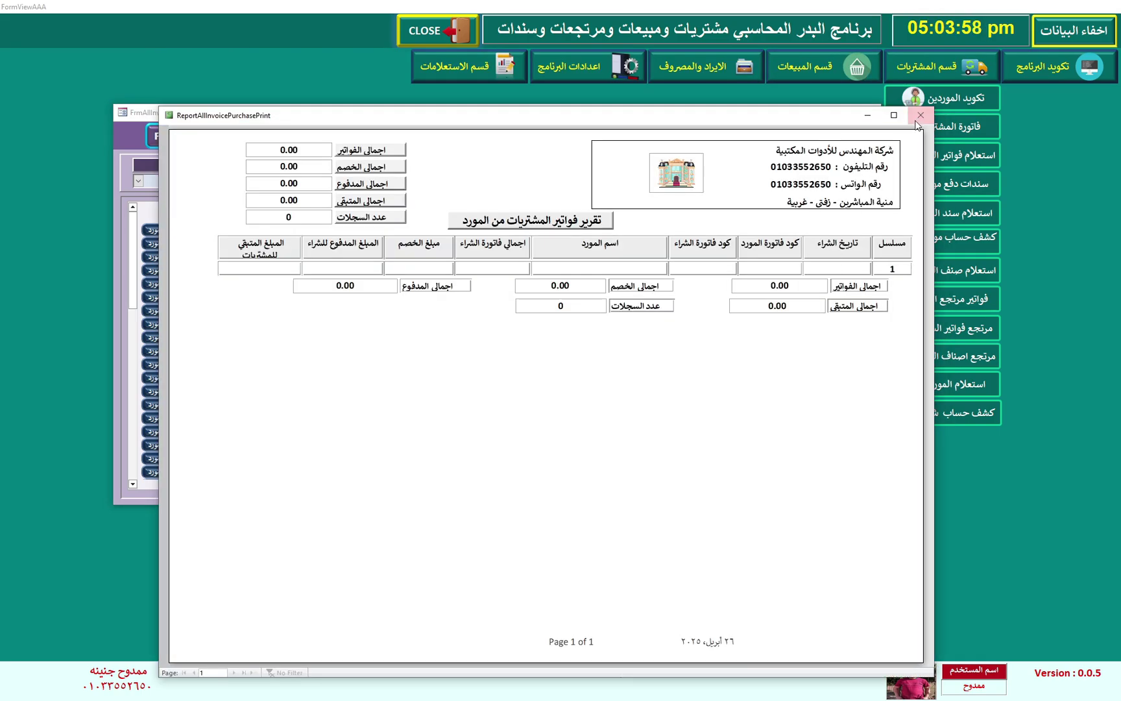
pyautogui.click(921, 114)
pyautogui.click(480, 181)
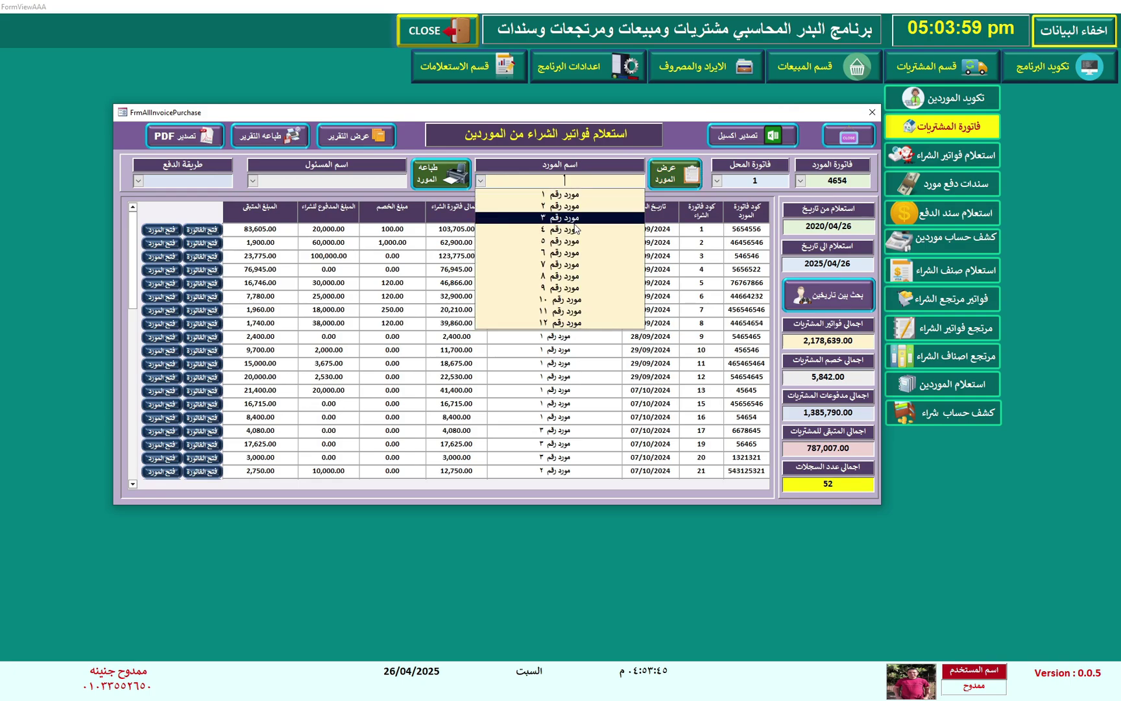
# Step: Filter to supplier مورد رقم ١٠ and preview its report of invoices 45 and 54 totalling 73,410.00
pyautogui.click(568, 299)
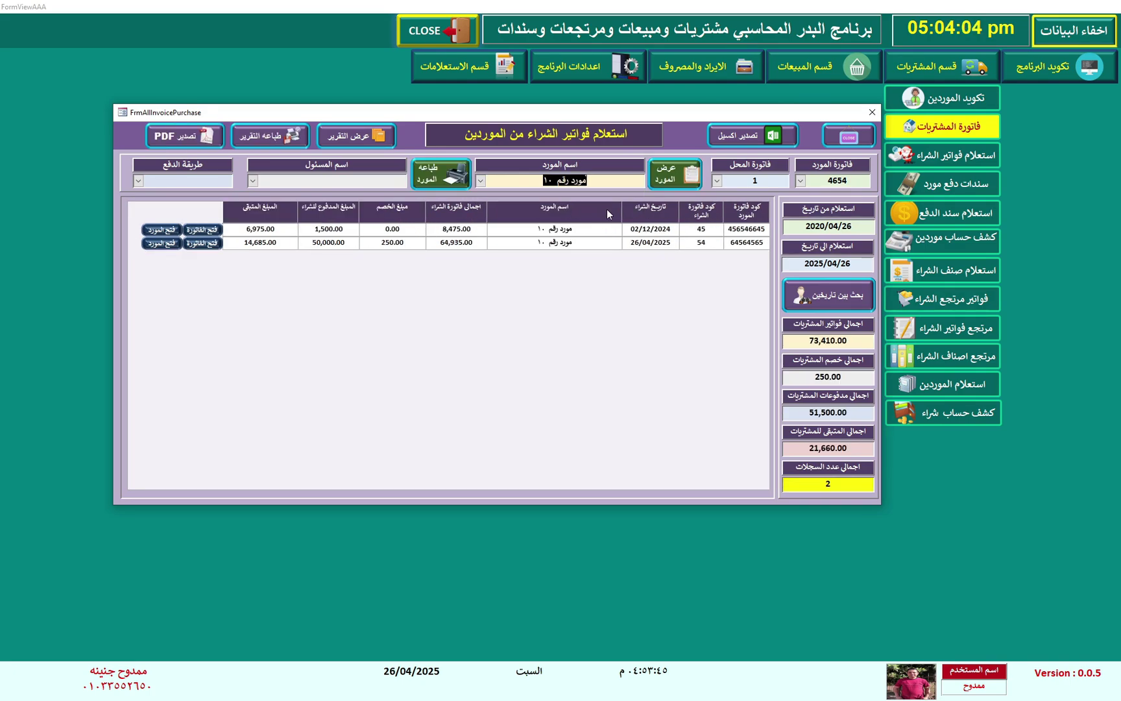
pyautogui.click(679, 185)
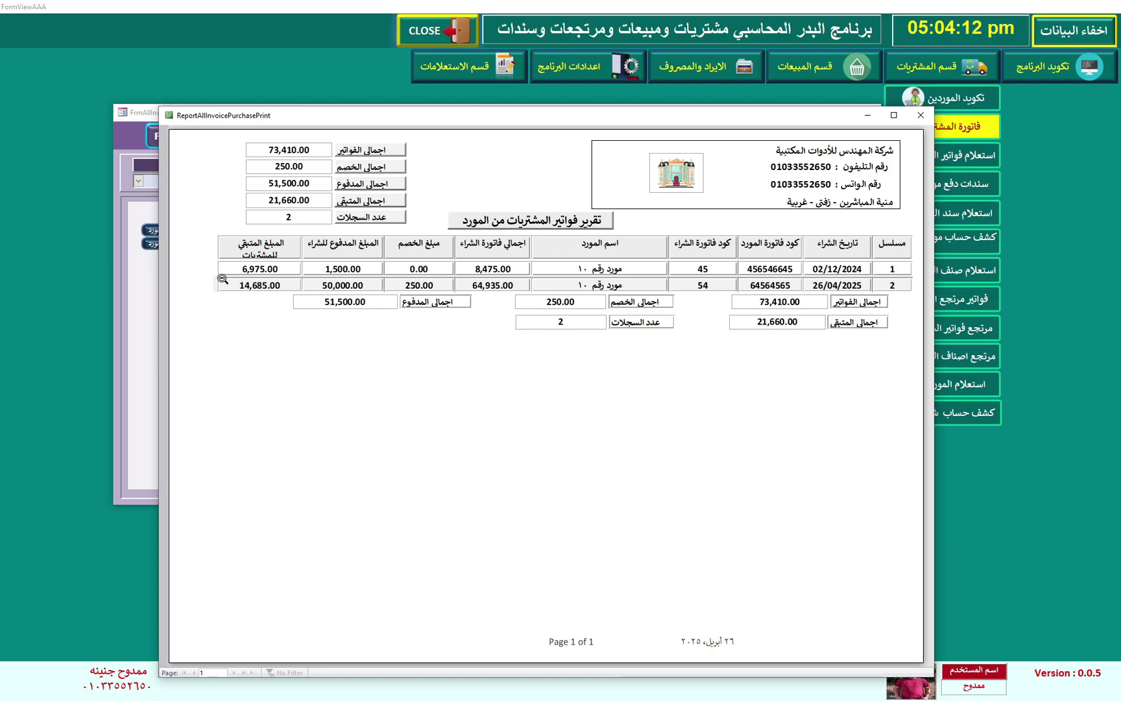
pyautogui.click(921, 114)
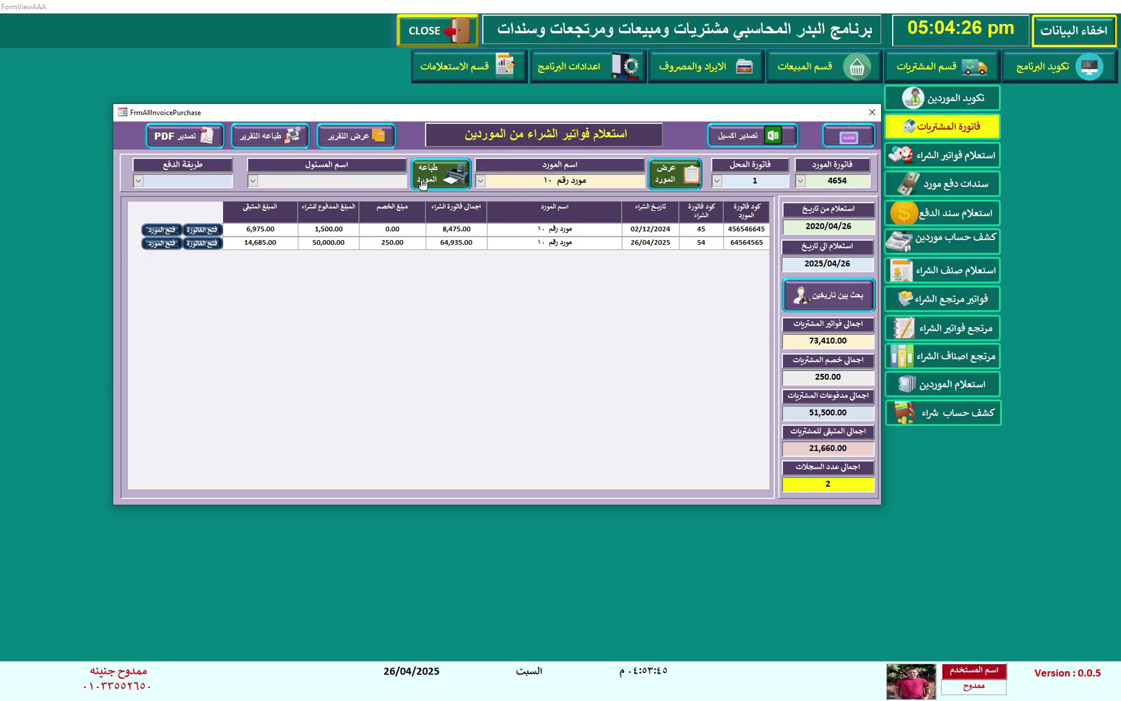
pyautogui.click(672, 185)
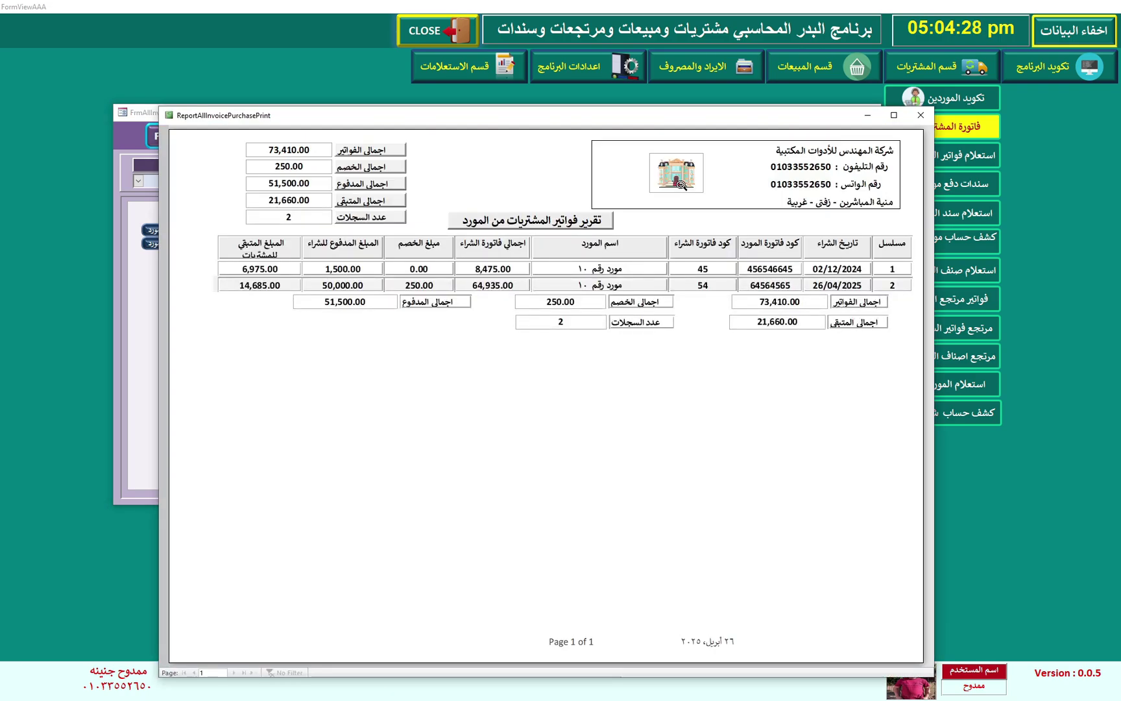
# Step: Close the report and filter invoices to responsible مسئول رقم ١ with اجل payment
pyautogui.click(923, 116)
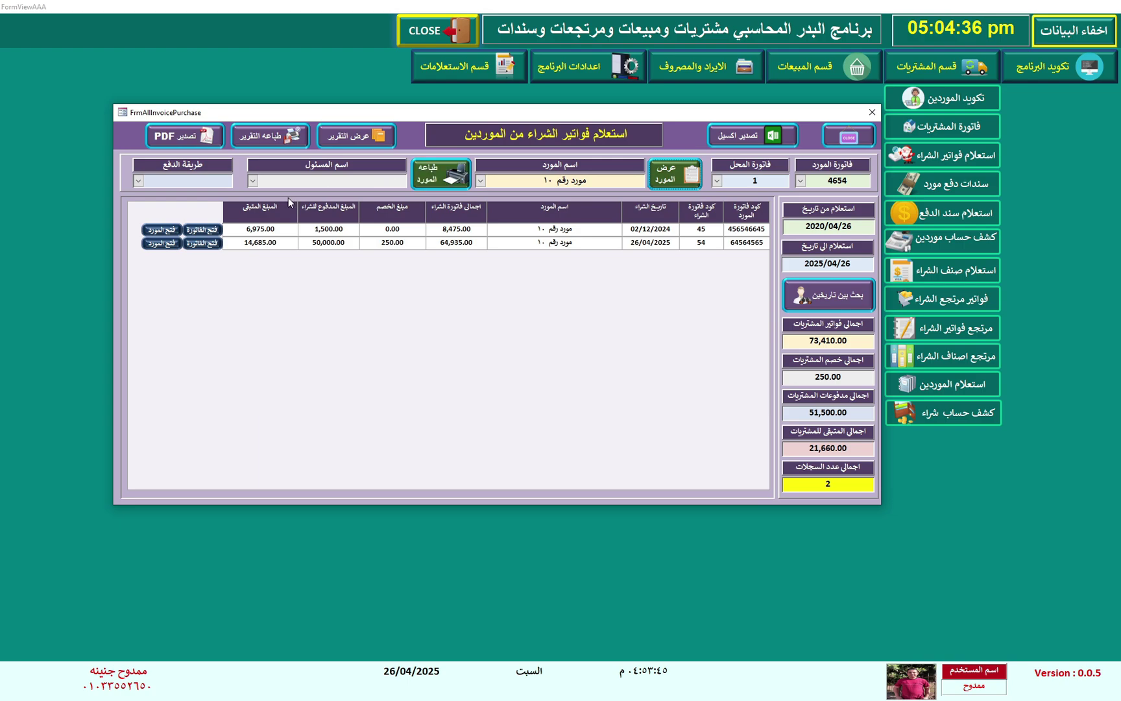
pyautogui.click(253, 181)
pyautogui.click(286, 194)
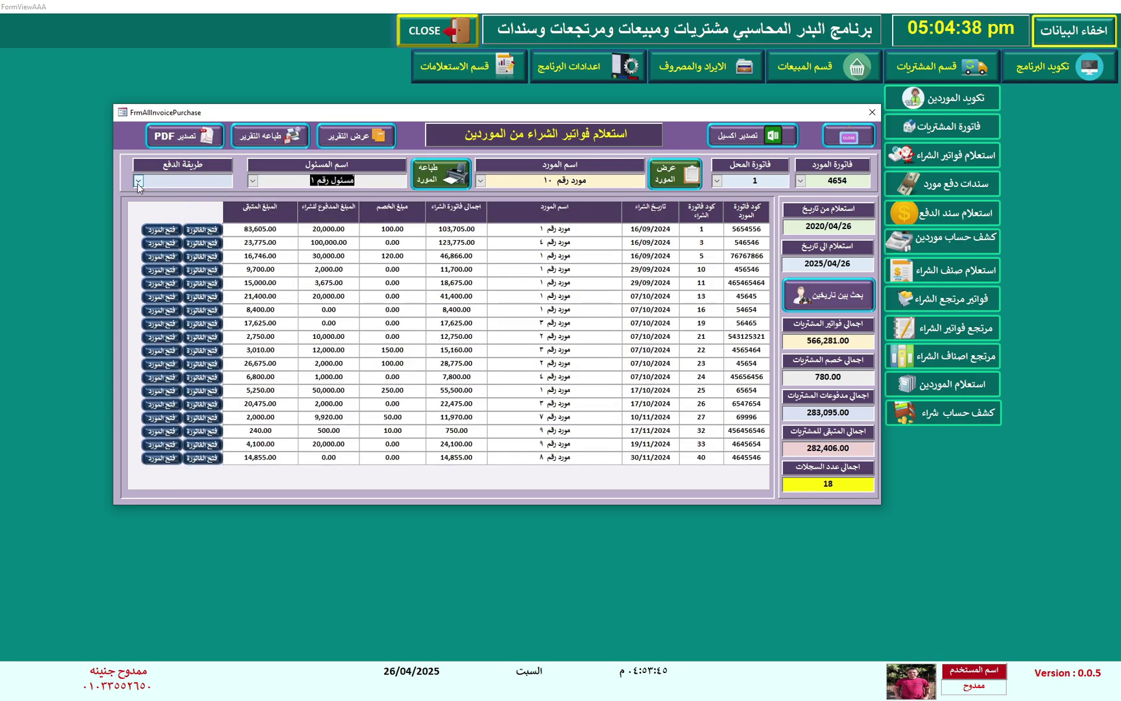
pyautogui.click(138, 181)
pyautogui.click(183, 206)
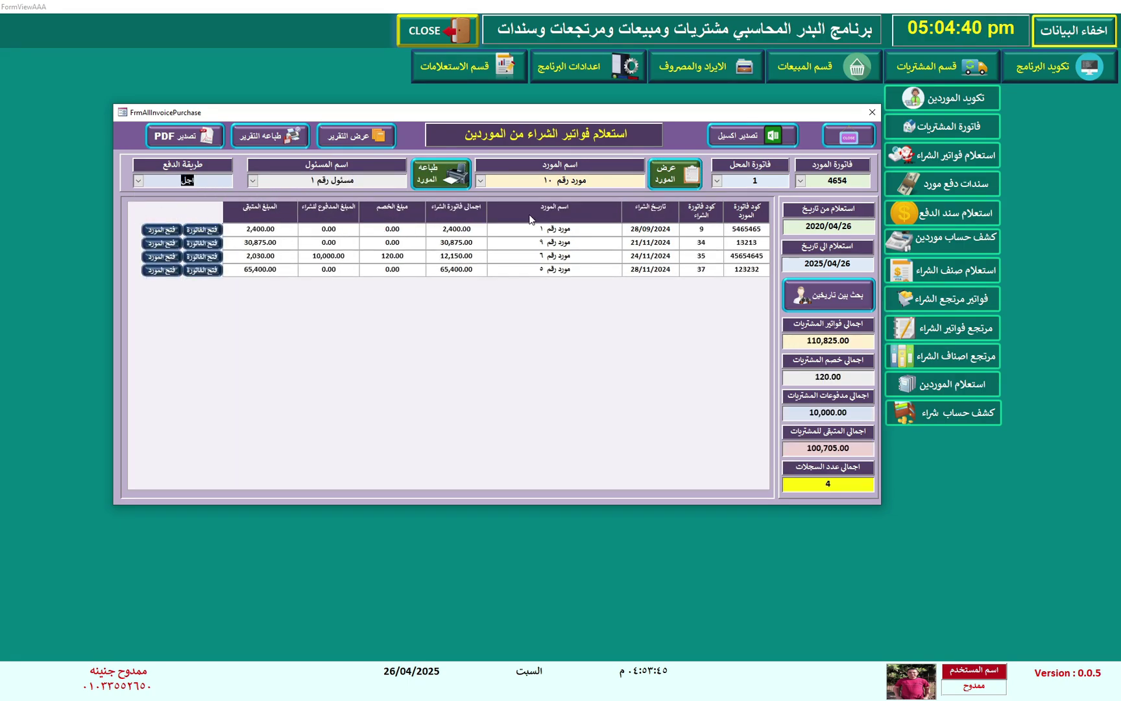
# Step: Start an Excel export, cancel it, and close the purchase-invoice inquiry
pyautogui.click(759, 141)
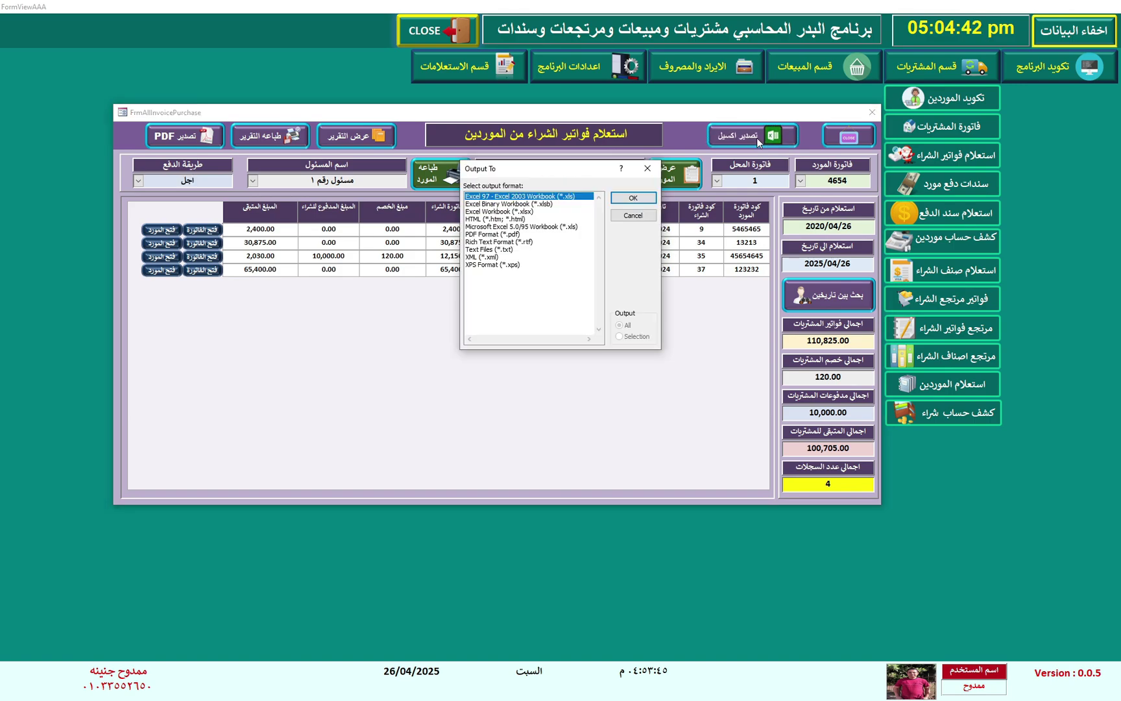
pyautogui.click(657, 164)
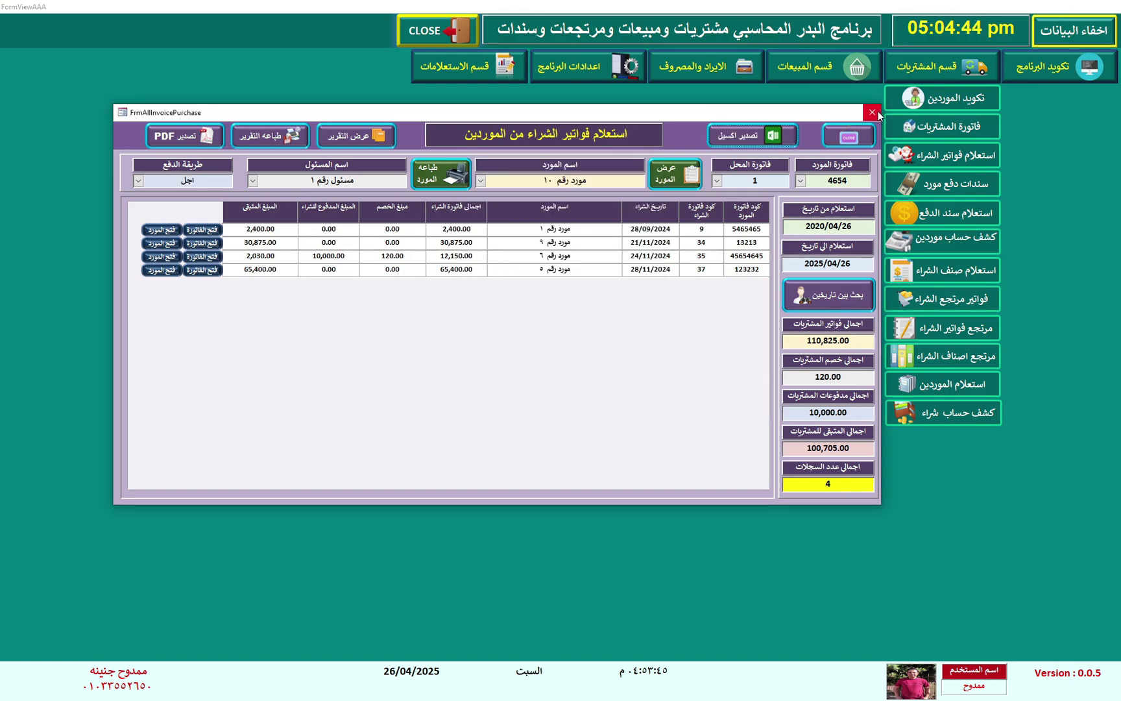
pyautogui.click(846, 136)
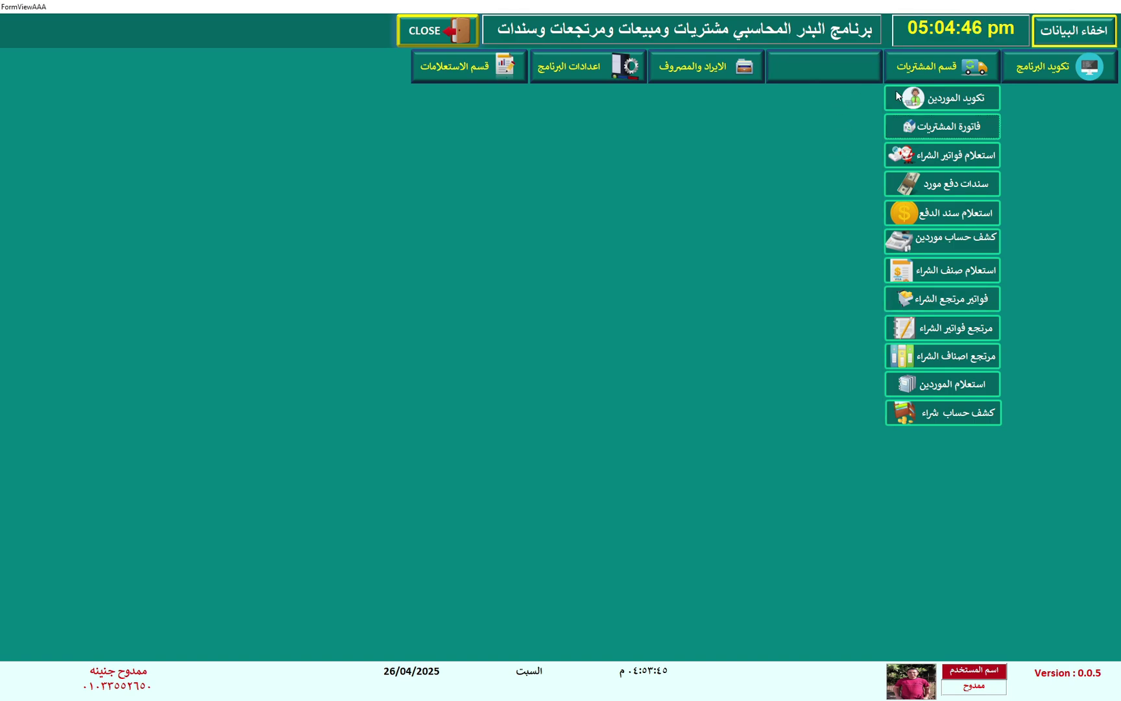
# Step: Open the purchased-items inquiry (17 items, 87,410.00) and close the empty new purchase invoice
pyautogui.click(923, 126)
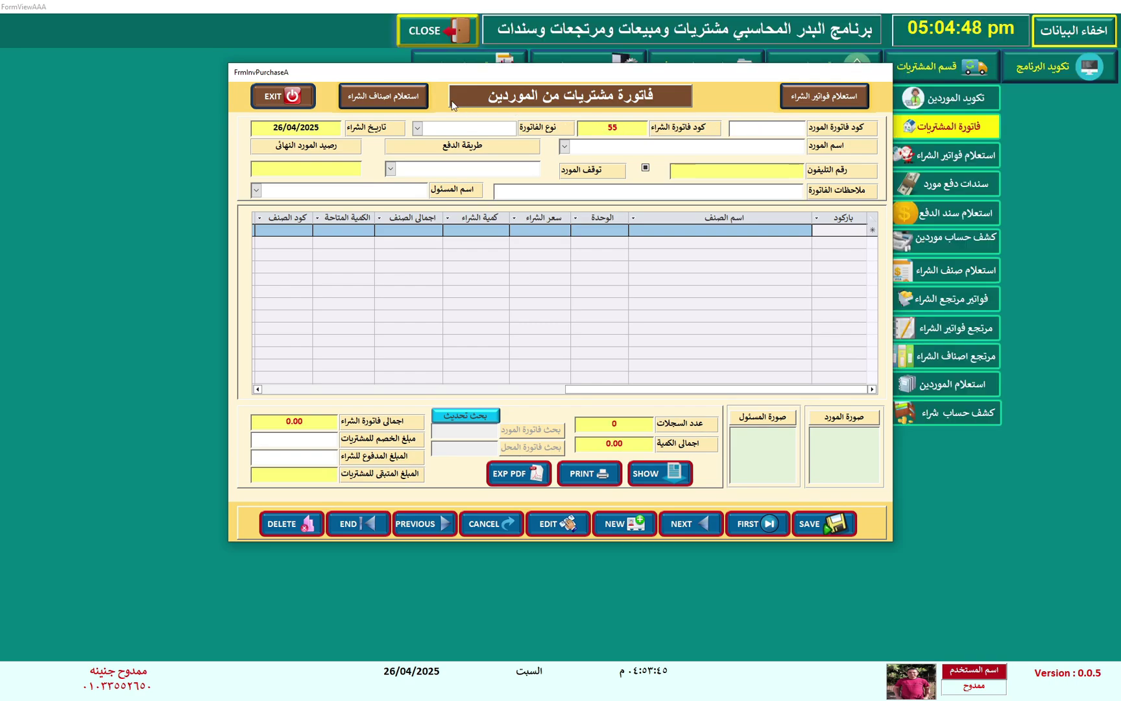
pyautogui.click(397, 106)
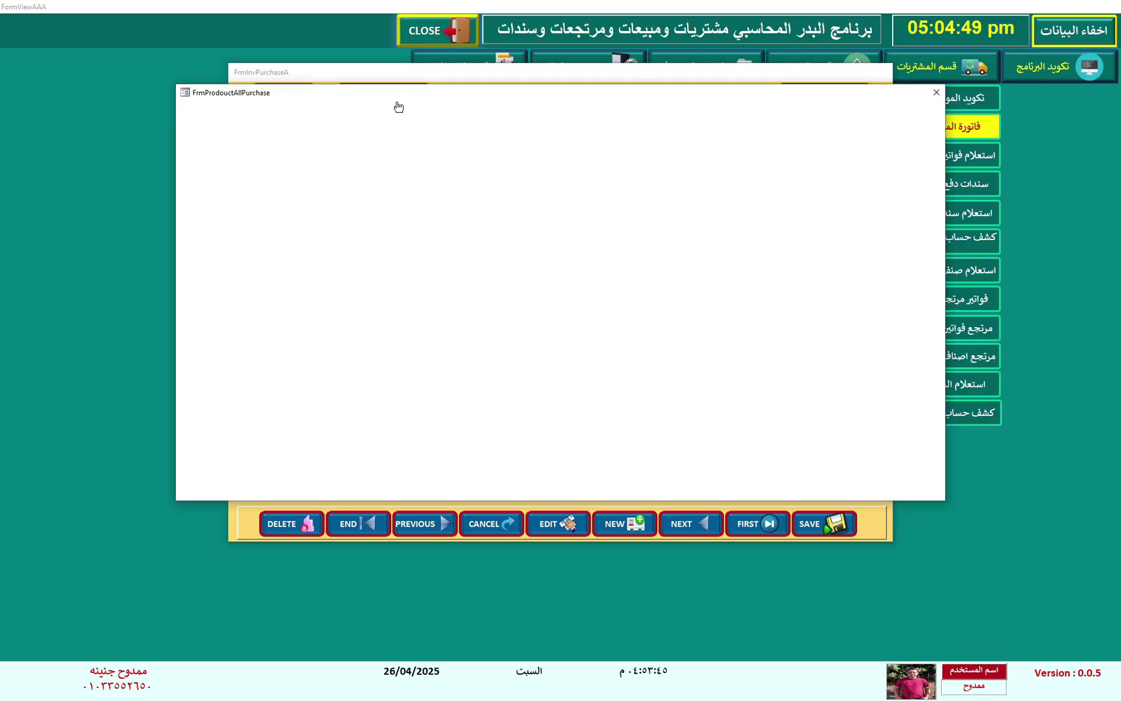
pyautogui.click(706, 80)
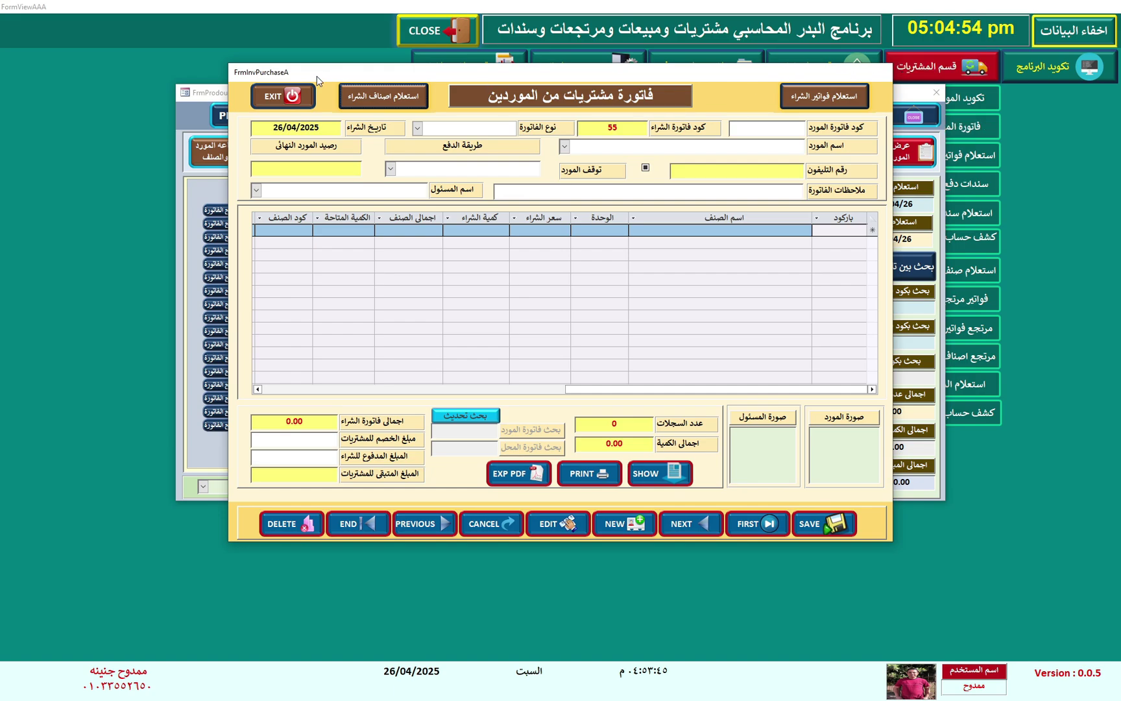
pyautogui.click(283, 96)
pyautogui.click(543, 379)
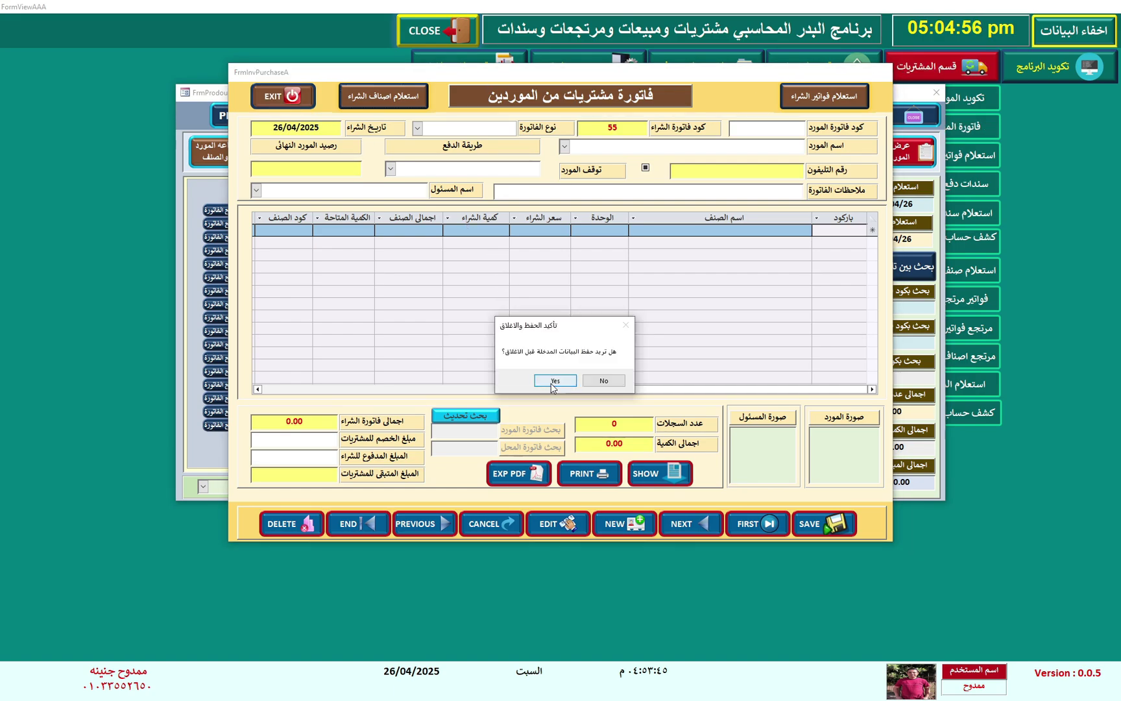
pyautogui.click(553, 381)
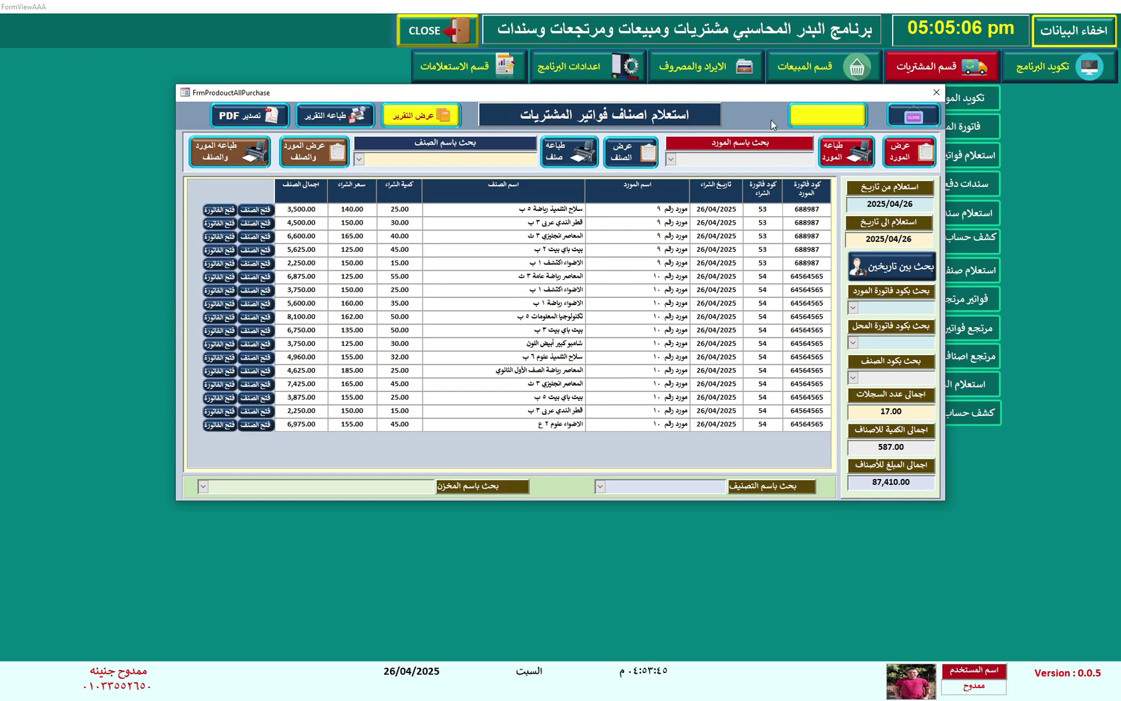
# Step: Preview the items report, search dates from 2020/04/26, and filter to shop invoice code 2
pyautogui.click(452, 115)
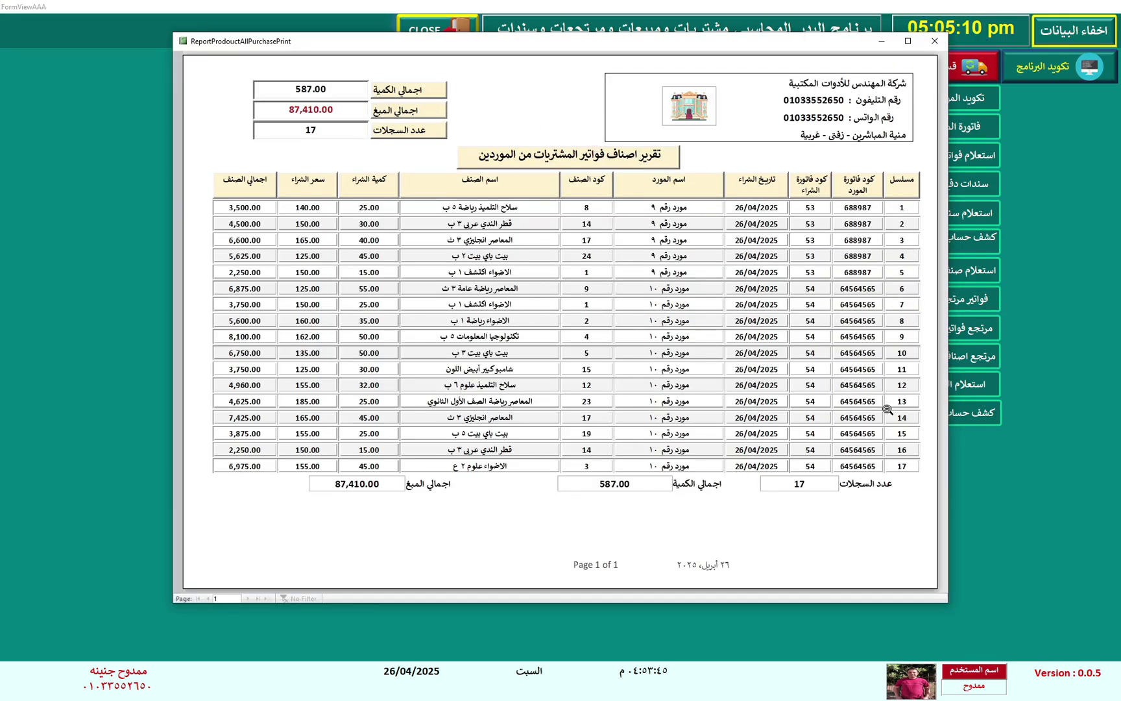
pyautogui.click(933, 42)
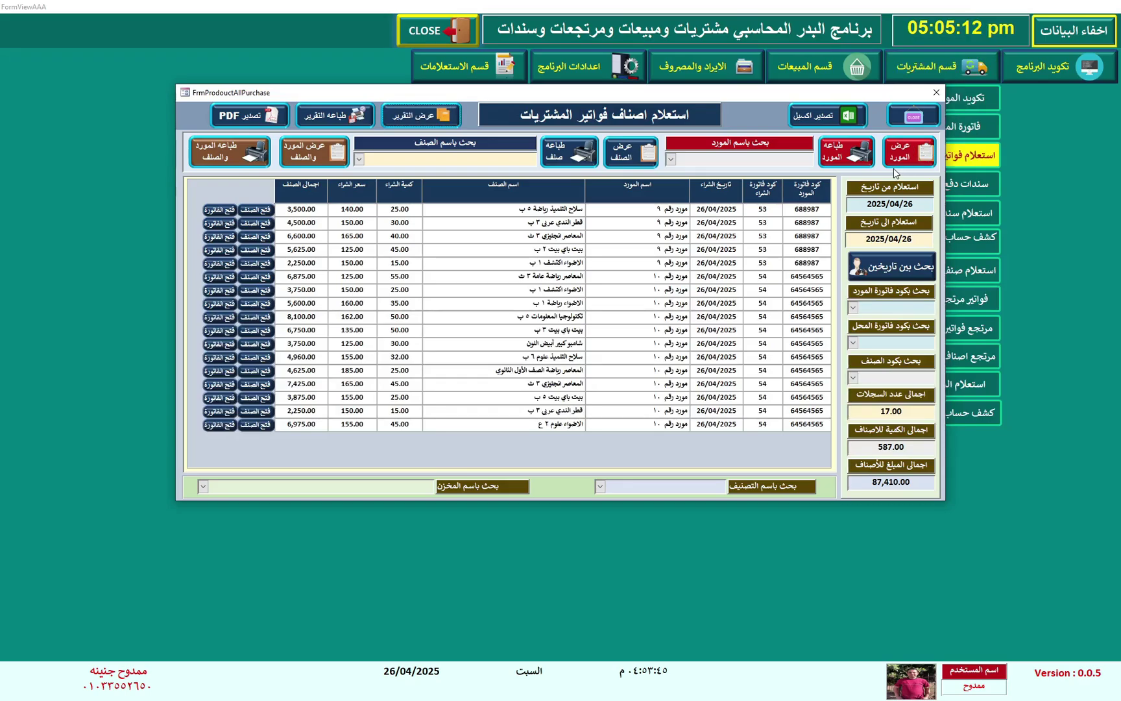
pyautogui.click(884, 204)
pyautogui.write('0')
pyautogui.click(902, 265)
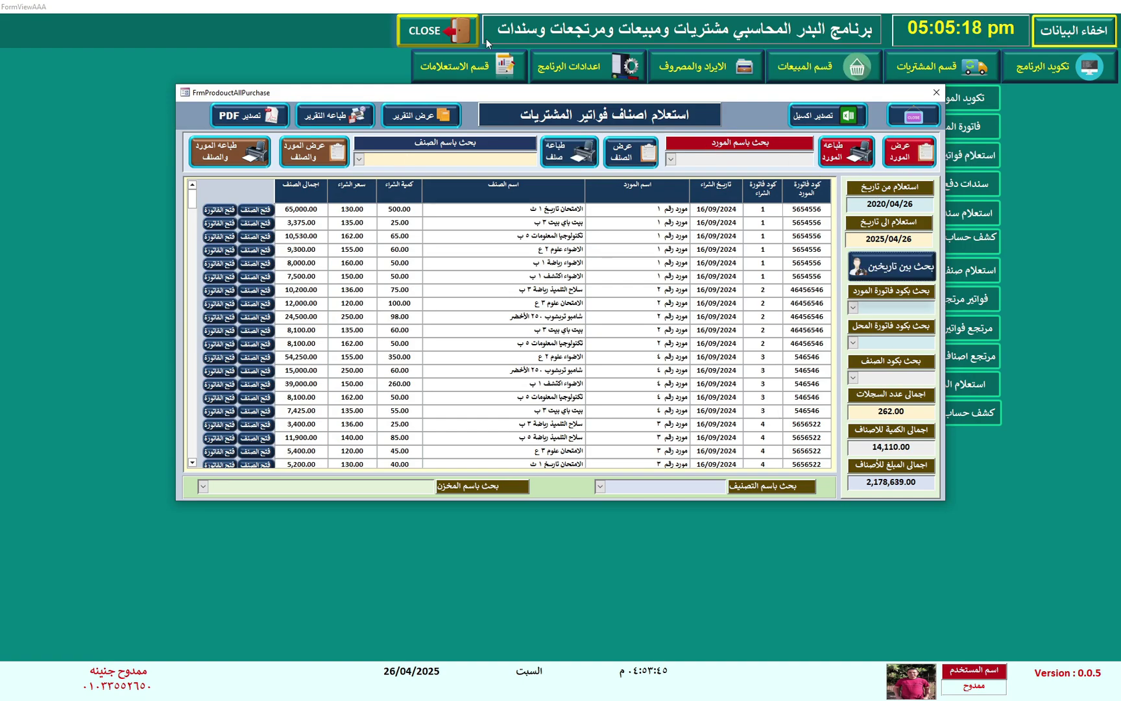
pyautogui.click(857, 308)
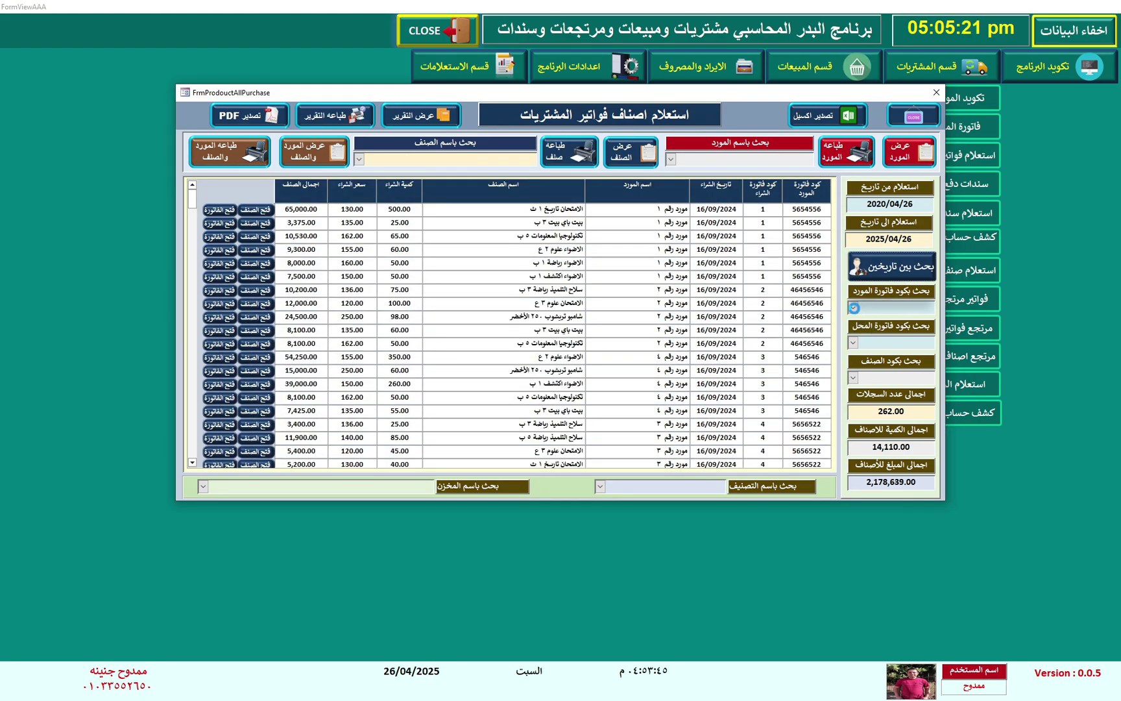
pyautogui.click(854, 343)
pyautogui.click(869, 365)
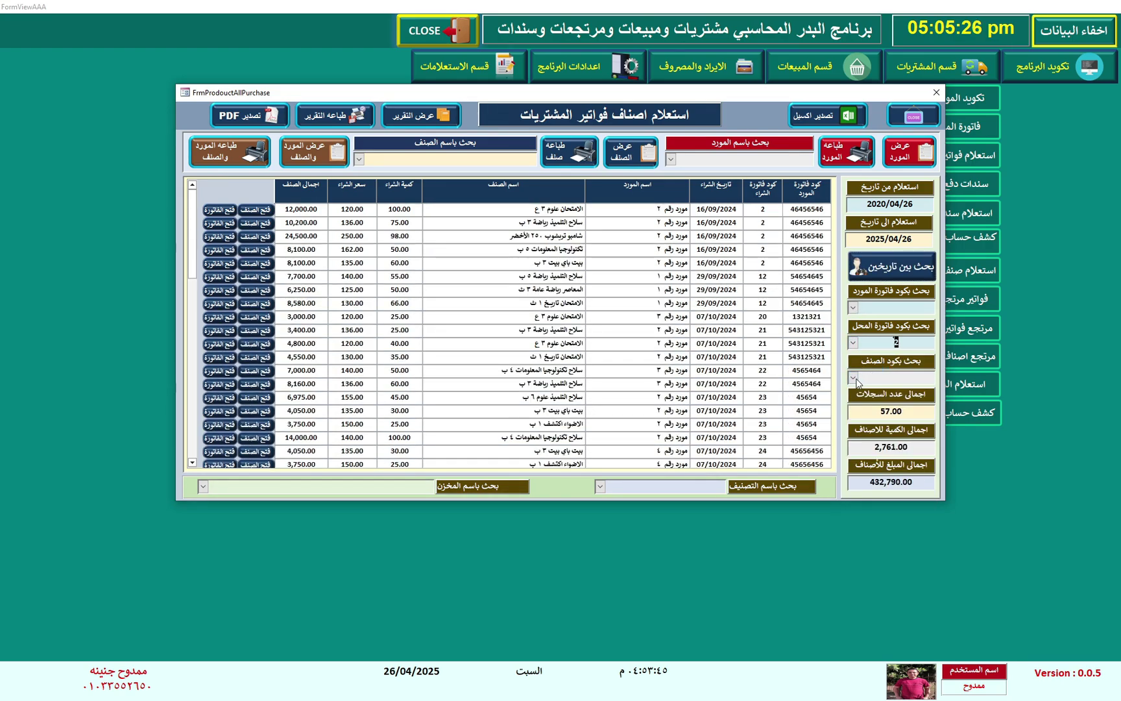
# Step: Filter the inquiry to item code 4 and supplier invoice 546546
pyautogui.click(853, 377)
pyautogui.click(896, 430)
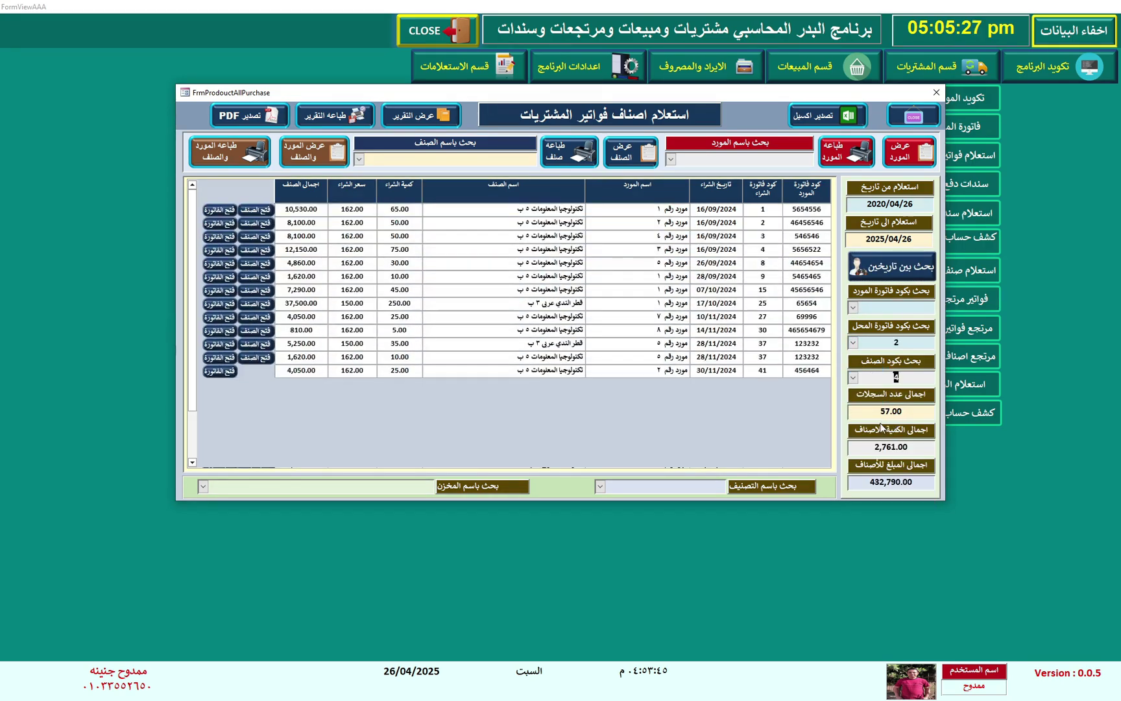
pyautogui.click(854, 306)
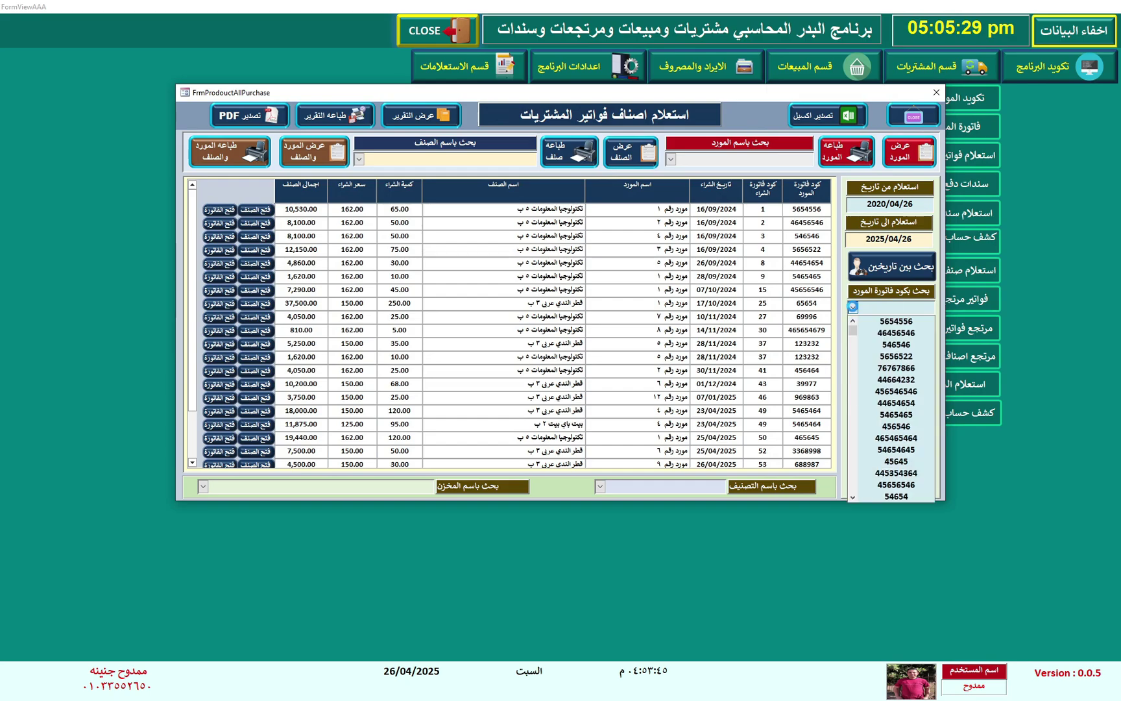
pyautogui.click(896, 345)
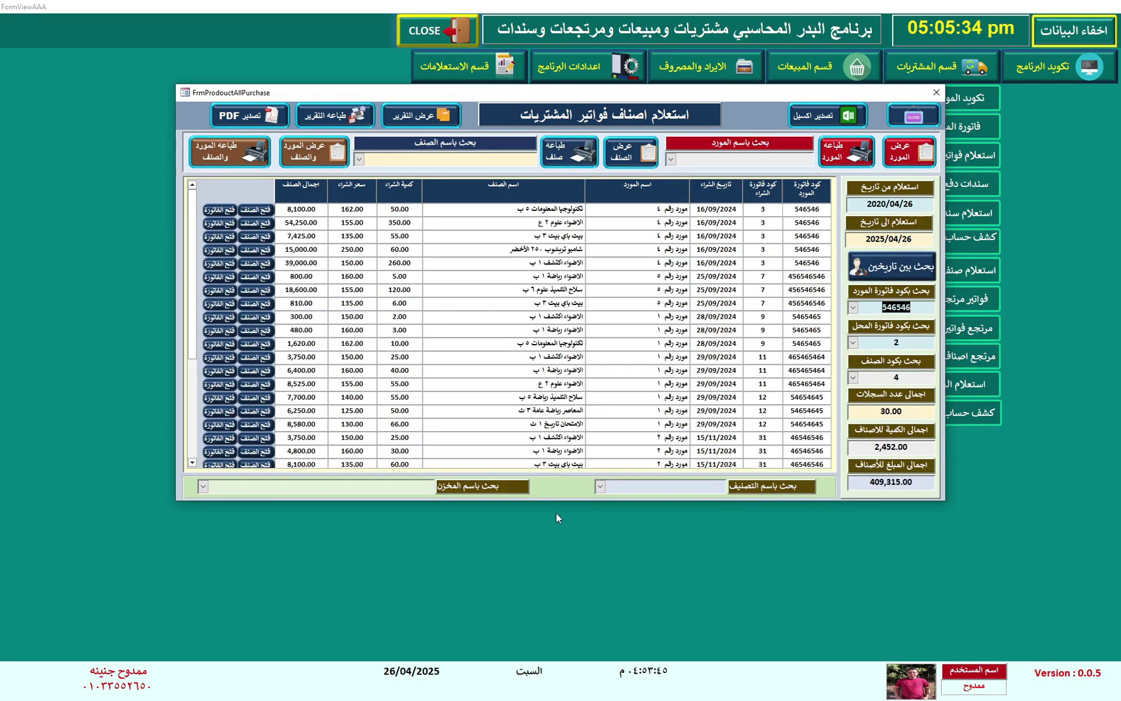
# Step: Narrow to category قطر الندي and warehouse مخزن رقم ٢ فرعي للشركة, then preview the supplier report
pyautogui.click(600, 486)
pyautogui.click(633, 499)
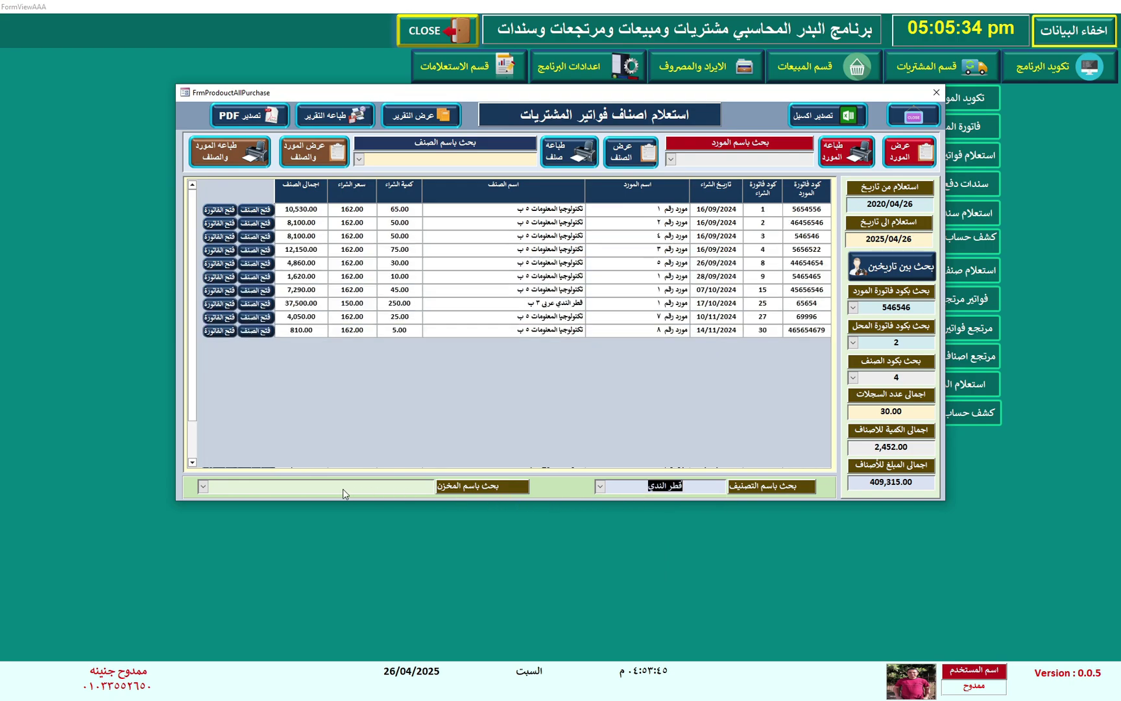
pyautogui.click(203, 486)
pyautogui.click(332, 512)
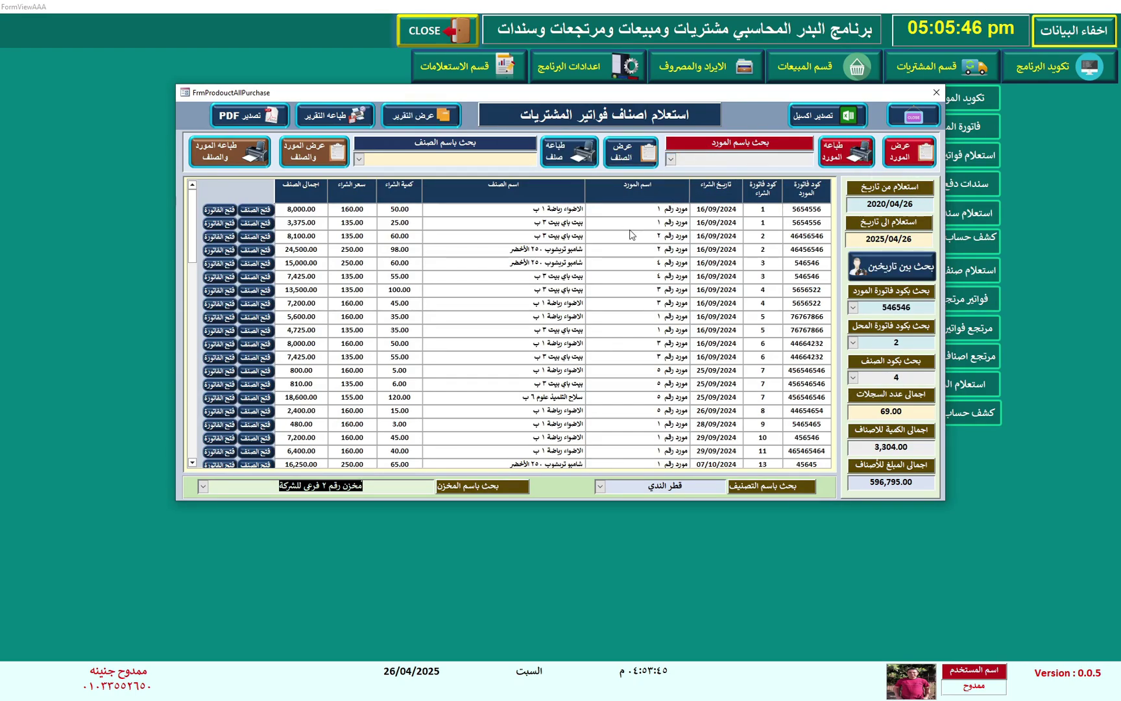
pyautogui.click(912, 153)
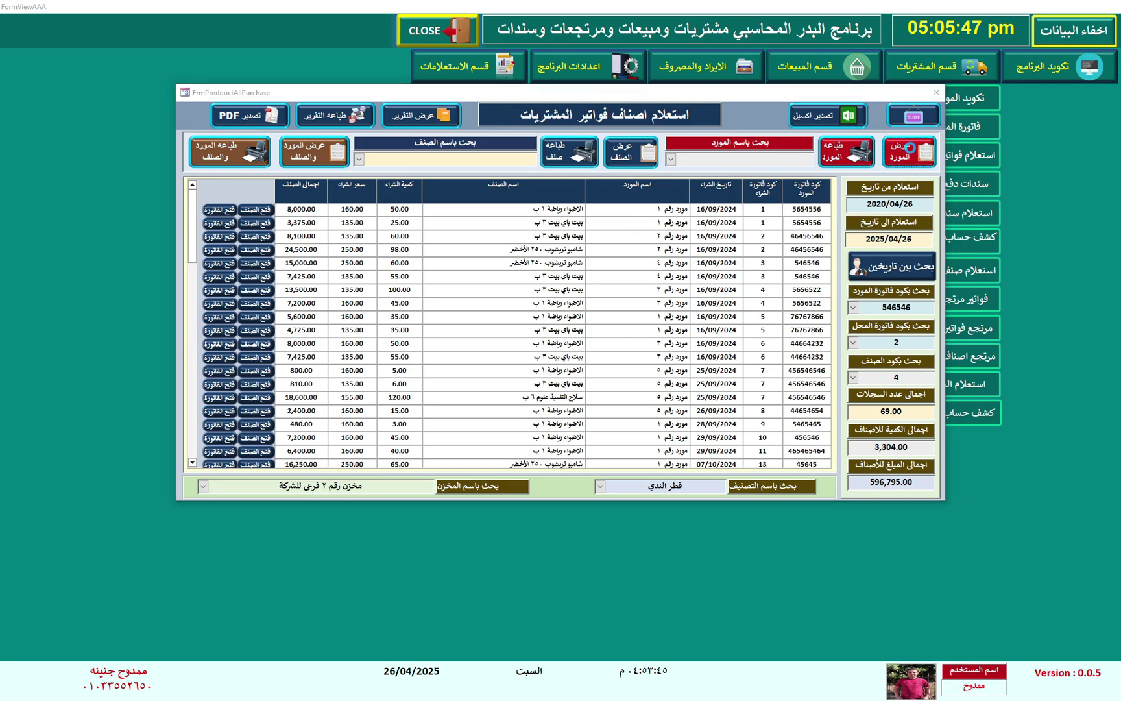
# Step: Filter to supplier مورد رقم ٥ and page through both pages of its purchases report
pyautogui.click(935, 41)
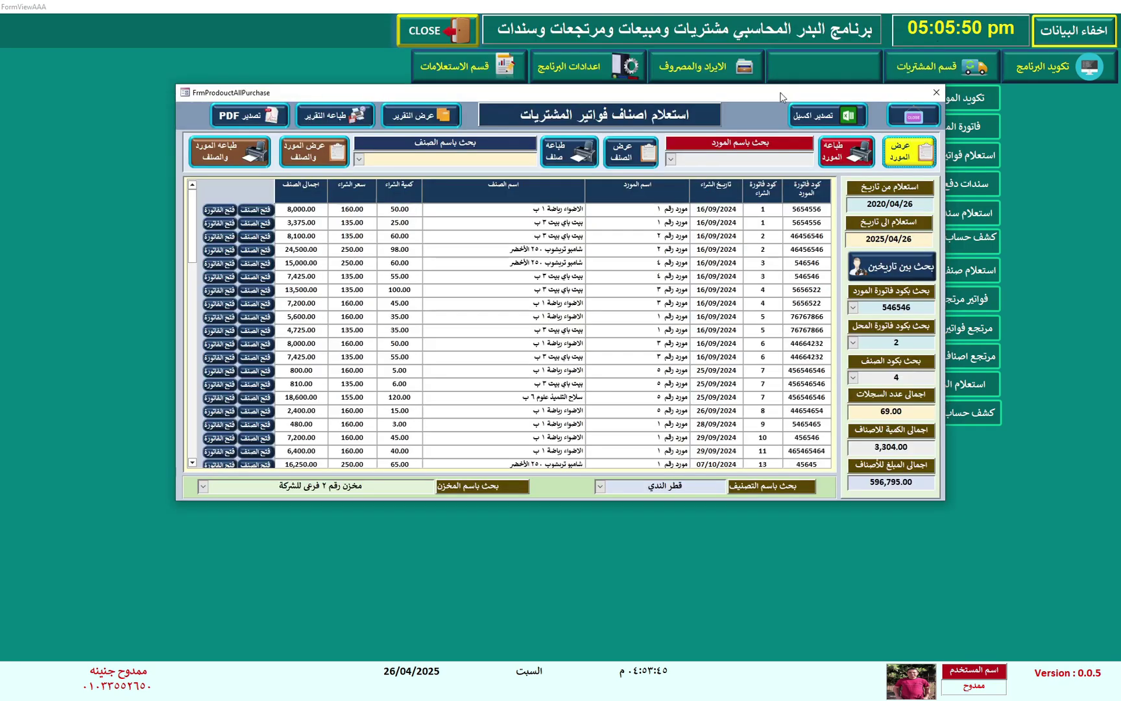
pyautogui.click(672, 159)
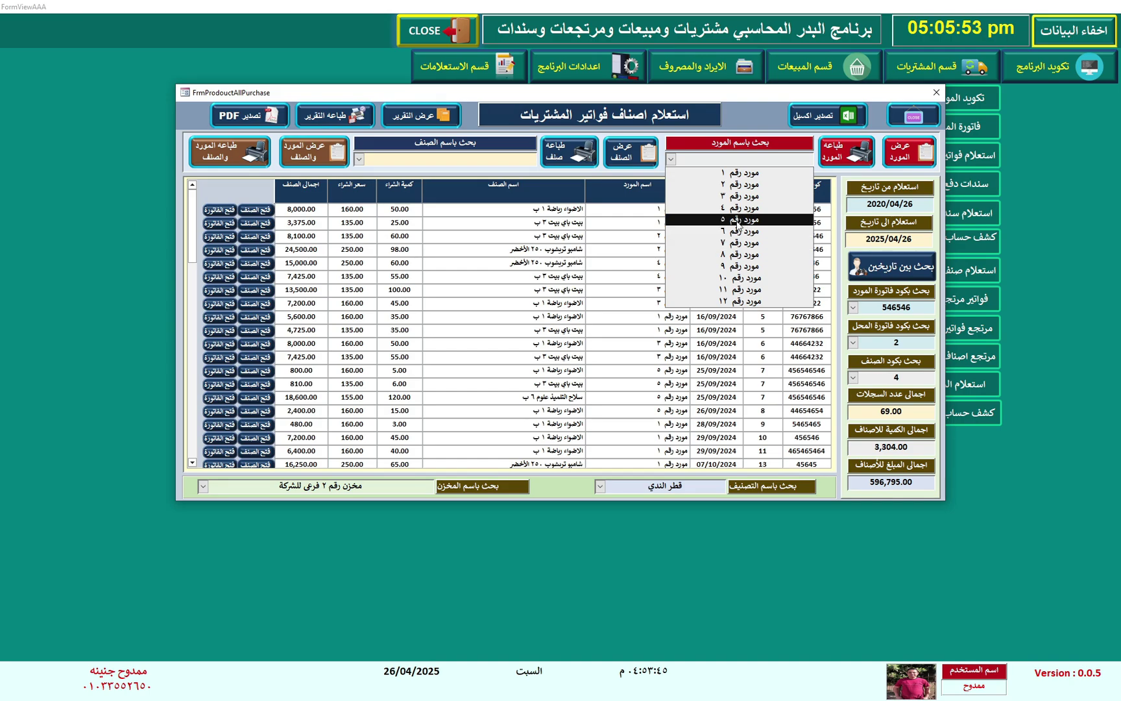
pyautogui.click(739, 220)
pyautogui.click(901, 161)
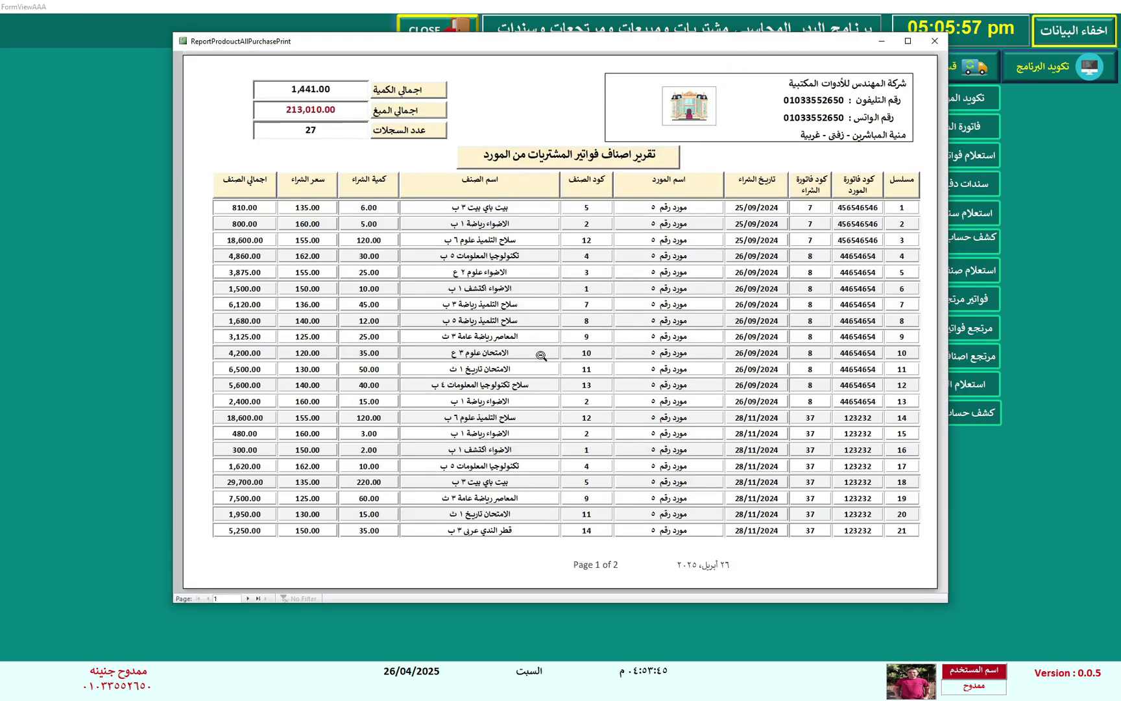
pyautogui.click(247, 598)
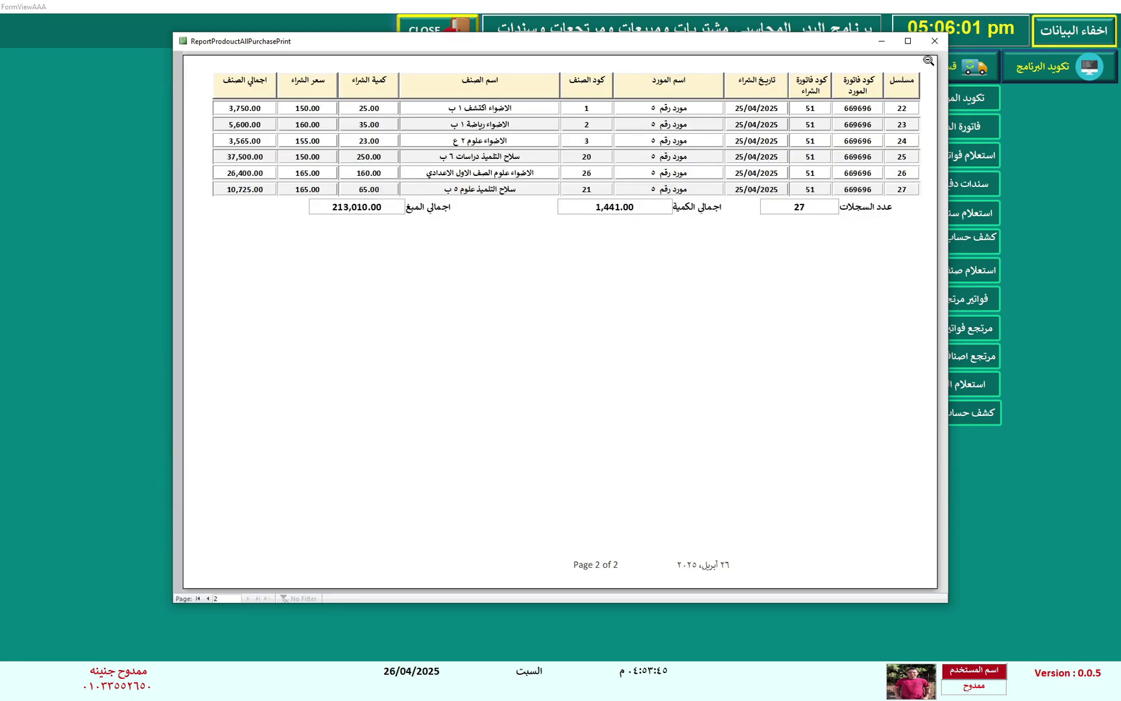
pyautogui.click(935, 41)
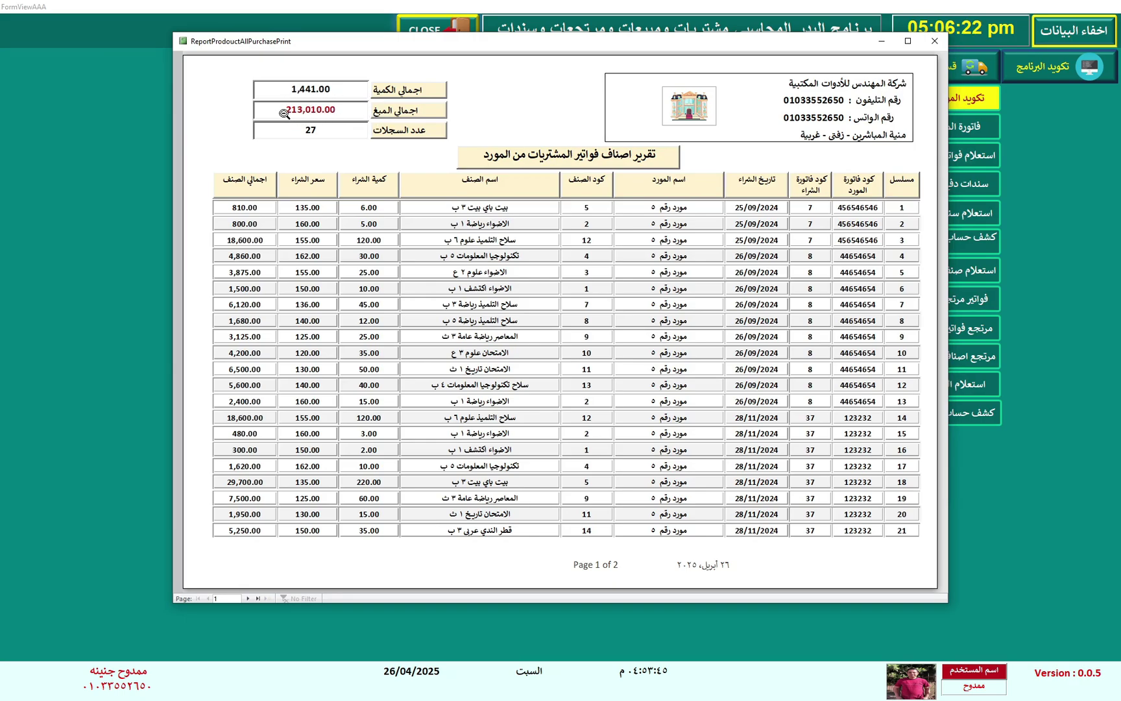
pyautogui.click(257, 598)
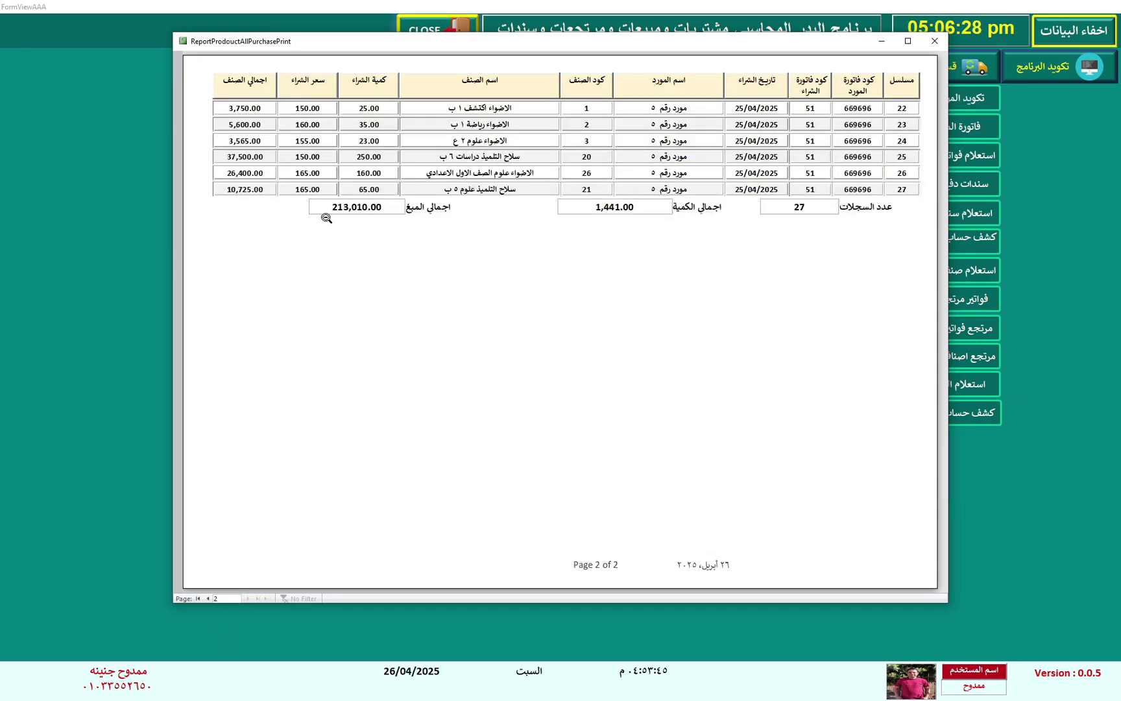
pyautogui.click(934, 40)
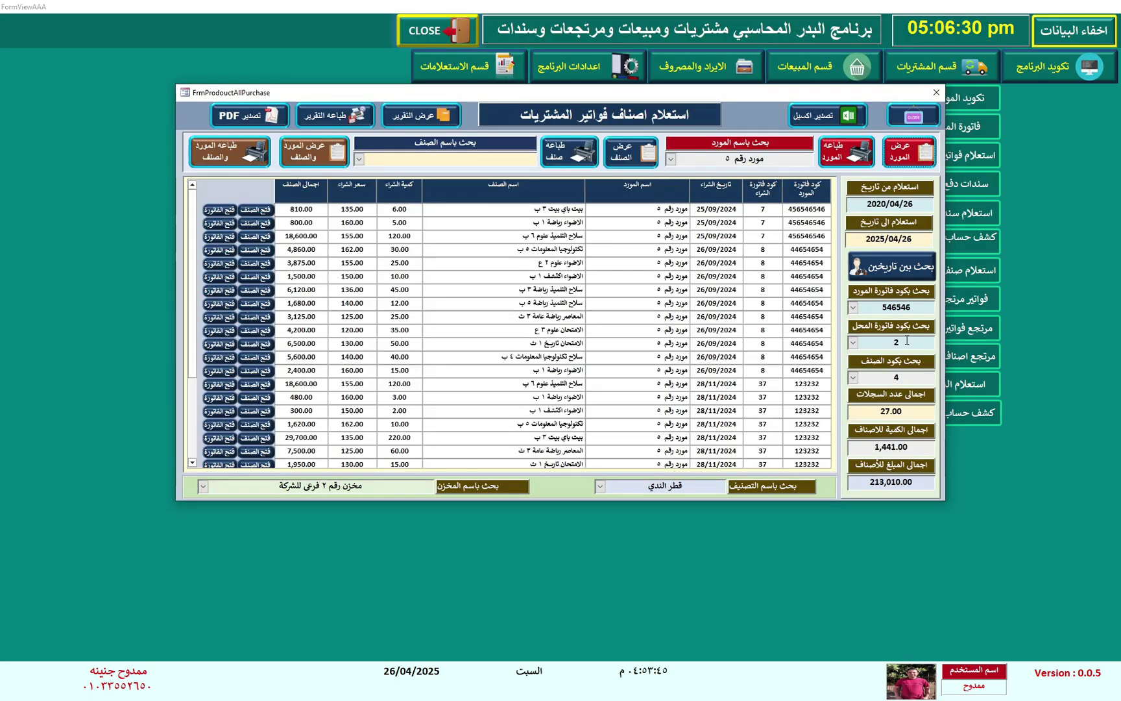
# Step: Filter to item شامبو تريشوب ٢٥٠ الأخضر and preview its purchases report (259,000.00)
pyautogui.click(359, 162)
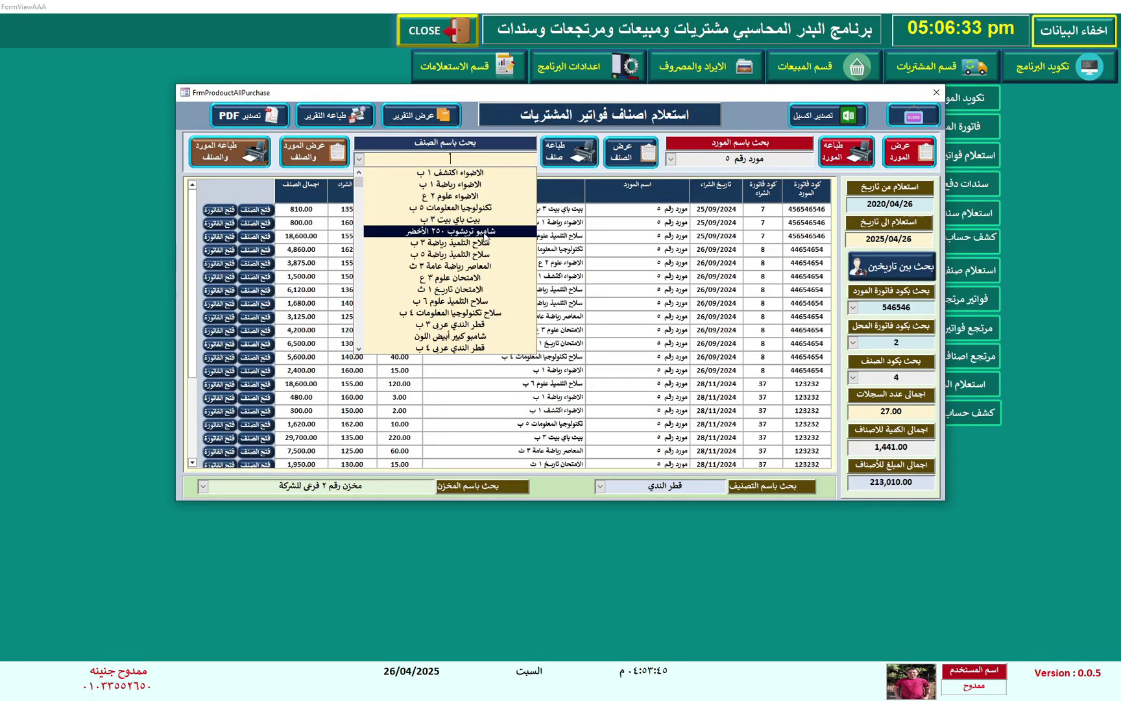
pyautogui.click(483, 231)
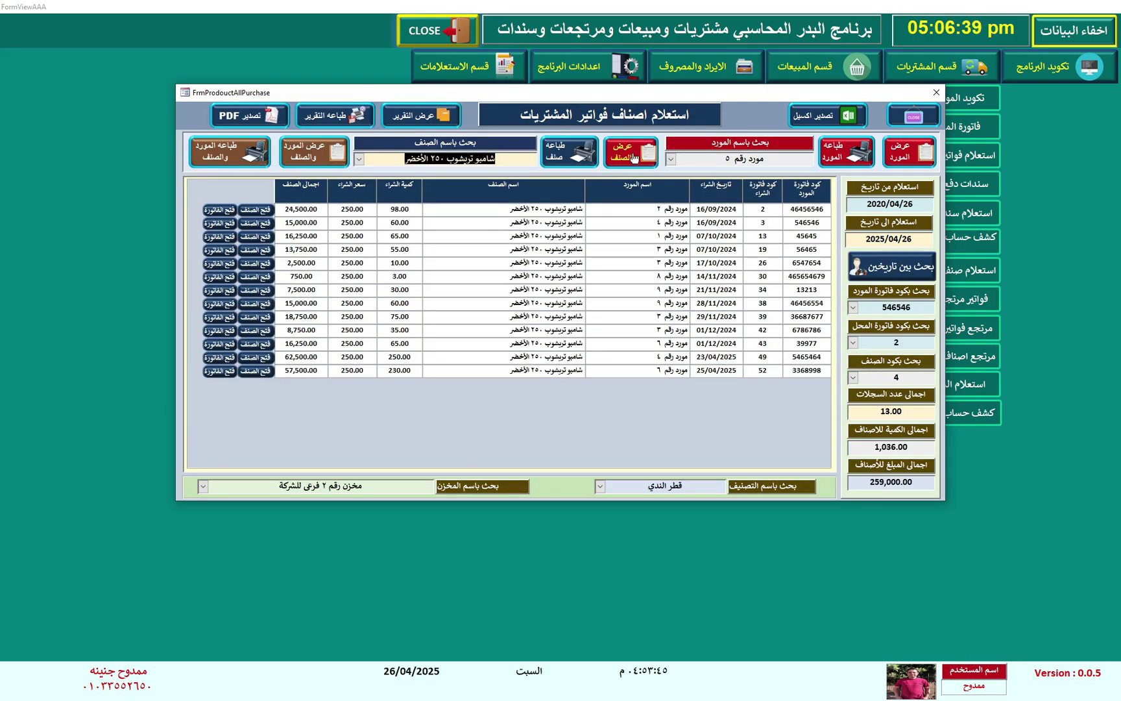
pyautogui.click(634, 157)
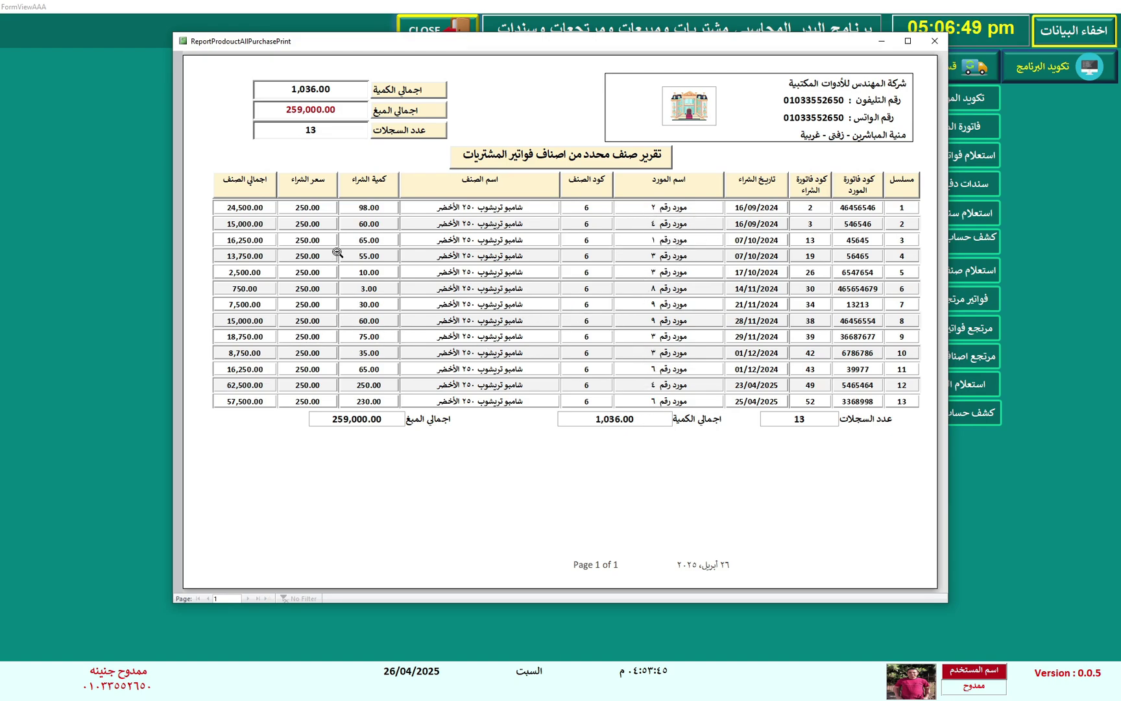
pyautogui.click(935, 41)
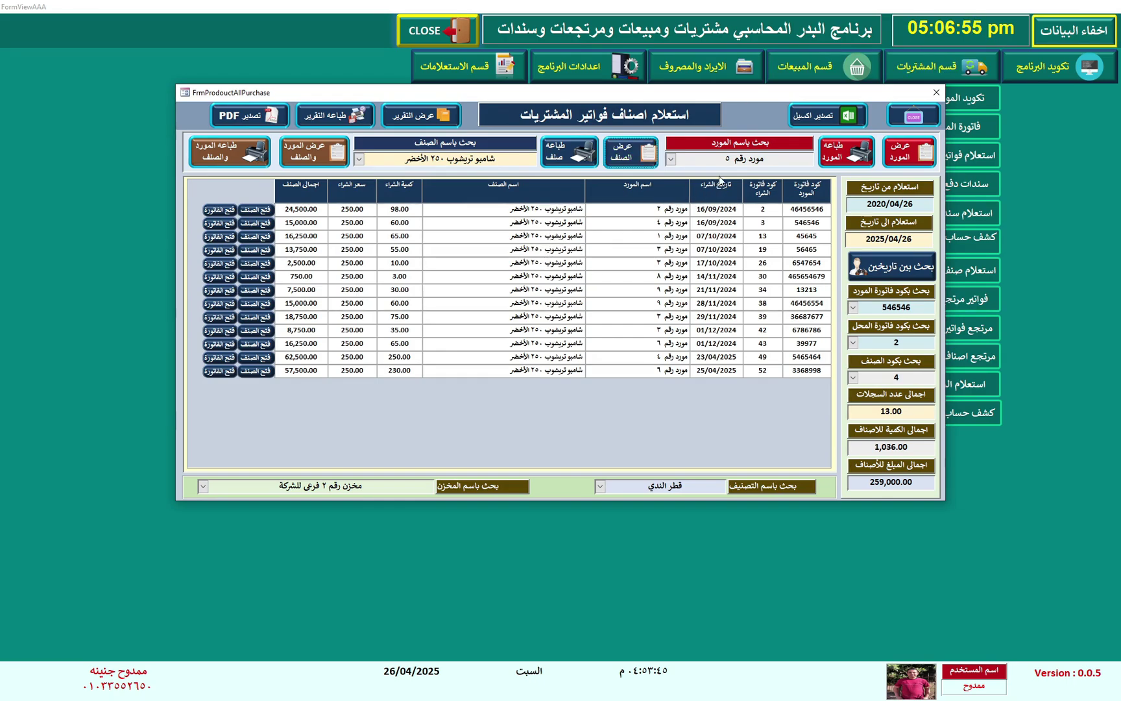
pyautogui.moveTo(773, 160); pyautogui.dragTo(694, 159)
pyautogui.moveTo(494, 159); pyautogui.dragTo(351, 166)
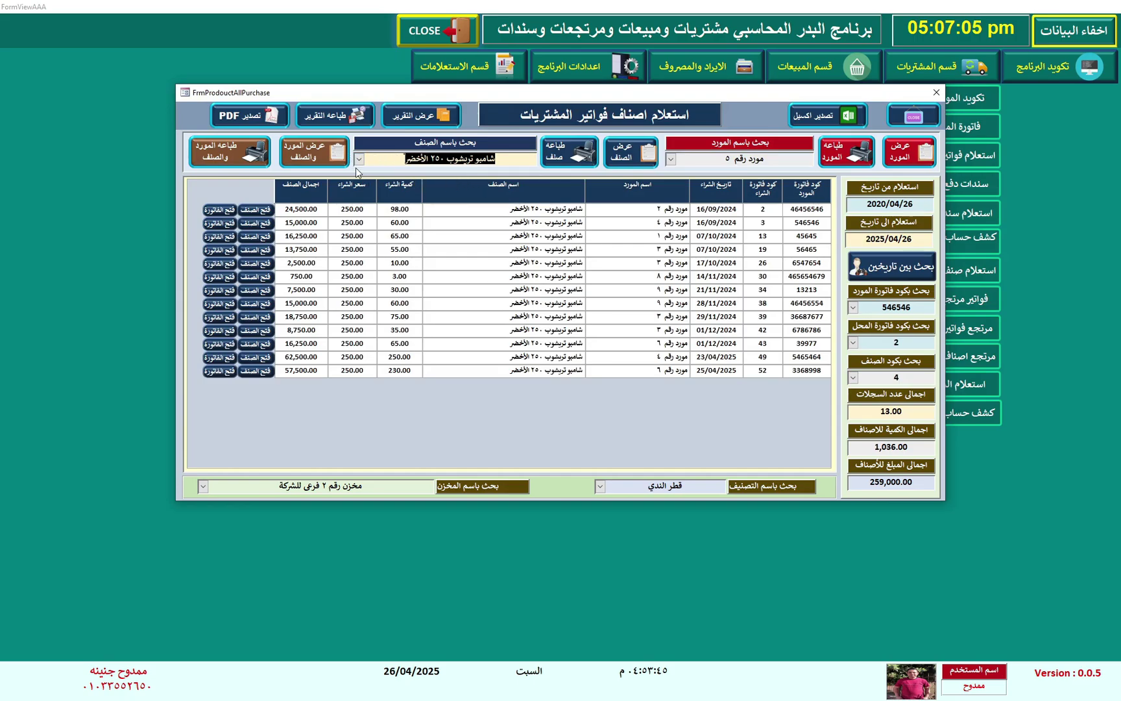
# Step: Switch supplier to مورد رقم ٤ and preview its supplier-and-item report for the shampoo (77,500.00)
pyautogui.click(310, 154)
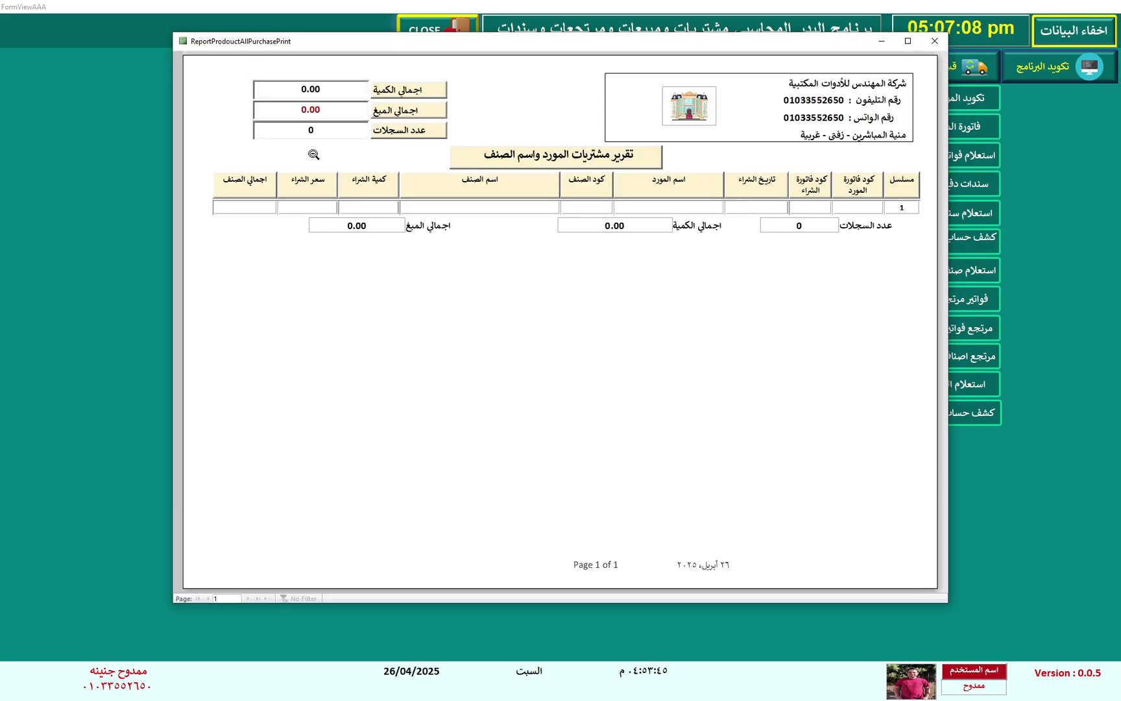
pyautogui.click(946, 35)
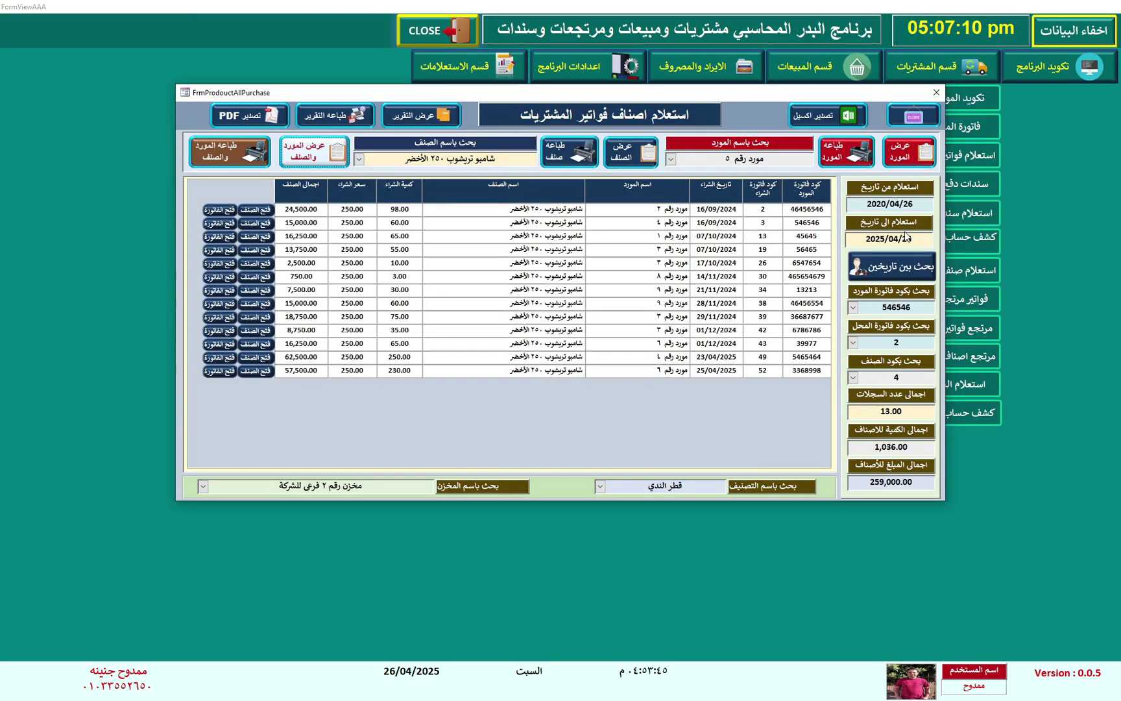
pyautogui.click(669, 158)
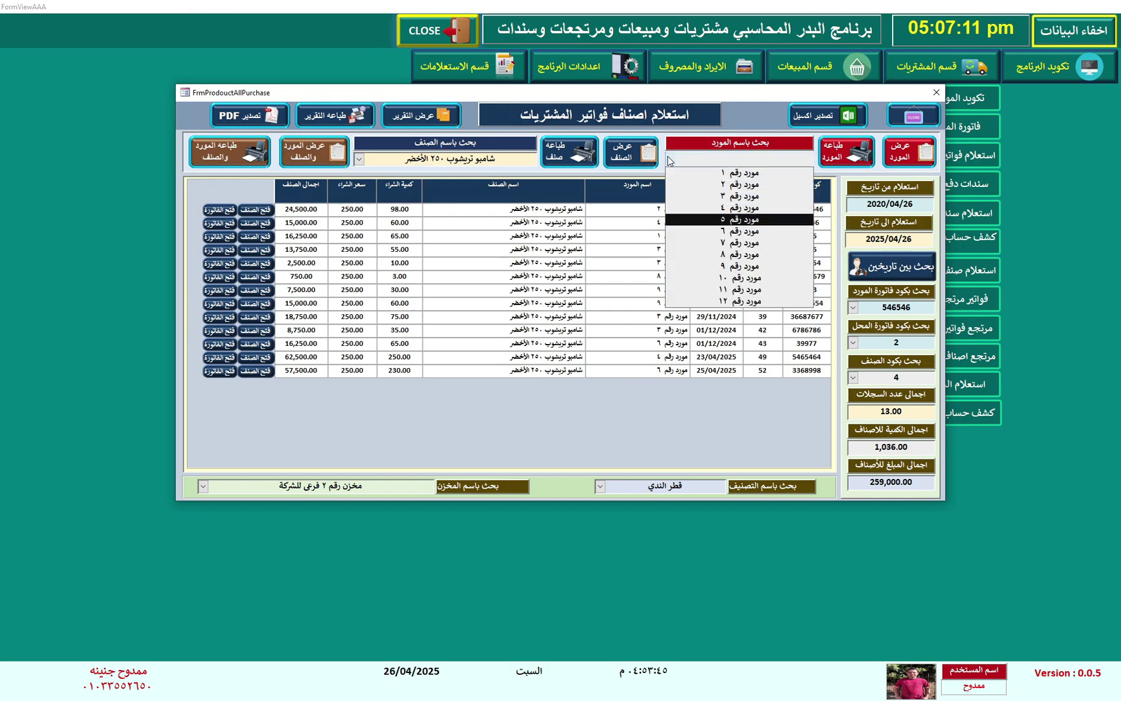
pyautogui.click(753, 173)
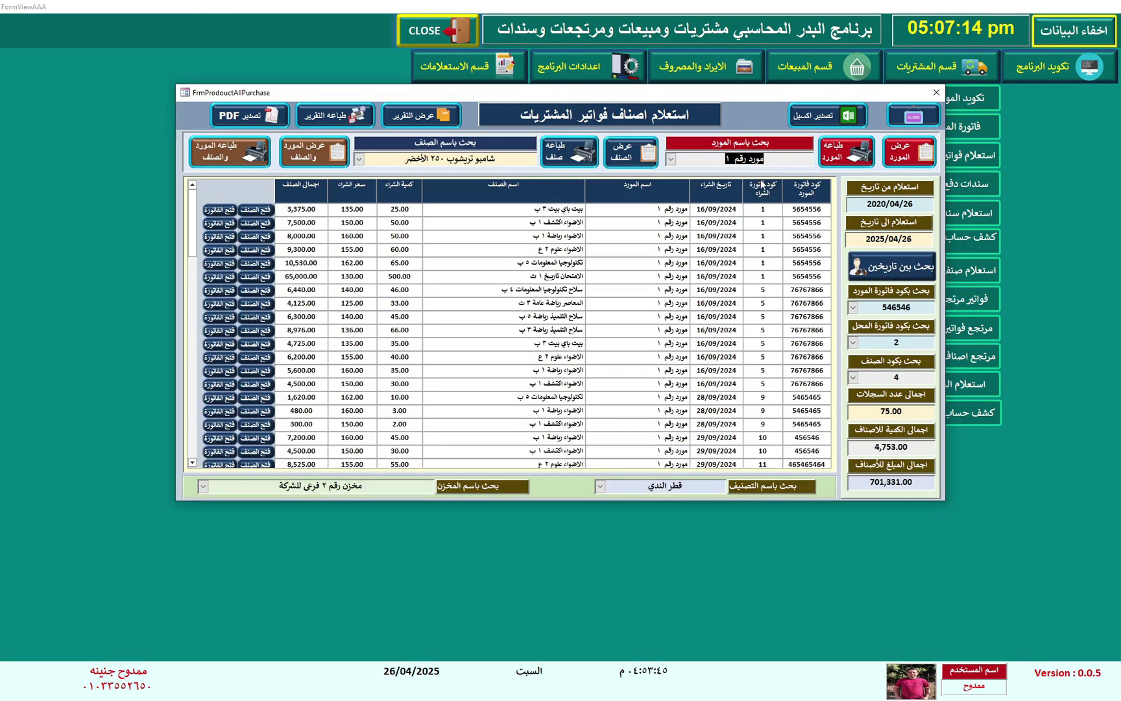
pyautogui.click(673, 160)
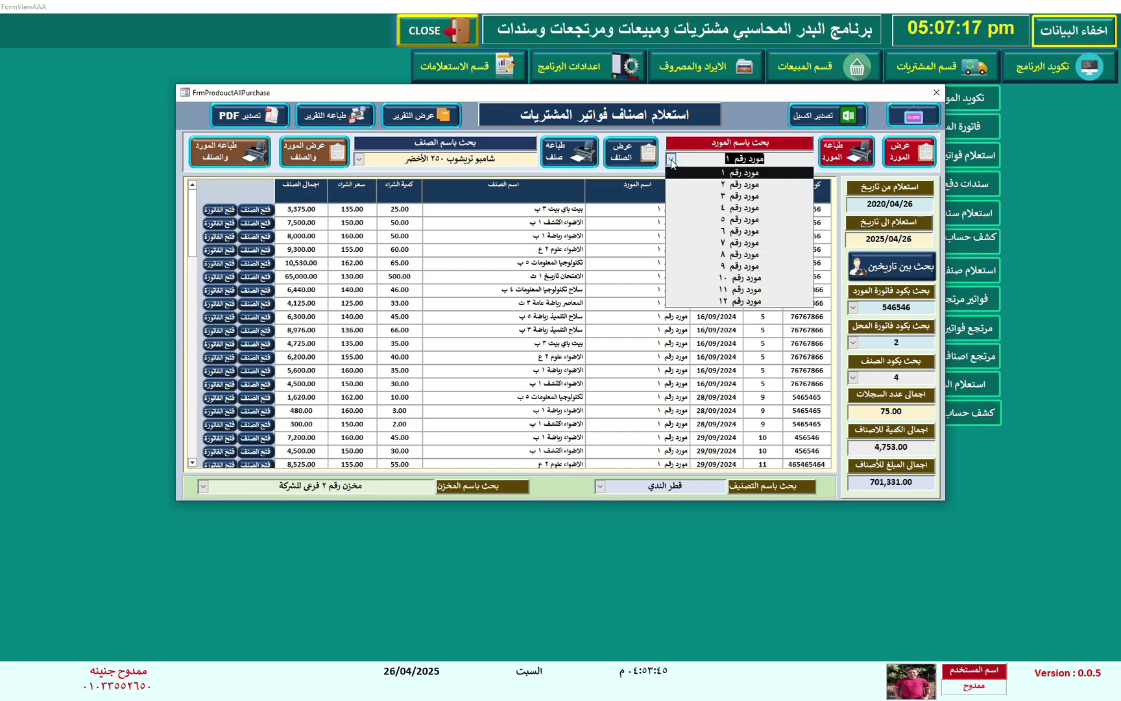
pyautogui.click(721, 209)
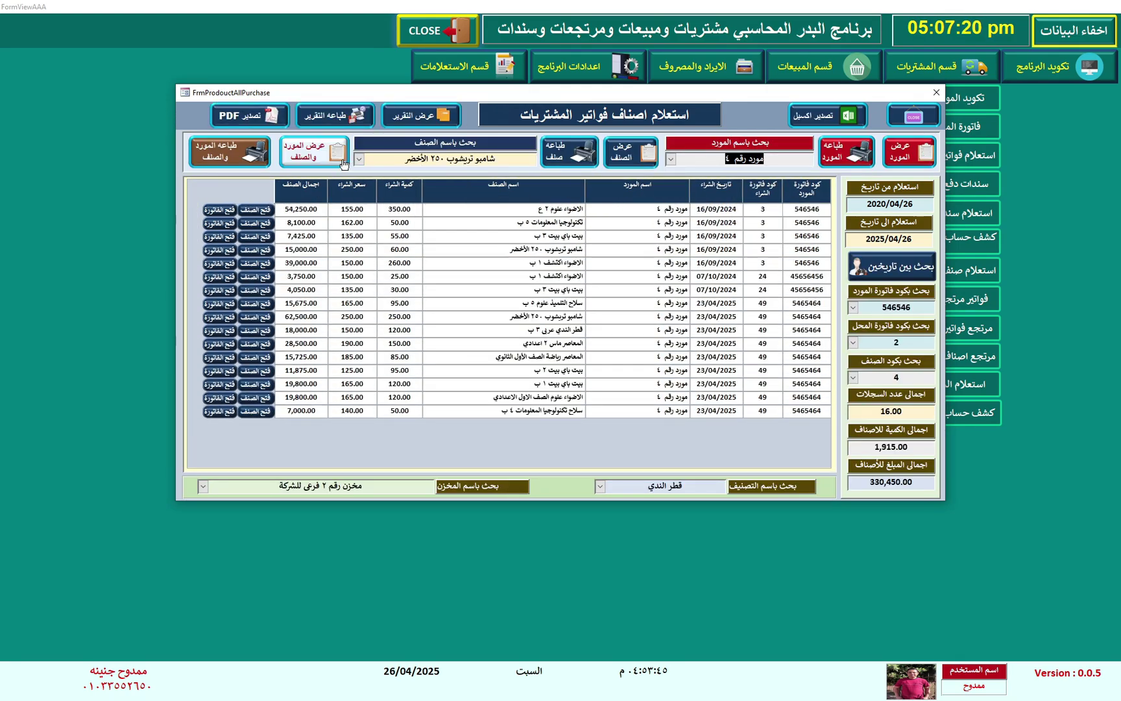
pyautogui.click(324, 157)
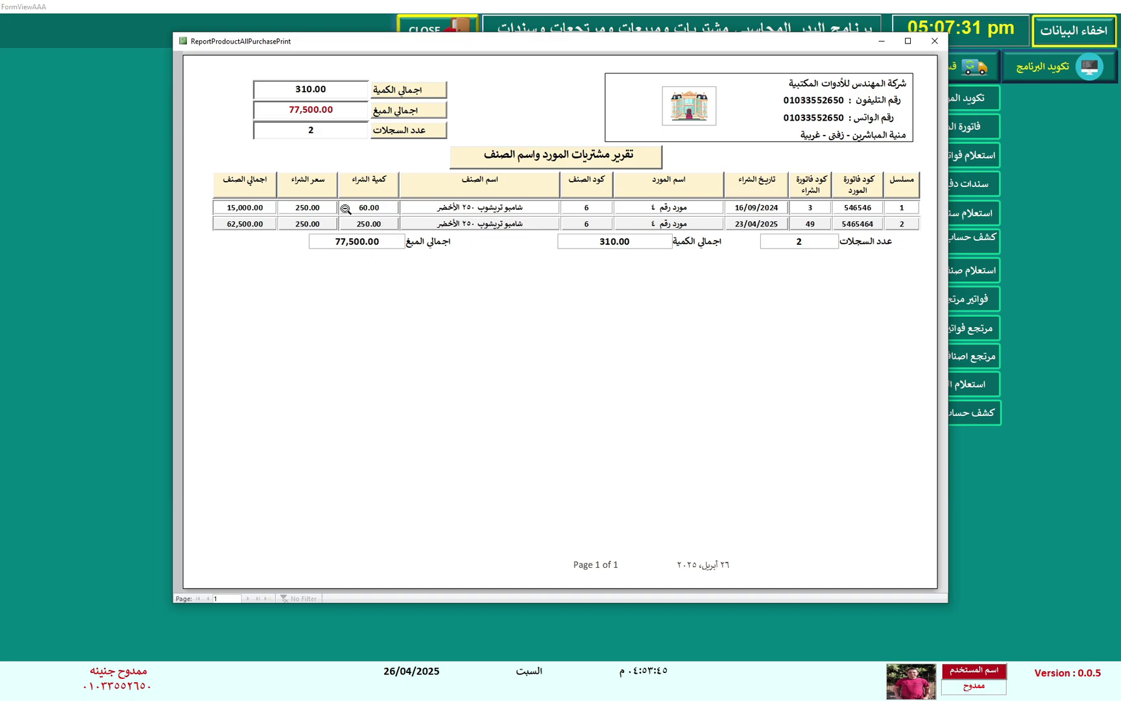
pyautogui.click(935, 41)
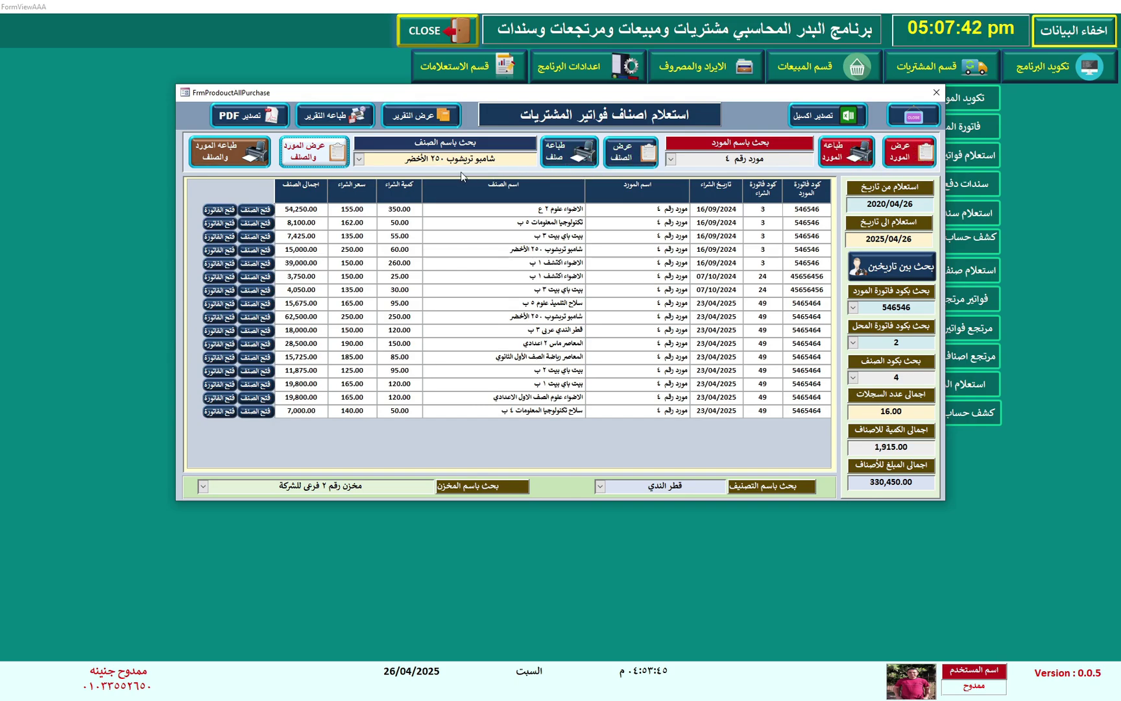
# Step: Export the purchases report to PDF as ReportProdouctAllPurchasePrint and shift the inquiry window left
pyautogui.click(300, 154)
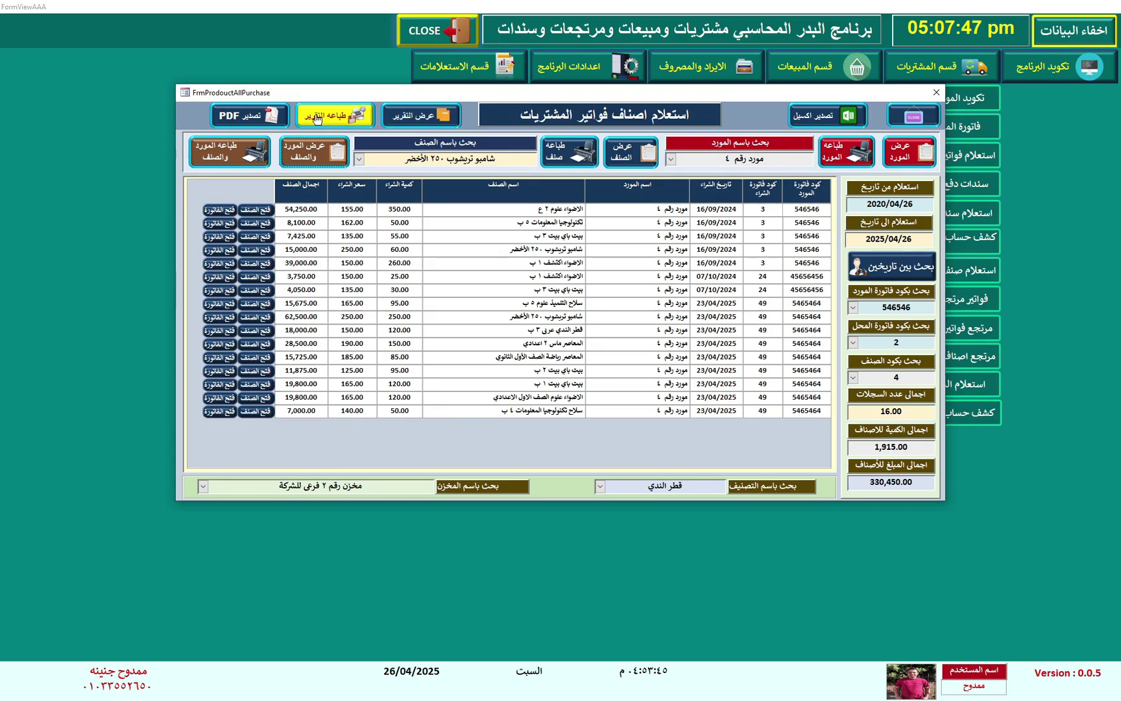
pyautogui.click(257, 119)
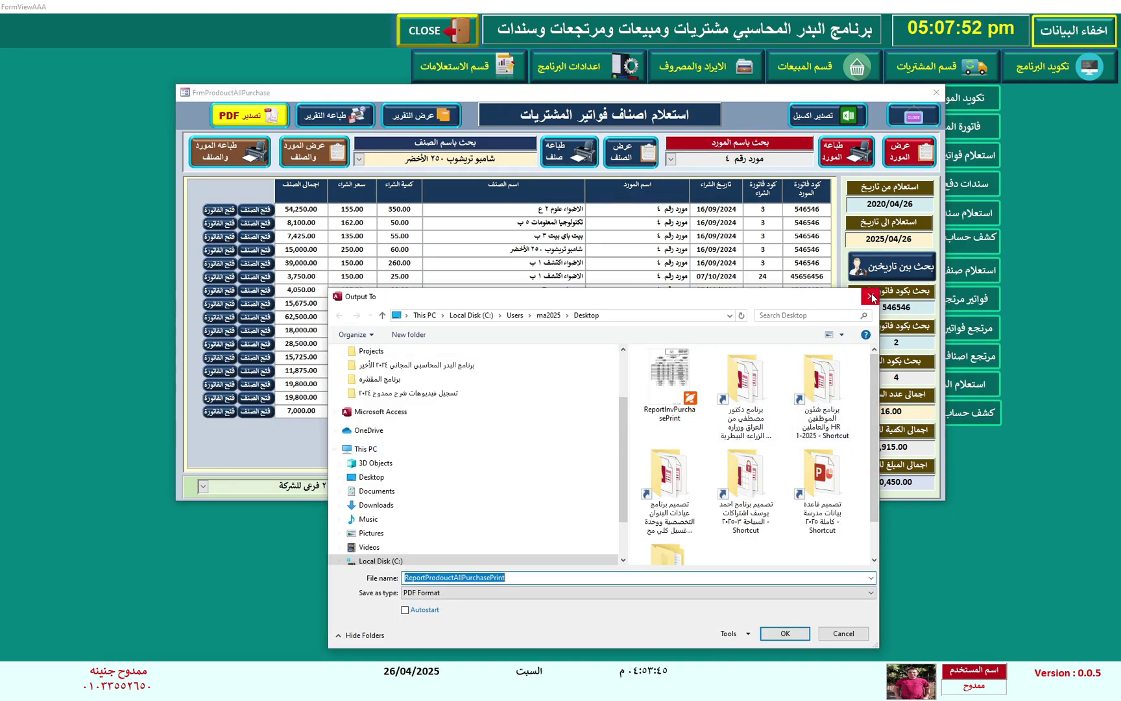
pyautogui.press('Return')
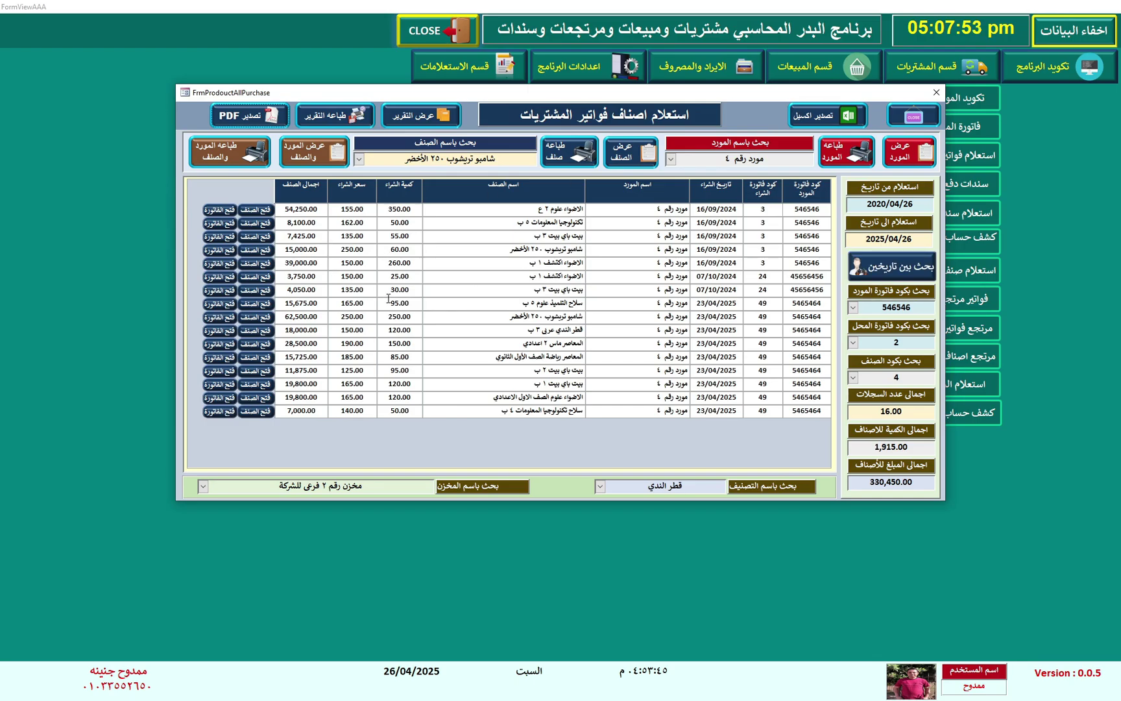
pyautogui.moveTo(803, 95); pyautogui.dragTo(733, 103)
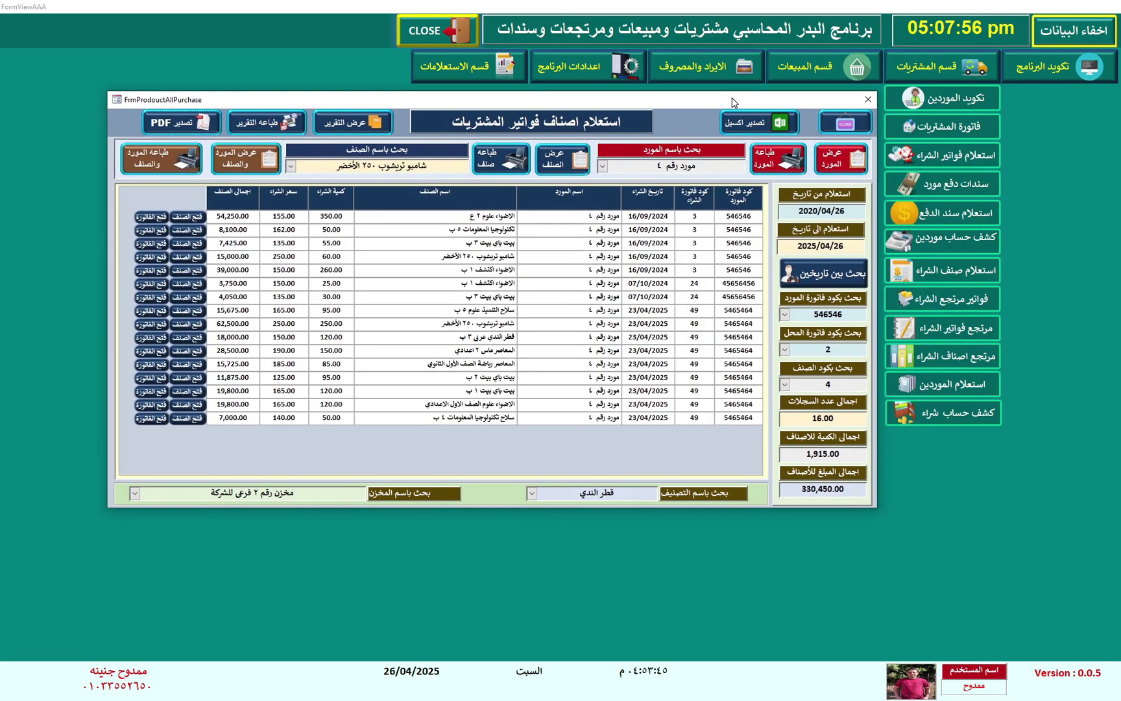
# Step: Open the item cards of several purchased items from the list, including items 25 and 13
pyautogui.click(188, 311)
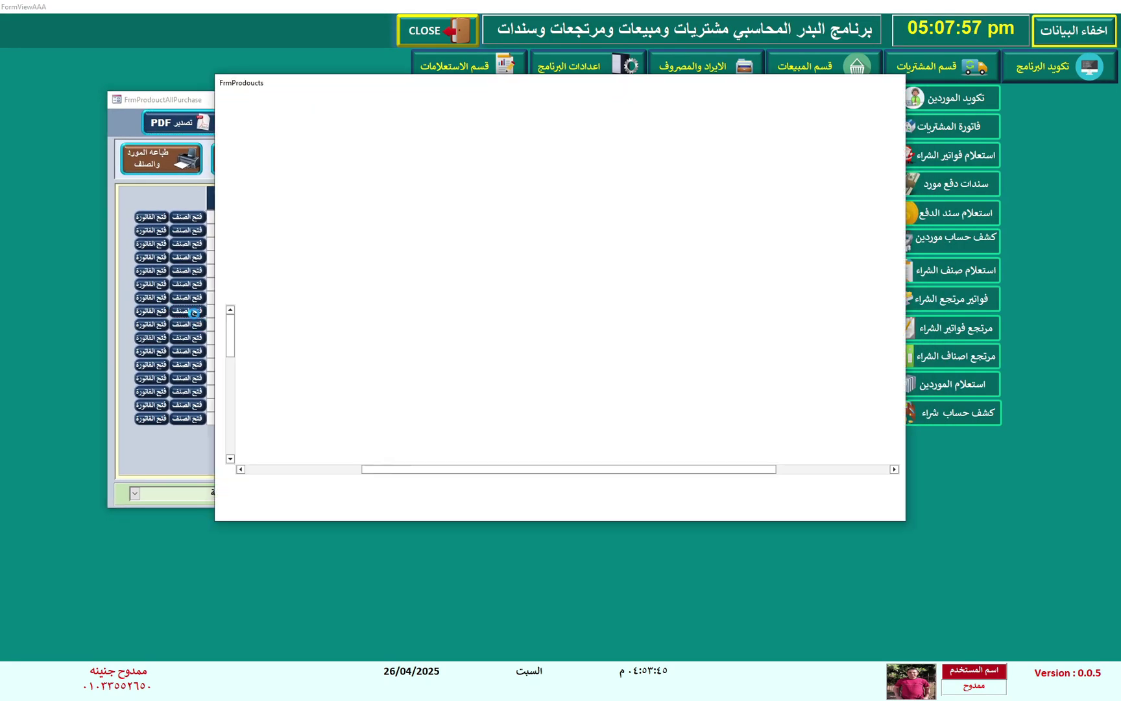
pyautogui.moveTo(675, 91); pyautogui.dragTo(791, 93)
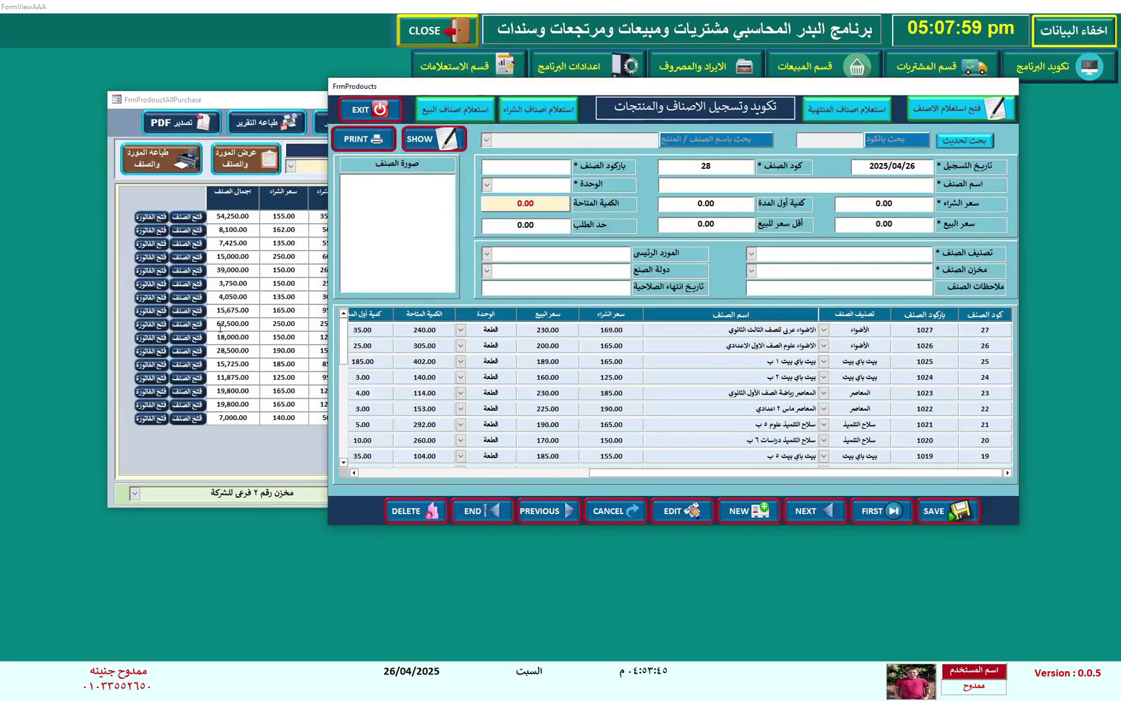
pyautogui.click(187, 311)
pyautogui.click(190, 325)
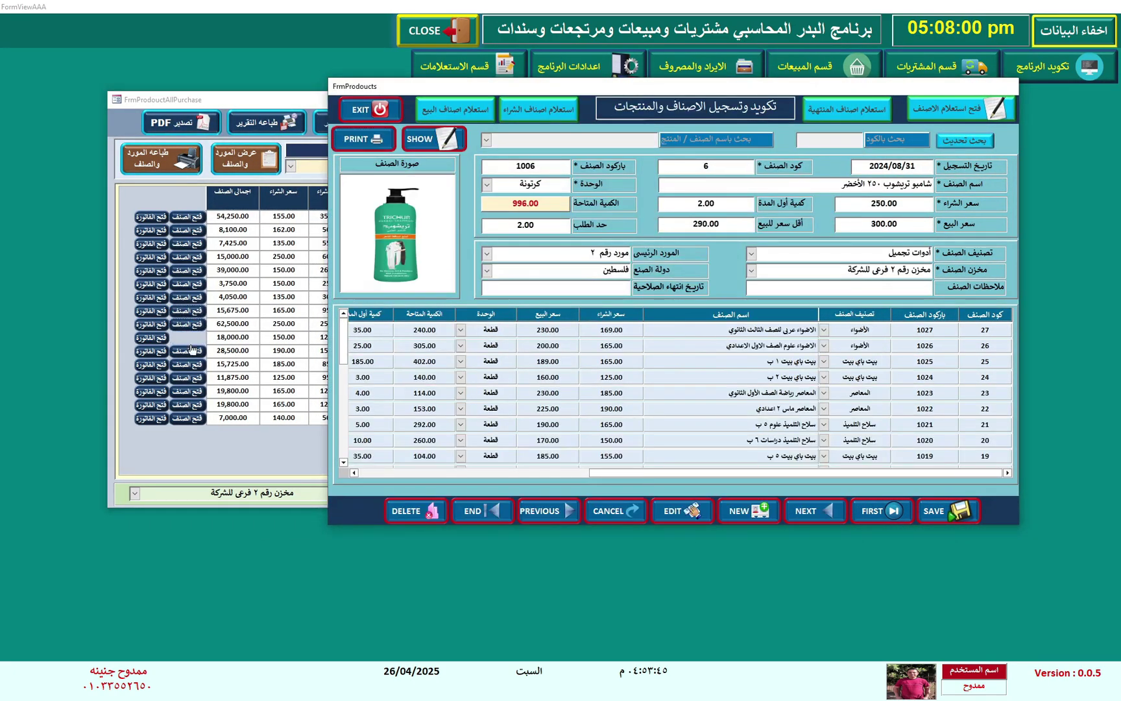
pyautogui.click(190, 365)
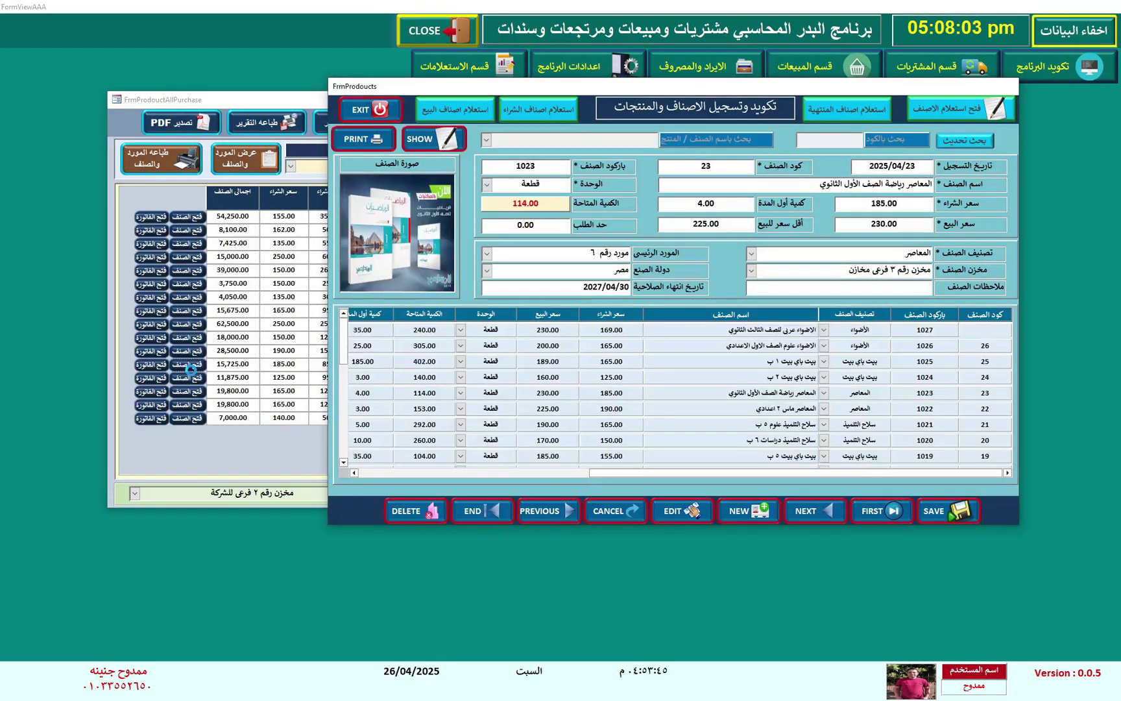
pyautogui.click(188, 404)
pyautogui.click(193, 415)
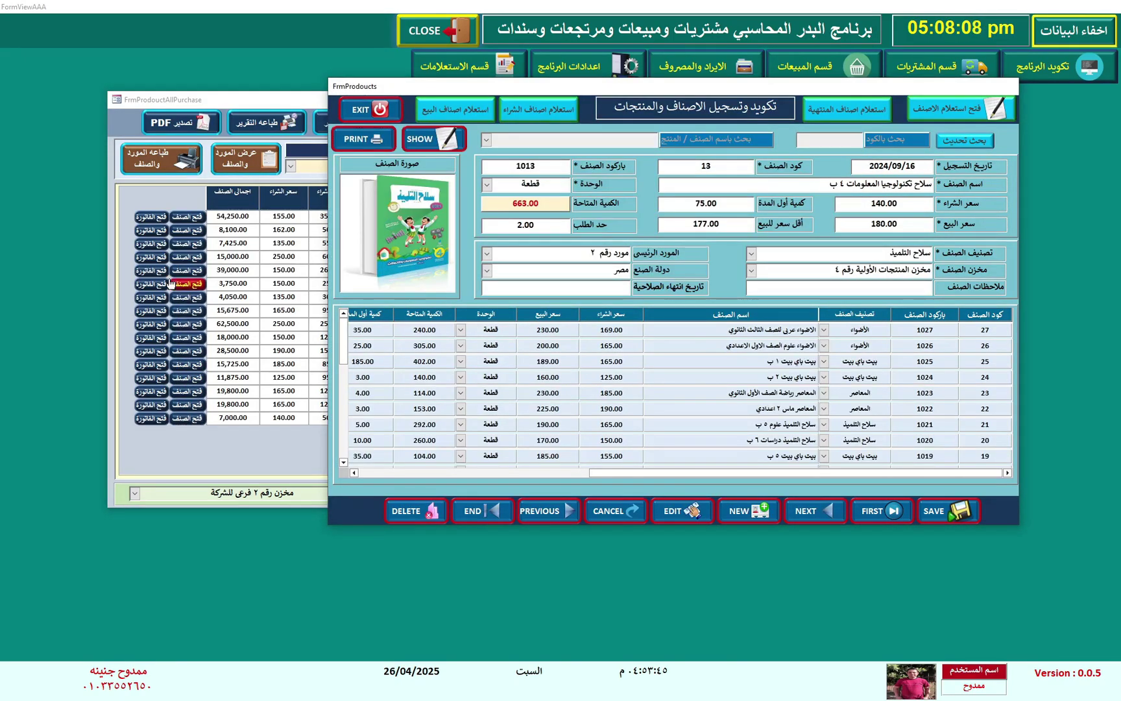
# Step: Open the invoices behind several purchase lines, keeping purchase invoice 49 in front
pyautogui.click(160, 248)
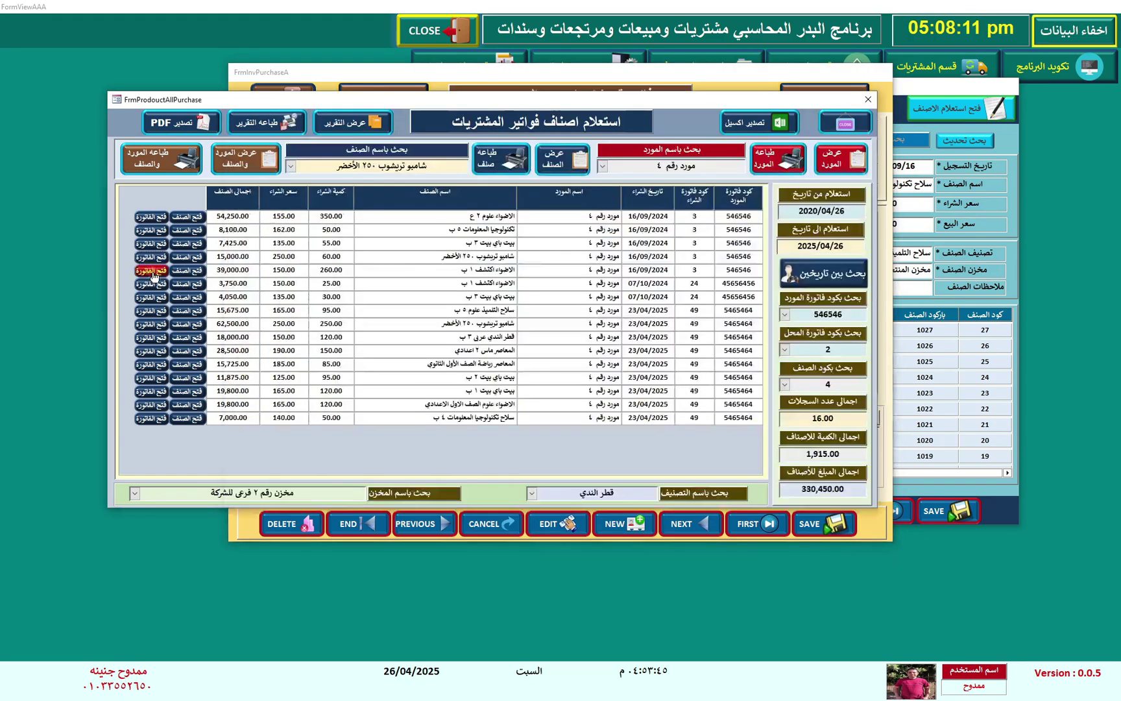
pyautogui.click(153, 276)
pyautogui.click(150, 326)
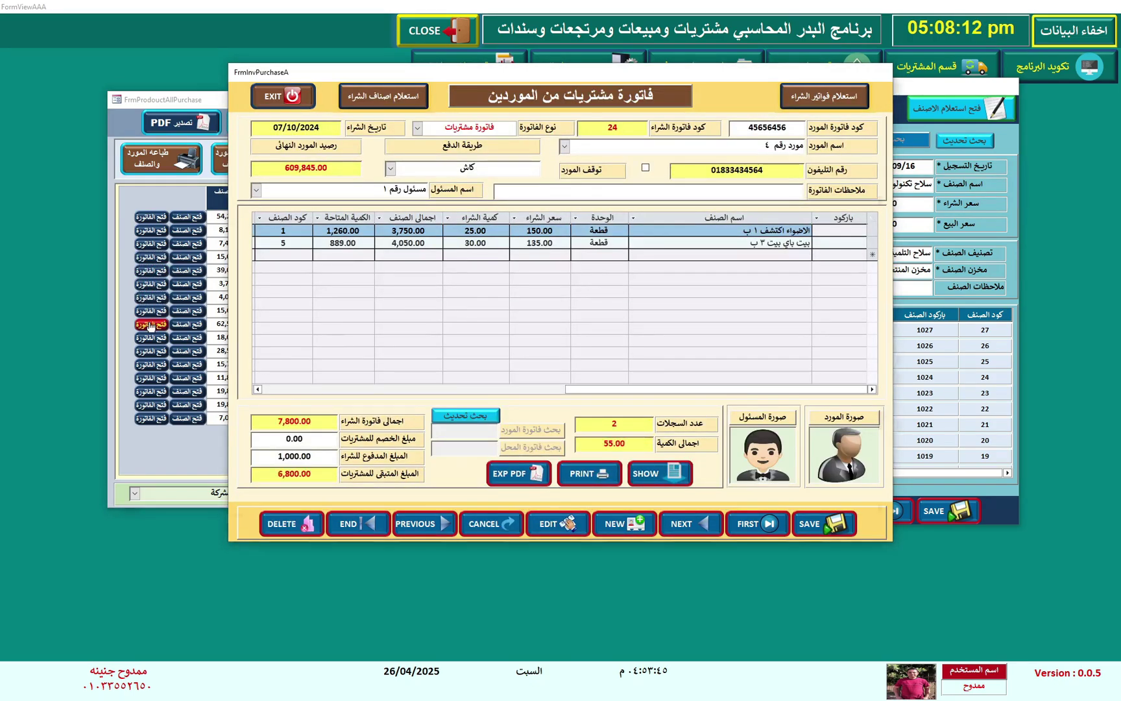
pyautogui.click(153, 364)
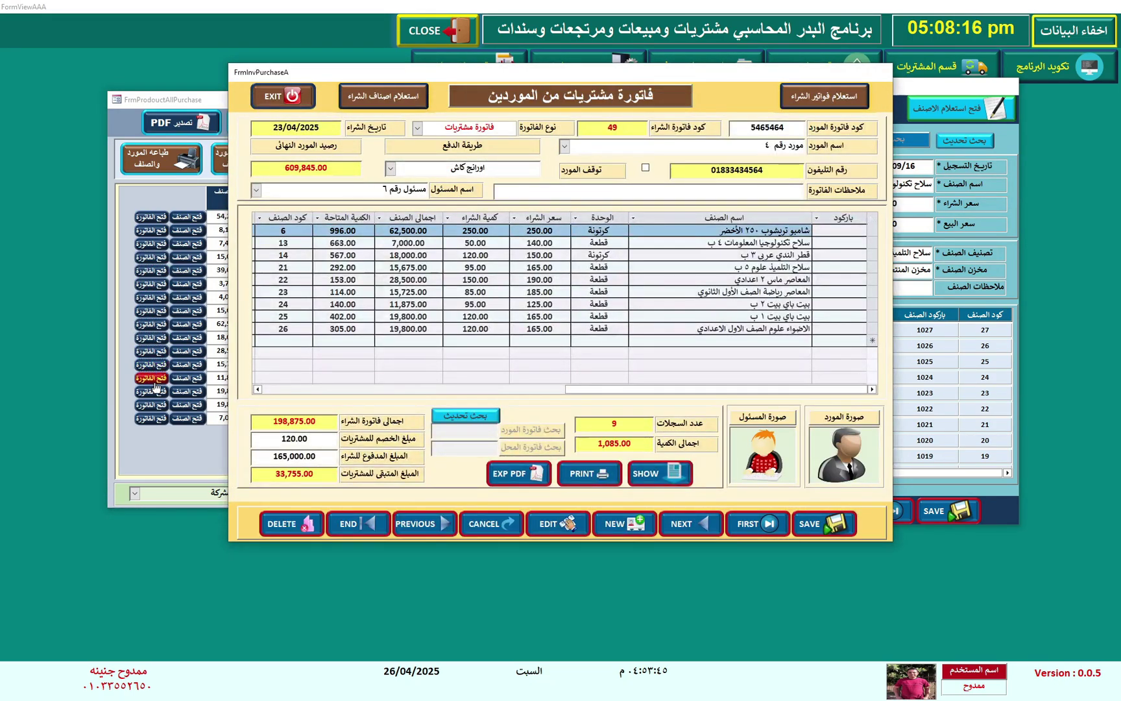
pyautogui.click(151, 391)
pyautogui.click(154, 405)
pyautogui.click(154, 405)
# Step: Close the purchased-items inquiry and the item card, confirming with Yes
pyautogui.click(219, 106)
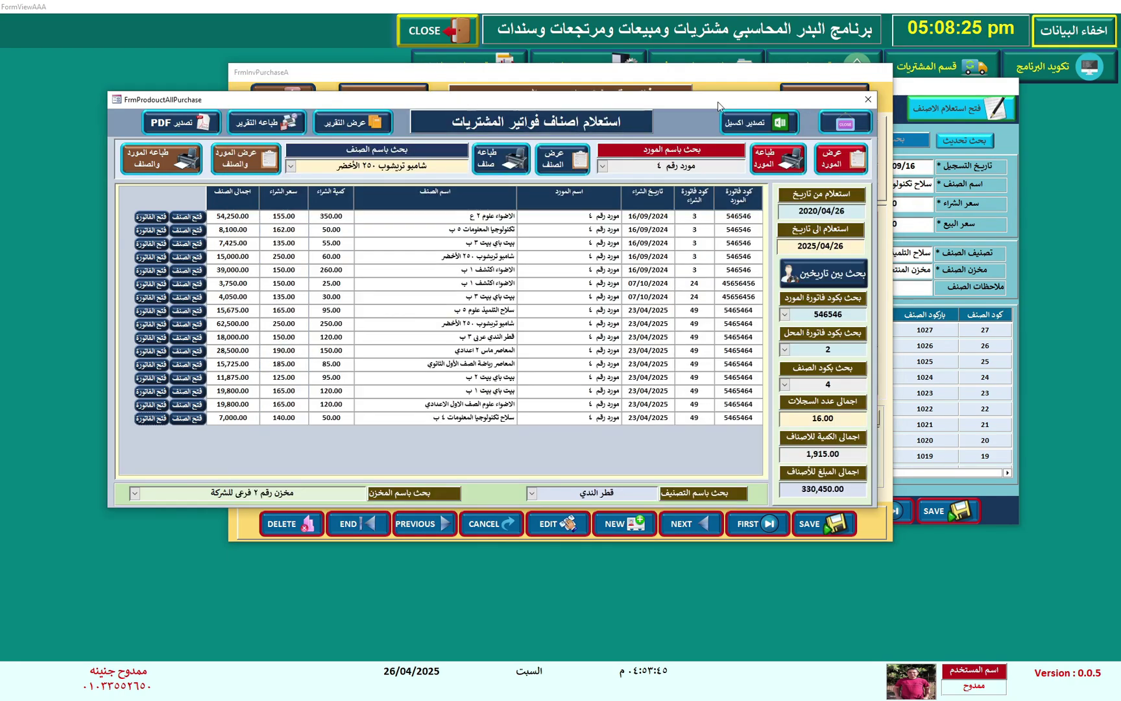
pyautogui.click(869, 99)
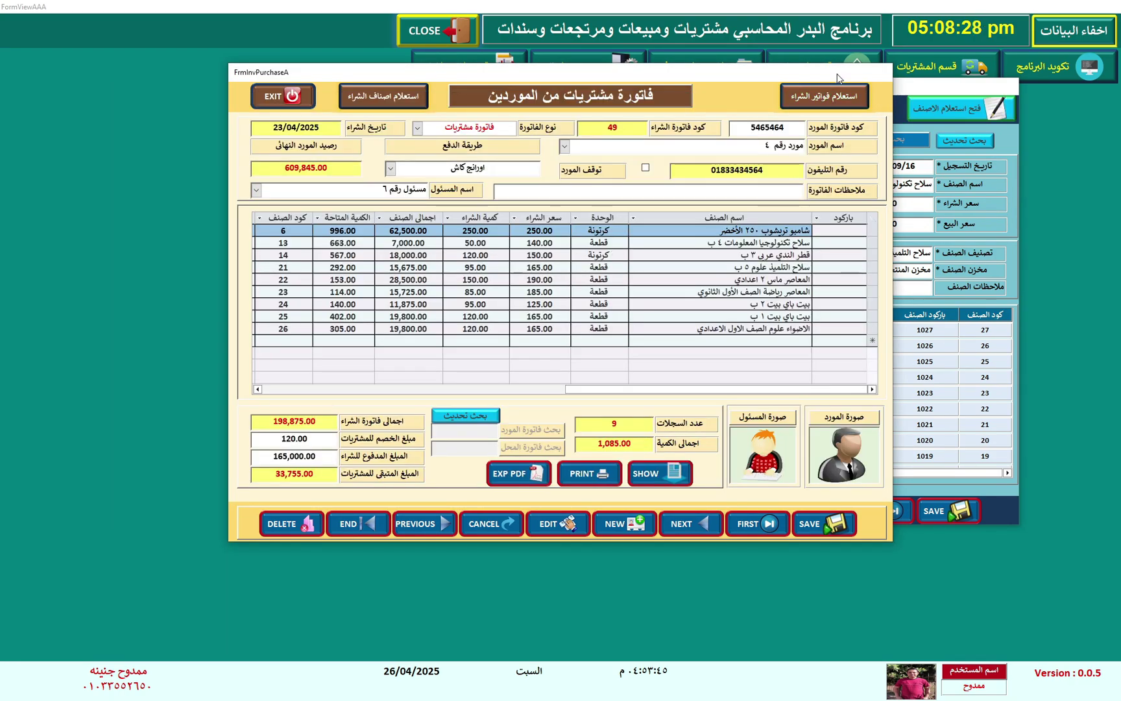
pyautogui.click(996, 85)
pyautogui.click(379, 113)
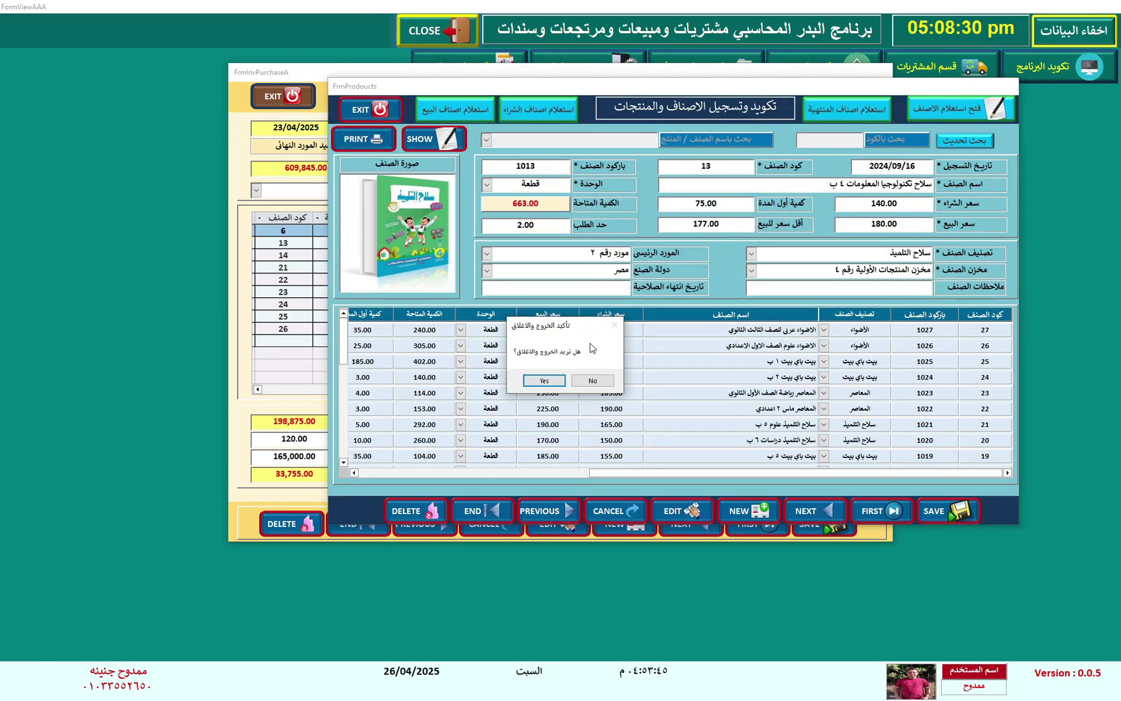
pyautogui.click(543, 380)
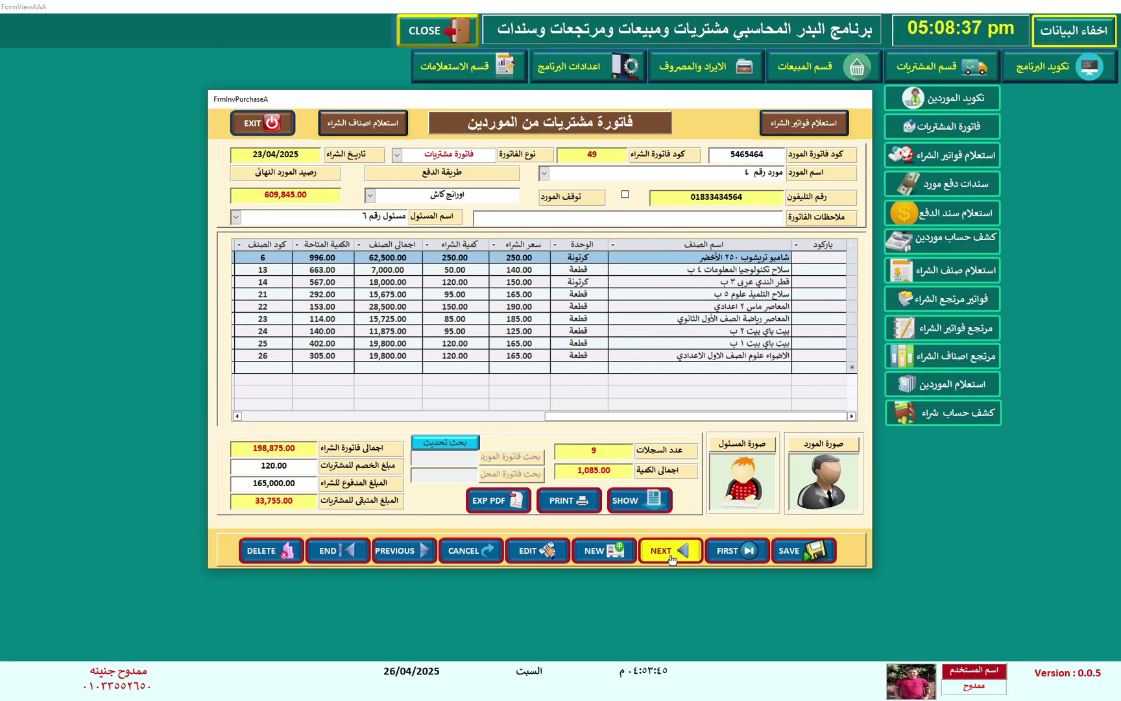
# Step: Start a new invoice, enter the supplier's invoice code, and set type to فاتورة مشتريات
pyautogui.click(603, 551)
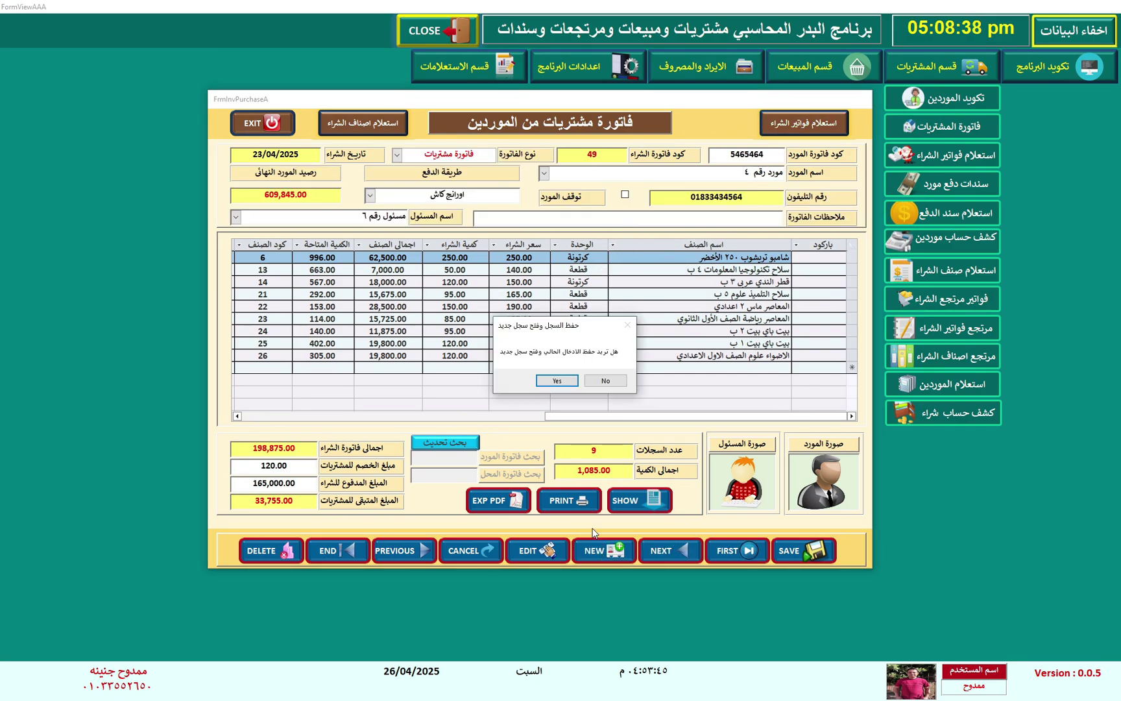
pyautogui.click(556, 380)
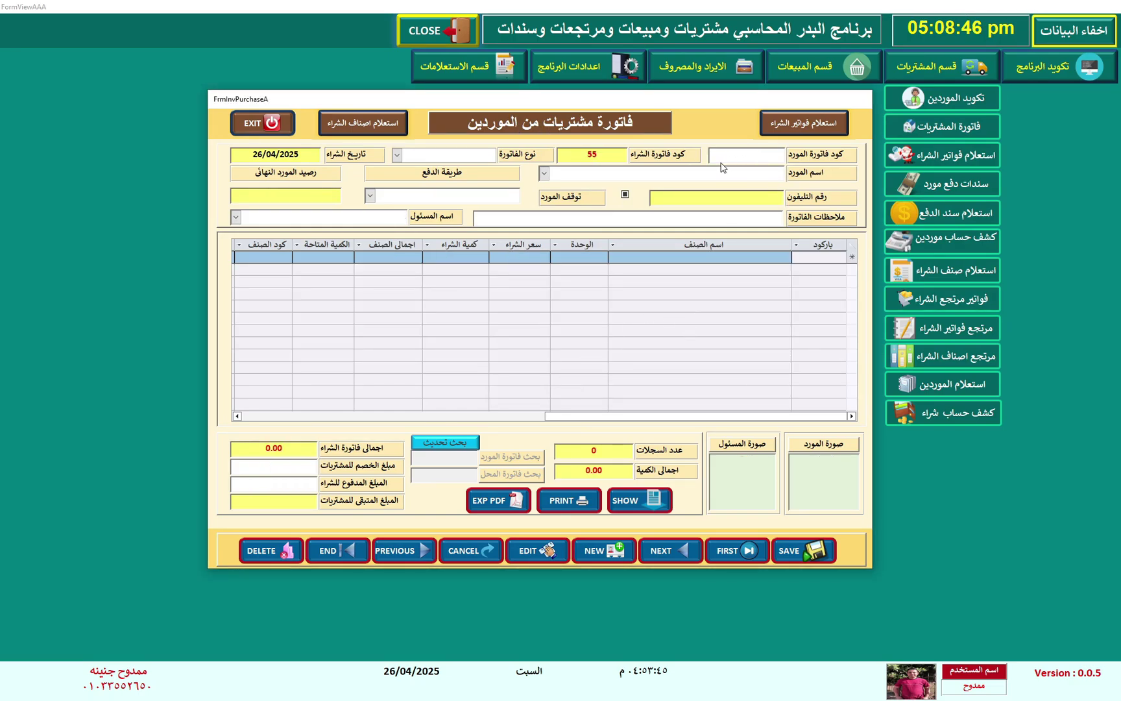
pyautogui.write('6966363')
pyautogui.click(397, 155)
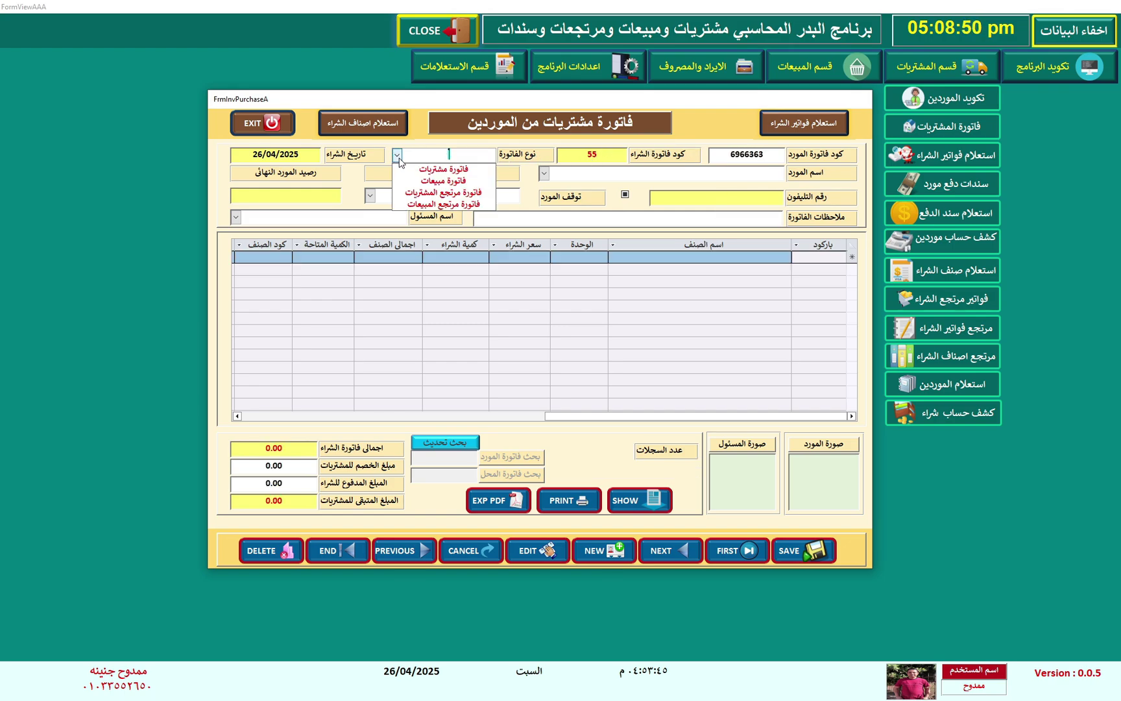
pyautogui.click(448, 167)
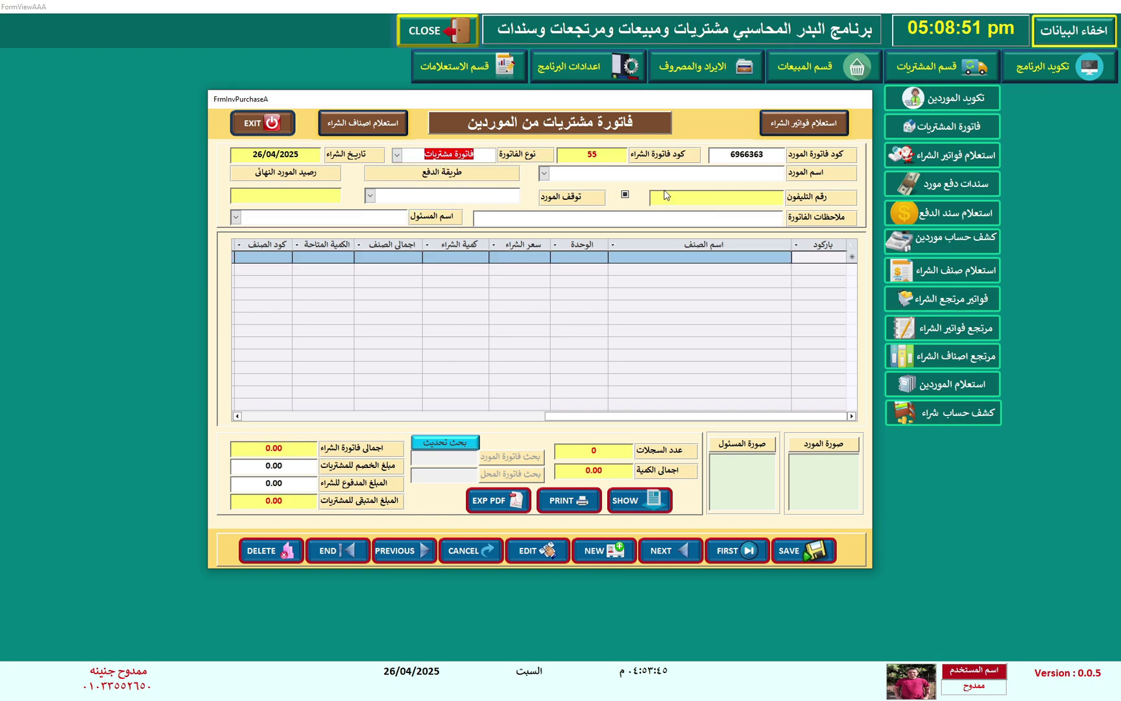
# Step: Add supplier 12 through the supplier search and set the payment method to بريد
pyautogui.click(545, 174)
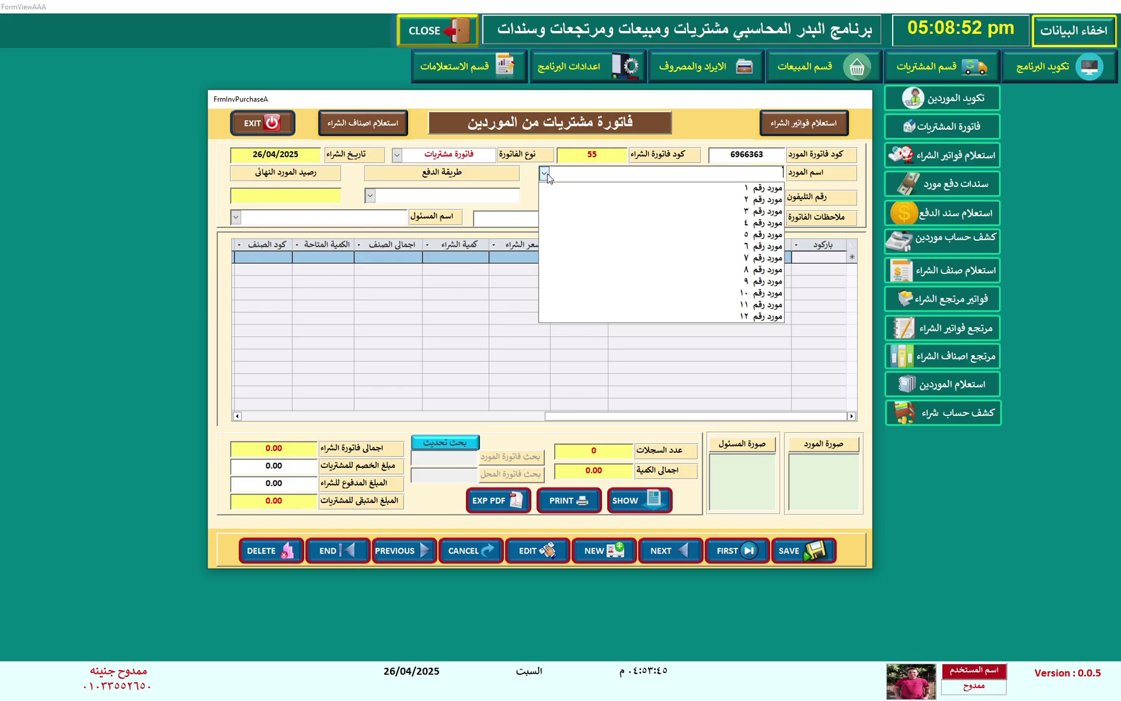
pyautogui.doubleClick(664, 174)
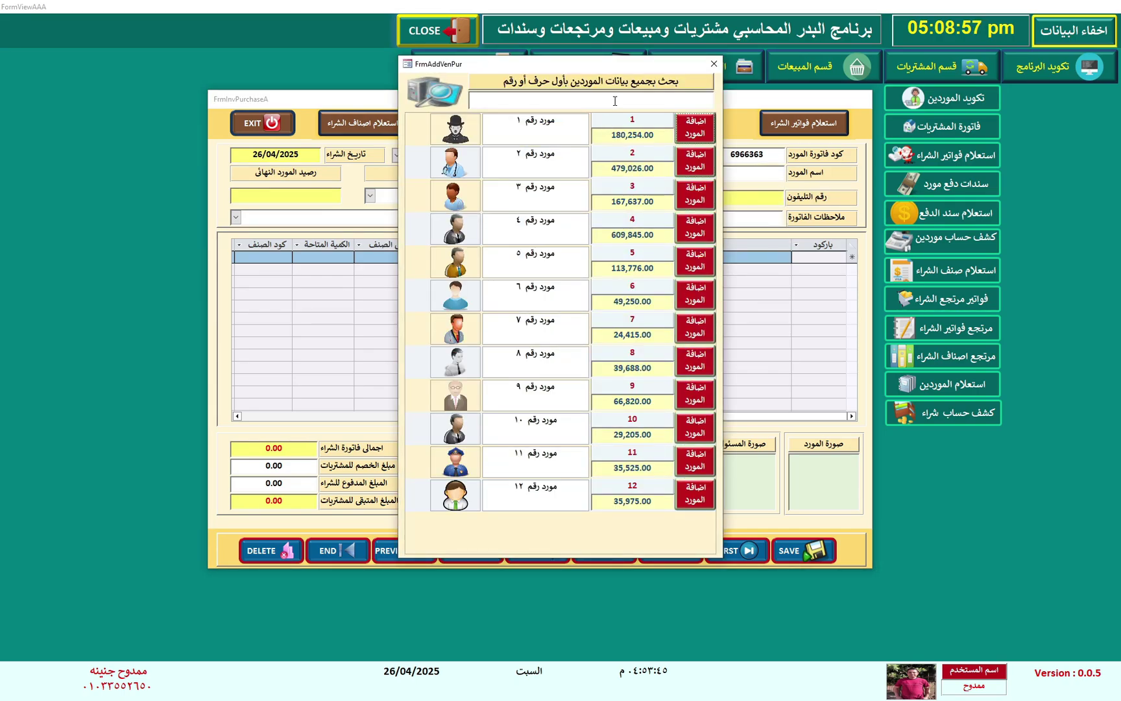
pyautogui.write('016')
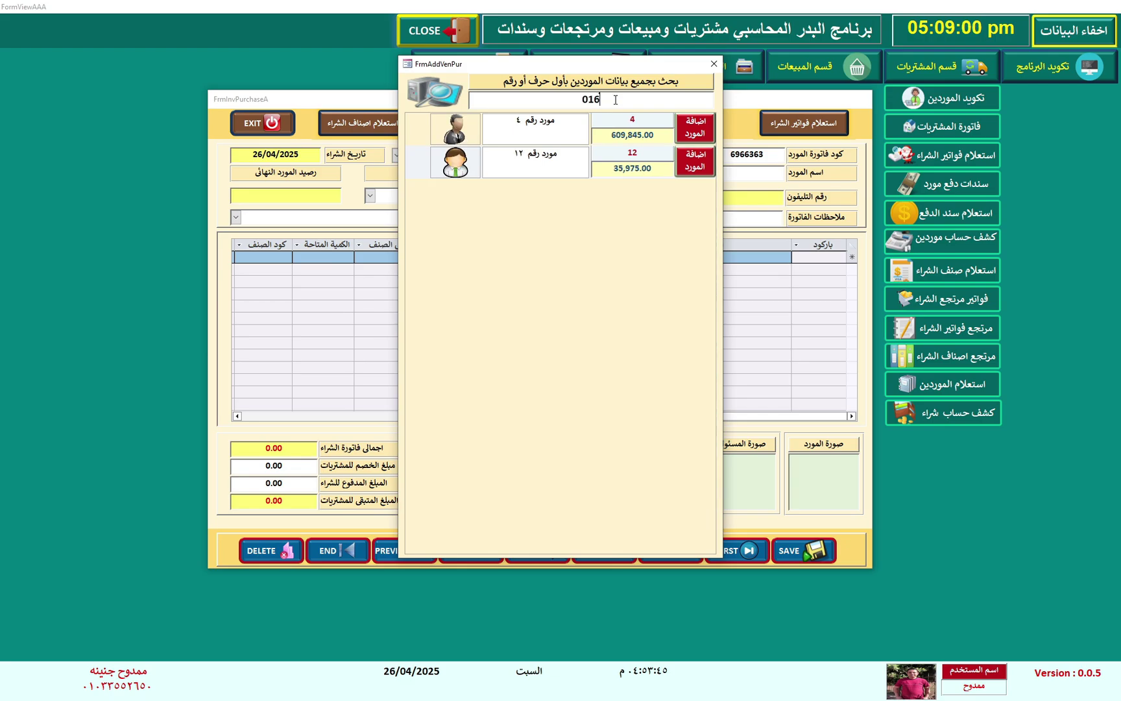
pyautogui.click(694, 168)
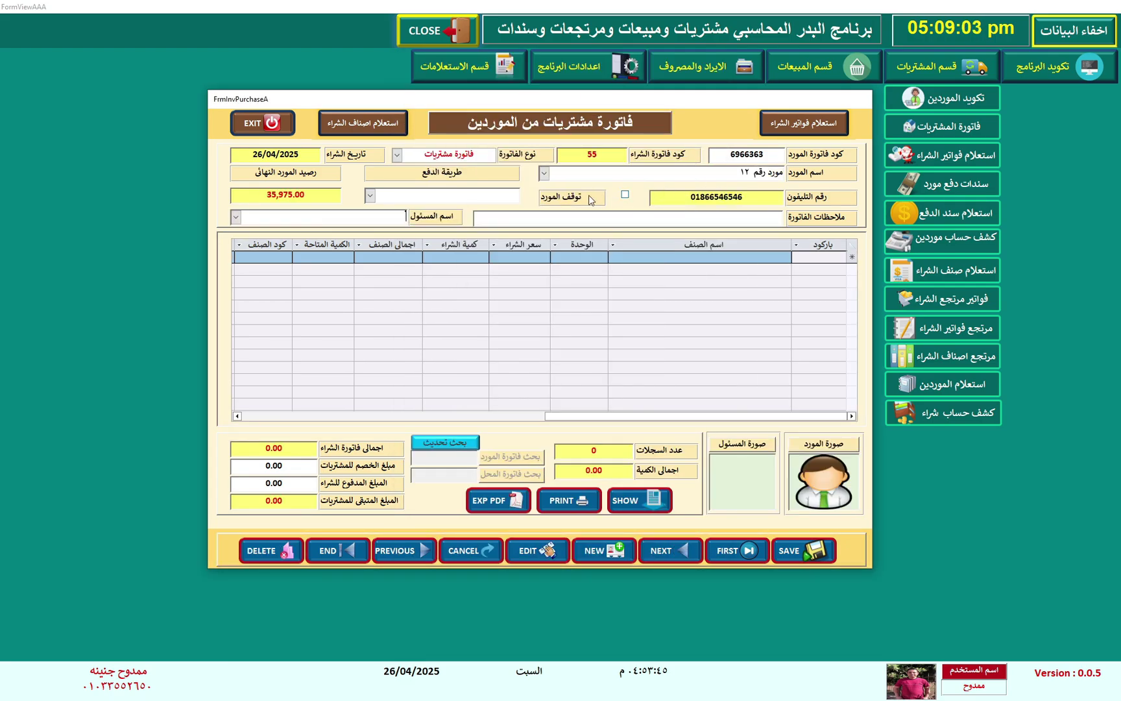
pyautogui.click(370, 197)
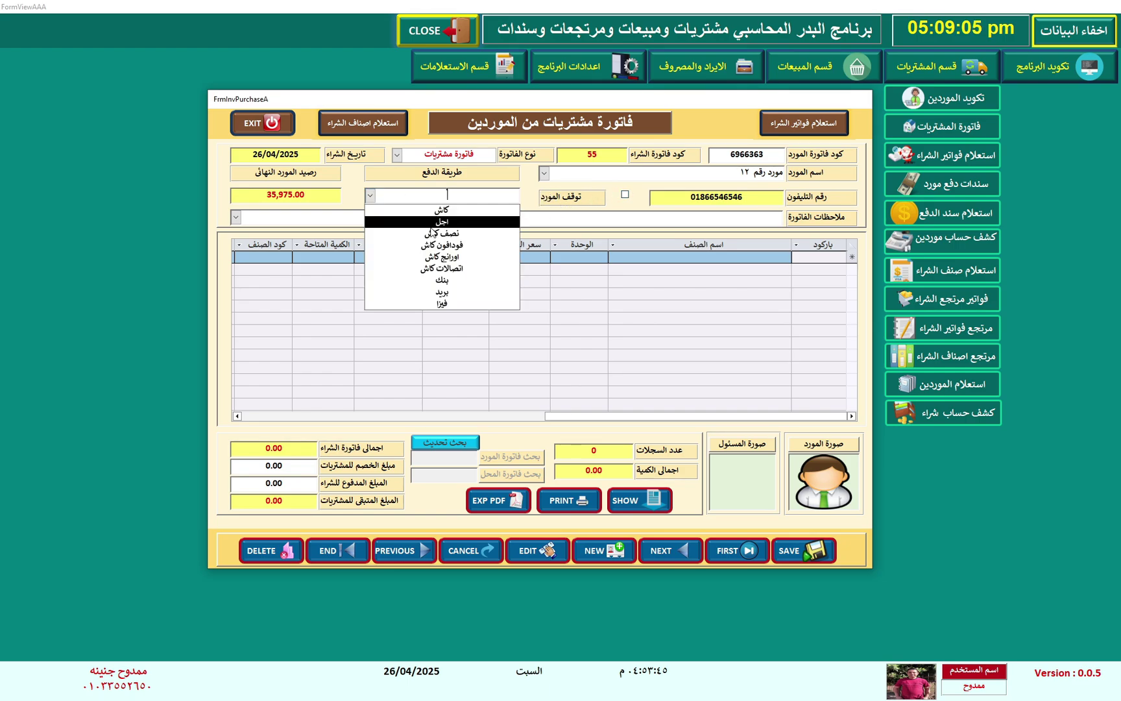
pyautogui.click(448, 293)
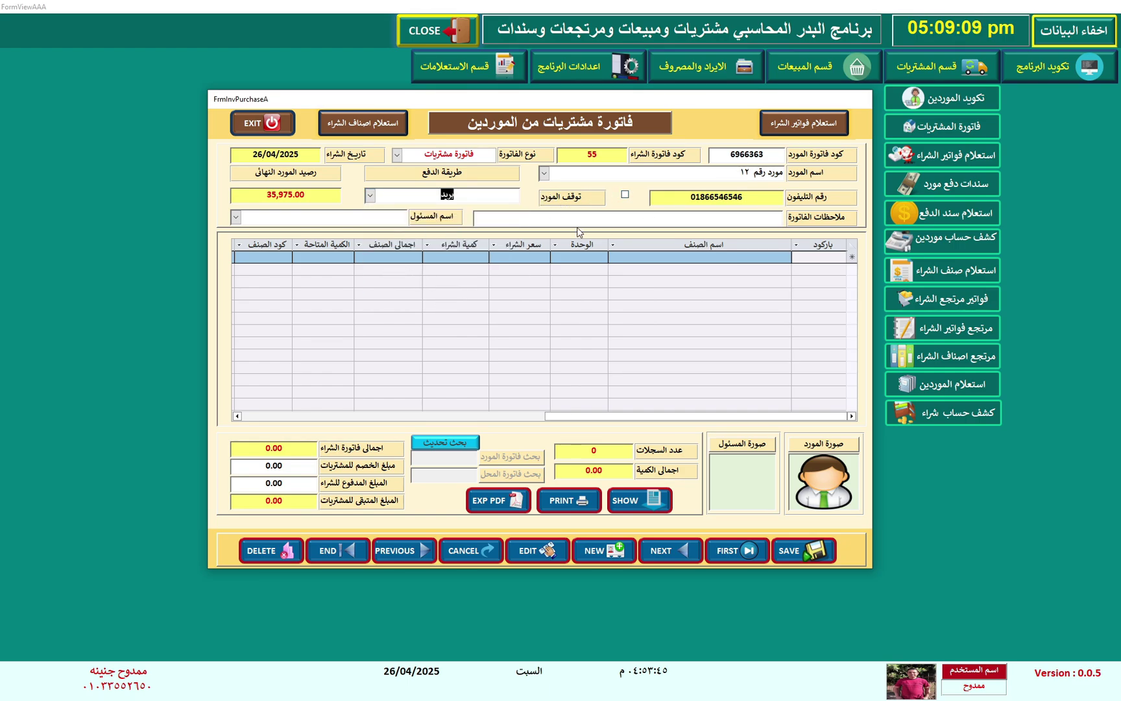
# Step: Assign responsible person مسؤول رقم ٣ and add الاضواء اكتشف ١ ب with quantity 25
pyautogui.click(235, 217)
pyautogui.click(363, 257)
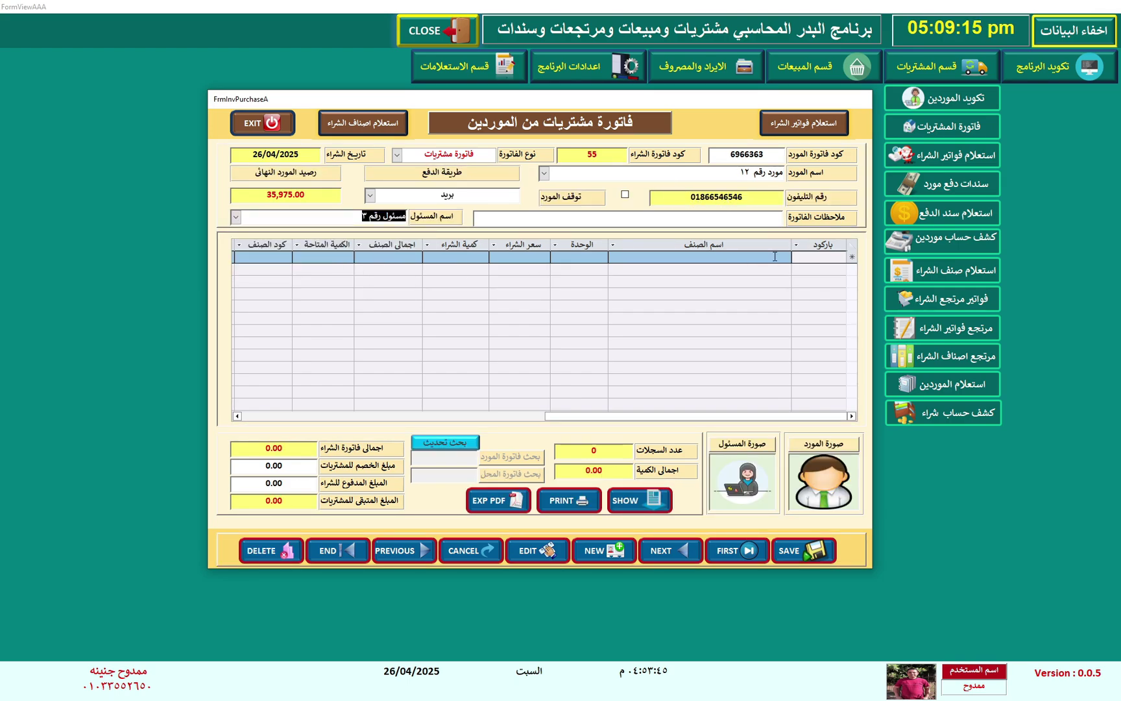
pyautogui.doubleClick(775, 256)
pyautogui.click(585, 85)
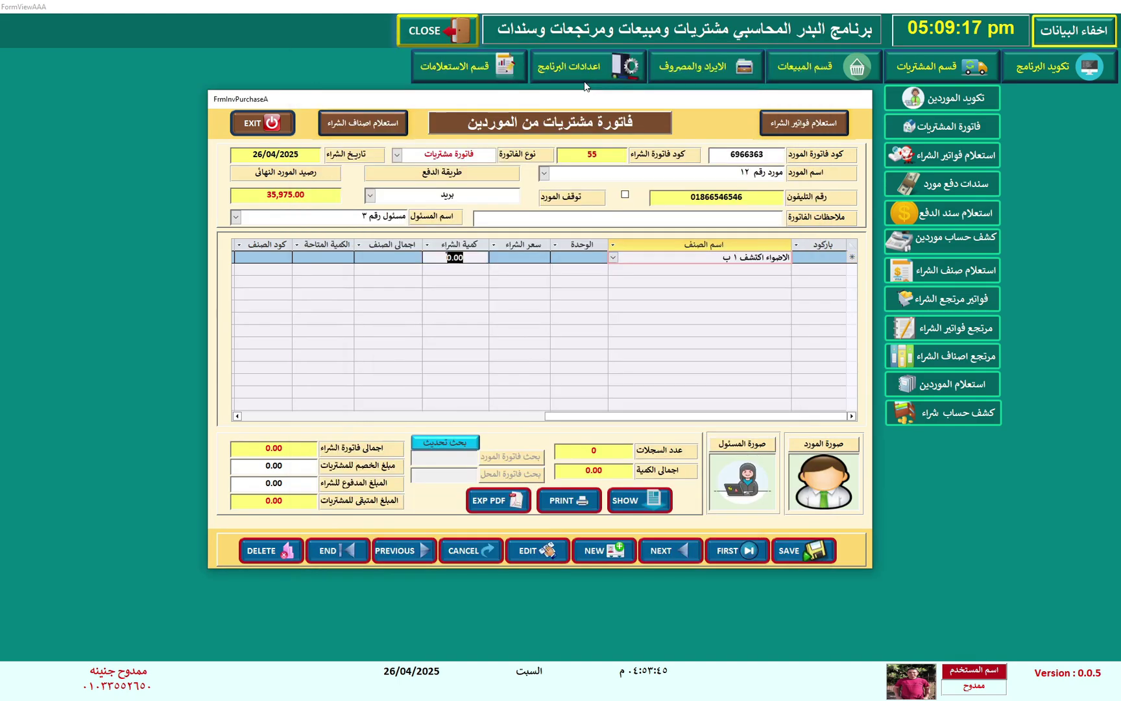
pyautogui.write('2')
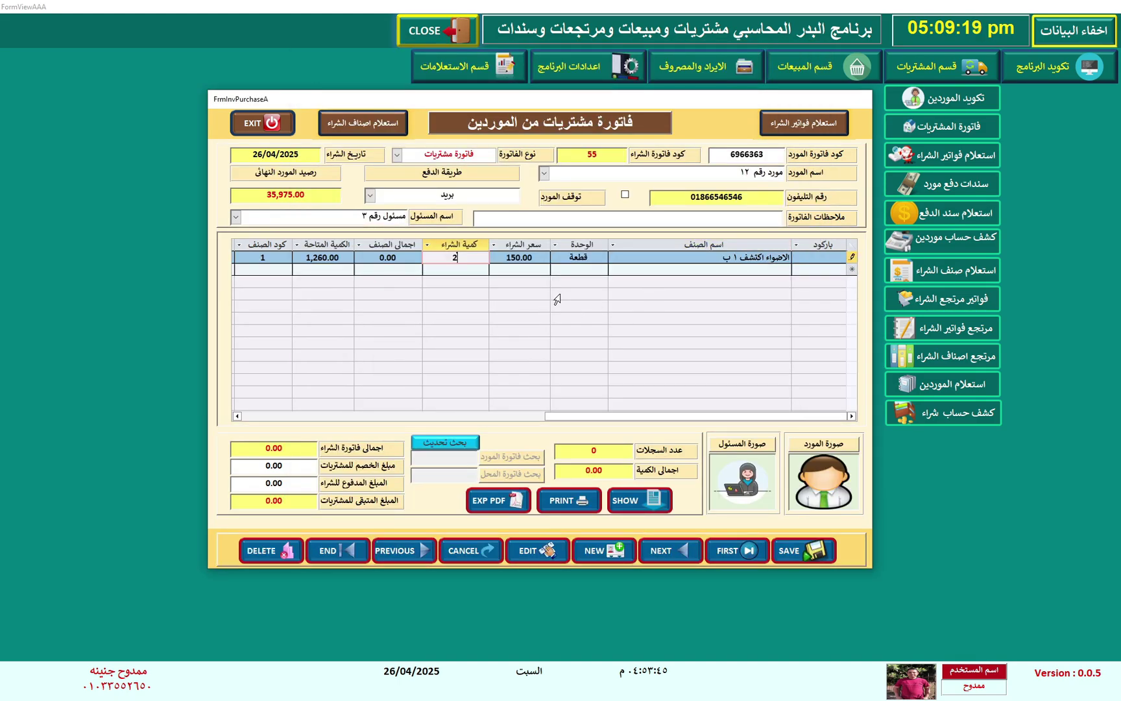
pyautogui.write('5')
# Step: Add سلاح التلميذ رياضة ٥ ب as the second line with quantity 26
pyautogui.doubleClick(773, 270)
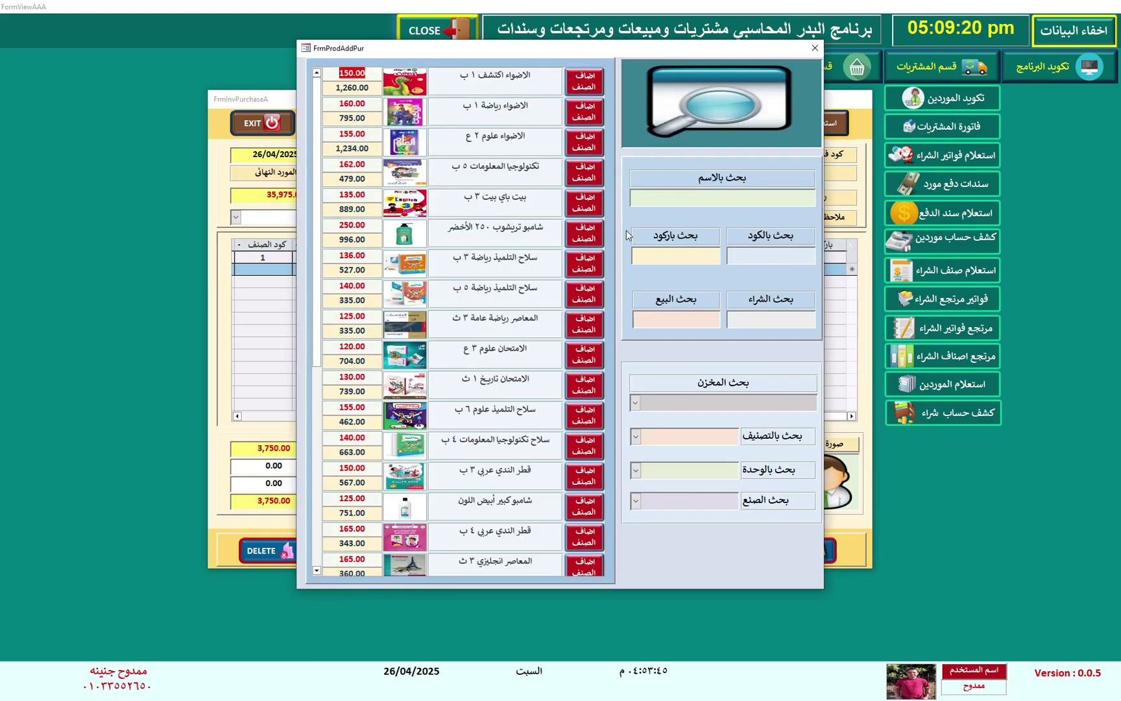
pyautogui.click(580, 298)
pyautogui.press('Return')
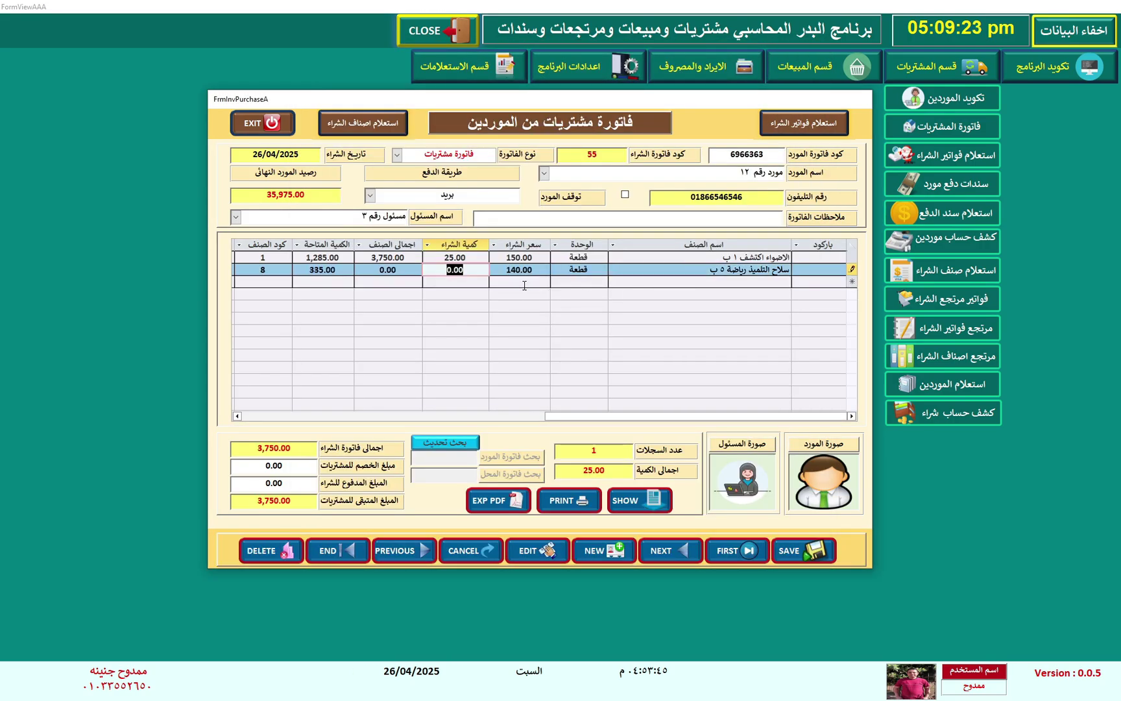
pyautogui.write('26')
pyautogui.press('Return')
# Step: Add تكنولوجيا المعلومات ٥ ب with quantity 30, then a fourth item by barcode 1012
pyautogui.click(613, 281)
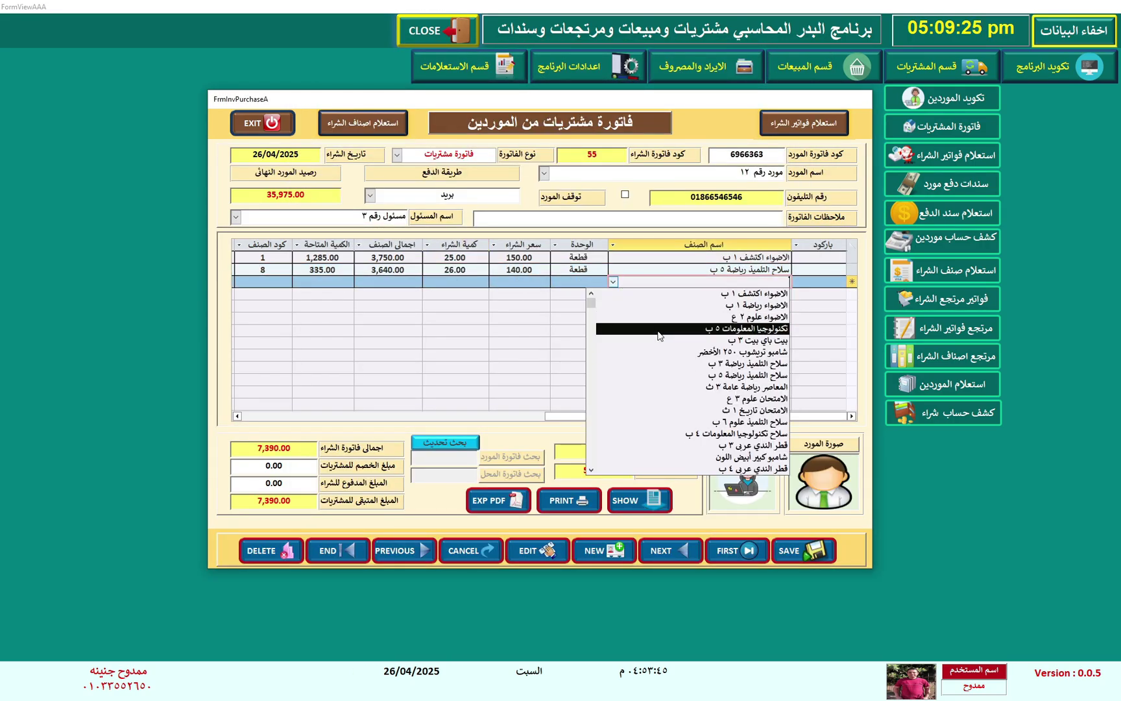
pyautogui.click(694, 330)
pyautogui.write('30')
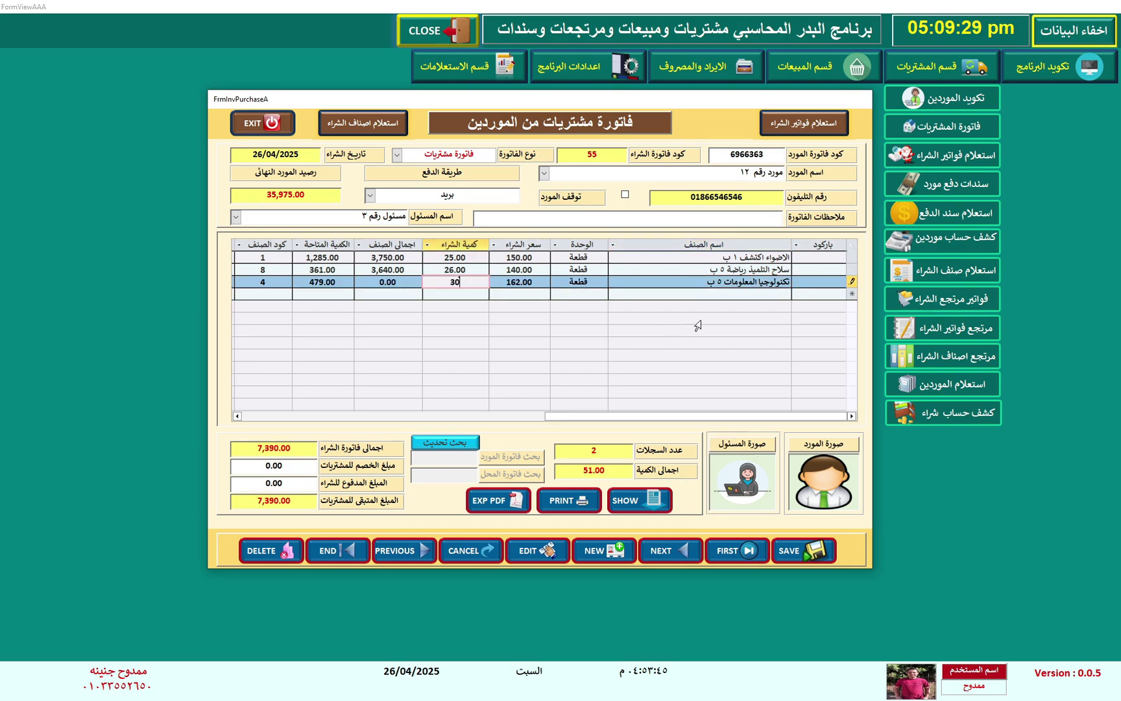
pyautogui.click(810, 294)
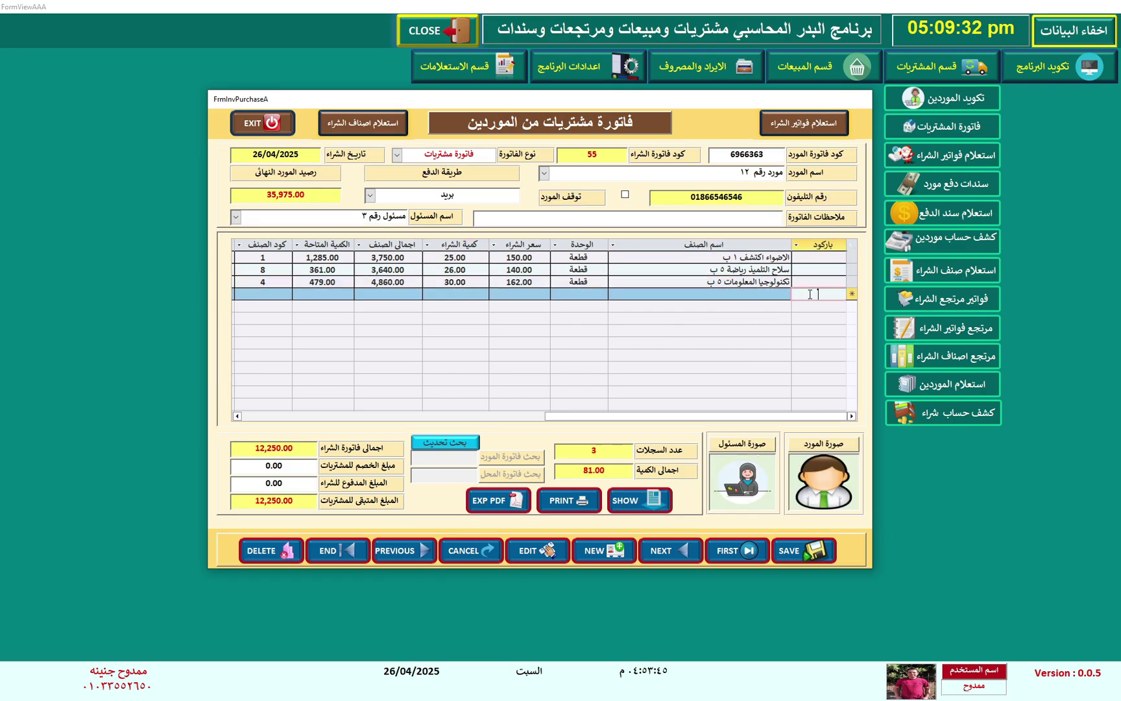
pyautogui.write('1012')
pyautogui.press('Return')
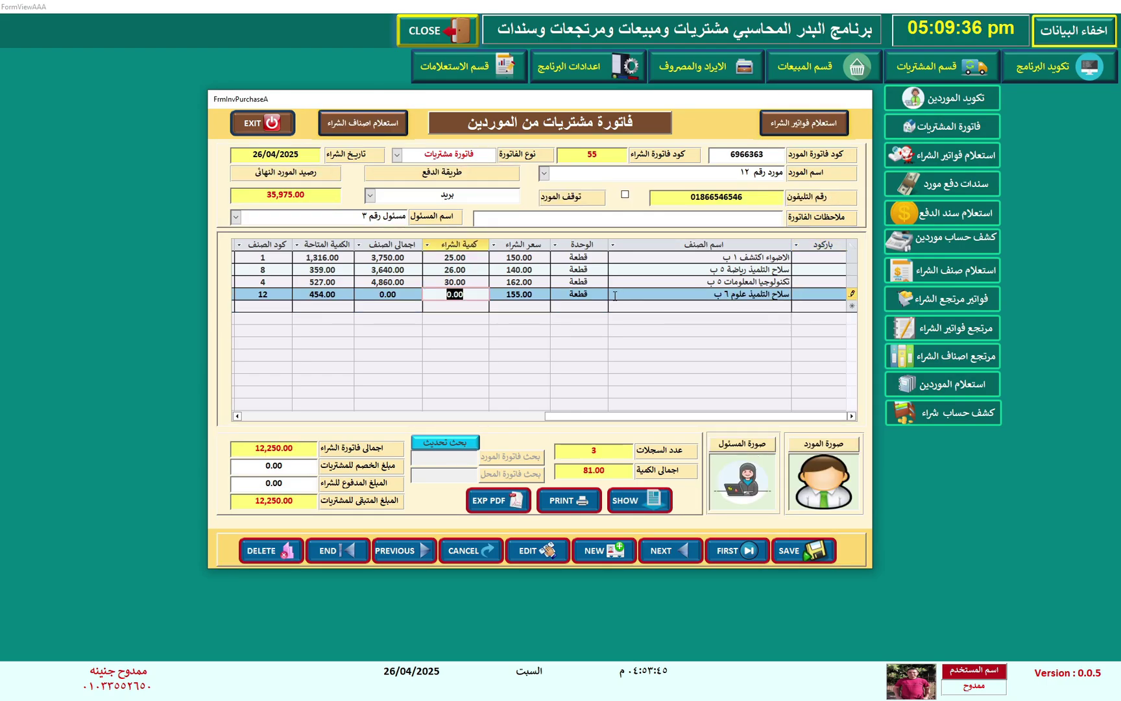
pyautogui.write('26')
pyautogui.press('Return')
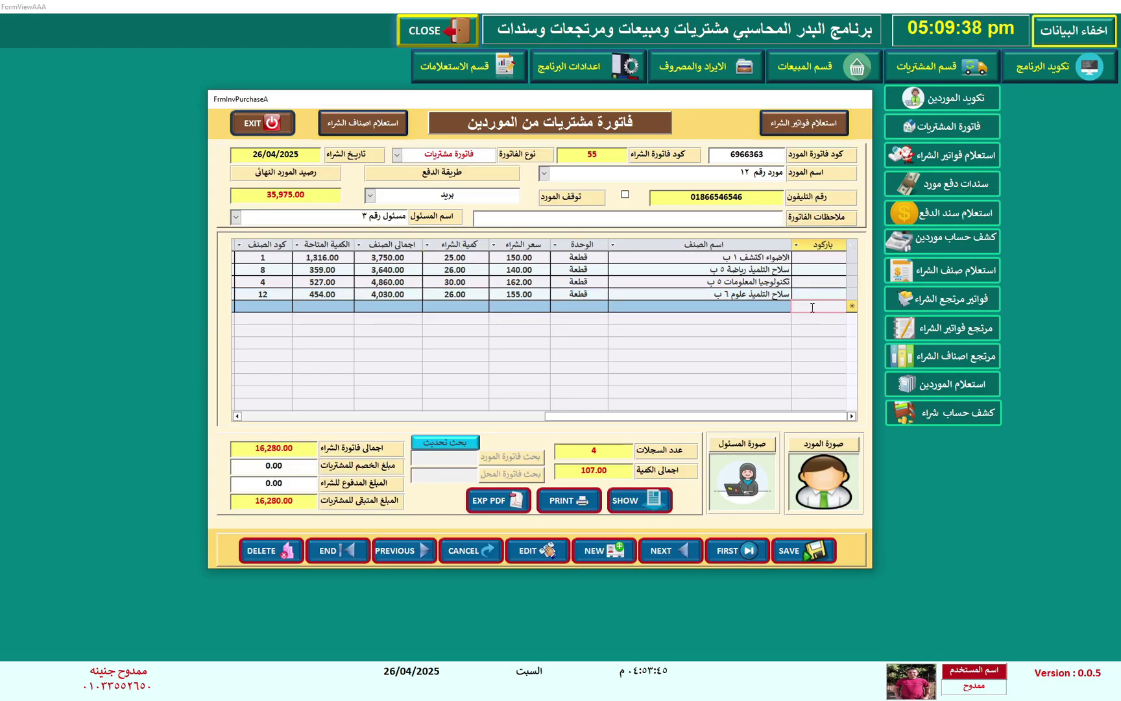
# Step: Search items by name 'سلاح' and add سلاح التلميذ دراسات ٦ ب with quantity 5
pyautogui.doubleClick(770, 308)
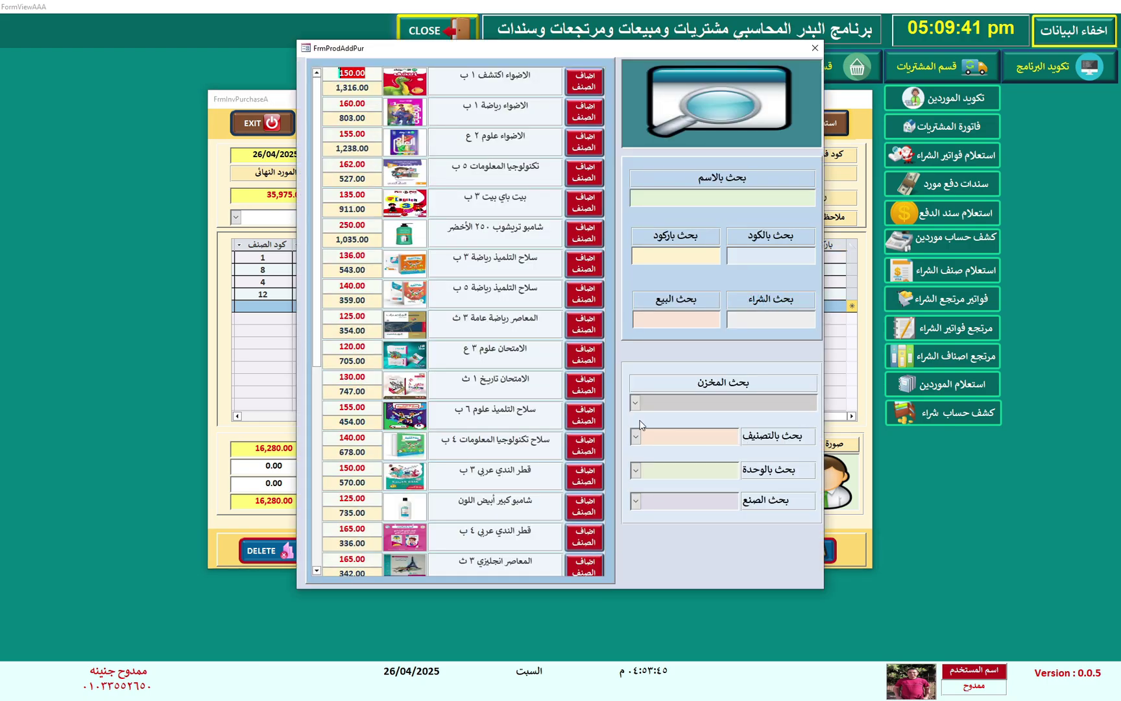
pyautogui.click(723, 200)
pyautogui.write('سلاح')
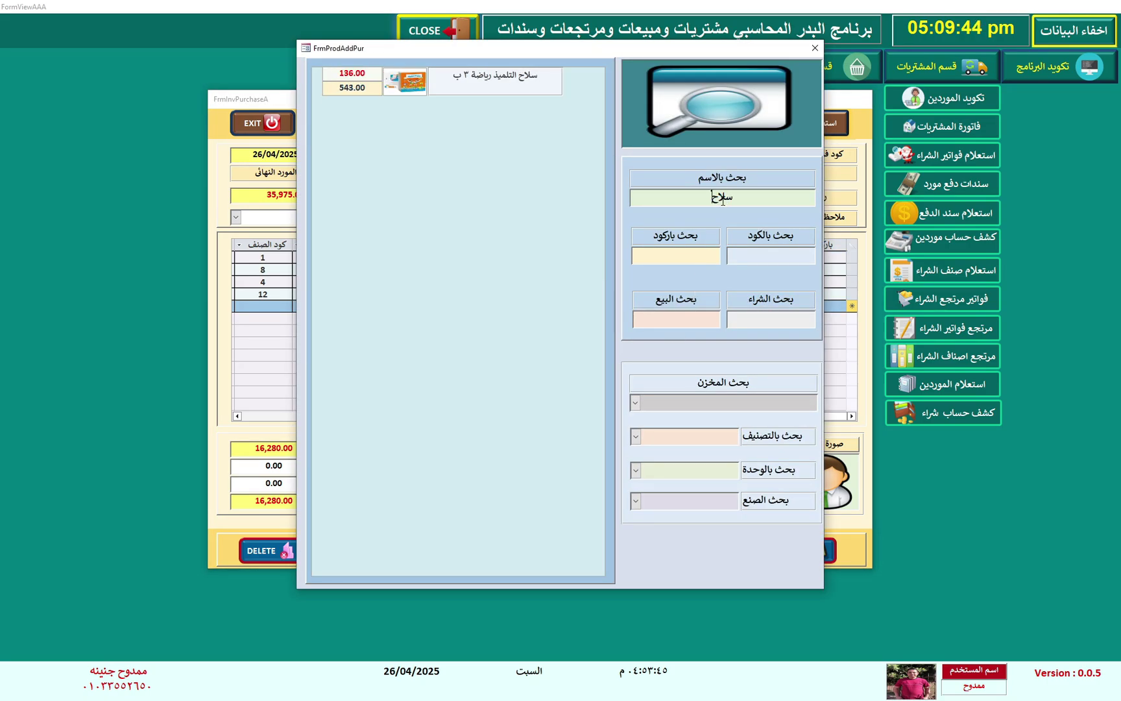
pyautogui.click(583, 238)
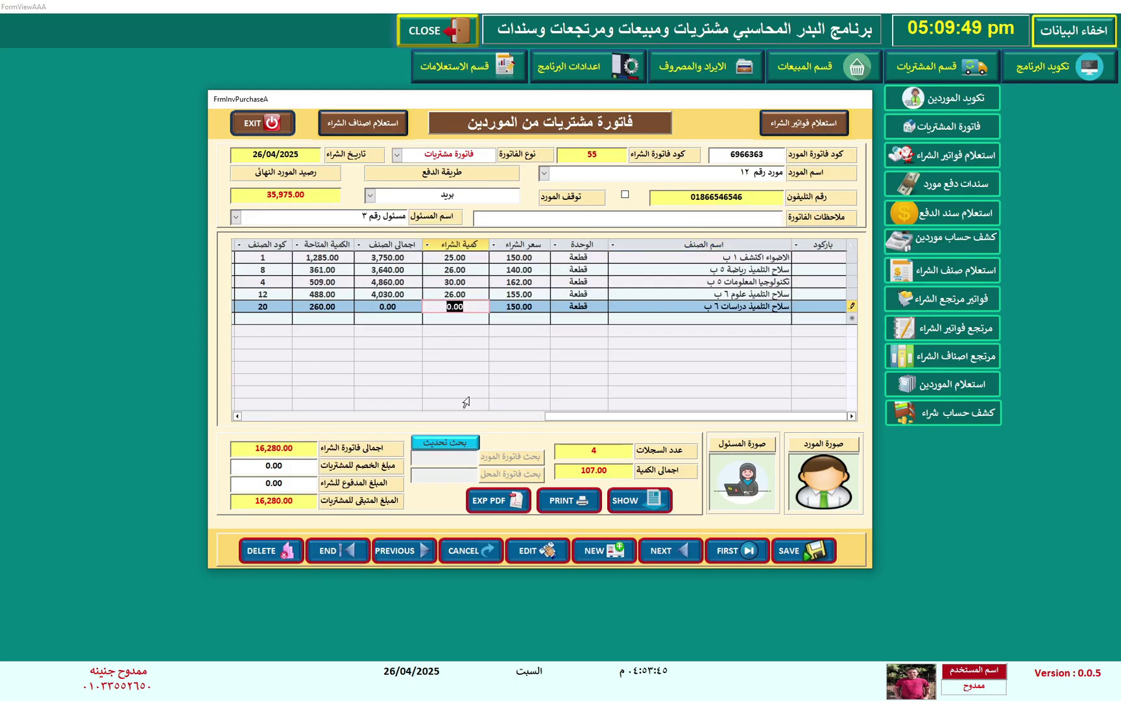
pyautogui.write('5')
pyautogui.click(759, 320)
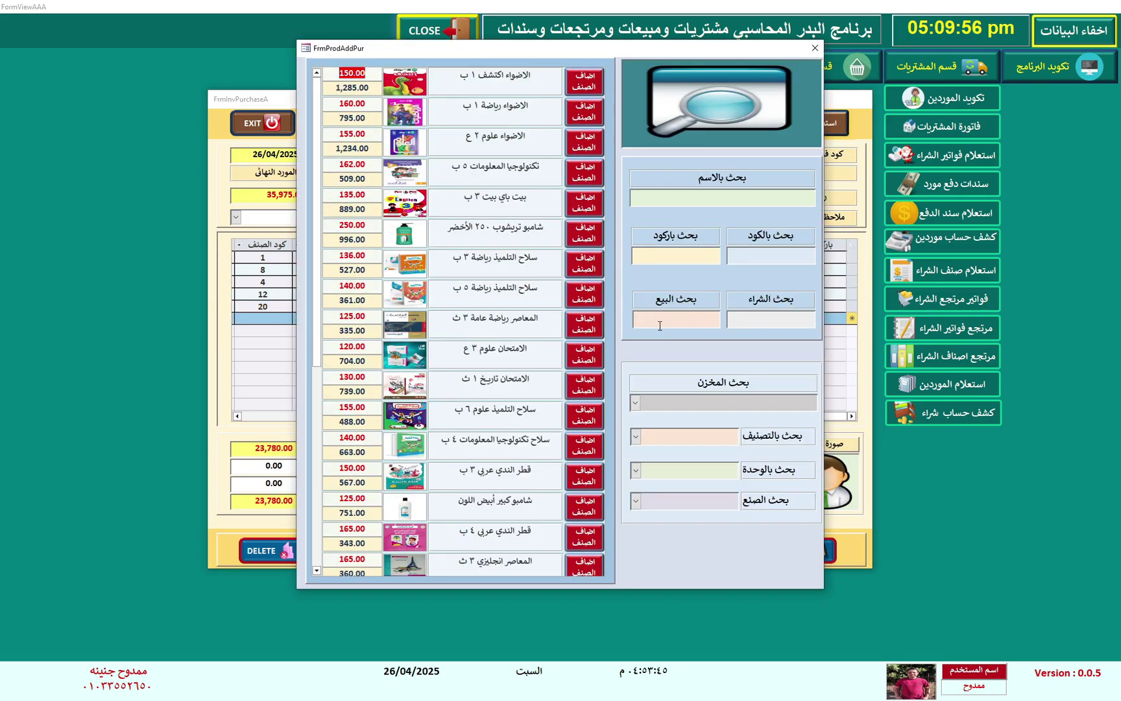
# Step: Filter products to warehouse مخزن المنتجات الأولية رقم ٤ and add قطر الندي عربي ٣ ب, quantity 50
pyautogui.click(636, 404)
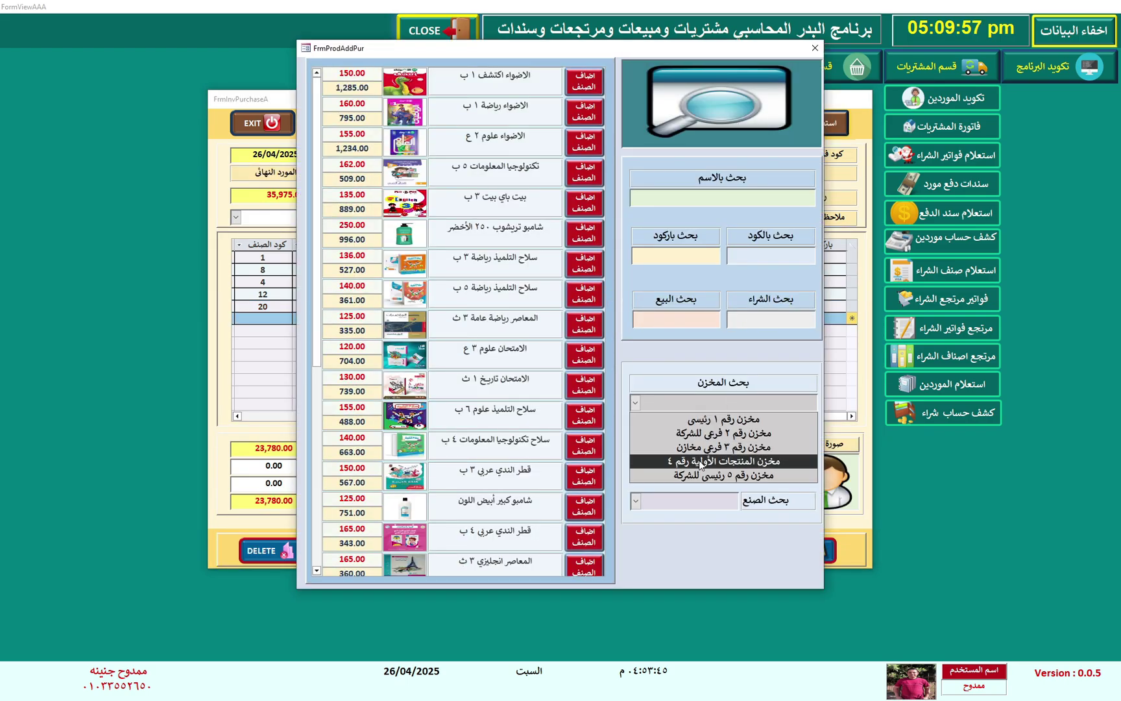
pyautogui.click(699, 462)
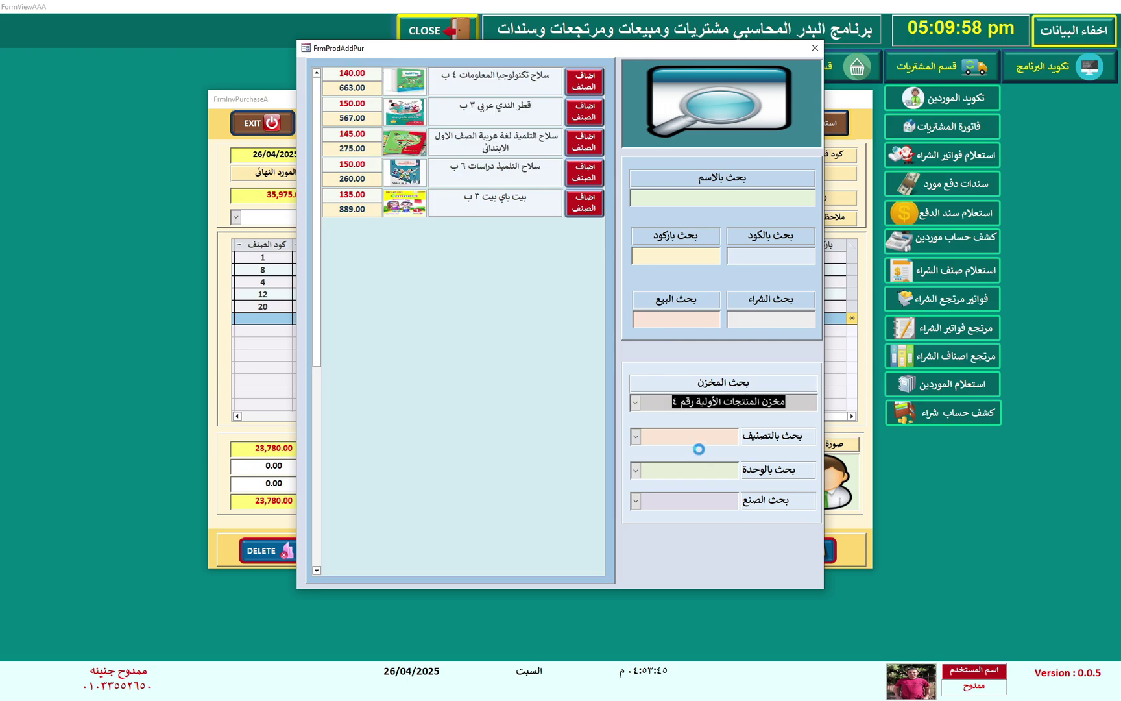
pyautogui.click(586, 114)
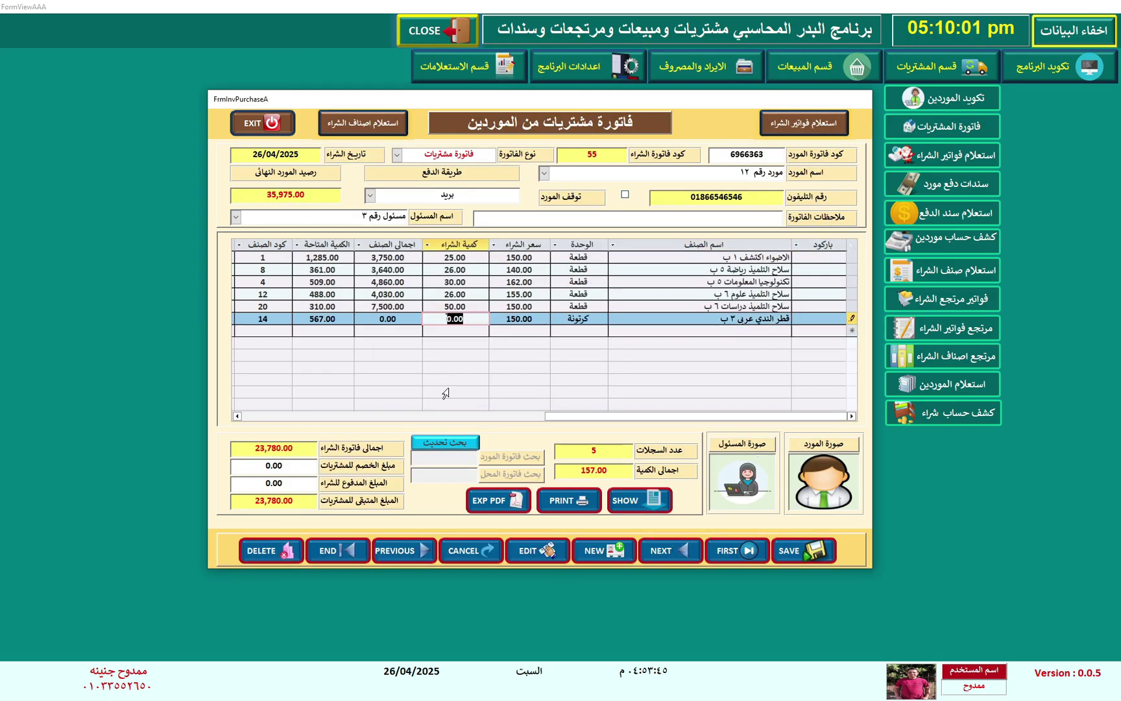
pyautogui.write('50')
pyautogui.click(684, 330)
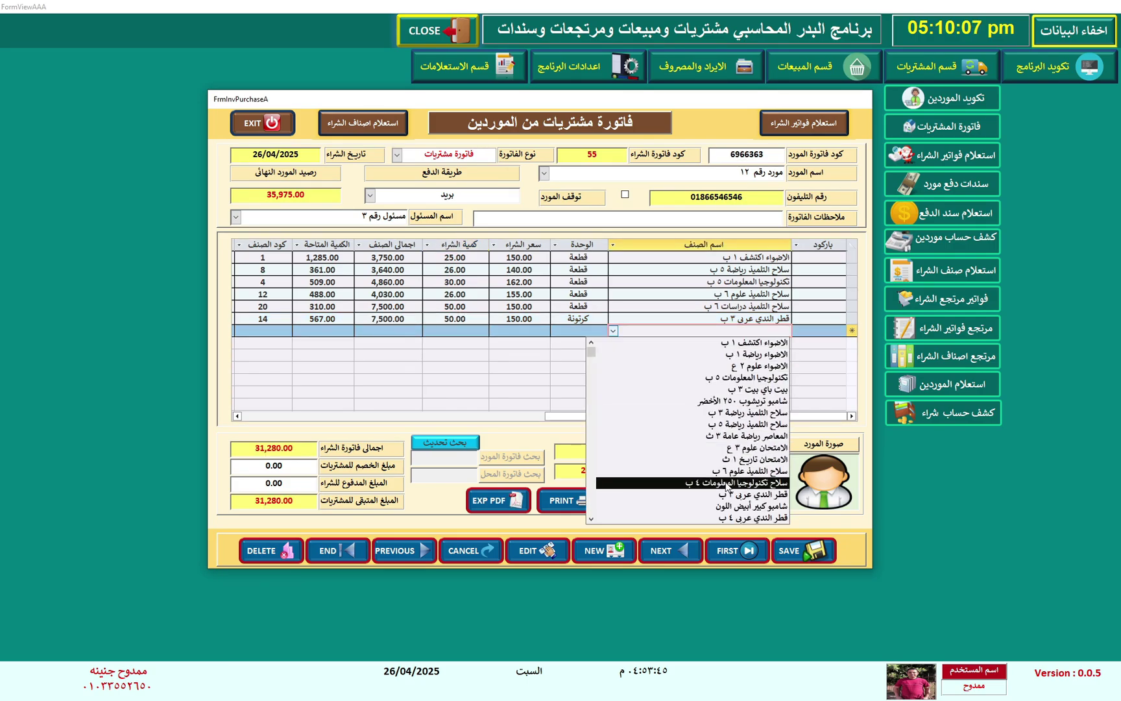
# Step: Add a سلاح تكنولوجيا المعلومات ٤ ب line and enter its quantity
pyautogui.click(737, 483)
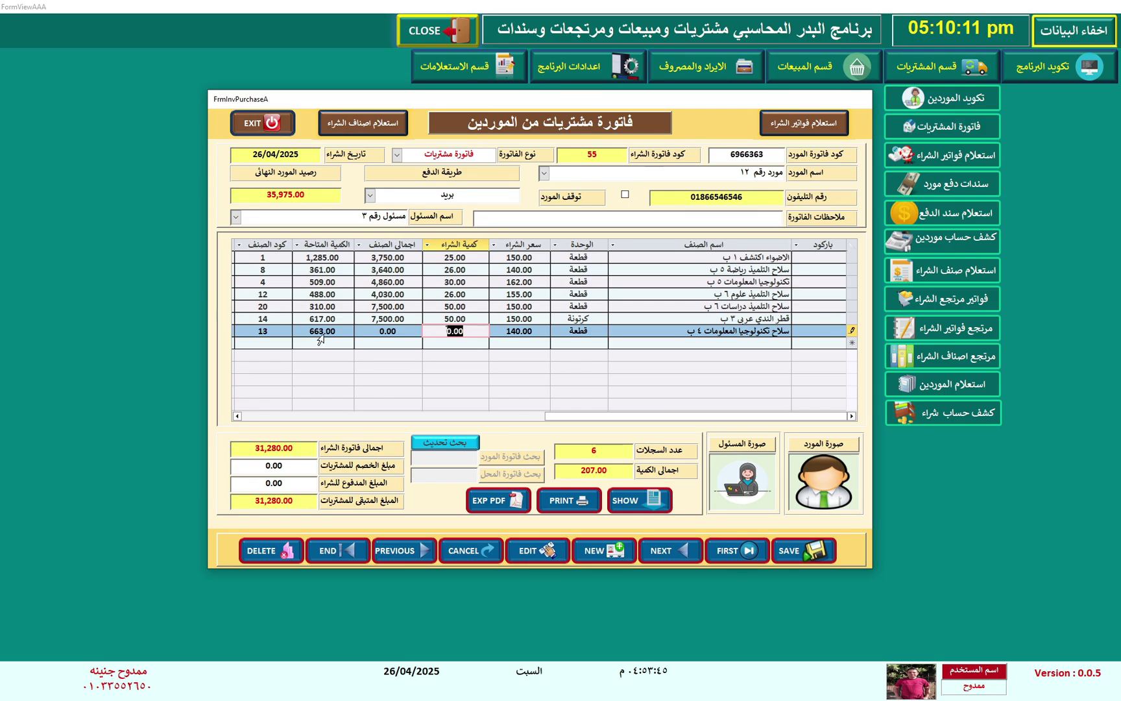
pyautogui.write('688')
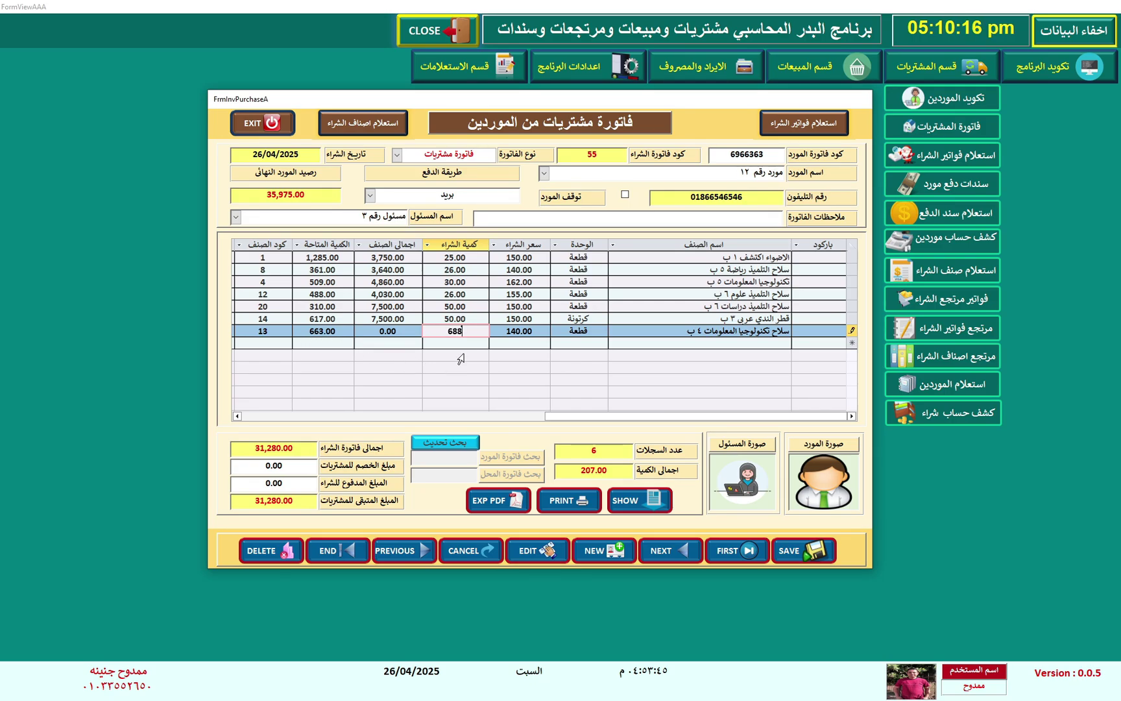
pyautogui.click(520, 332)
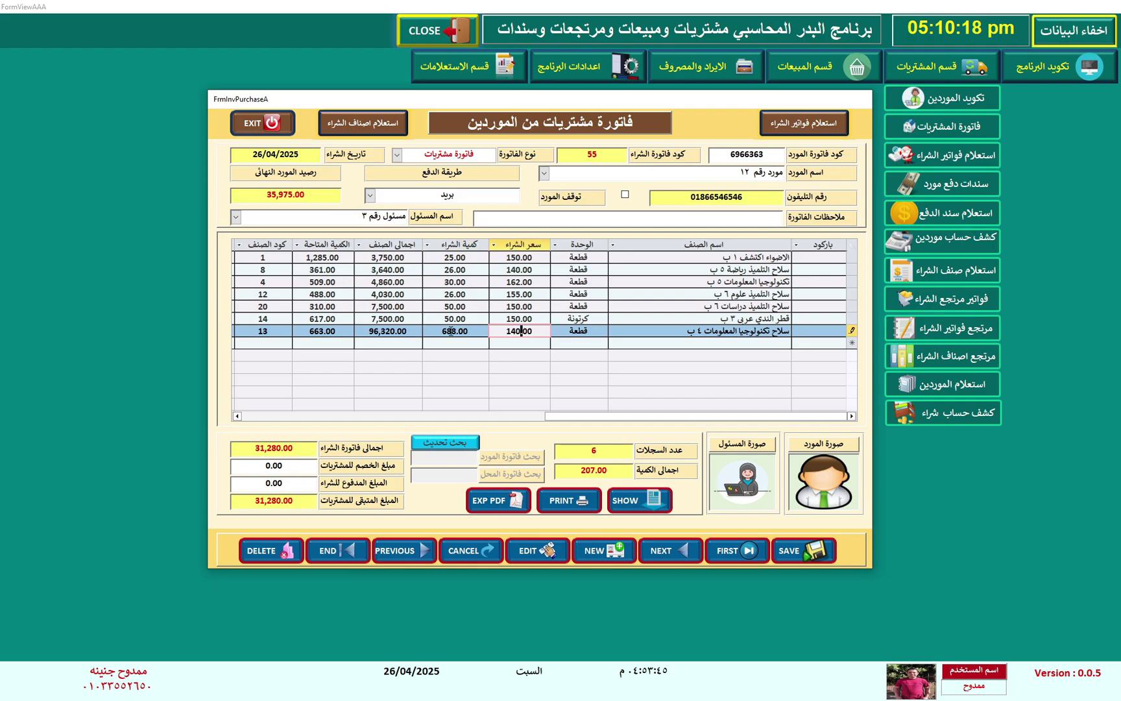
pyautogui.press('Tab')
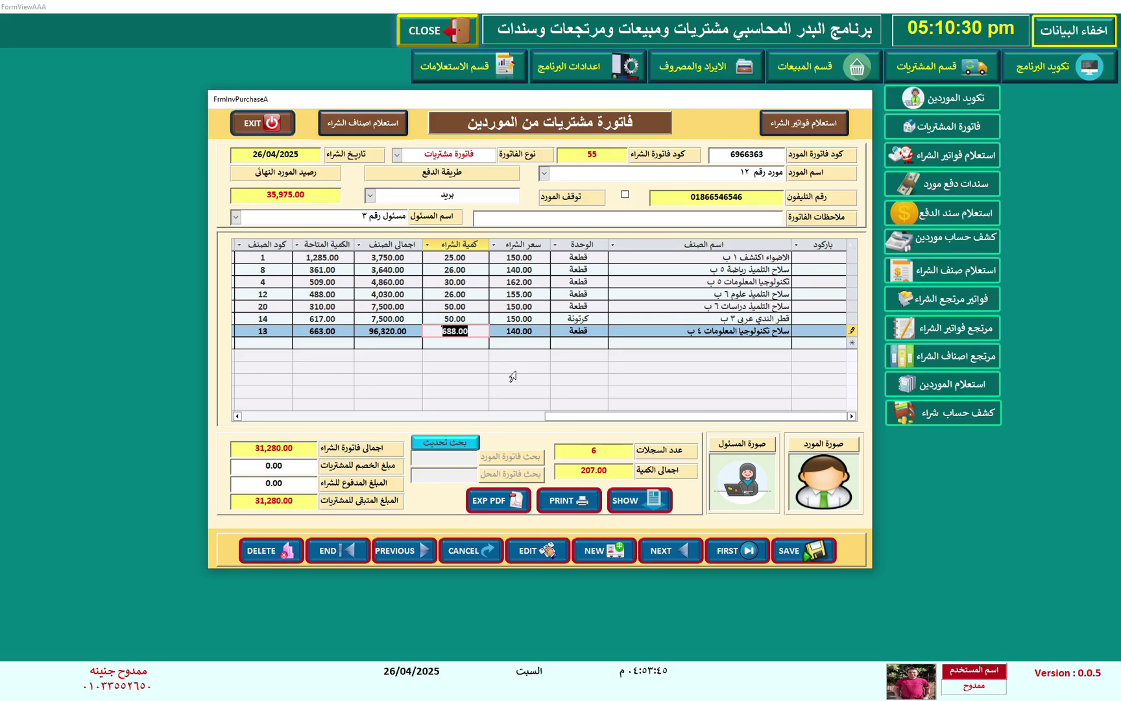
# Step: Set the سلاح تكنولوجيا المعلومات ٤ ب quantity to 25 and save invoice 55
pyautogui.write('25')
pyautogui.click(529, 319)
pyautogui.click(534, 330)
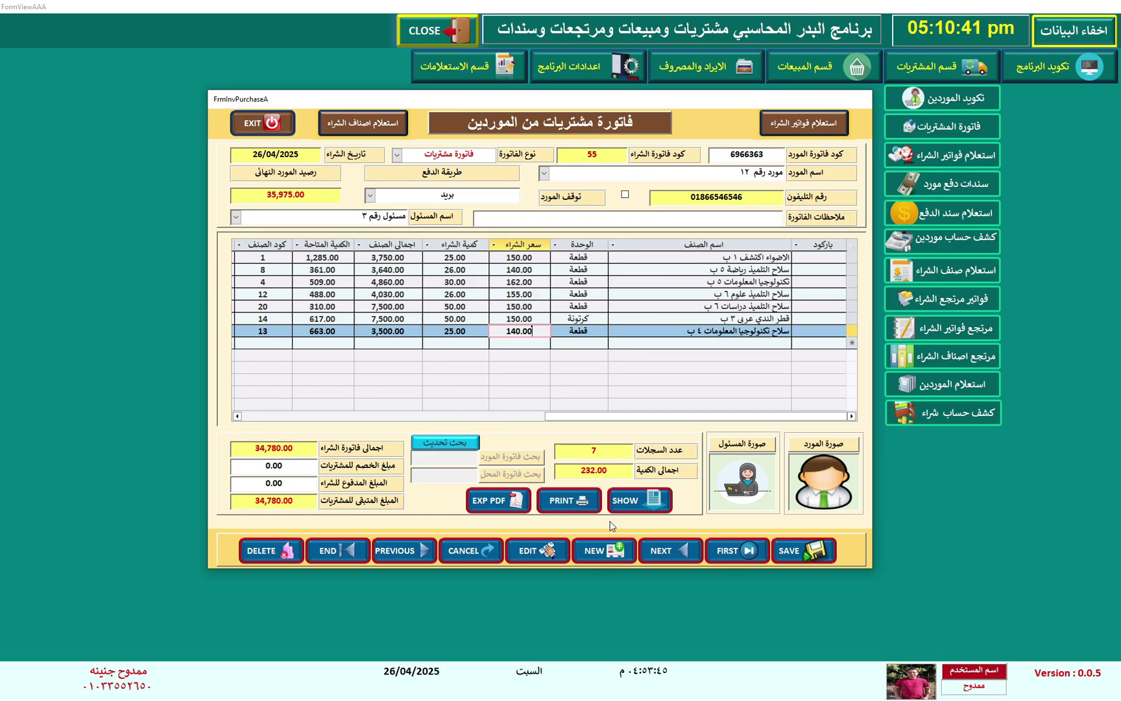
pyautogui.click(790, 556)
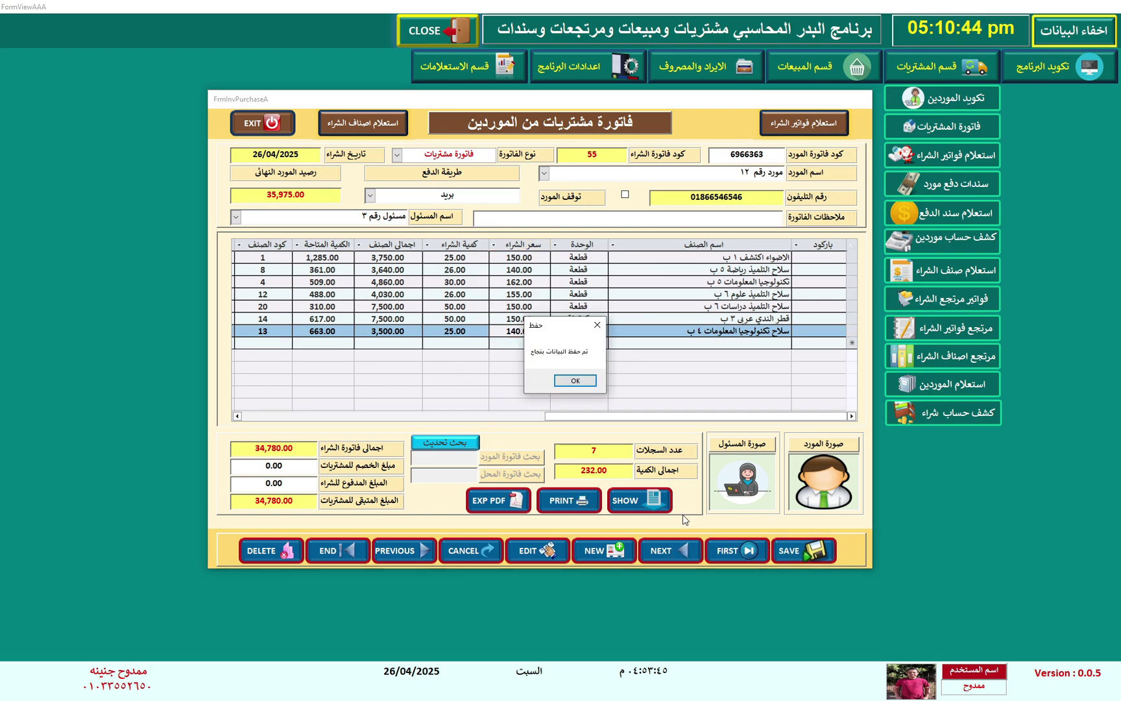
pyautogui.click(581, 387)
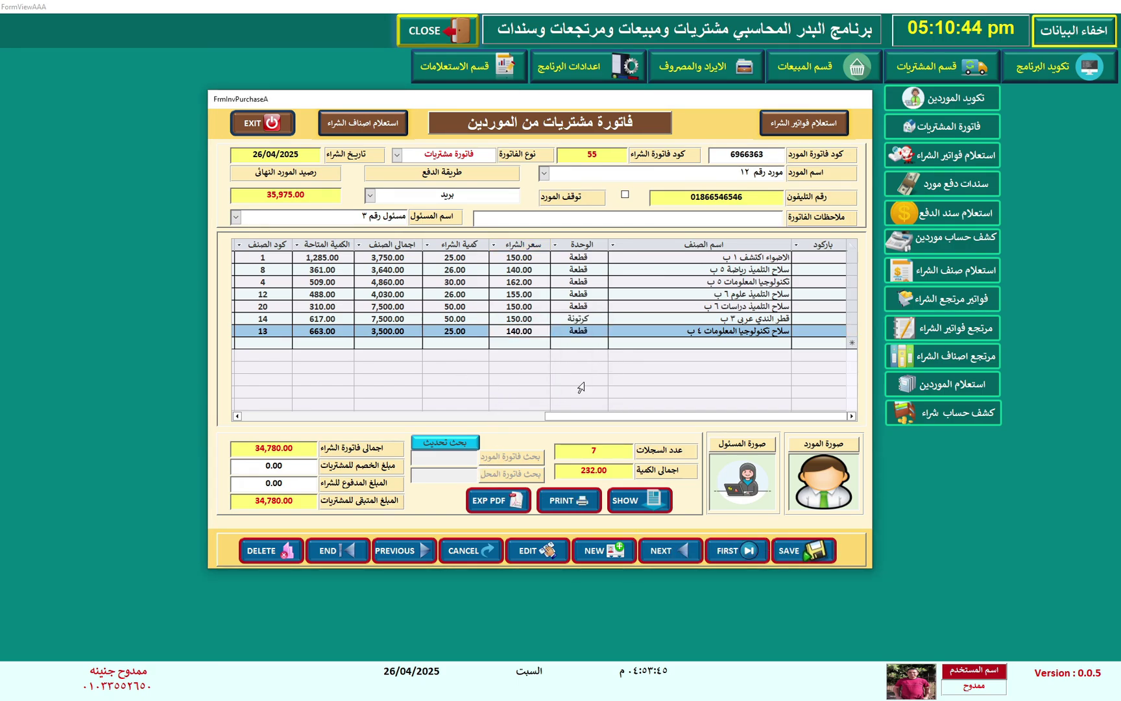
# Step: Reload the saved invoice through the search fields, entering 25 to show it in item-code order
pyautogui.click(445, 445)
pyautogui.click(446, 453)
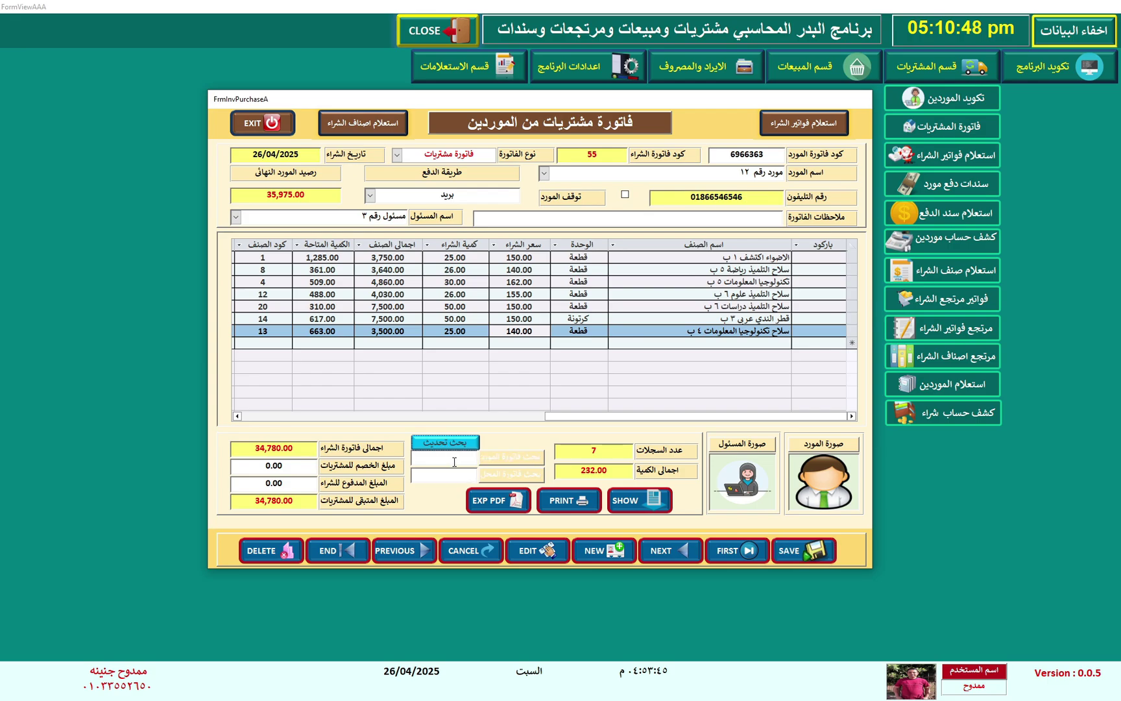
pyautogui.click(454, 460)
pyautogui.click(449, 474)
pyautogui.write('25')
pyautogui.press('Return')
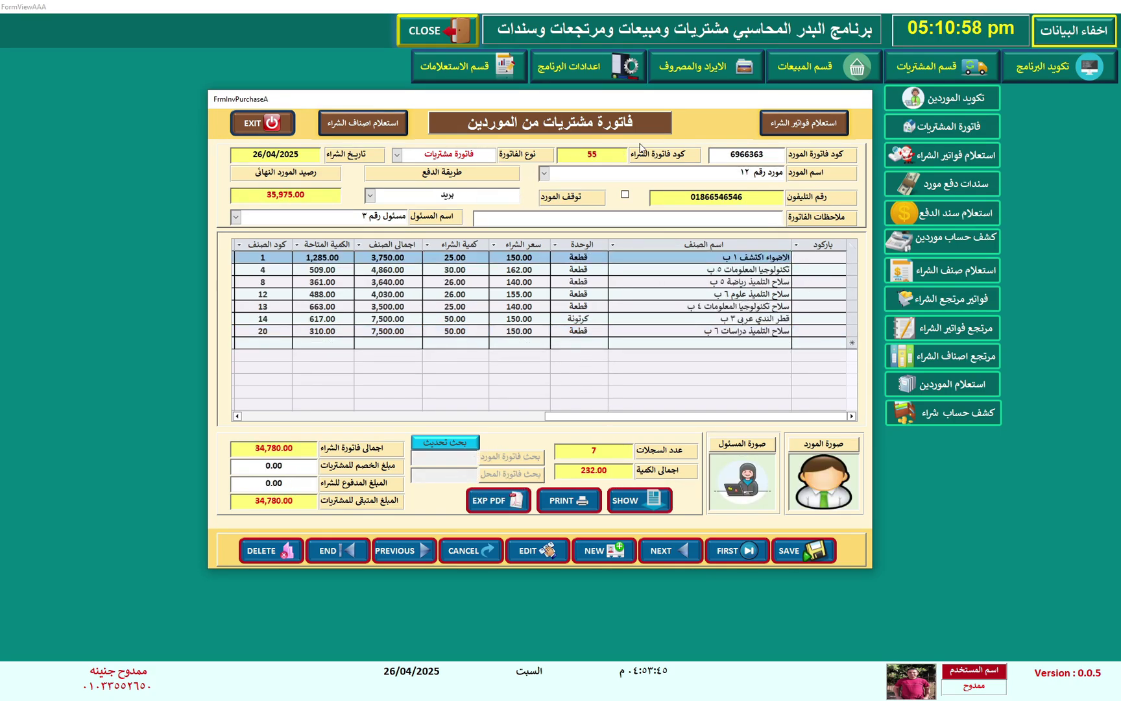
# Step: Close the purchase invoice form, confirming the exit and follow-up message
pyautogui.click(262, 123)
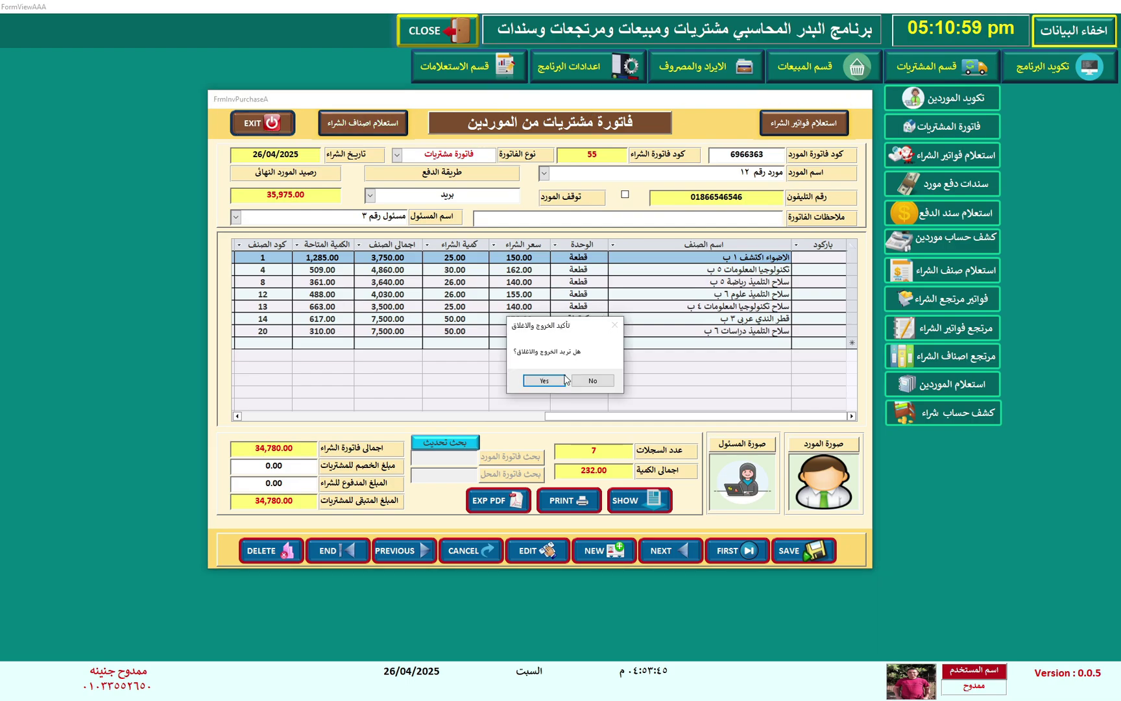
pyautogui.click(565, 381)
pyautogui.click(564, 380)
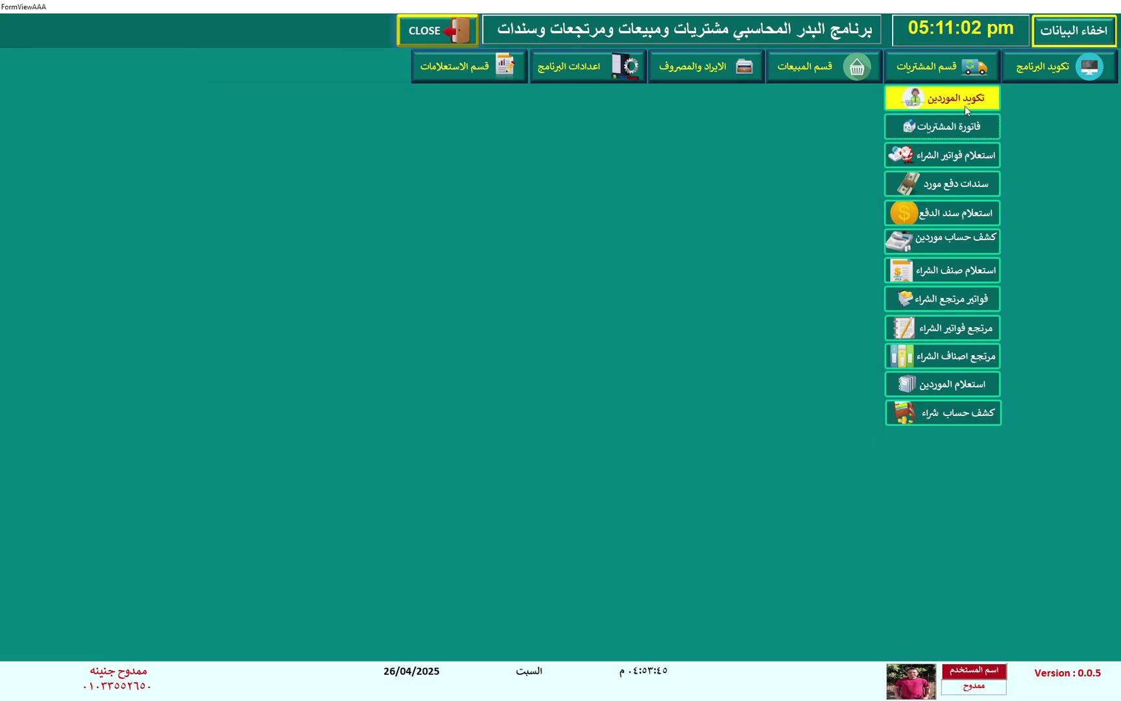
# Step: Reopen فاتورة المشتريات and look up invoice 15, then invoice 12
pyautogui.click(954, 130)
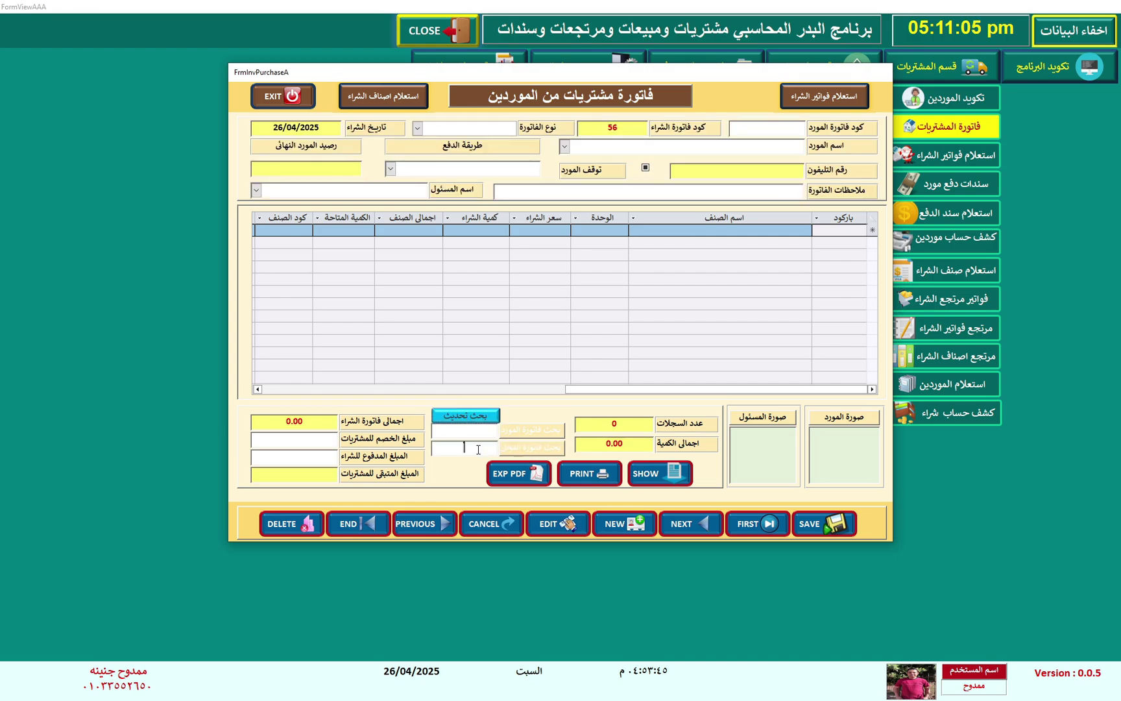
pyautogui.write('15')
pyautogui.press('Return')
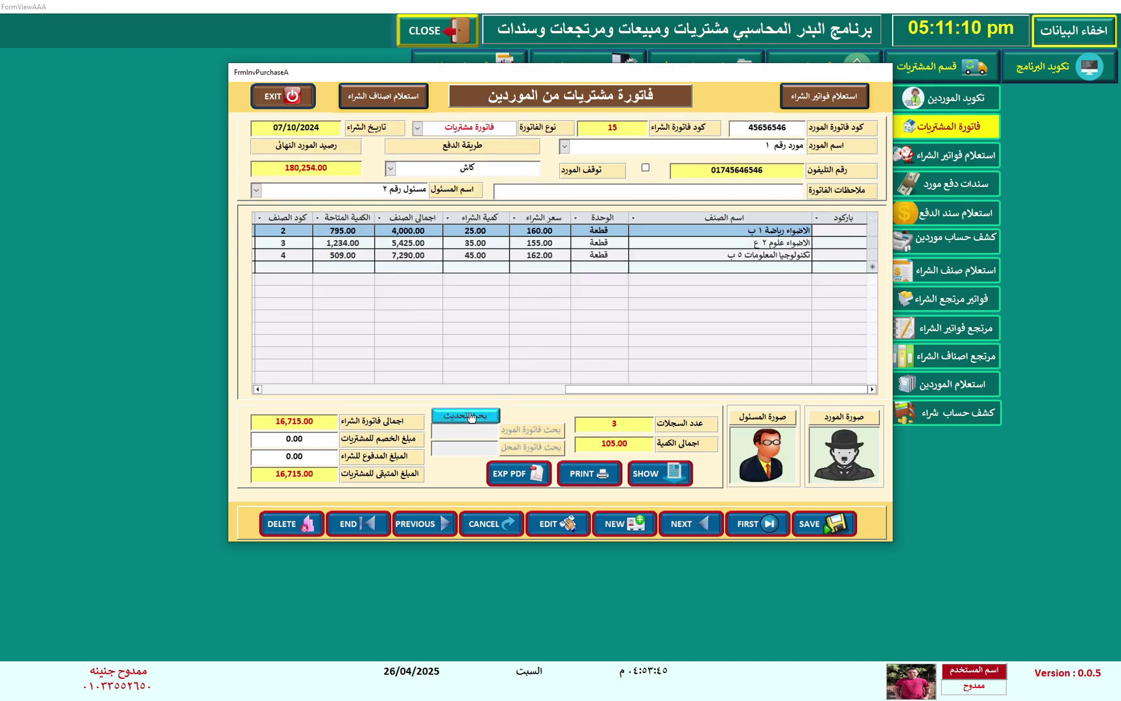
pyautogui.write('12')
pyautogui.press('Return')
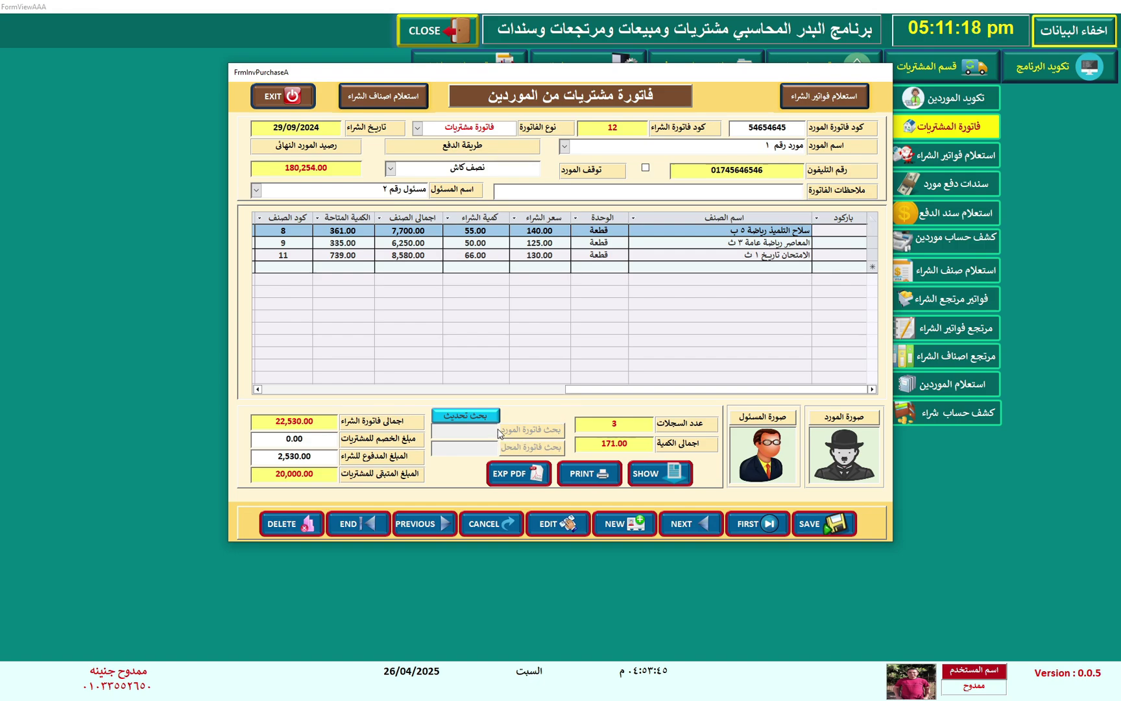
# Step: Preview invoice 12 as a printed report, then jump to the last invoice, 55
pyautogui.click(658, 477)
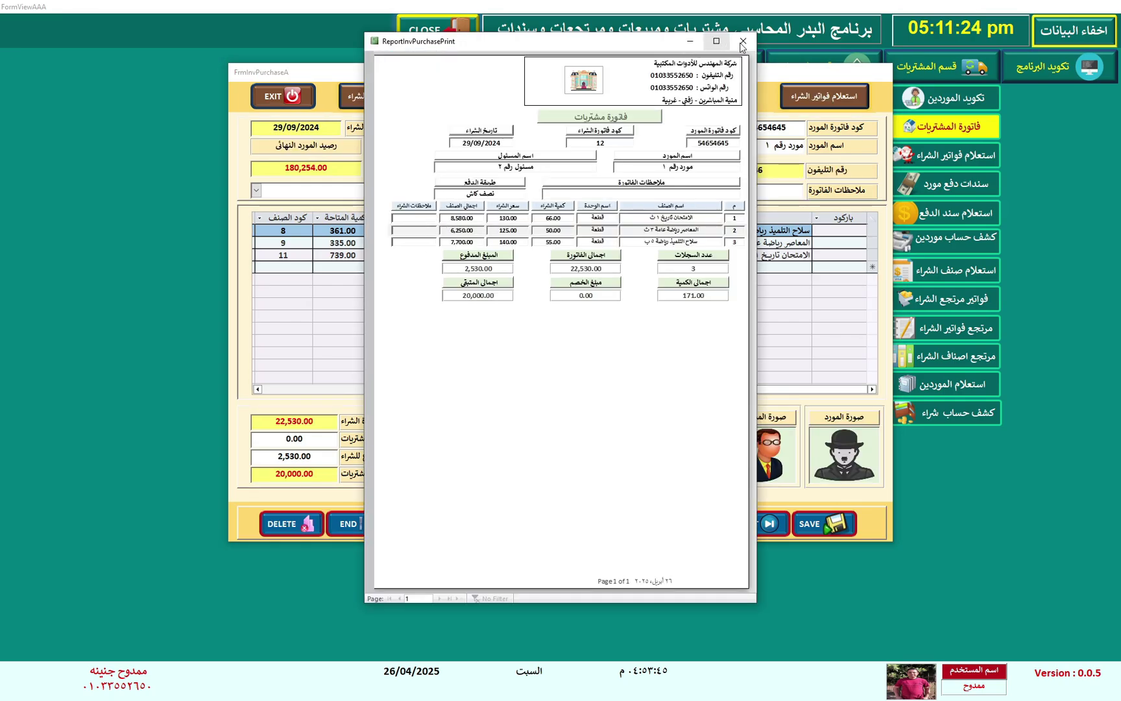
pyautogui.click(743, 41)
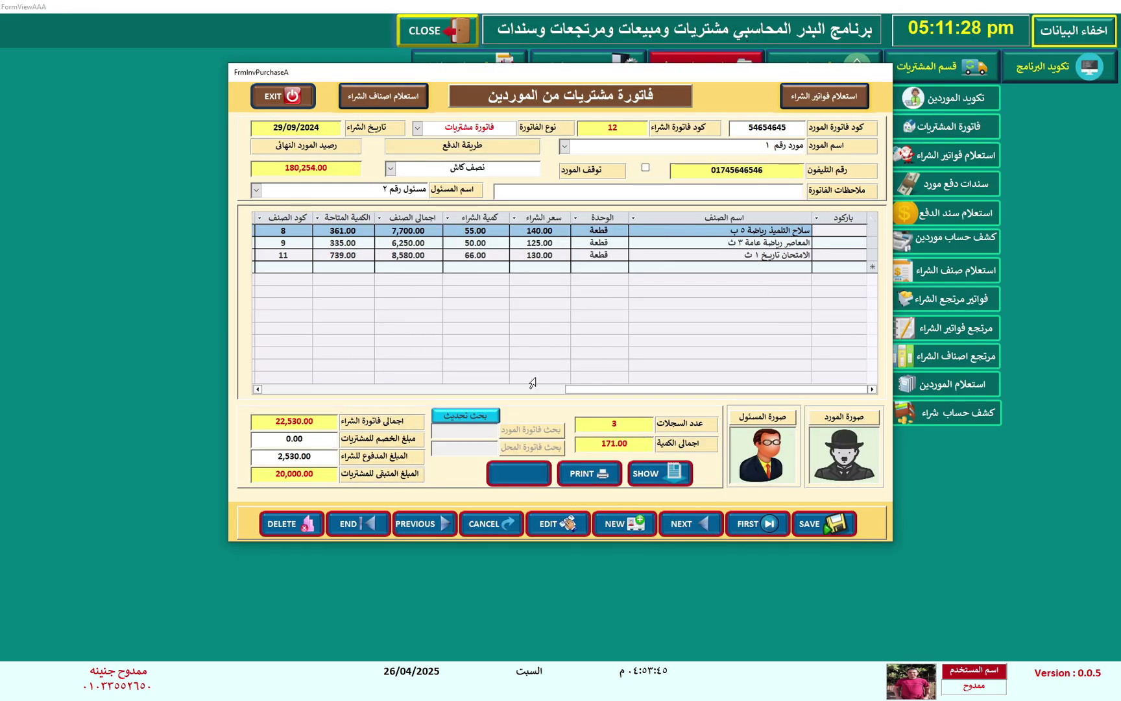
pyautogui.click(354, 525)
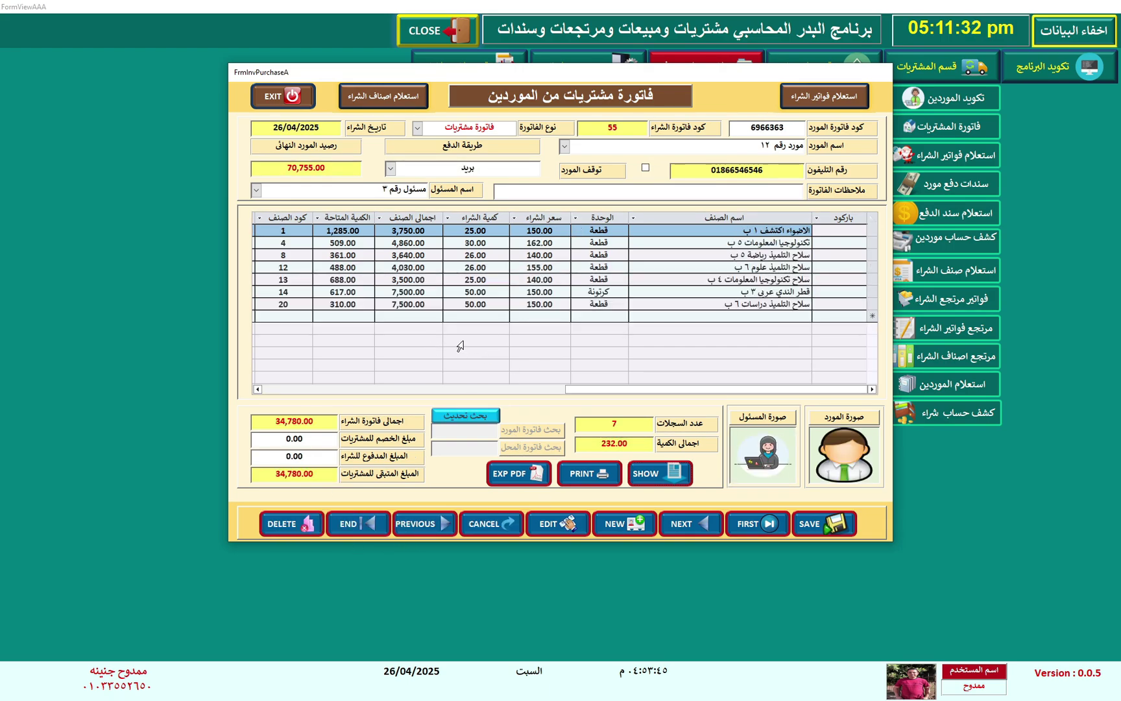
# Step: Step back to invoice 54 and drag the form window down and to the left
pyautogui.click(414, 525)
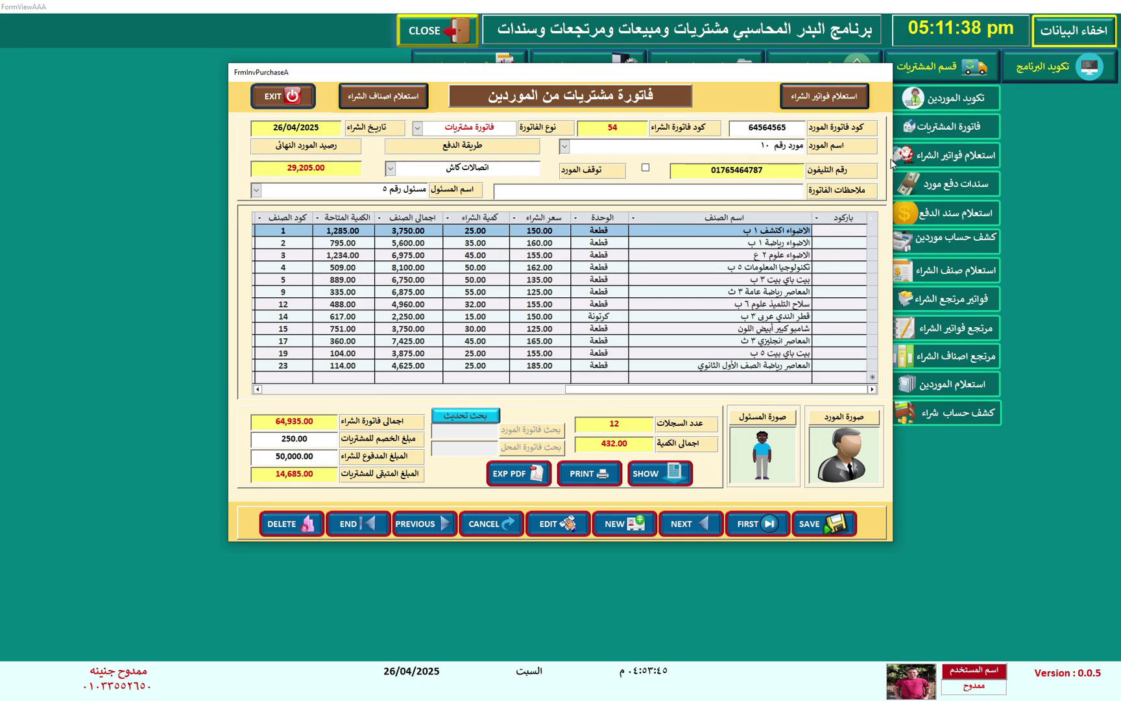
pyautogui.moveTo(853, 75); pyautogui.dragTo(839, 99)
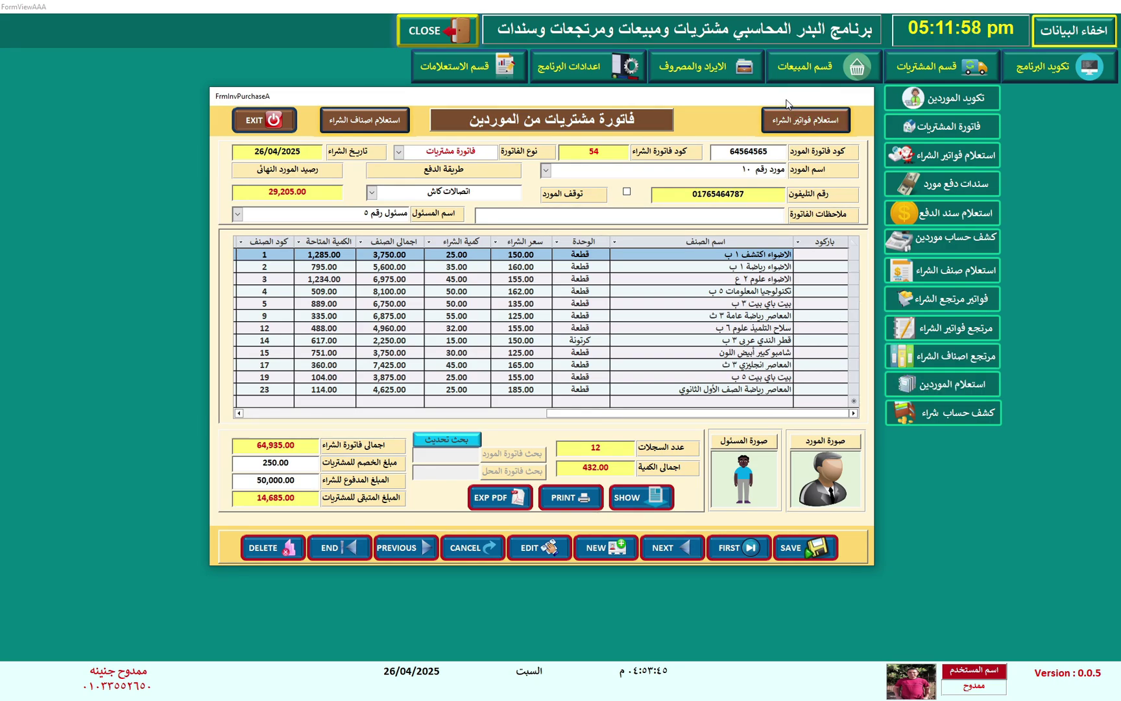
pyautogui.moveTo(786, 100)
pyautogui.mouseDown()
pyautogui.moveTo(727, 101)
pyautogui.moveTo(758, 105)
pyautogui.mouseUp()
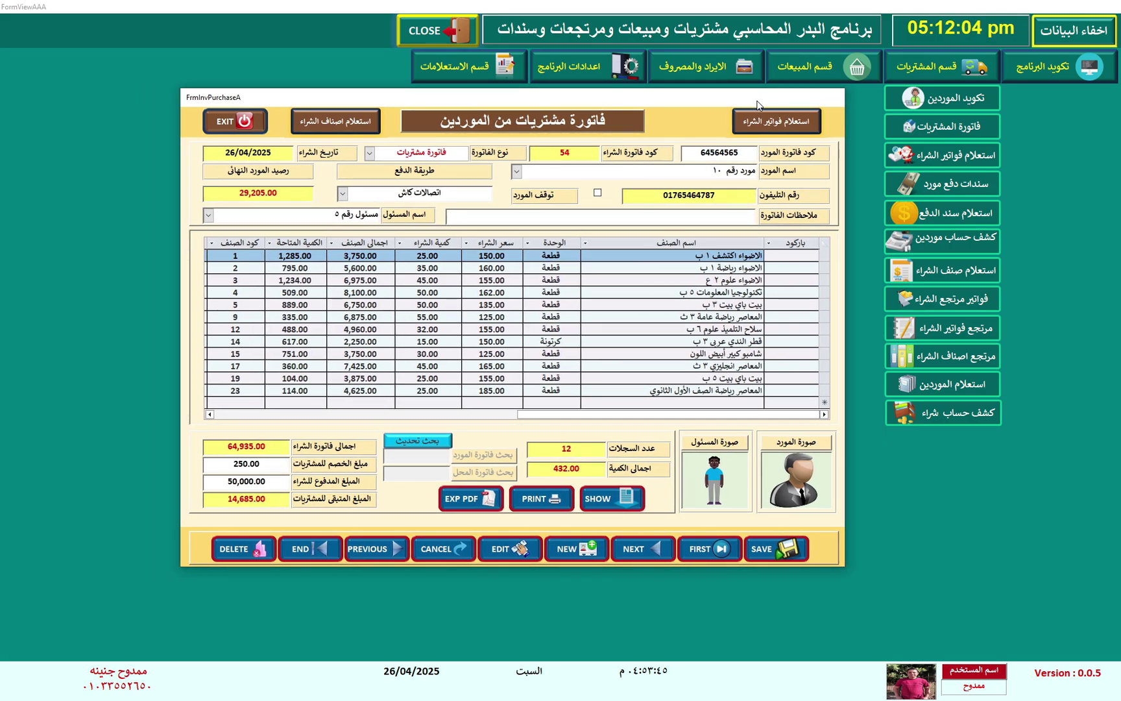
# Step: Press EXIT on the purchase invoice form to request its closing
pyautogui.click(237, 122)
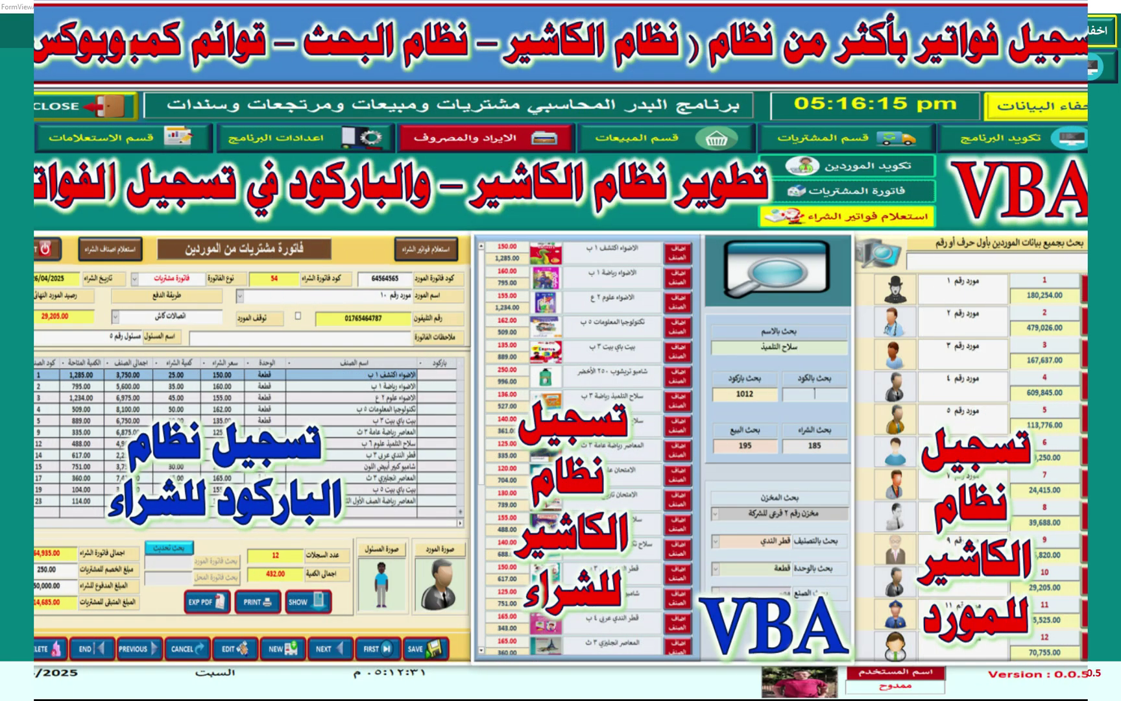